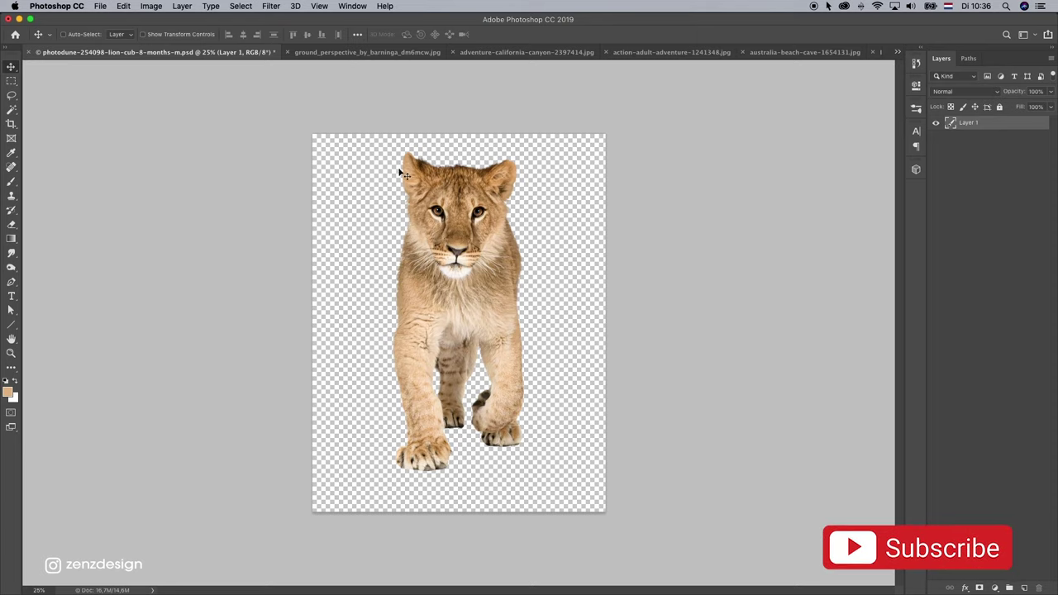
Step: Convert the lion cutout layer to a smart object and place it in the Insta517.psd document
right_click(971, 126)
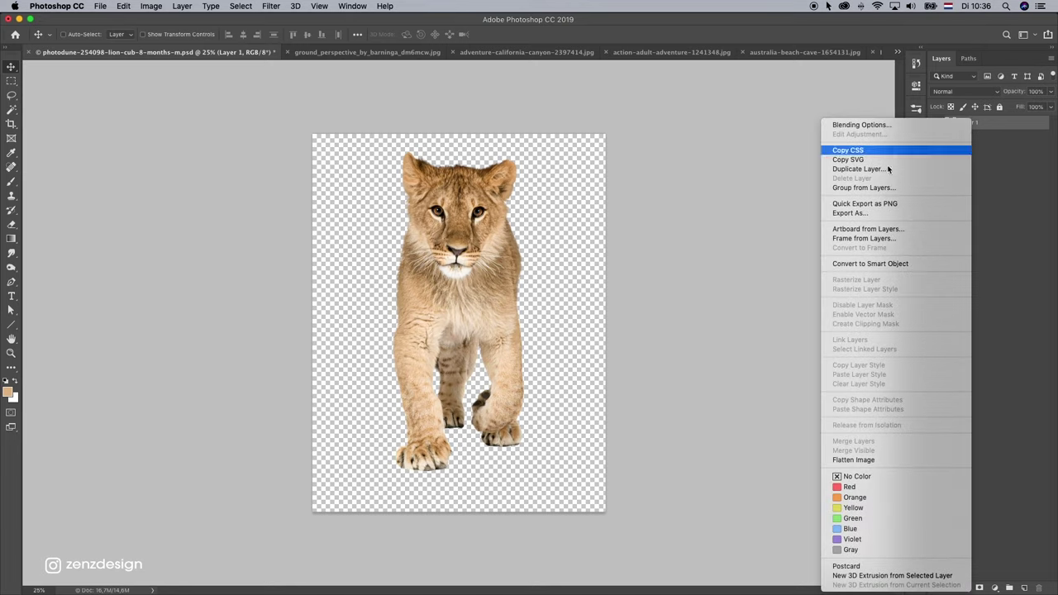
click(891, 264)
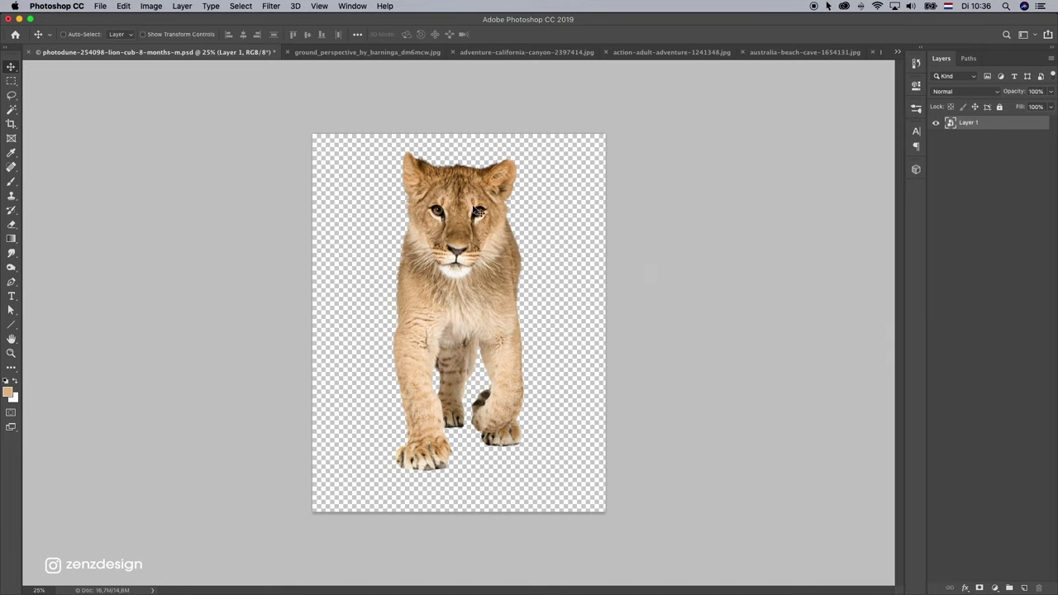
drag(498, 172, 867, 53)
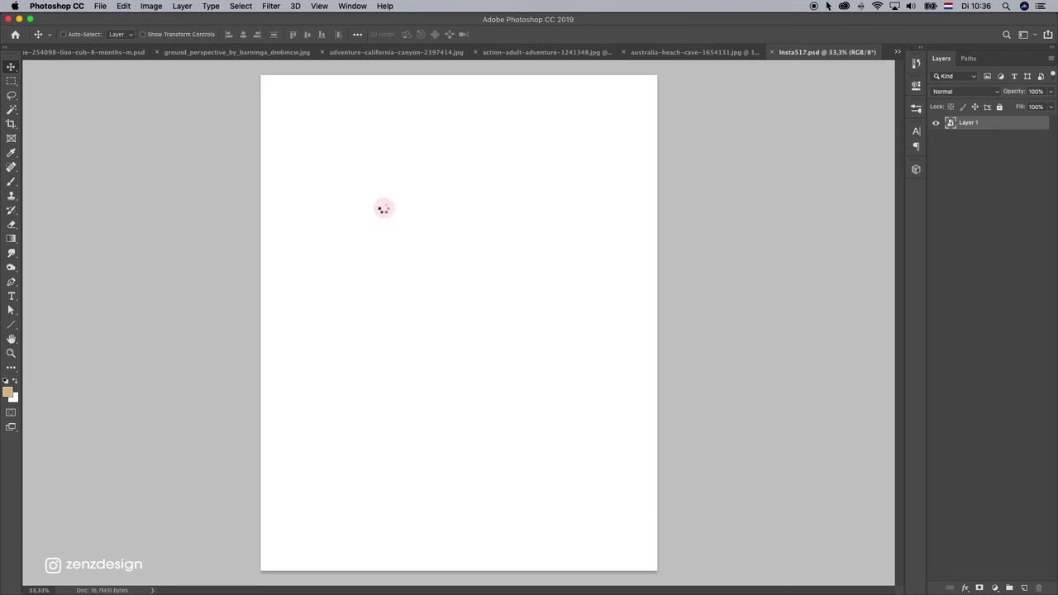
drag(383, 209, 533, 281)
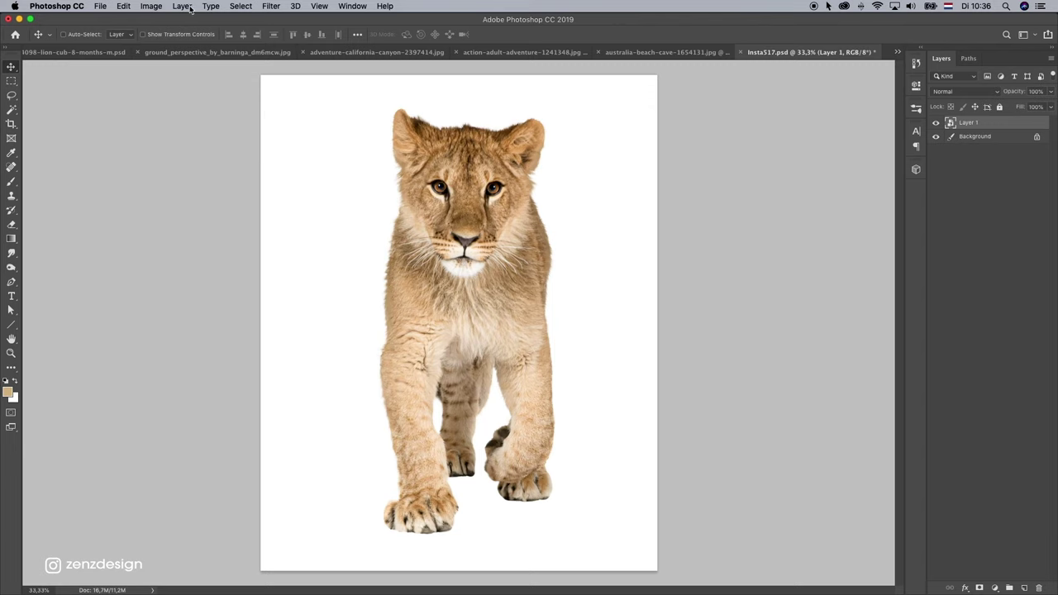
Step: Flip the lion horizontally and nudge it slightly upward on the canvas
click(124, 6)
mouse_move(225, 263)
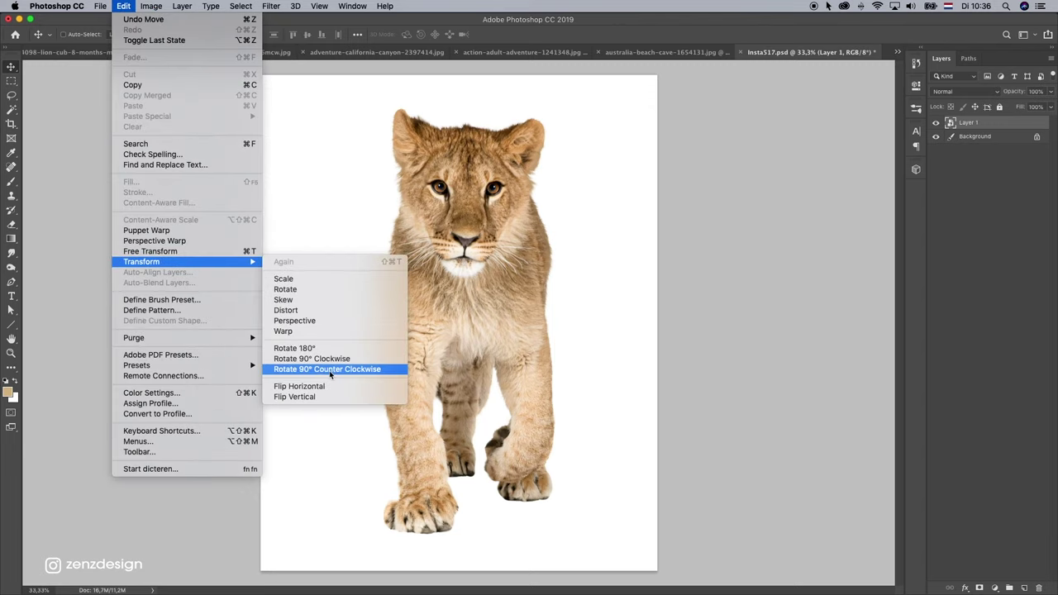
click(324, 387)
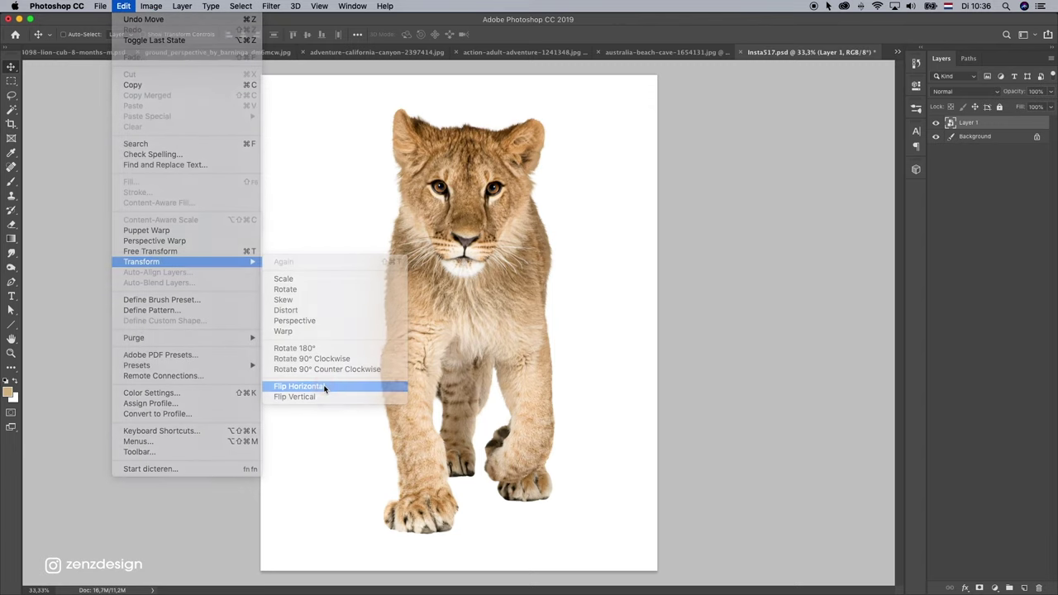
drag(468, 265, 468, 256)
Step: Copy the whole ground_perspective image into Insta517.psd and stack its layer beneath the lion
click(181, 52)
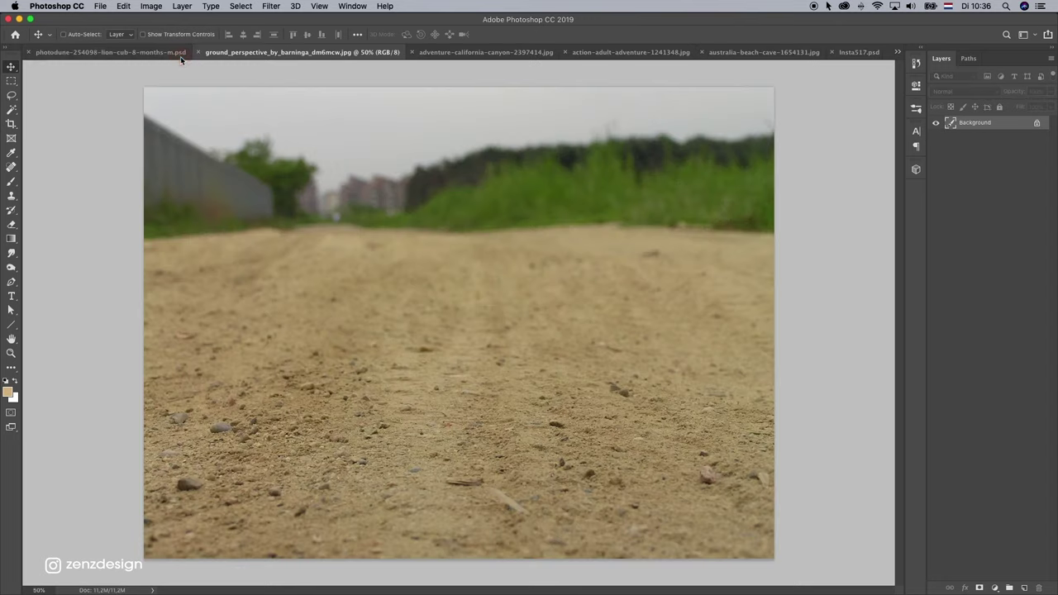
key(super+a)
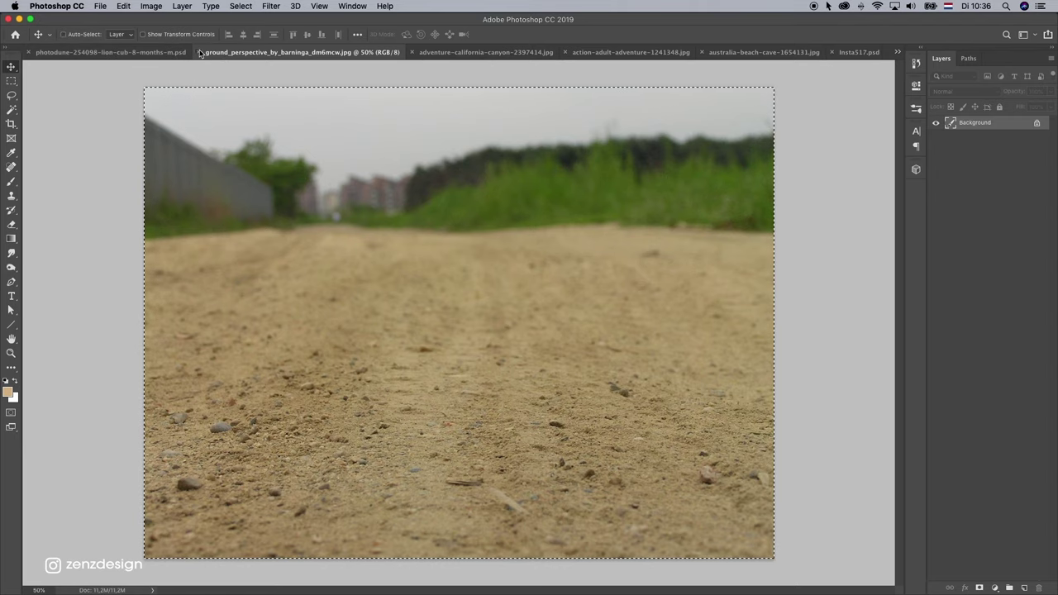
click(199, 52)
key(super+v)
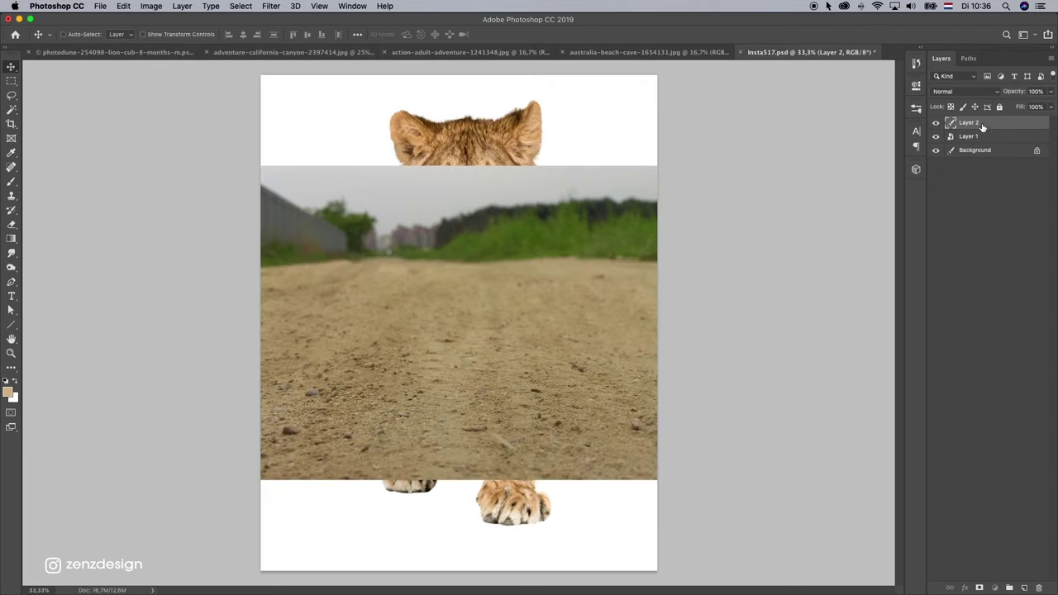
drag(980, 134, 982, 124)
Step: Convert the ground layer to a smart object, then enlarge and position it to span the canvas width beneath the lion's paws
right_click(979, 136)
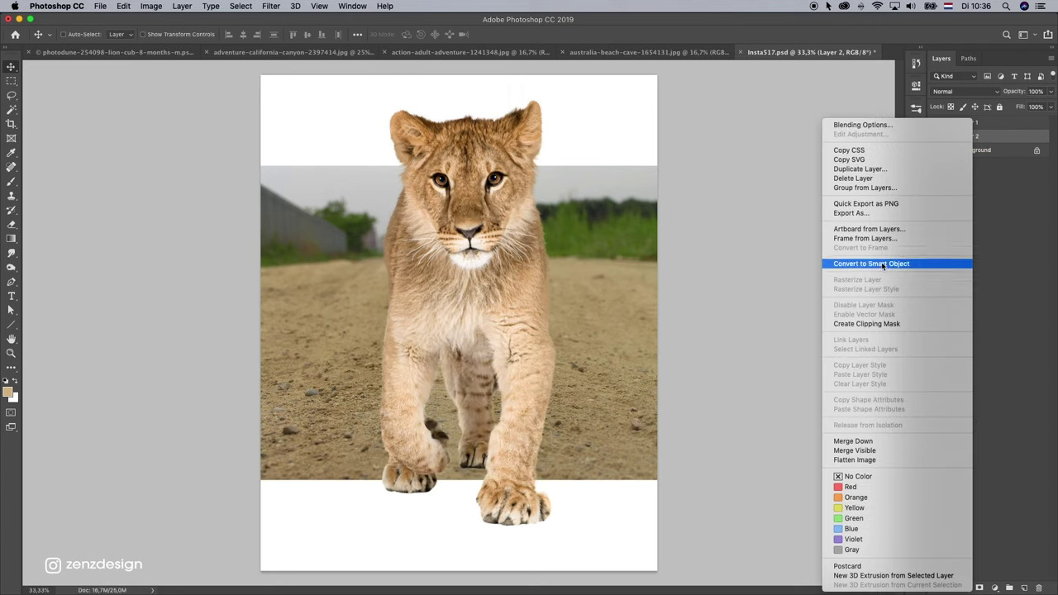
click(607, 271)
key(super+t)
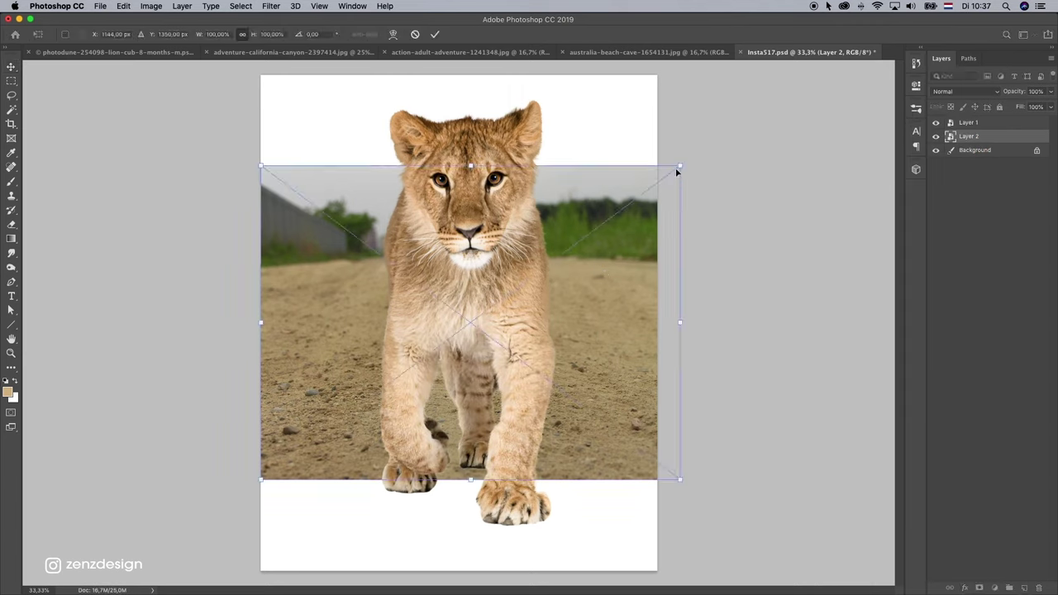
drag(683, 163, 832, 55)
drag(542, 191, 545, 214)
drag(467, 75, 468, 183)
drag(503, 298, 503, 266)
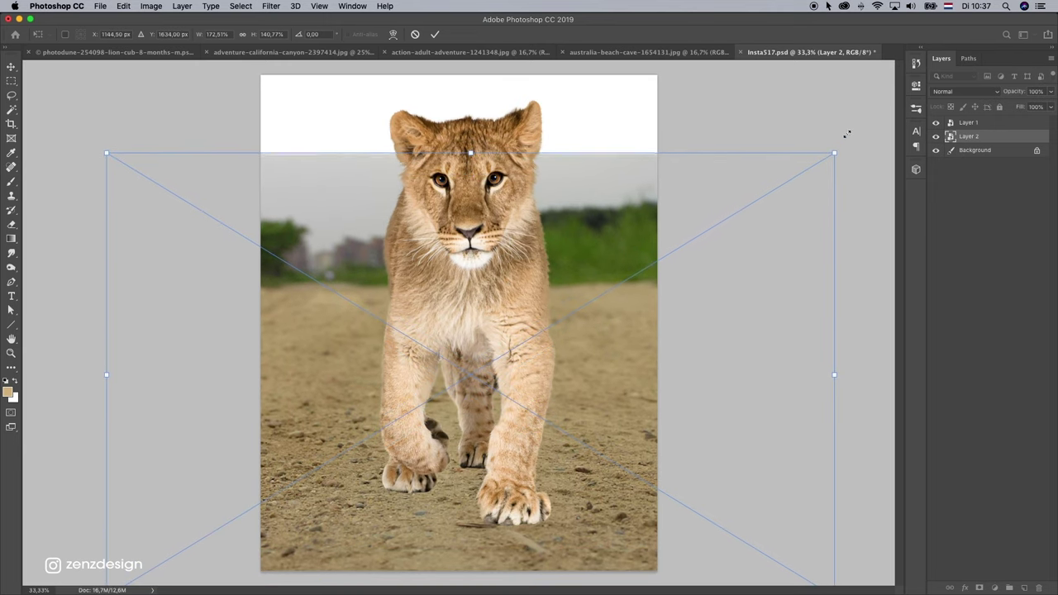
drag(832, 154, 857, 138)
key(Return)
drag(627, 249, 588, 245)
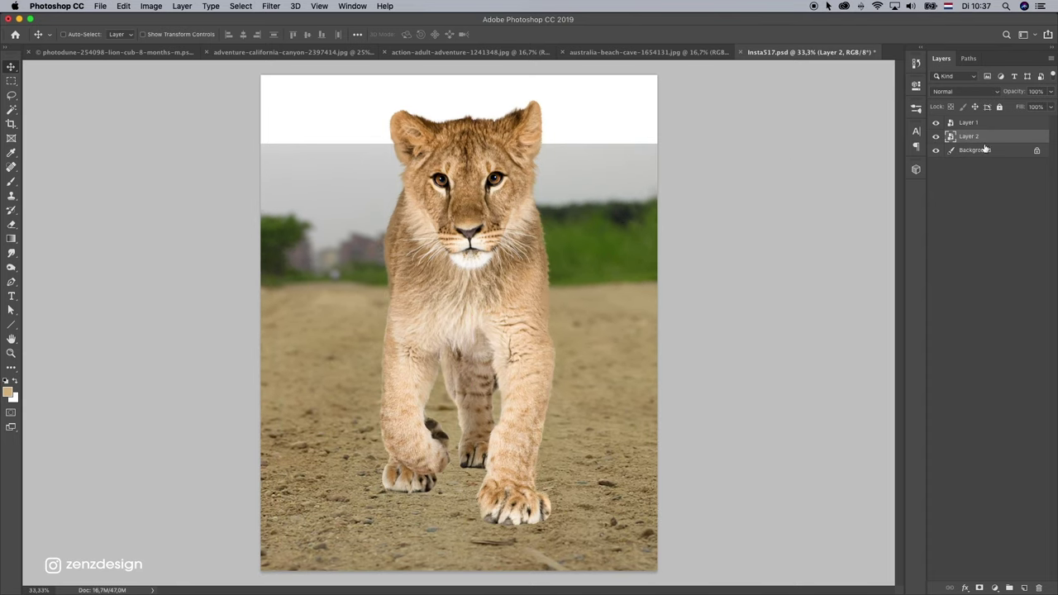
Step: Apply a Camera Raw filter to the ground with Texture +82 and Clarity +48
click(266, 6)
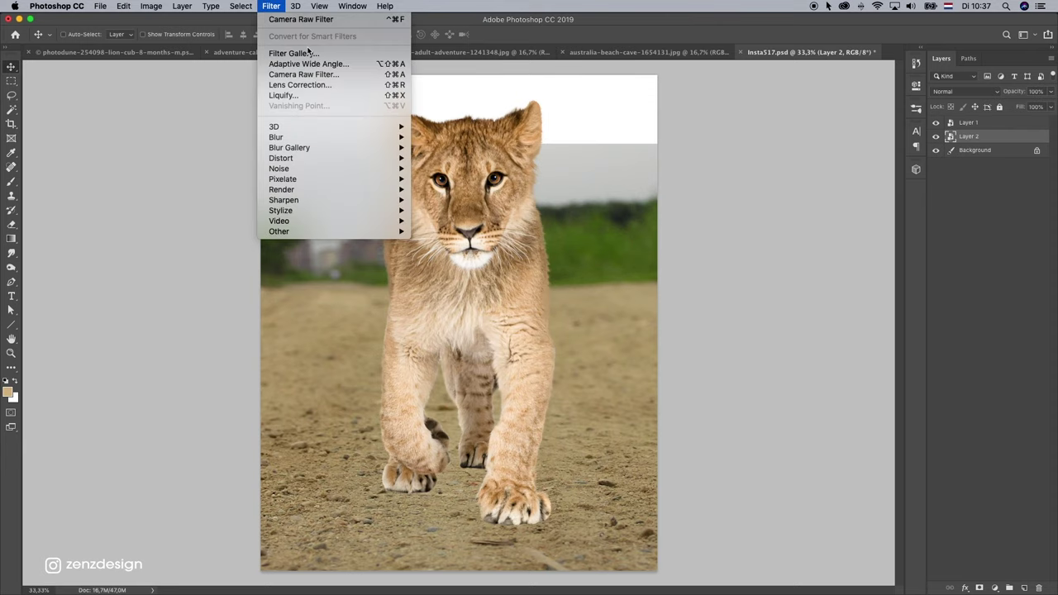
click(313, 75)
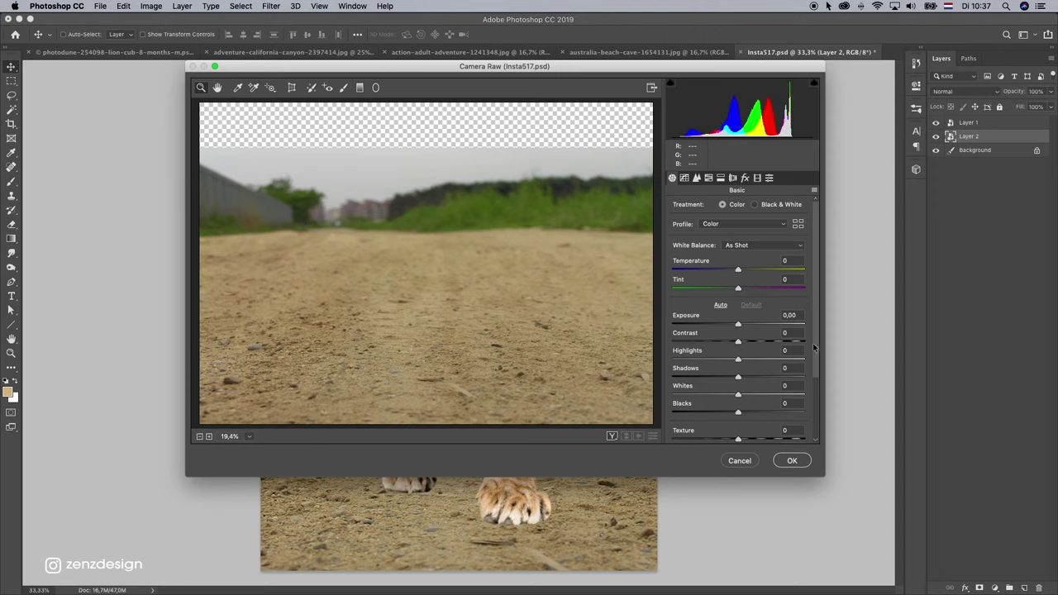
drag(813, 347, 821, 397)
drag(738, 363, 792, 367)
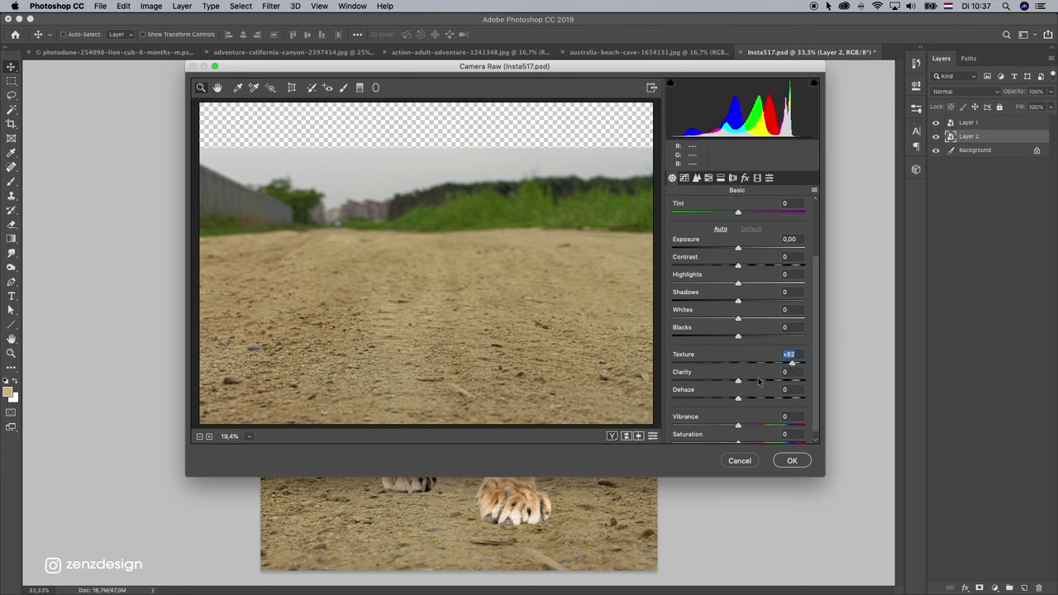
drag(759, 380, 772, 385)
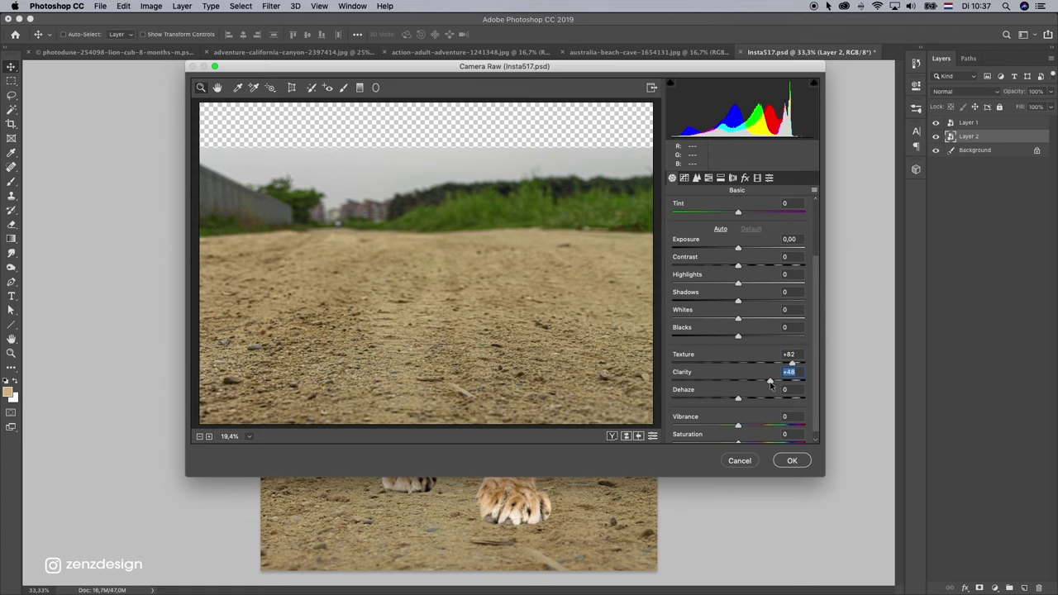
click(793, 461)
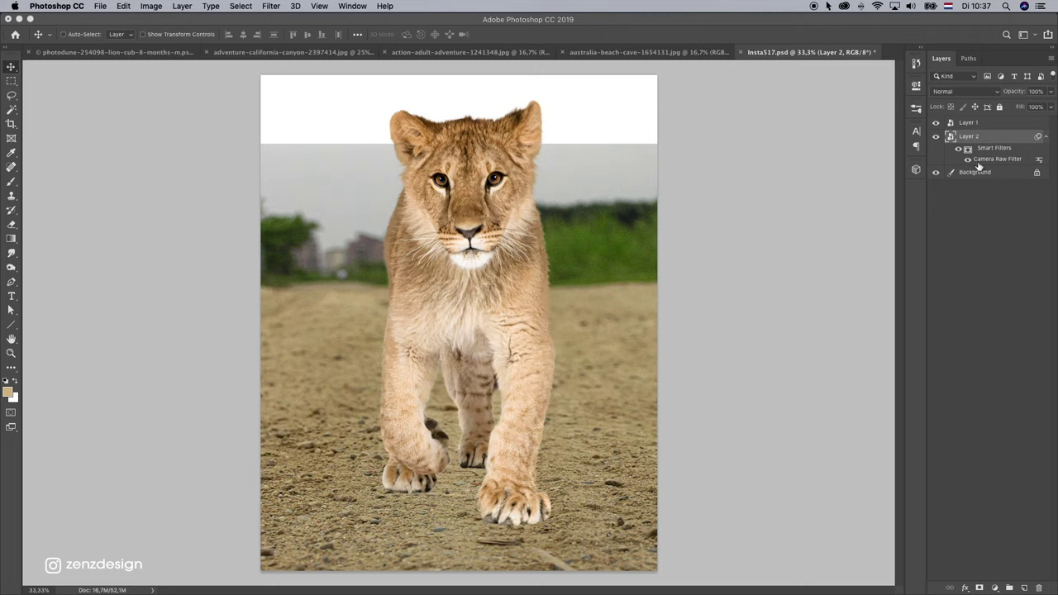
Step: Add a layer mask to the ground and fade out its horizon and sky with a black-to-white linear gradient
click(978, 587)
drag(7, 242, 43, 241)
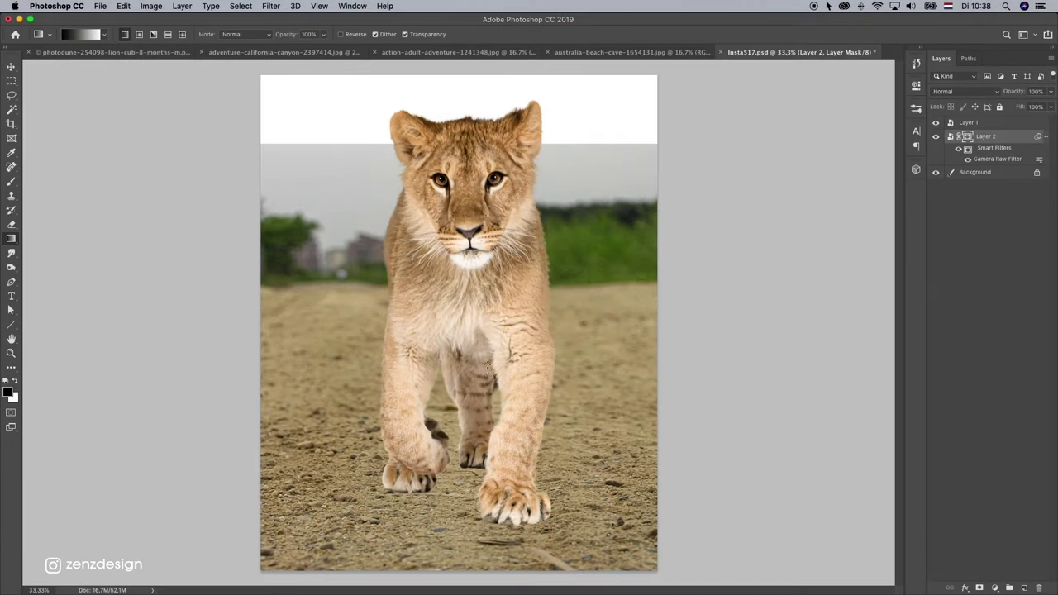
drag(491, 374, 468, 385)
key(ctrl+z)
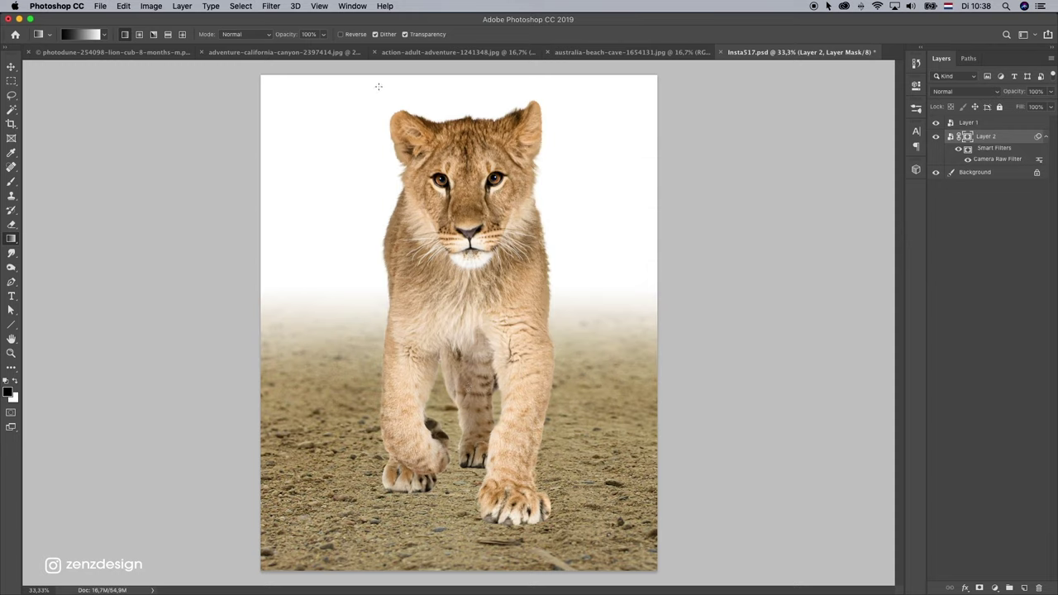
click(10, 67)
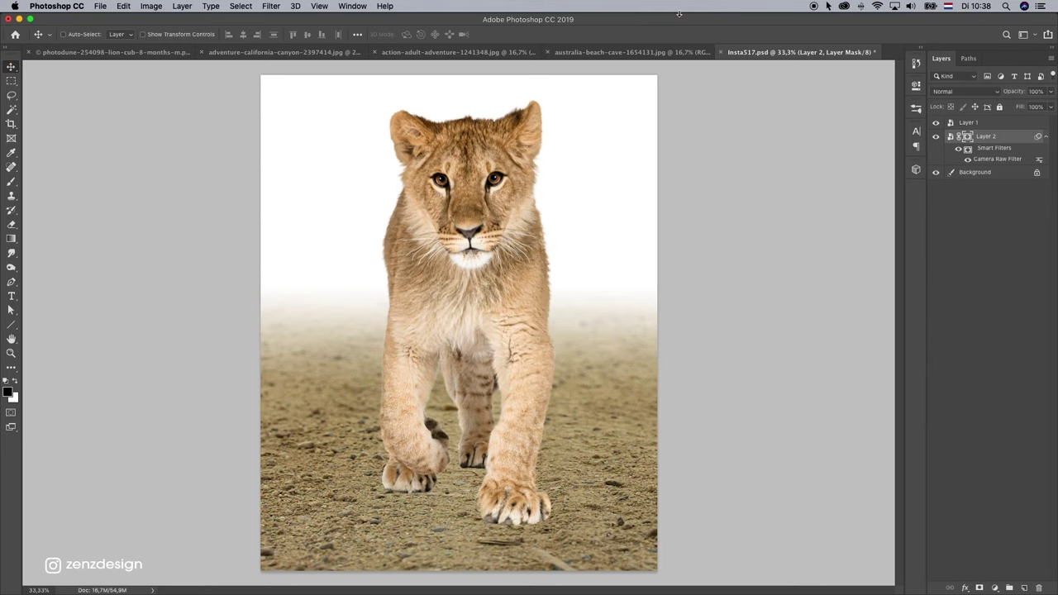
Step: Select the large upper rock in the action-adult-adventure photo with the Quick Selection tool and mask out everything else
click(486, 53)
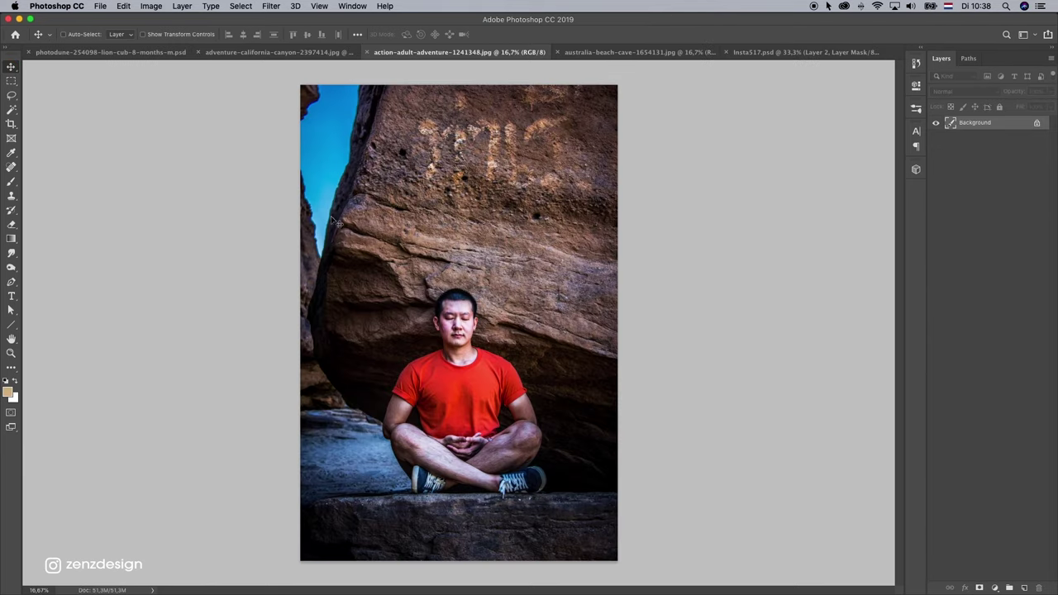
click(16, 110)
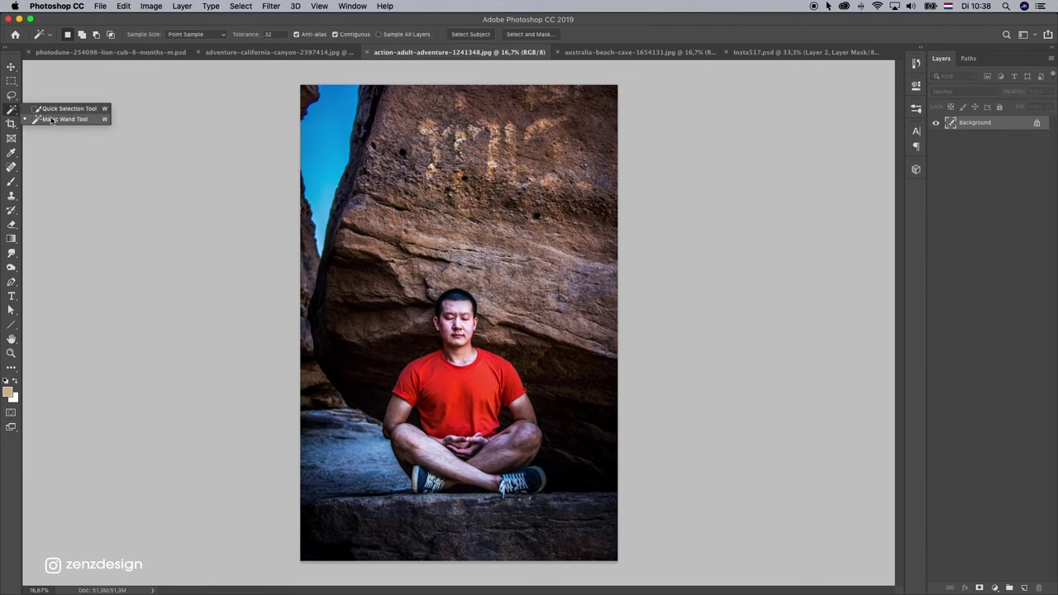
click(68, 109)
drag(368, 92, 364, 246)
mouse_move(468, 223)
mouse_down()
mouse_move(529, 248)
mouse_move(512, 211)
mouse_move(452, 245)
mouse_move(397, 318)
mouse_move(357, 324)
mouse_move(406, 316)
mouse_move(330, 326)
mouse_up()
mouse_move(337, 428)
alt+mouse_down()
mouse_move(307, 319)
mouse_move(281, 301)
alt+mouse_up()
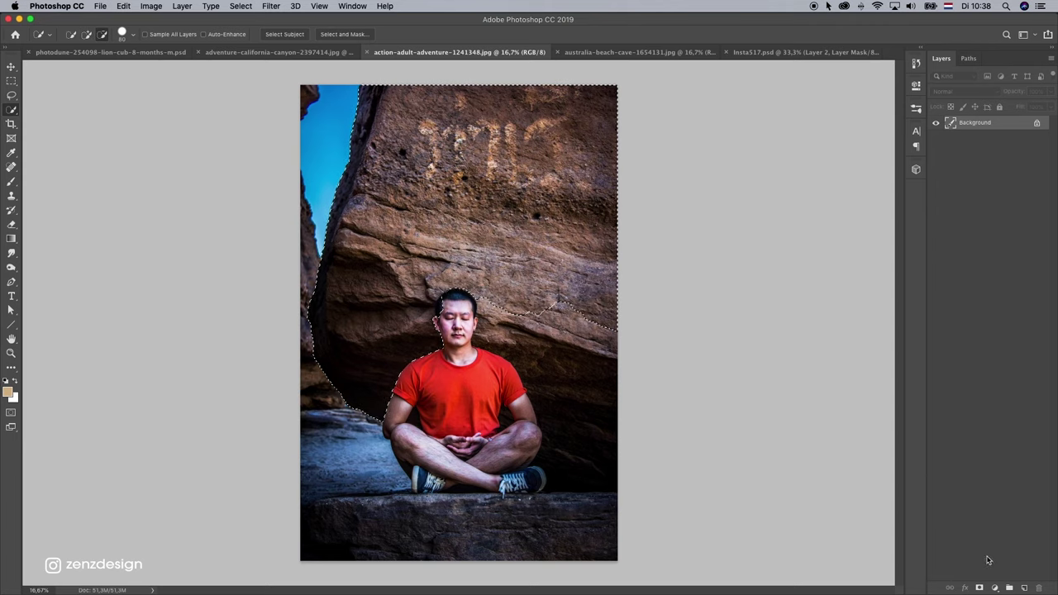
click(979, 588)
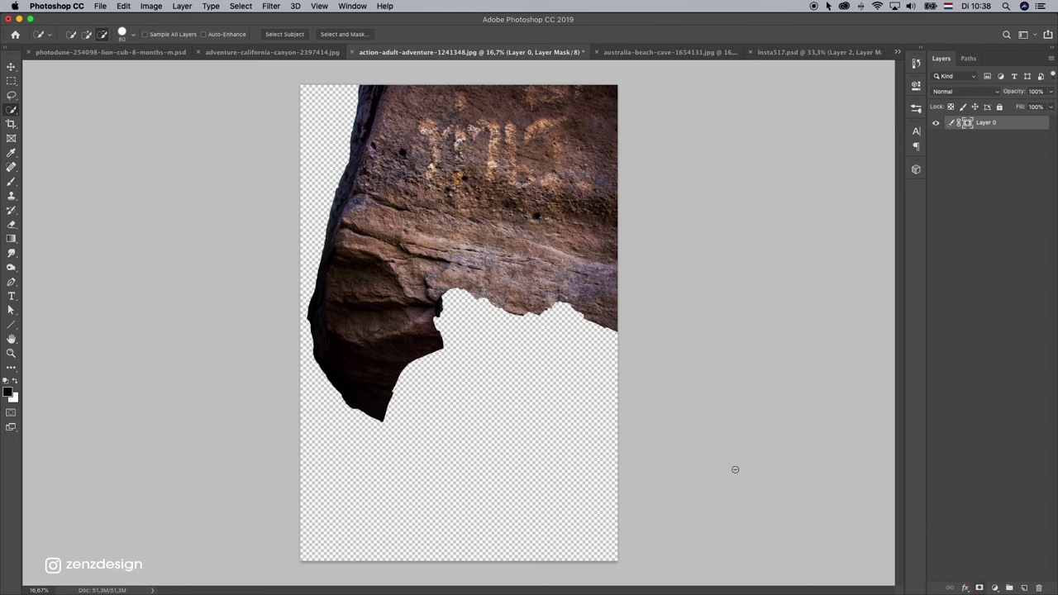
Step: Bring the masked rock into Insta517.psd between the lion and ground layers and convert it to a smart object
click(11, 67)
mouse_move(536, 186)
mouse_down()
mouse_move(552, 180)
mouse_move(461, 99)
mouse_move(236, 64)
mouse_up()
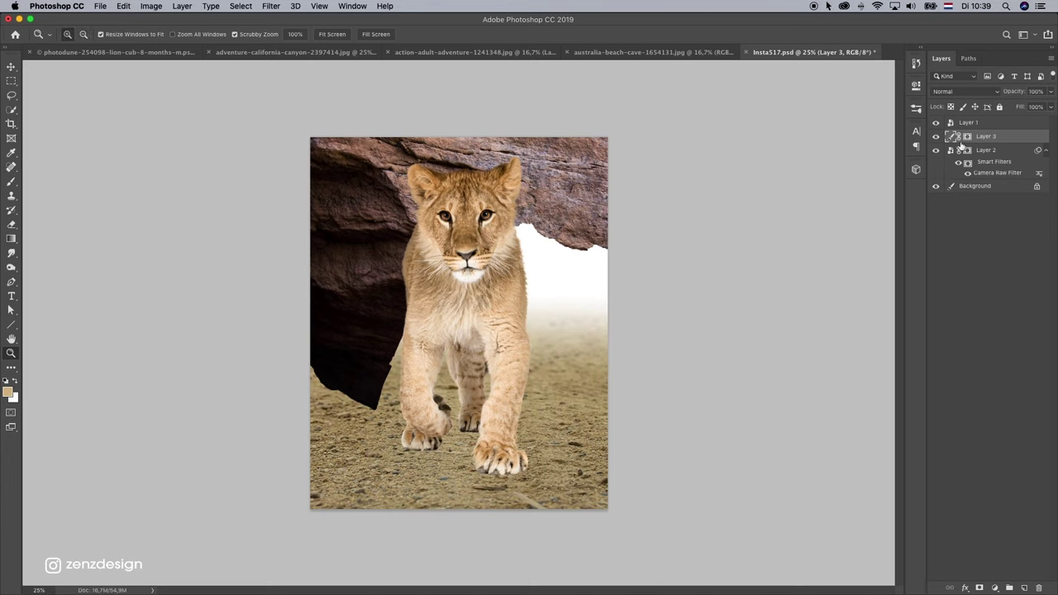
right_click(991, 138)
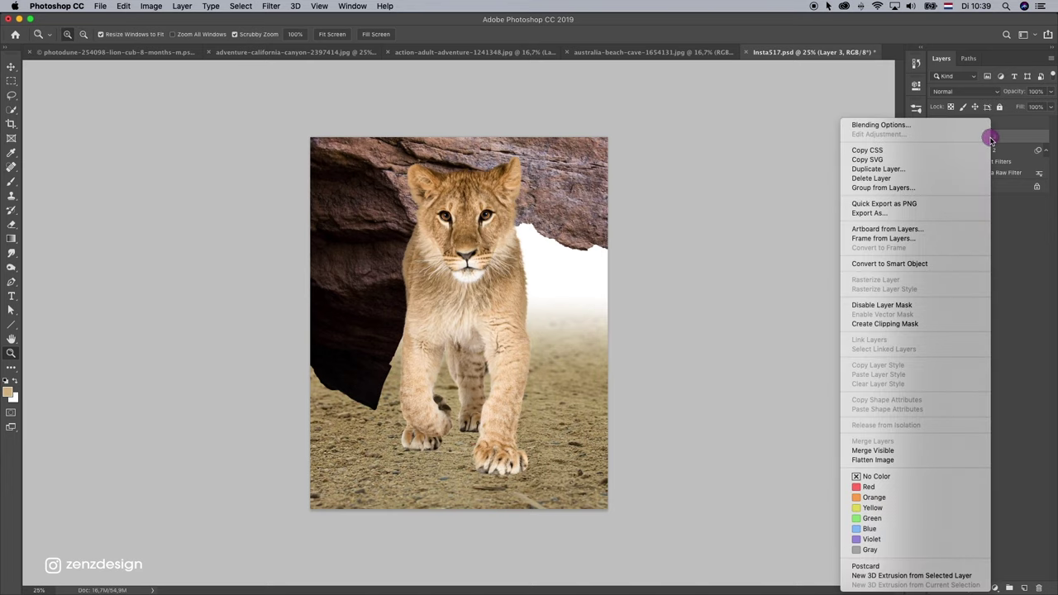
click(914, 264)
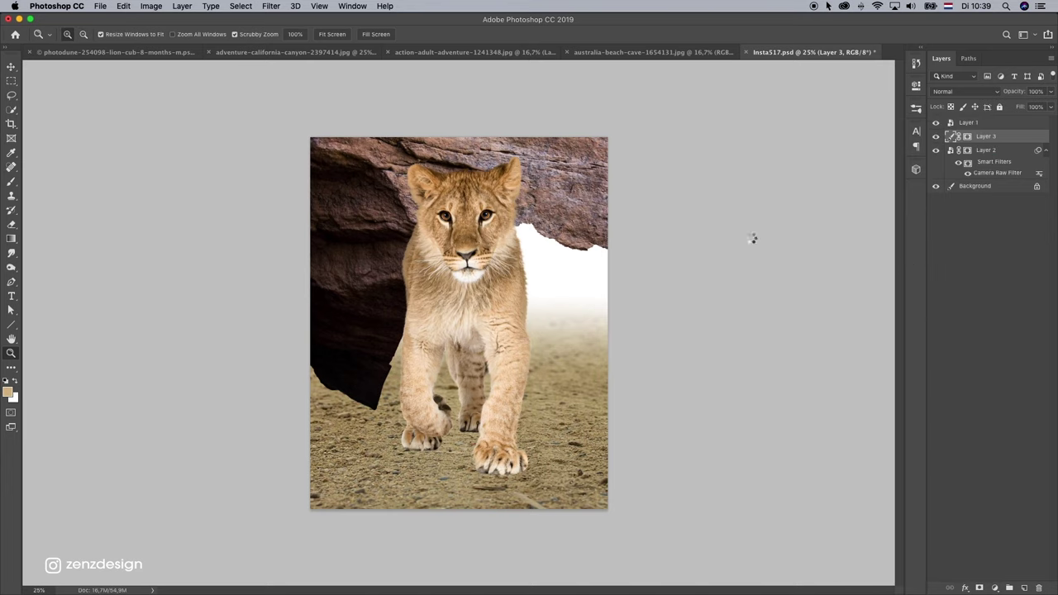
Step: Flip the rock horizontally and move it to the left edge of the canvas
click(11, 66)
click(98, 7)
mouse_move(123, 6)
mouse_move(214, 262)
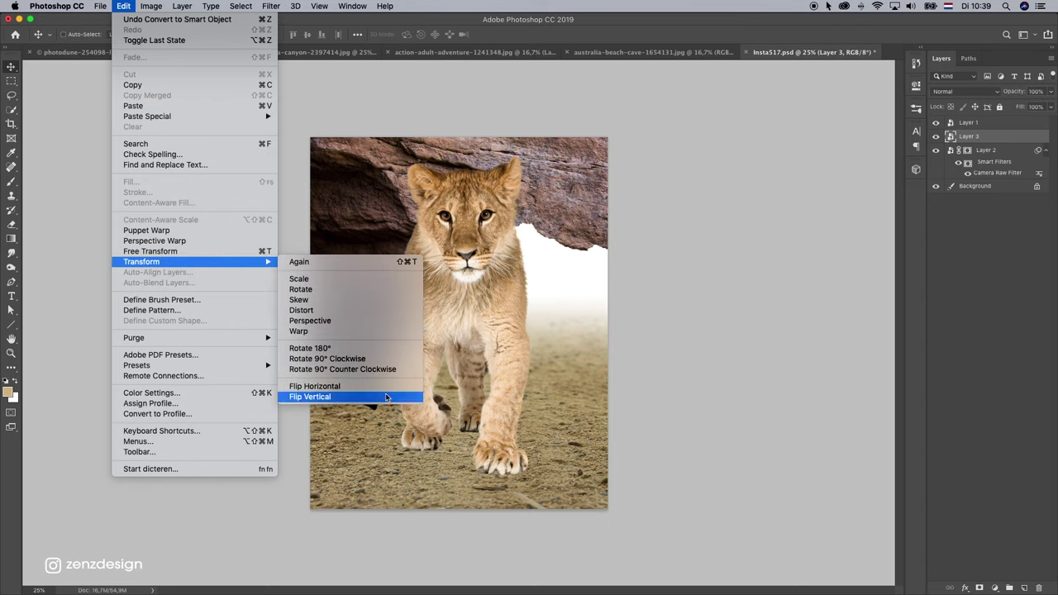
click(314, 386)
drag(599, 272, 347, 297)
Step: Scale the rock to 73.85%, rotate it clockwise, and position it in the upper-left corner of the canvas
key(super+t)
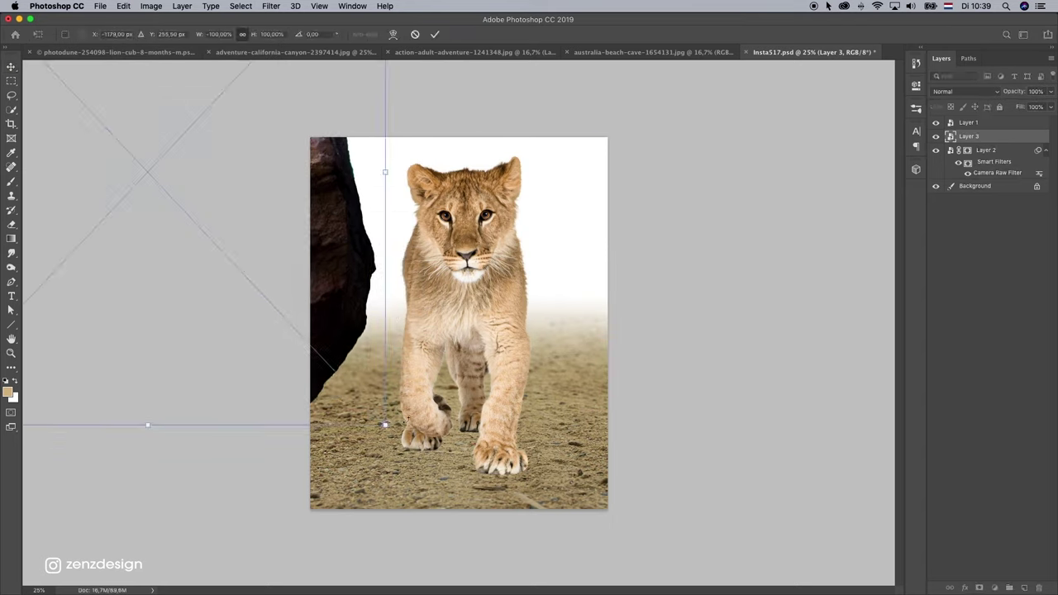
drag(385, 424, 322, 358)
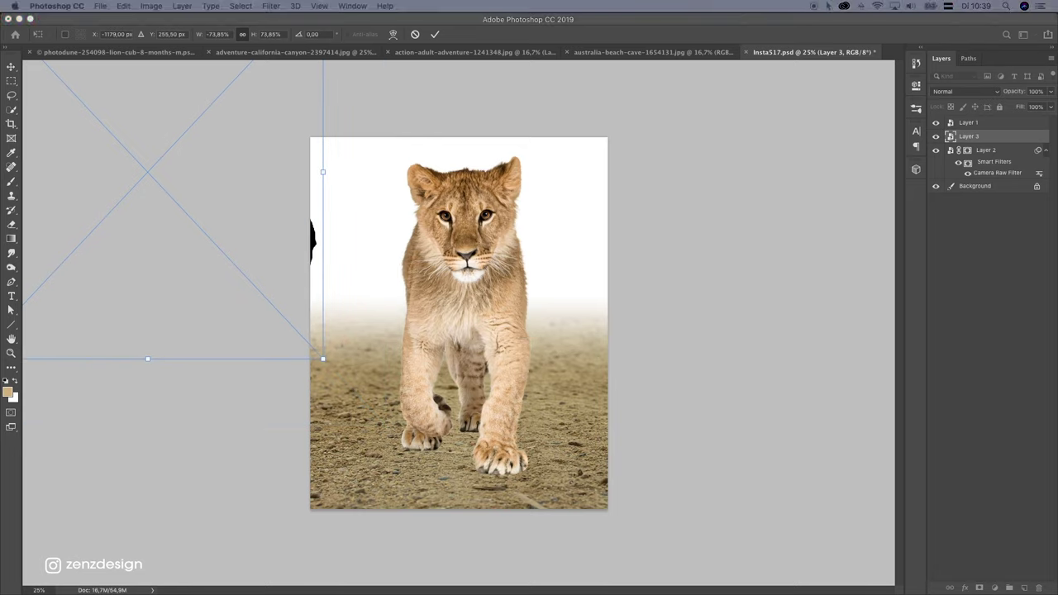
drag(232, 196, 311, 212)
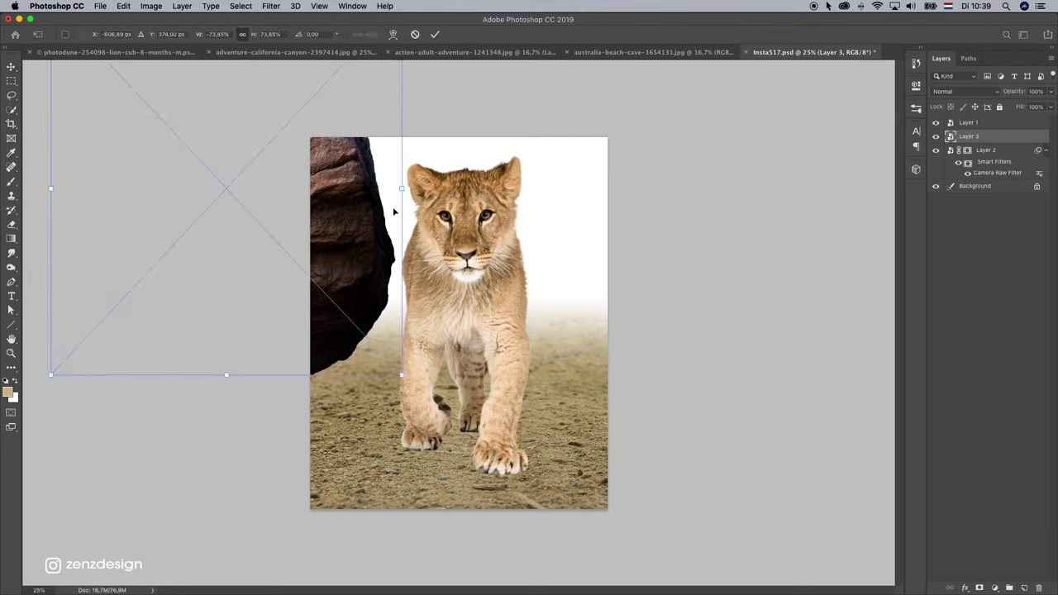
drag(425, 198, 381, 311)
mouse_move(333, 224)
mouse_down()
mouse_move(325, 248)
mouse_move(340, 213)
mouse_up()
key(Return)
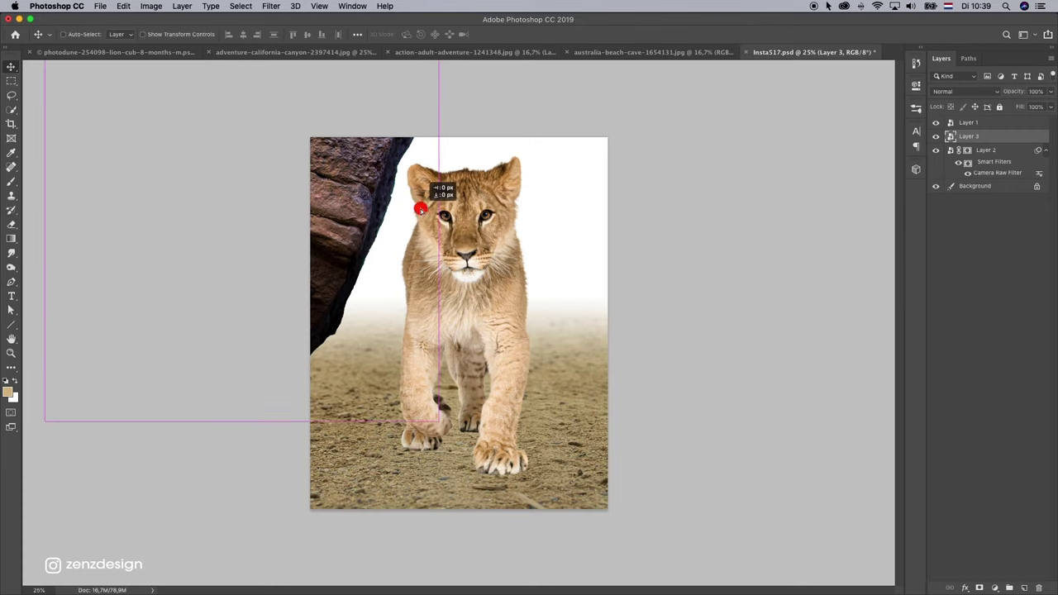
Step: Invert the white Background layer to black and reselect the rock layer
click(976, 186)
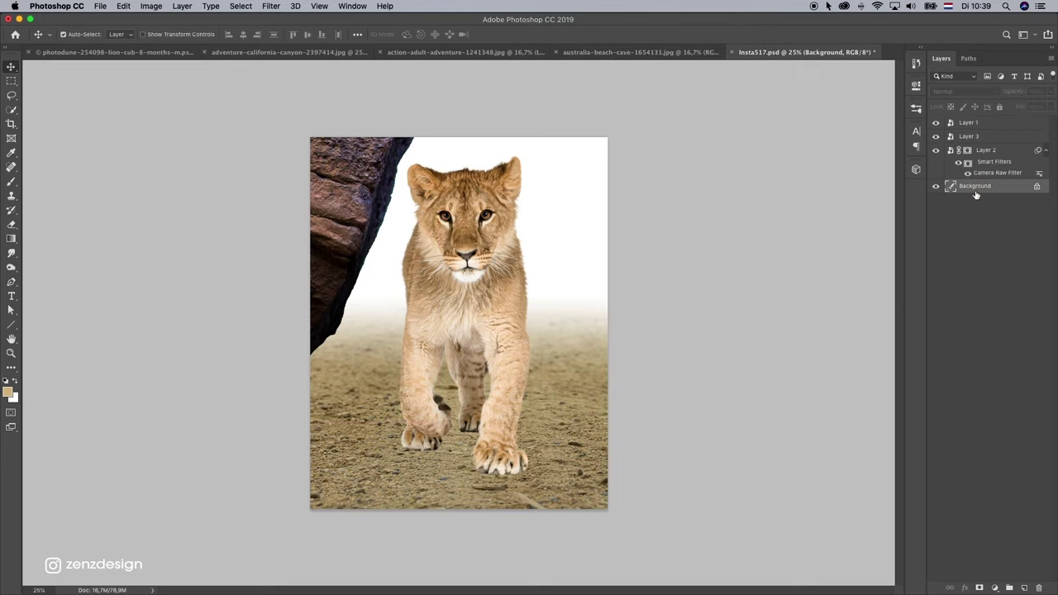
key(super+i)
super+click(308, 210)
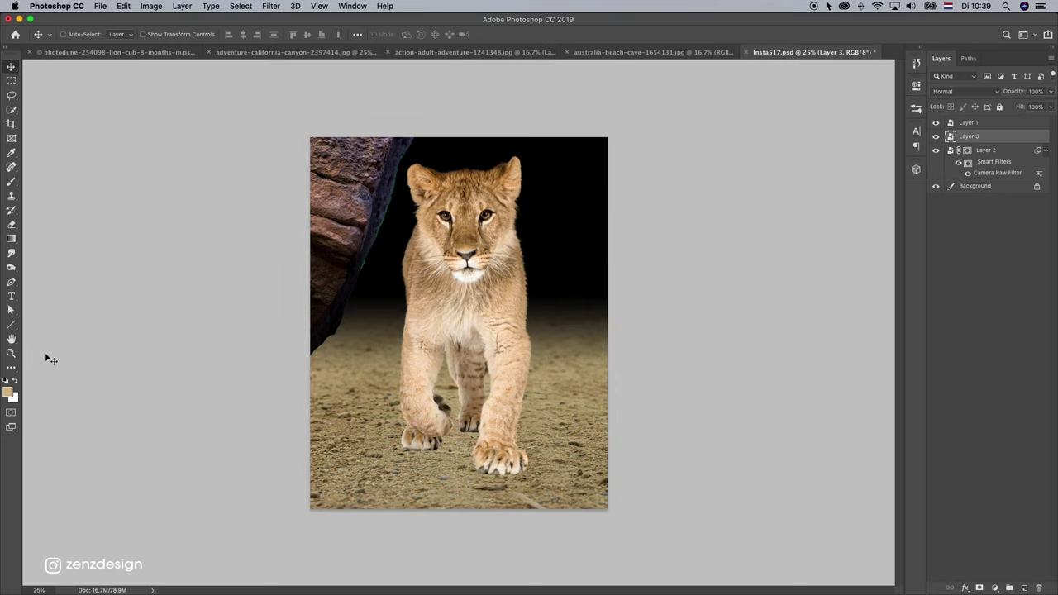
Step: Add a layer mask to the rock layer for brushing its edge
click(12, 352)
click(315, 250)
click(231, 184)
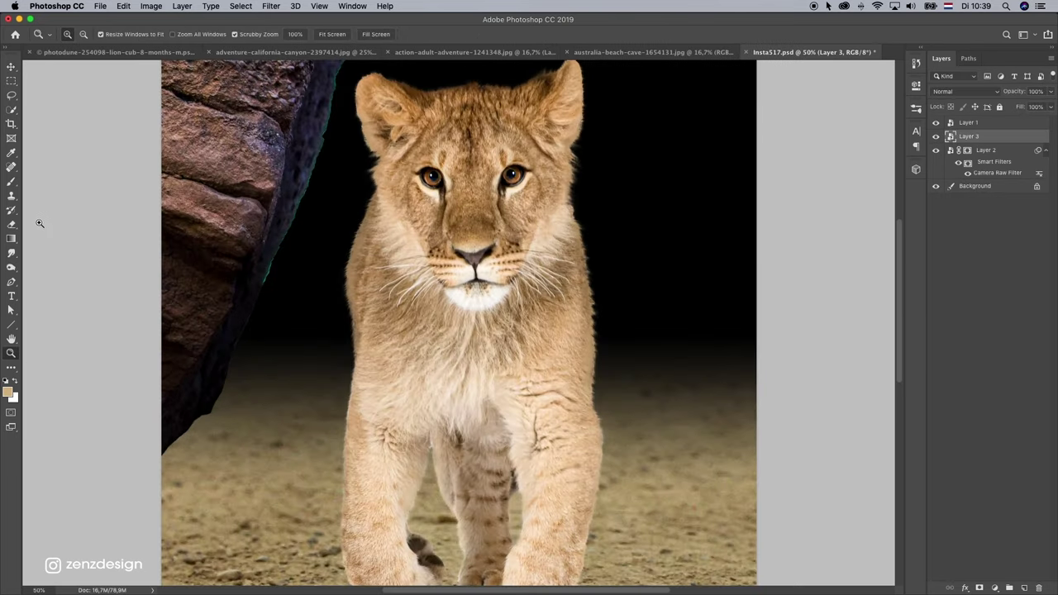
alt+click(190, 172)
drag(442, 230, 412, 213)
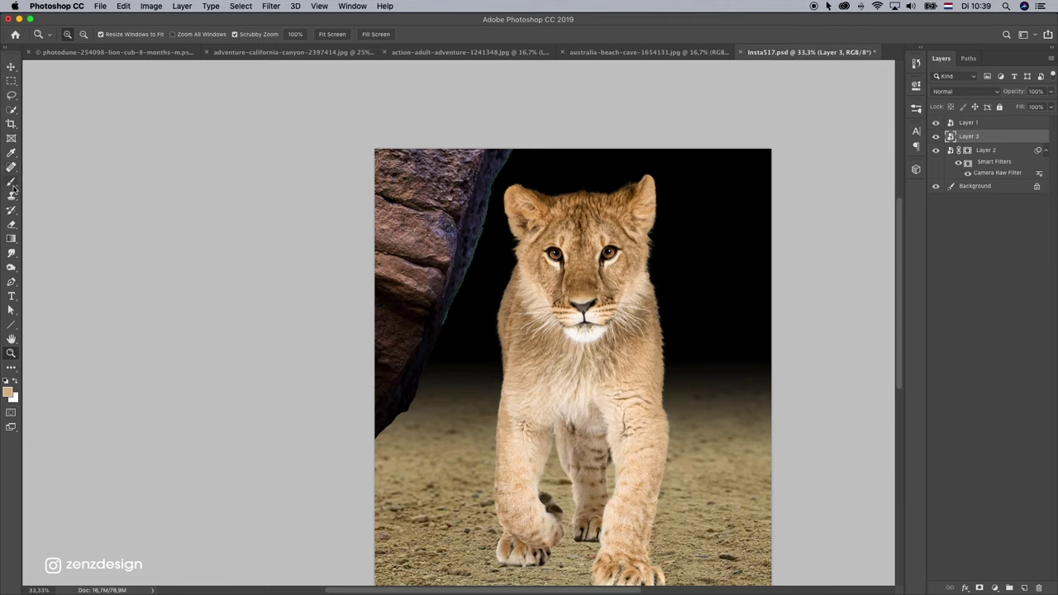
click(11, 181)
click(979, 587)
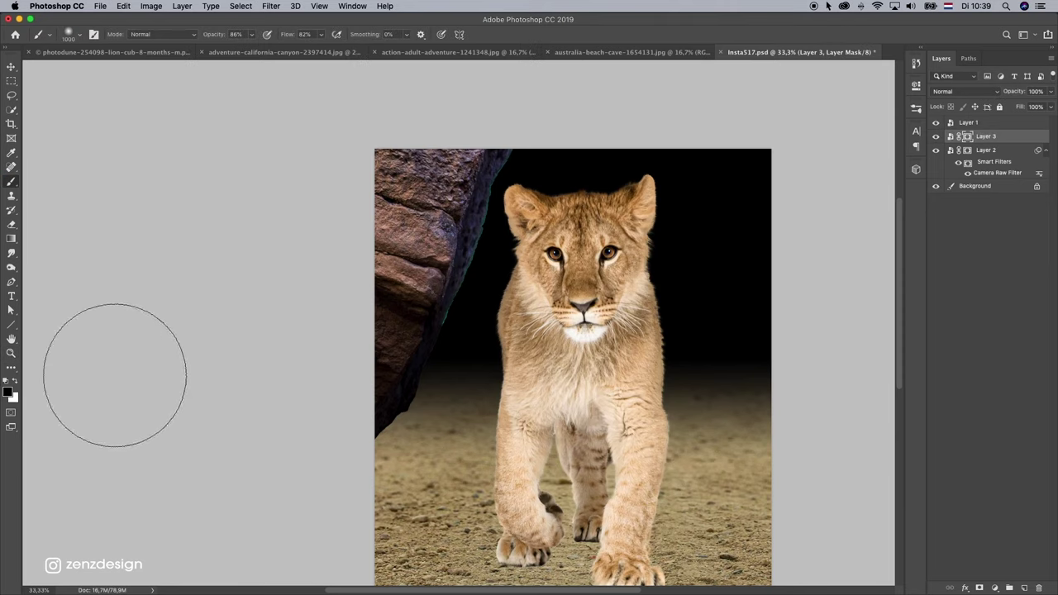
Step: Set the brush to 150 px with 54% opacity and 82% flow
key(bracketleft)
key(bracketleft)
key(bracketleft)
key(bracketleft)
key(bracketleft)
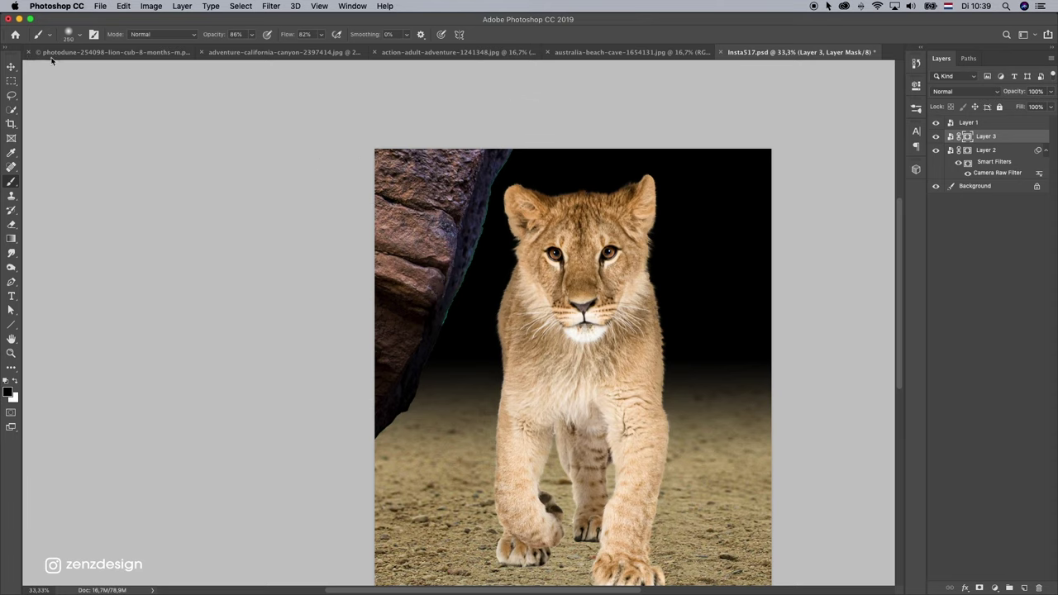
click(68, 34)
key(Return)
click(250, 36)
click(321, 34)
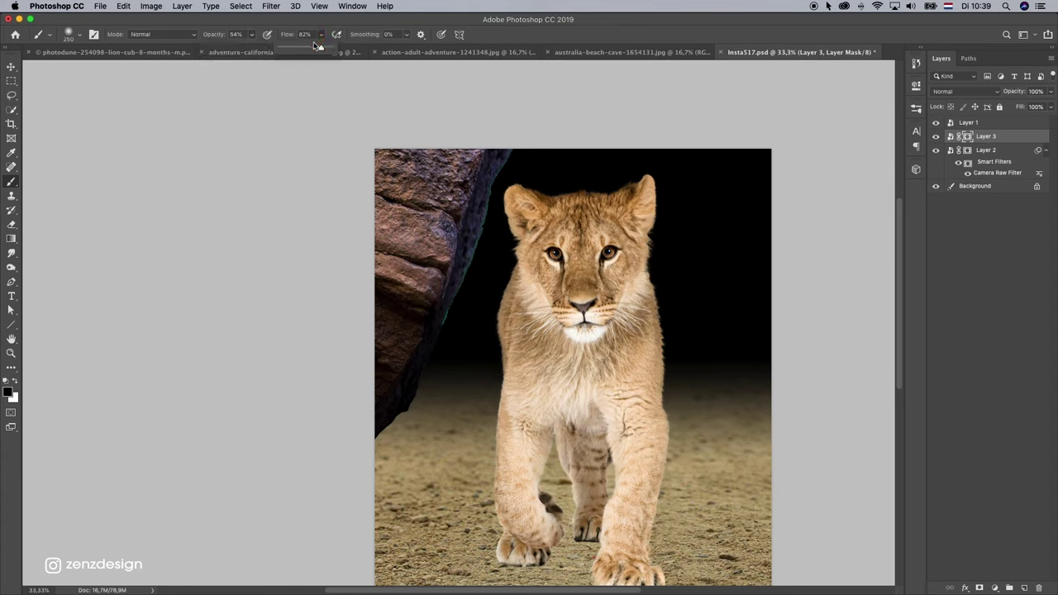
click(506, 242)
key([)
key([)
key([)
key([)
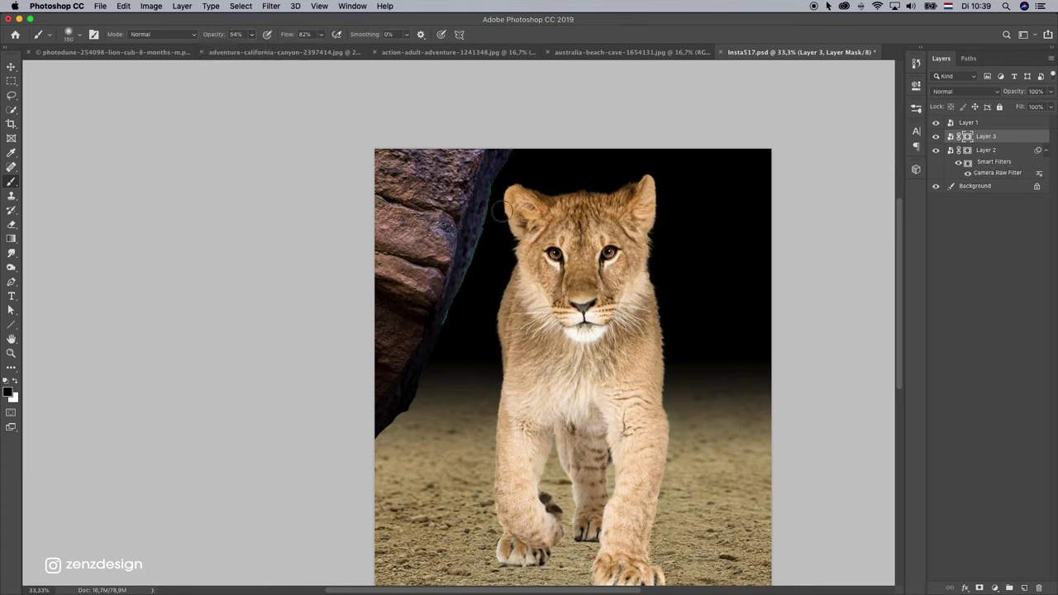
Step: Paint black on the rock's mask along its inner edge to hide the greenish fringe, undoing stray strokes
mouse_move(503, 211)
mouse_down()
mouse_move(453, 329)
mouse_move(459, 302)
mouse_move(479, 236)
mouse_move(461, 341)
mouse_move(446, 330)
mouse_move(430, 359)
mouse_up()
drag(403, 407, 388, 431)
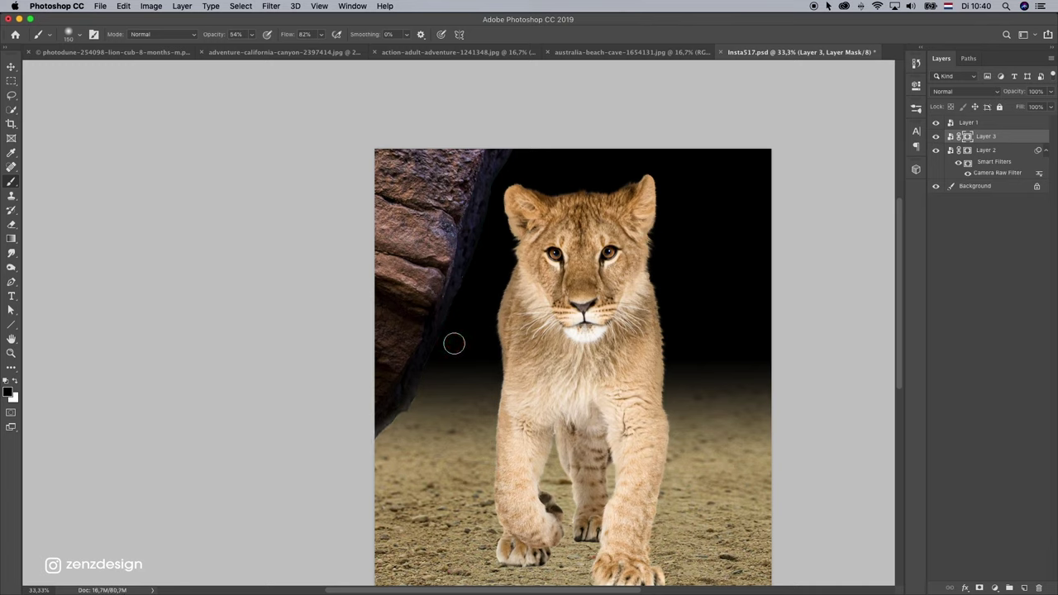
key(super+z)
mouse_move(478, 234)
mouse_down()
mouse_move(474, 260)
mouse_move(491, 243)
mouse_move(461, 314)
mouse_up()
drag(491, 181, 490, 186)
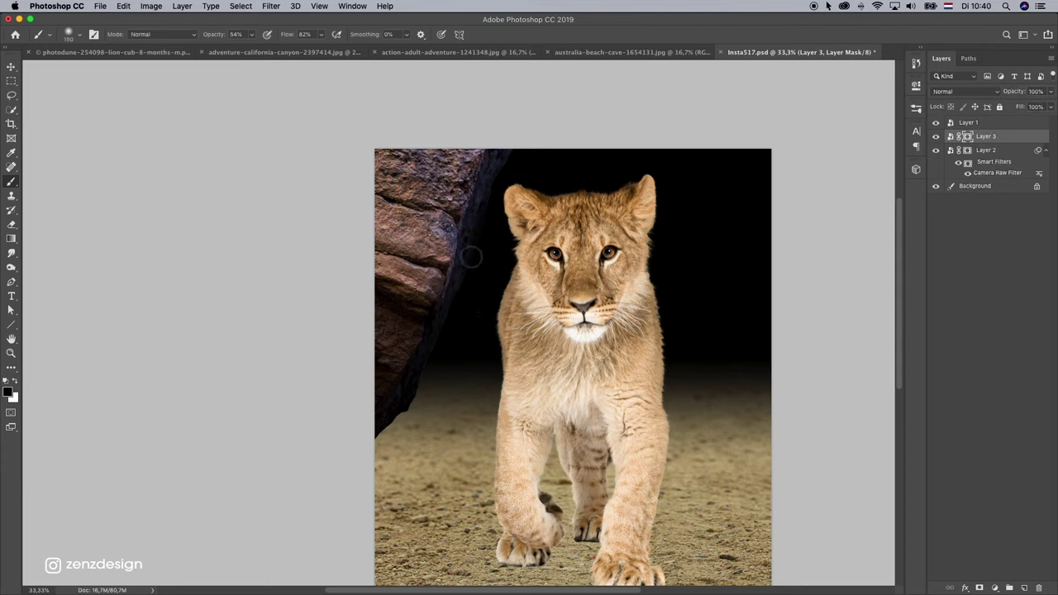
key(super+z)
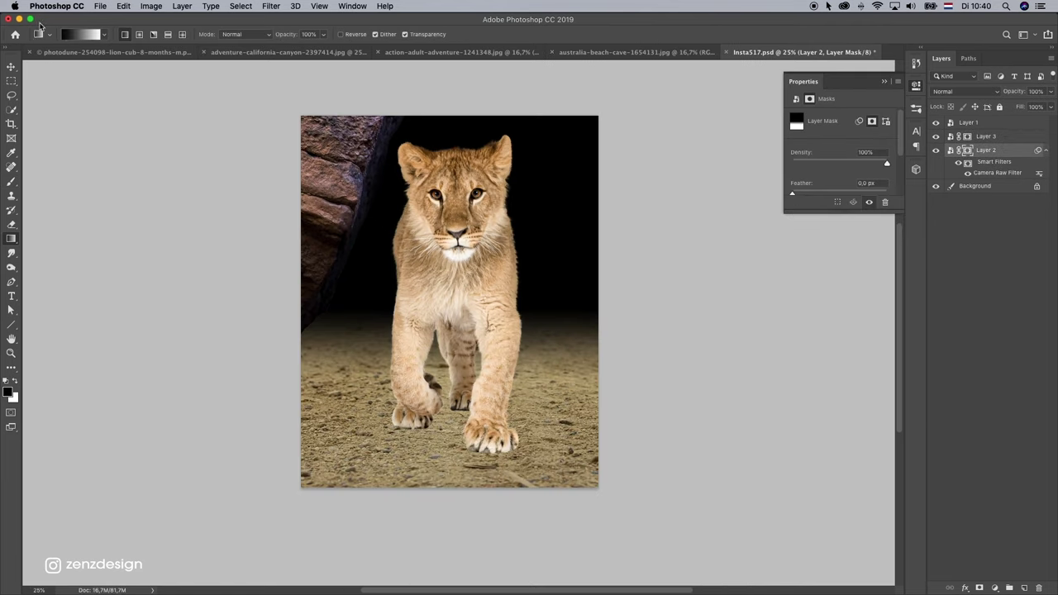
Step: Clip a Color Balance adjustment to the ground layer with midtones at Cyan-Red +37 and Yellow-Blue -3
key(v)
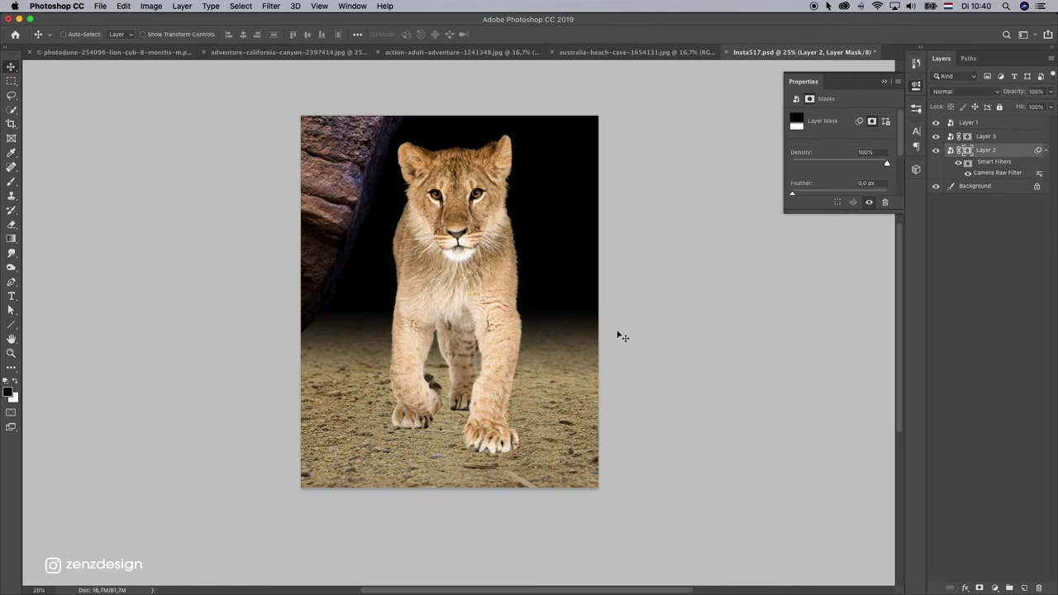
click(936, 152)
click(935, 151)
scroll(656, 262, down, 1)
scroll(644, 267, up, 4)
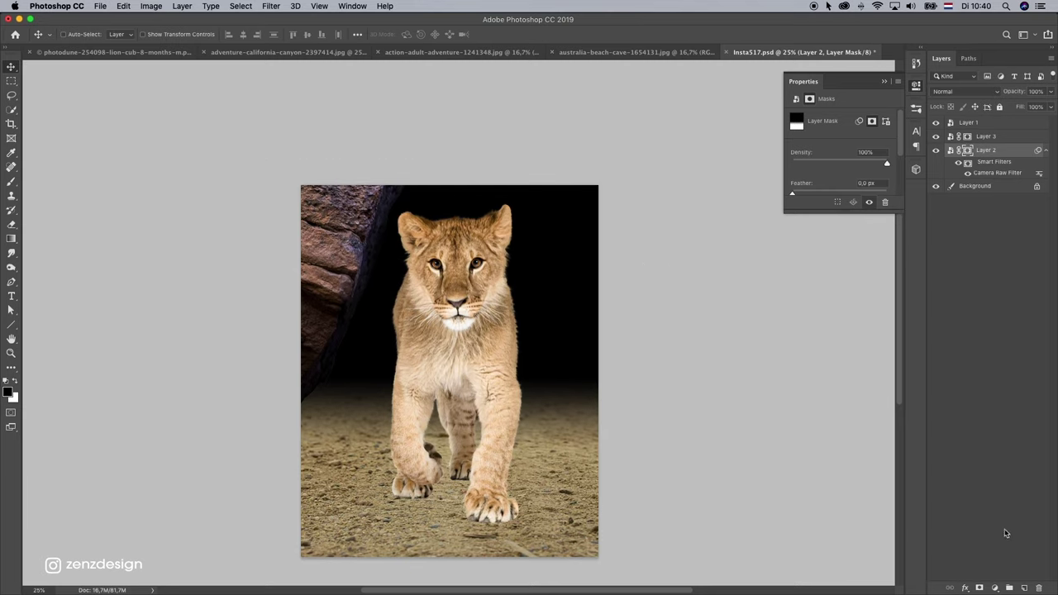
scroll(698, 336, down, 2)
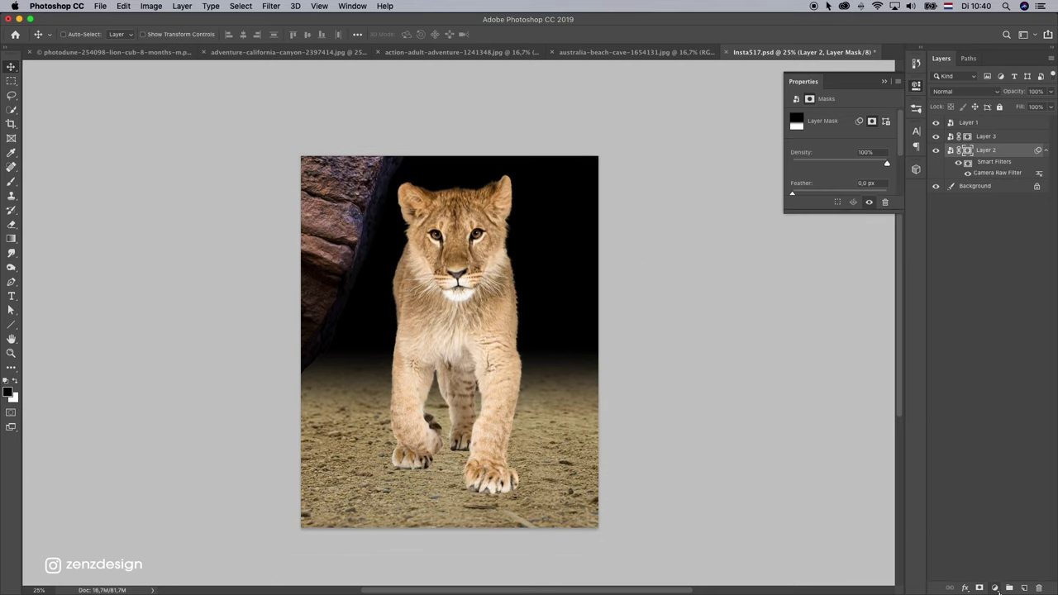
click(993, 587)
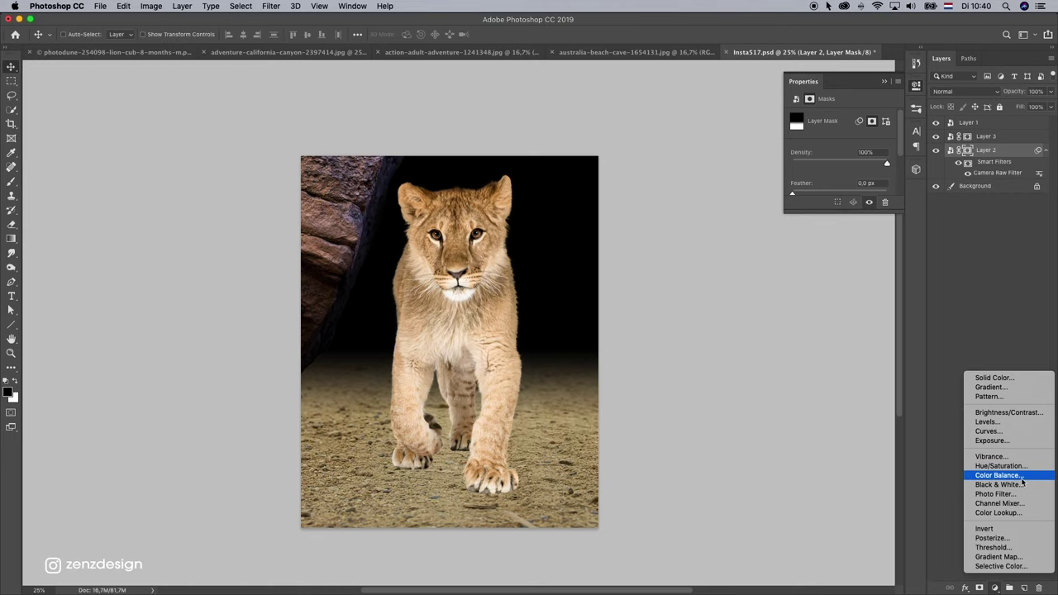
click(1022, 478)
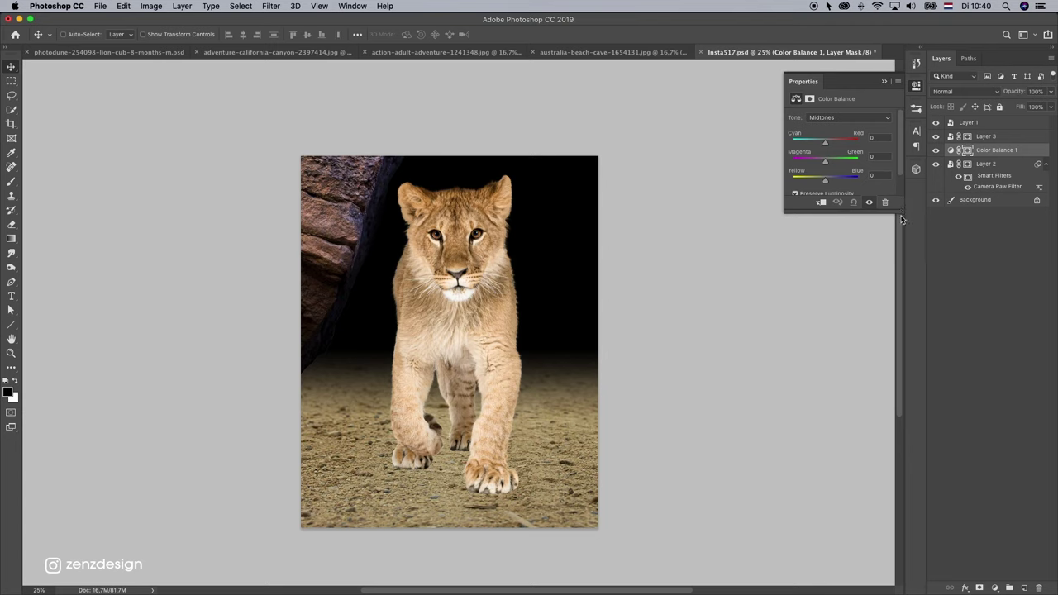
drag(901, 220, 901, 313)
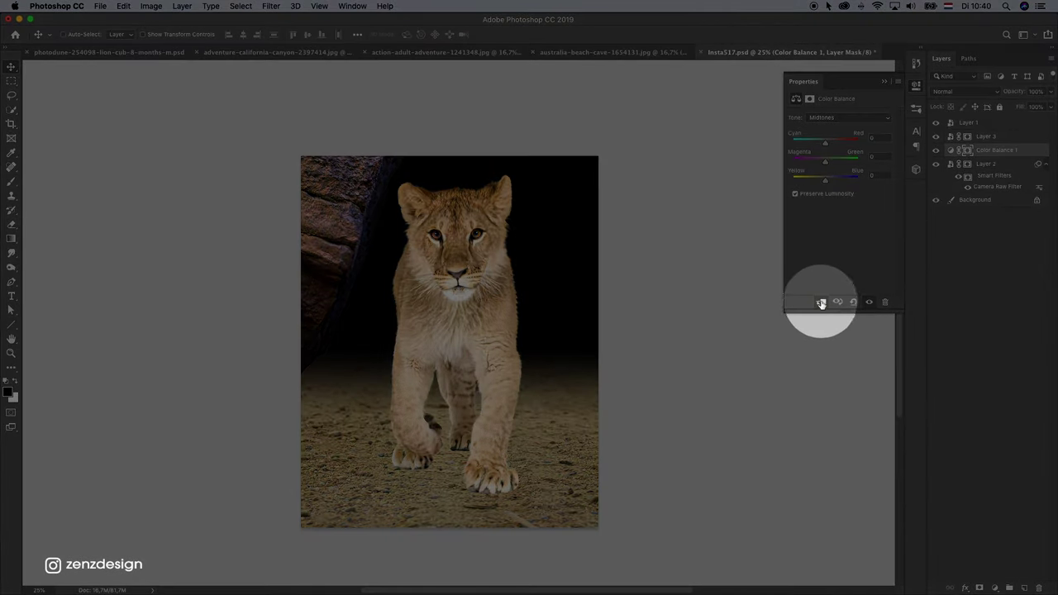
click(821, 302)
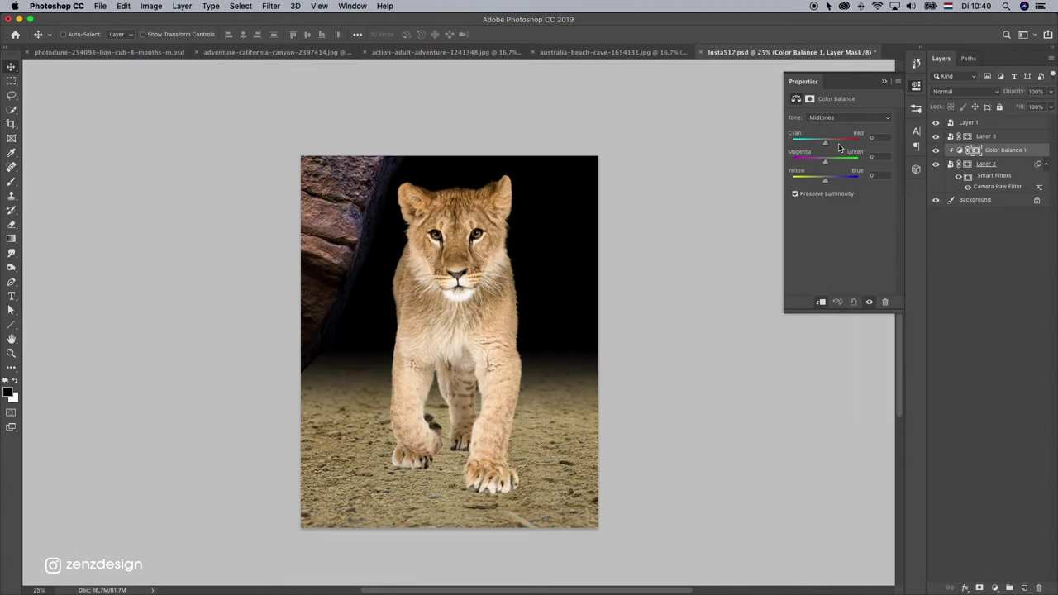
drag(822, 178, 817, 180)
Step: Clip a Hue/Saturation adjustment to the ground layer with saturation at -22
click(993, 581)
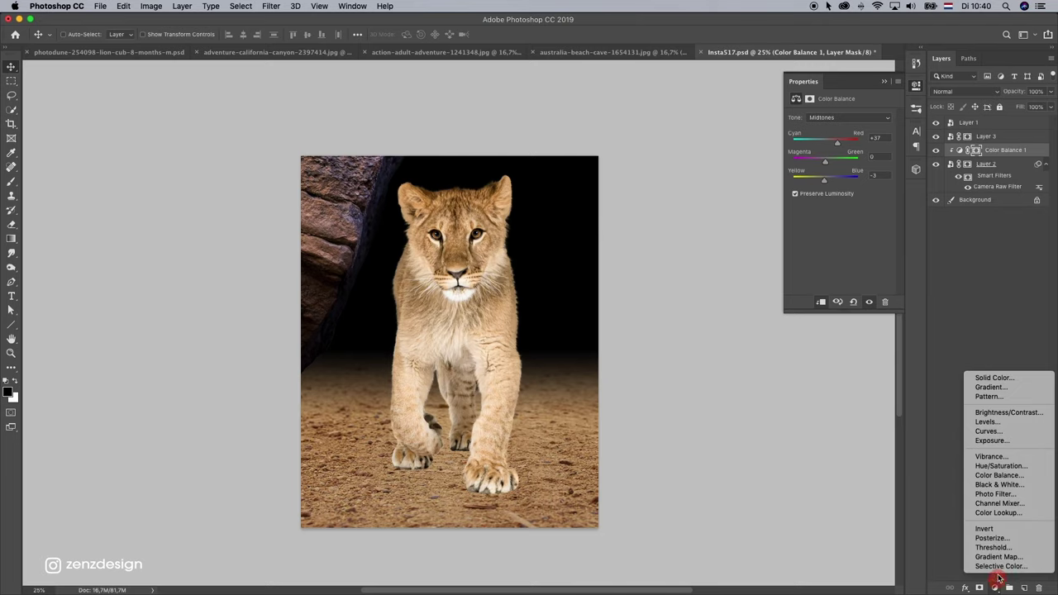
click(1003, 467)
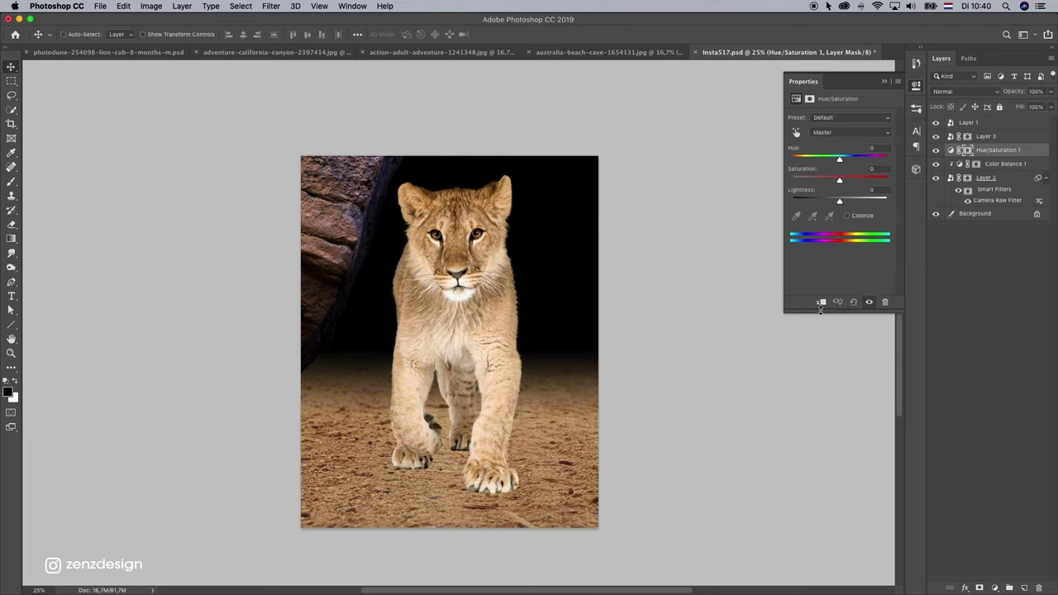
click(820, 302)
drag(827, 182, 821, 182)
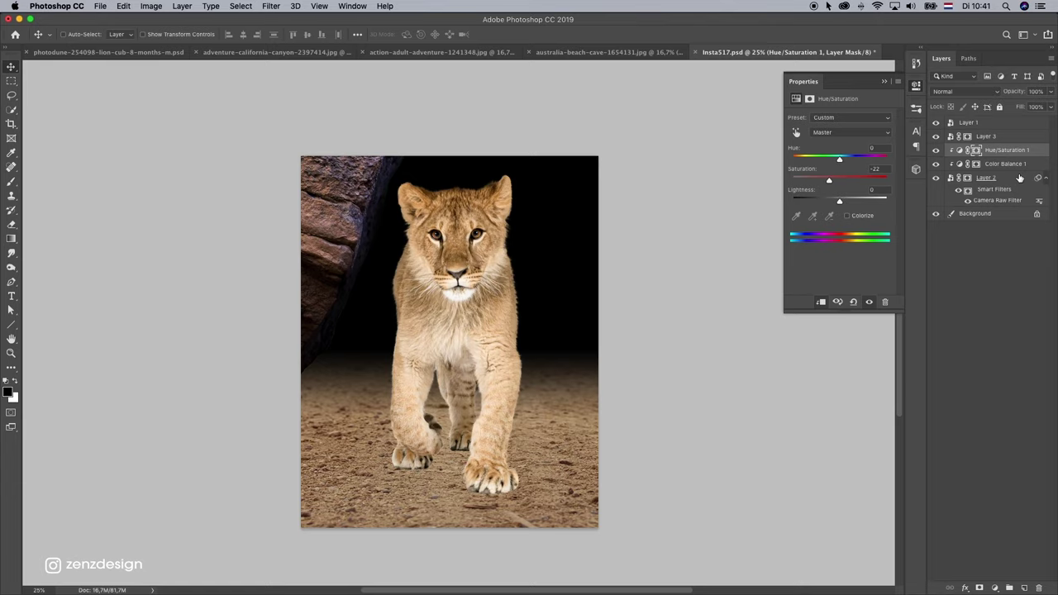
Step: Group the ground layer with its two adjustment layers and name the group "ground"
shift+click(1020, 178)
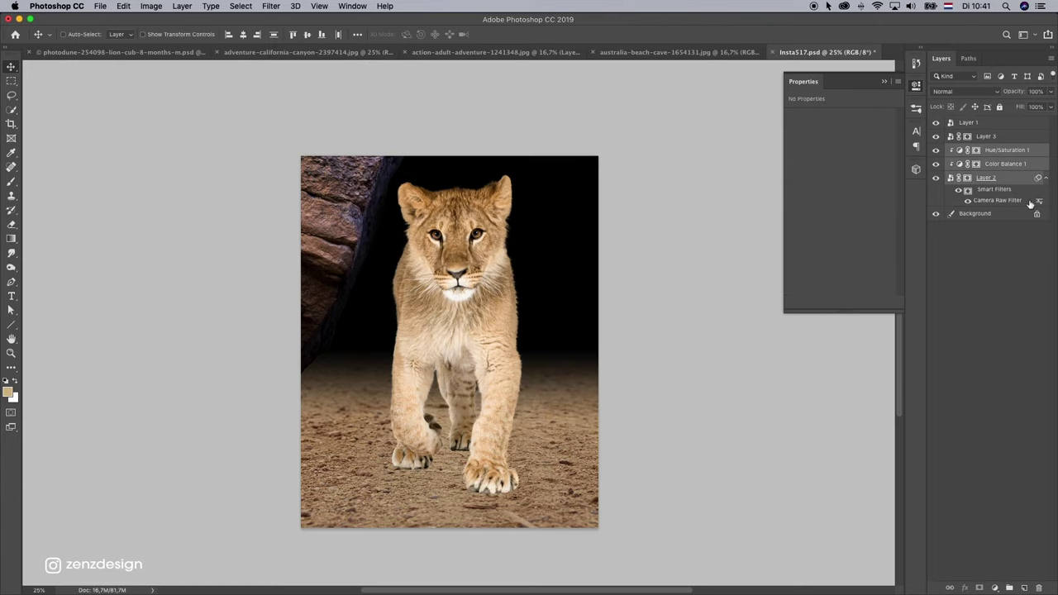
click(1008, 588)
double_click(967, 151)
text(cund)
key(Return)
Step: Create a group named "Rock" and move the rock layer into it
click(936, 137)
click(984, 139)
click(1009, 588)
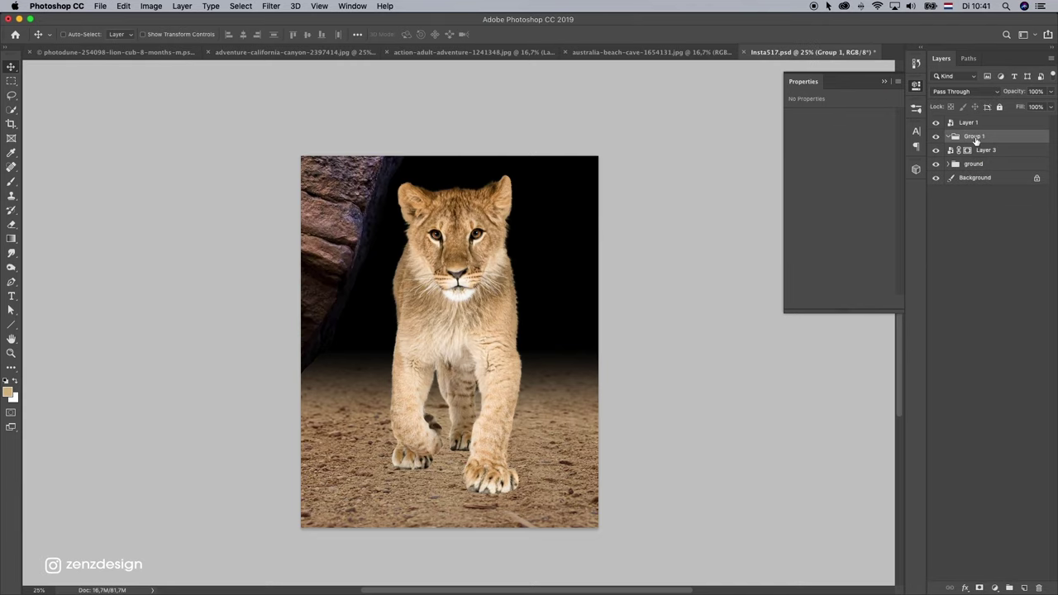
double_click(974, 137)
text(K)
key(Return)
click(1004, 147)
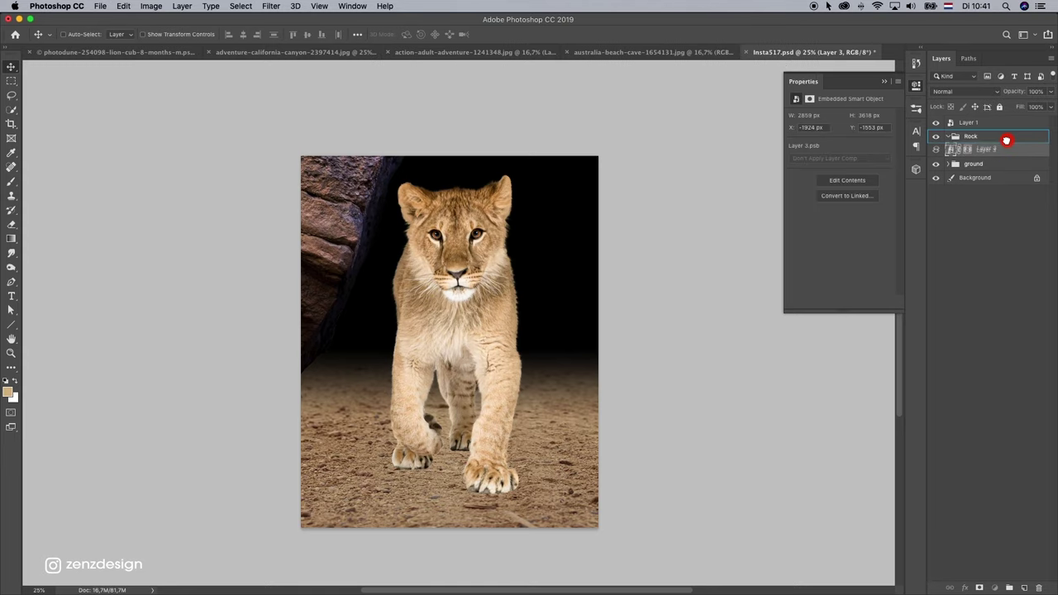
Step: Clip a Color Balance adjustment to the rock layer with midtones at Cyan-Red +23 and Yellow-Blue -30
click(995, 587)
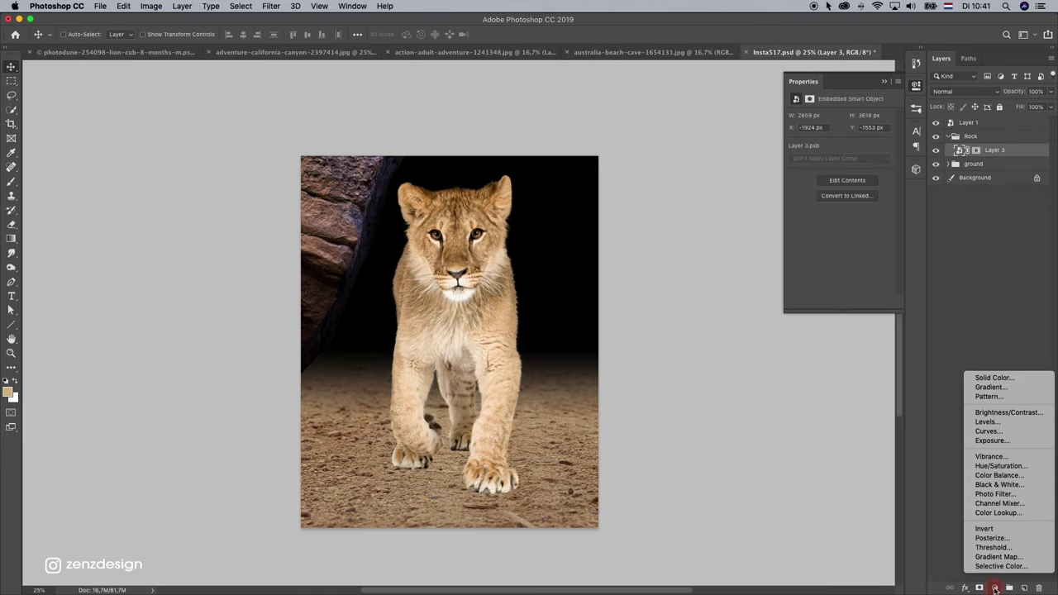
click(1024, 476)
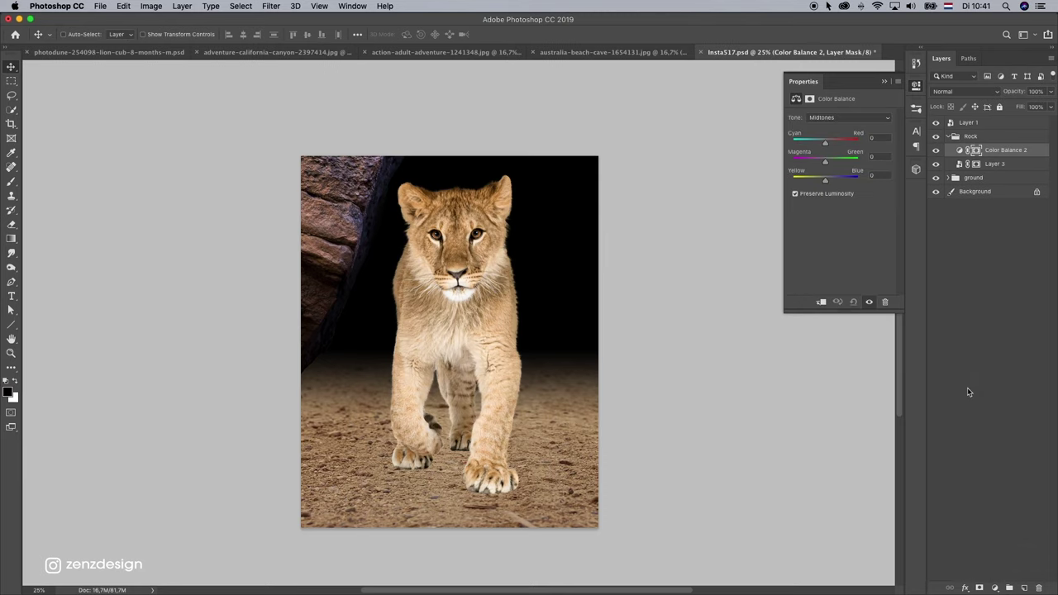
click(821, 302)
drag(826, 180, 811, 180)
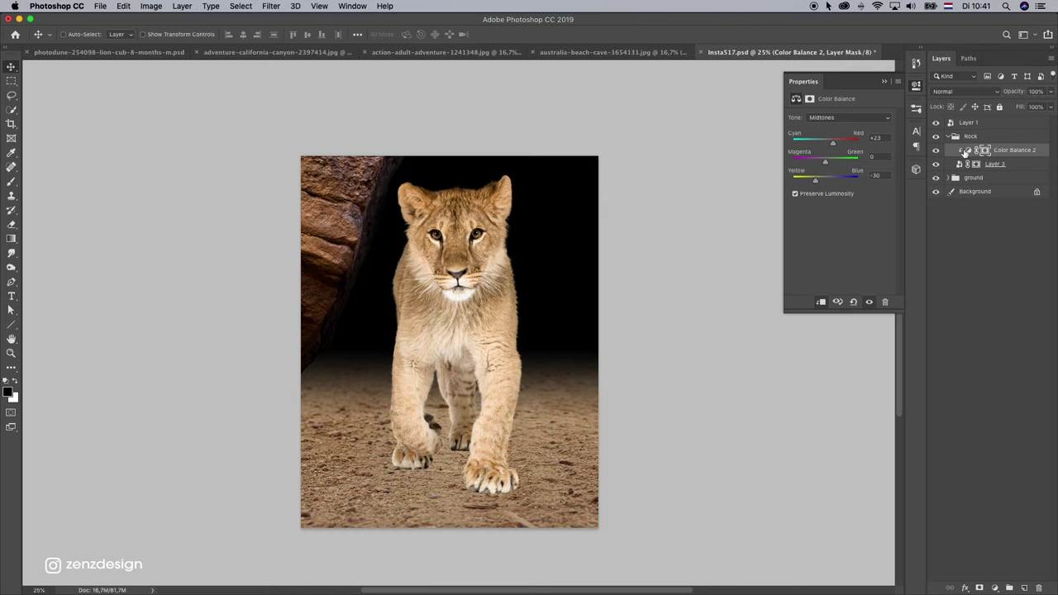
Step: Clip a Hue/Saturation adjustment to the rock layer with saturation at -31
click(994, 587)
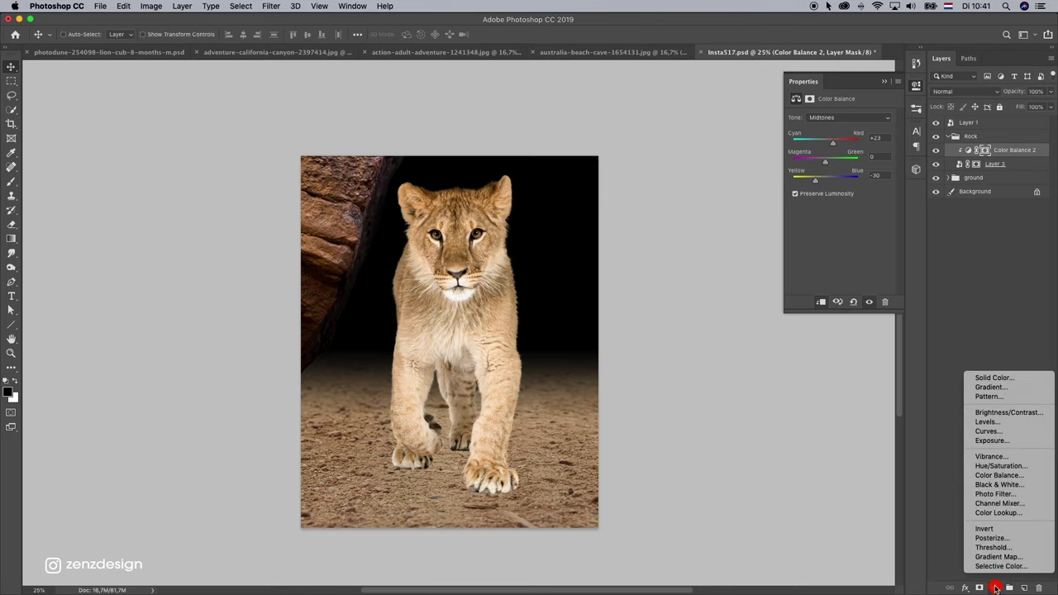
click(1016, 468)
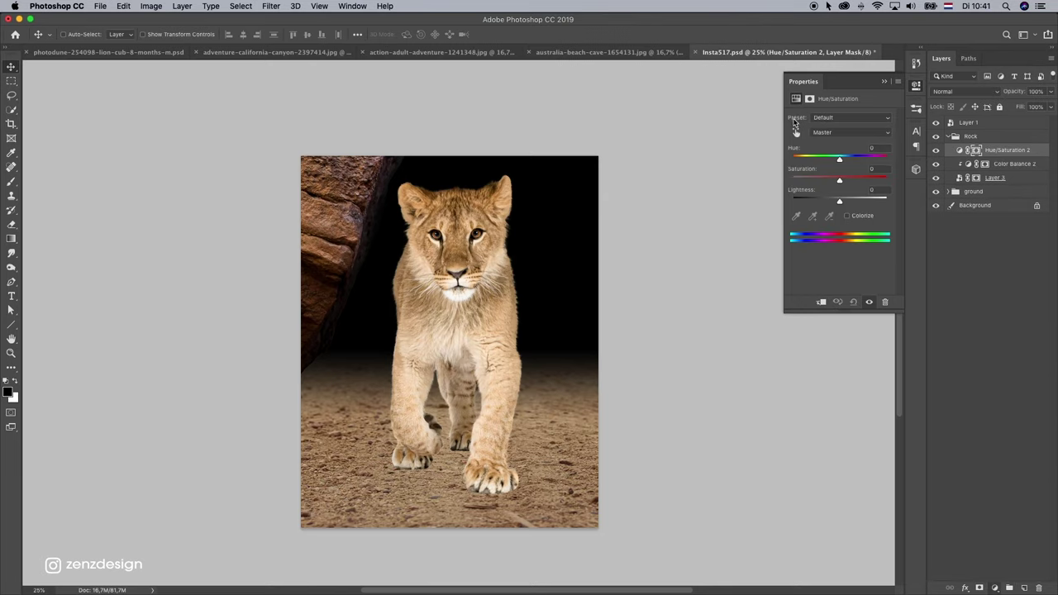
click(824, 179)
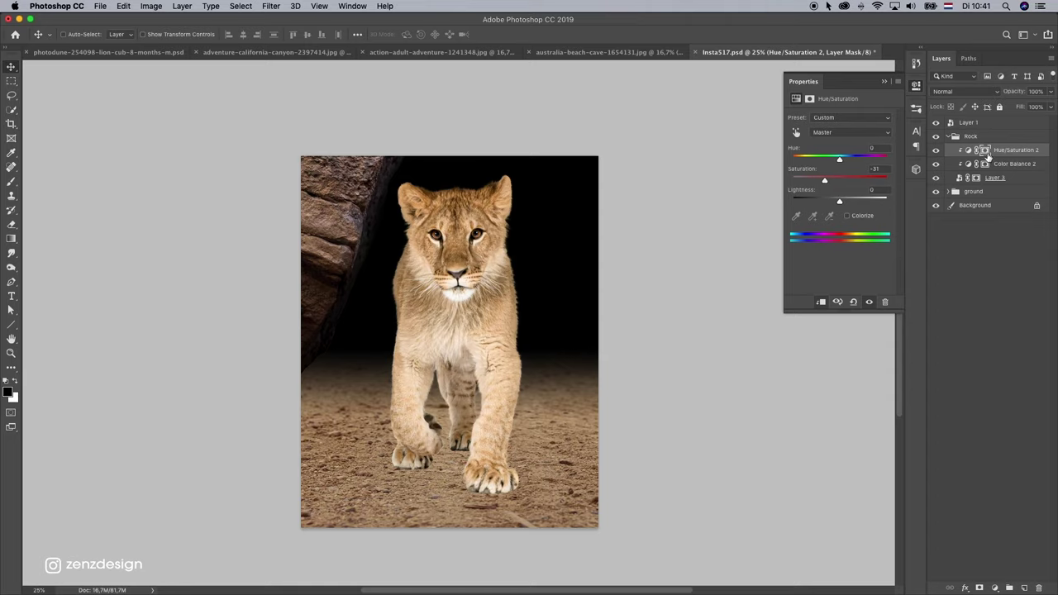
Step: Paint black on the ground layer's mask with a 700 px brush to fade the ground beneath the rock into darkness
click(964, 191)
click(951, 191)
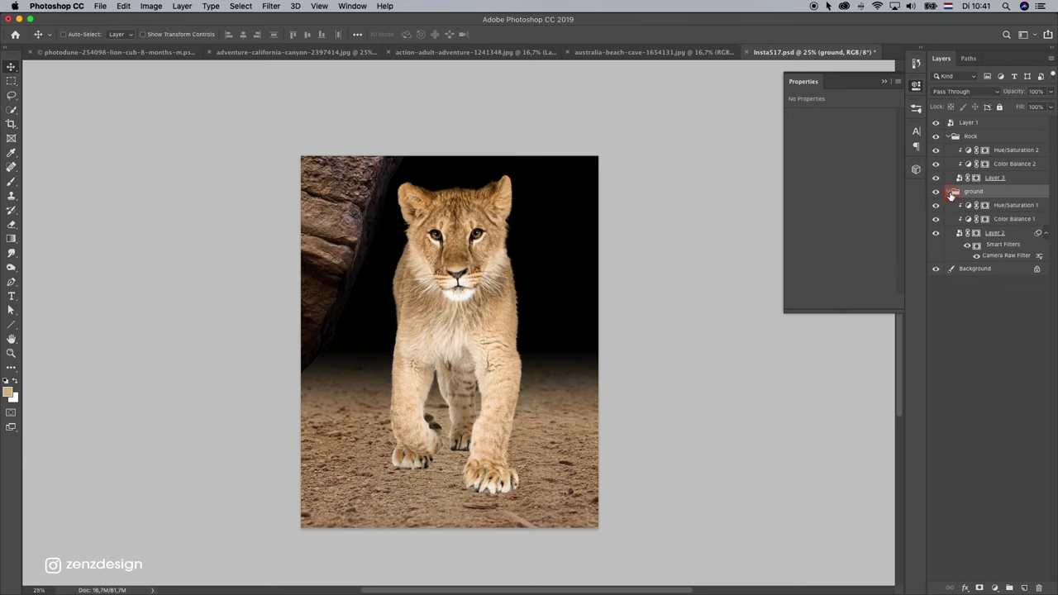
click(976, 233)
click(936, 233)
click(935, 233)
click(10, 181)
key(])
key(])
key(])
key(])
key(])
key(])
key(])
key(])
drag(357, 364, 114, 404)
click(300, 358)
drag(358, 364, 28, 413)
key(super+z)
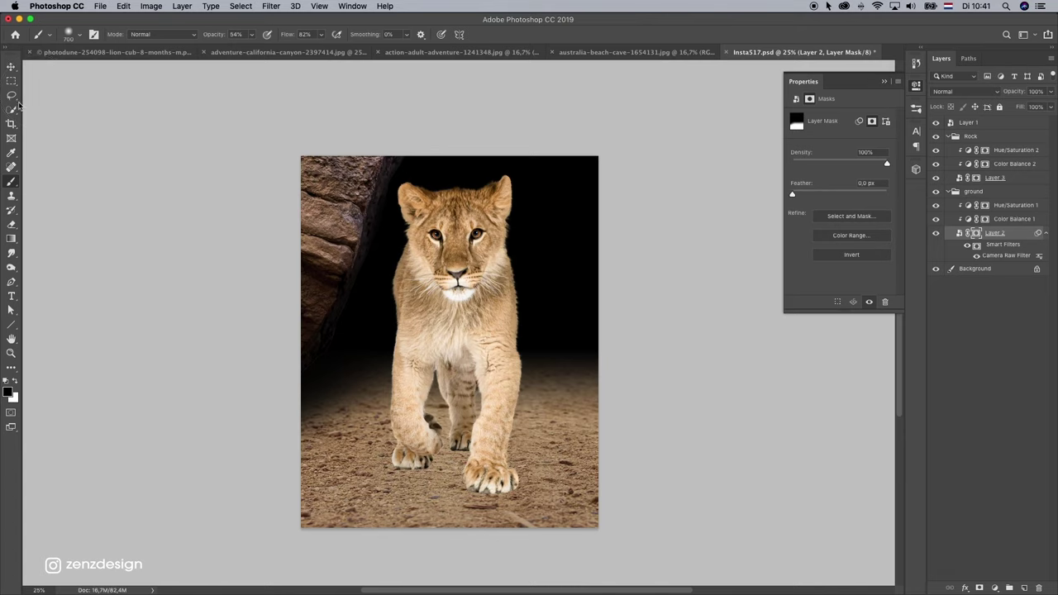
Step: Fine-tune the midtone sliders of the rock's Color Balance adjustment to match the rock's colour to the scene
click(11, 66)
click(351, 199)
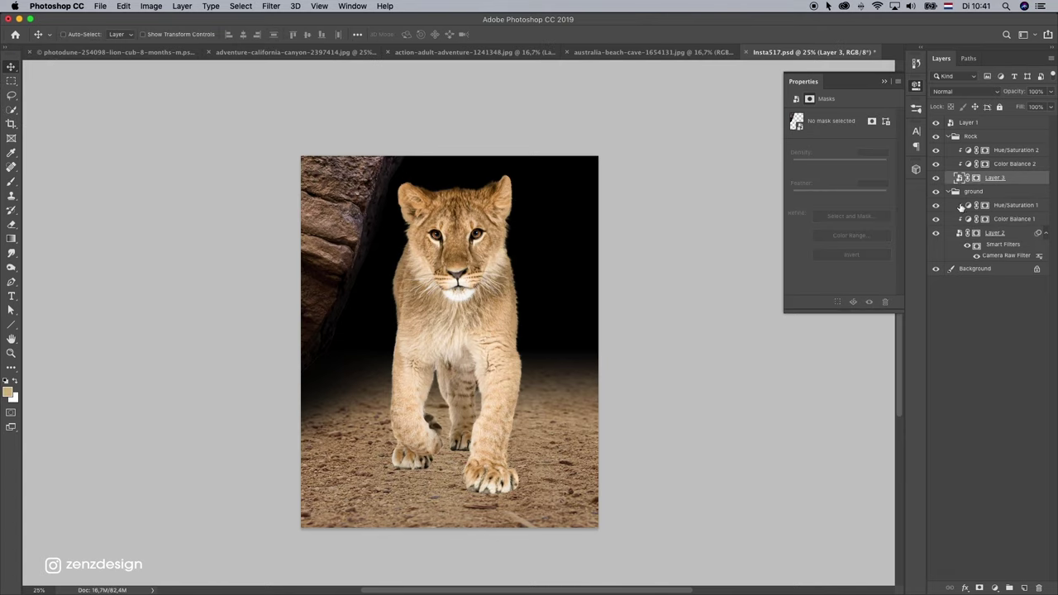
click(1003, 168)
click(1007, 150)
click(1007, 164)
drag(812, 160, 825, 161)
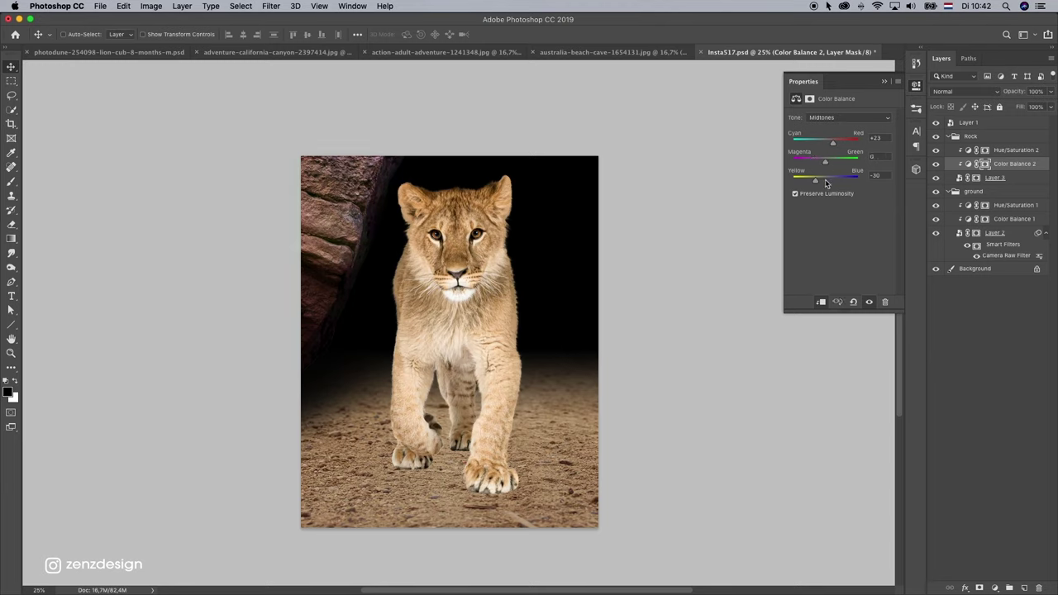
click(802, 178)
key(super+z)
drag(841, 146, 832, 144)
drag(812, 183, 813, 181)
Step: Copy the selected cave wall from australia-beach-cave-1654131.jpg and paste it into Insta517.psd directly above the Background layer
click(578, 213)
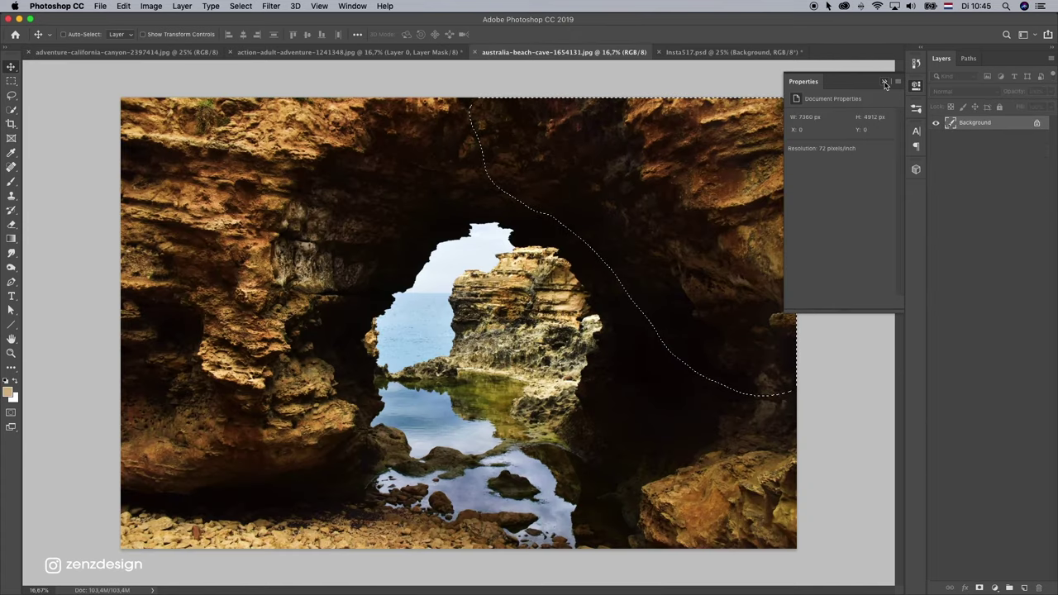
click(883, 81)
key(super+c)
key(super+c)
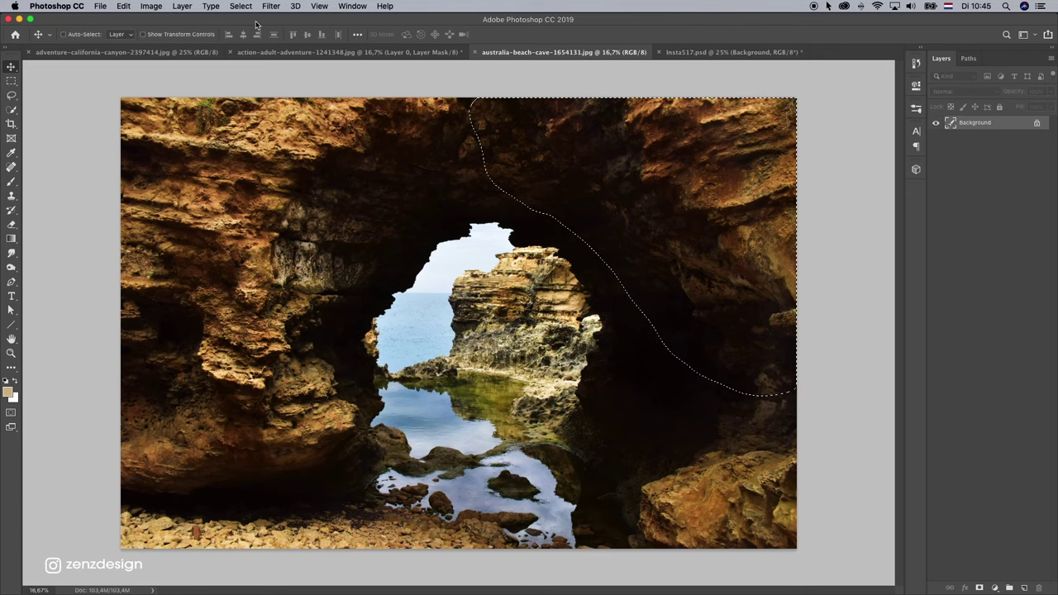
click(711, 52)
key(super+v)
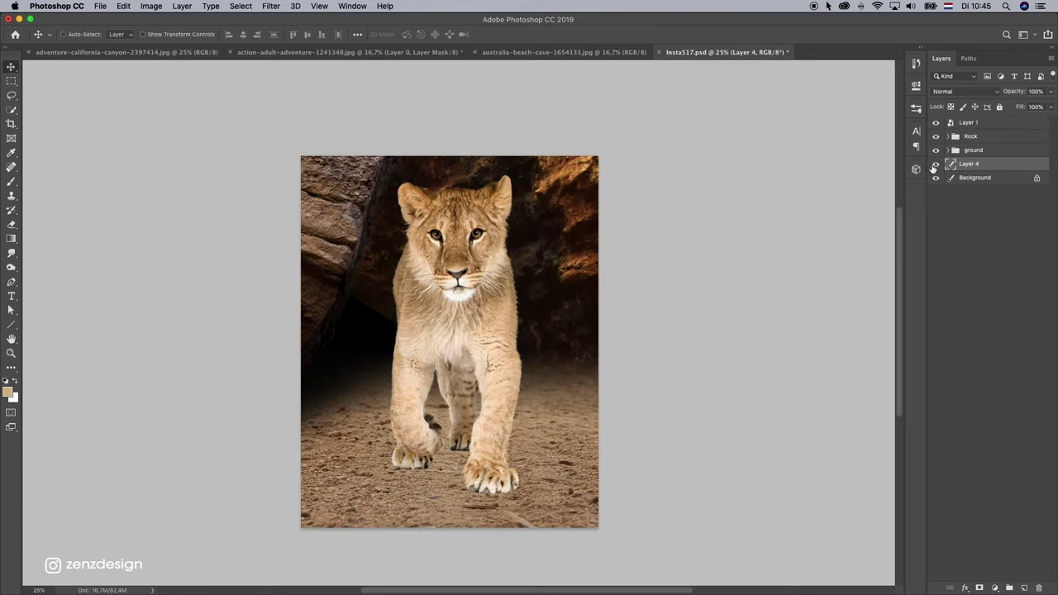
Step: Convert the pasted cave wall to a smart object, then scale, rotate and position it behind the lion along the canvas's upper-right area
right_click(989, 168)
click(924, 264)
key(super+t)
drag(301, 156, 415, 201)
drag(550, 274, 502, 157)
drag(769, 266, 774, 286)
drag(621, 253, 608, 274)
drag(746, 165, 721, 180)
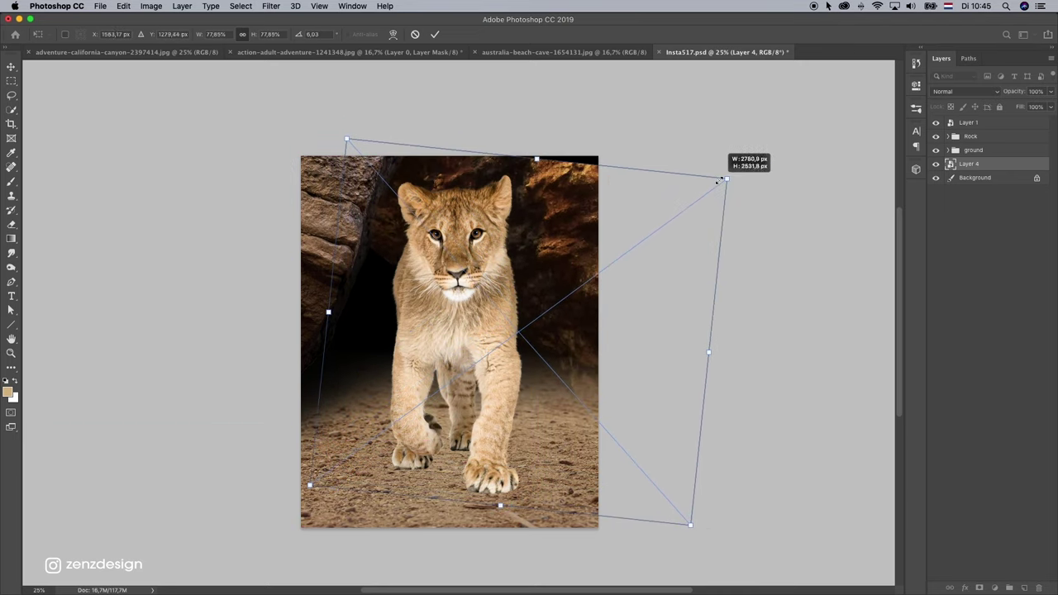
drag(664, 204, 685, 177)
drag(779, 228, 759, 197)
mouse_move(481, 248)
mouse_down()
mouse_move(487, 198)
mouse_move(483, 236)
mouse_up()
key(Return)
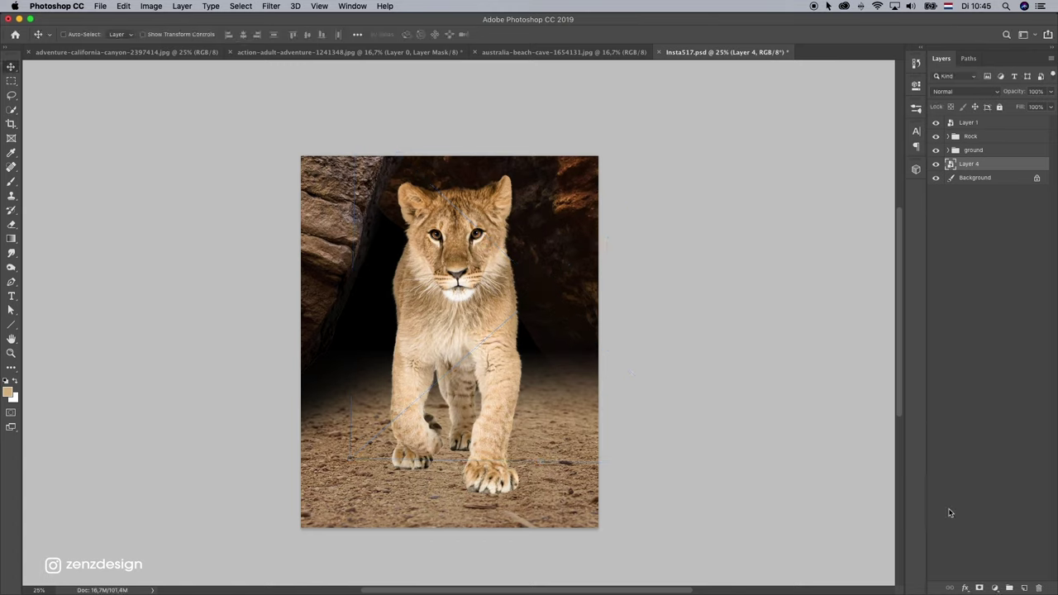
Step: Clip a Hue/Saturation adjustment to the cave wall layer with saturation at -47
click(995, 588)
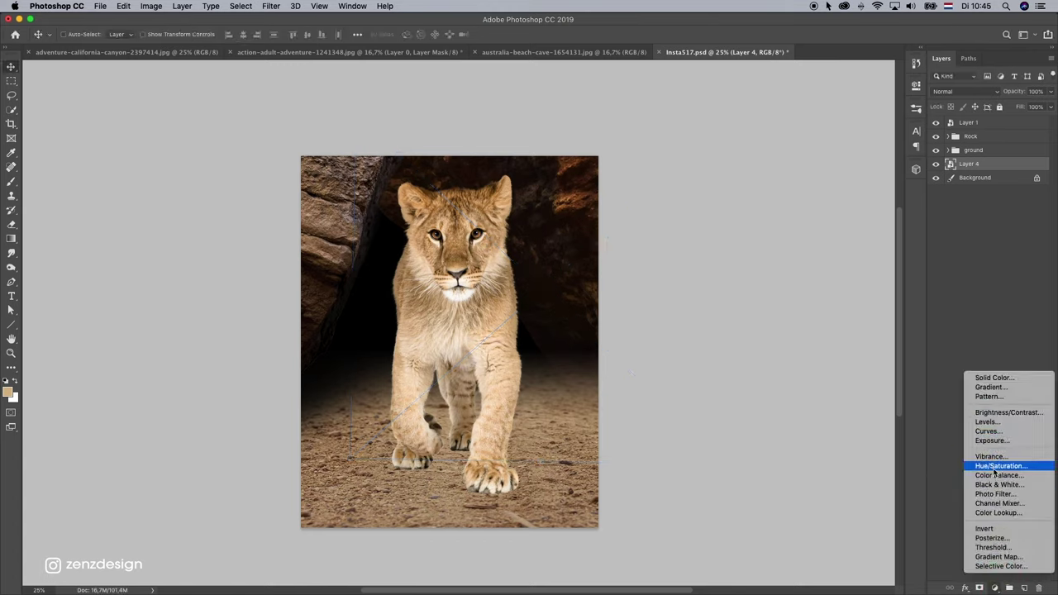
key(Escape)
click(818, 303)
drag(831, 179, 818, 180)
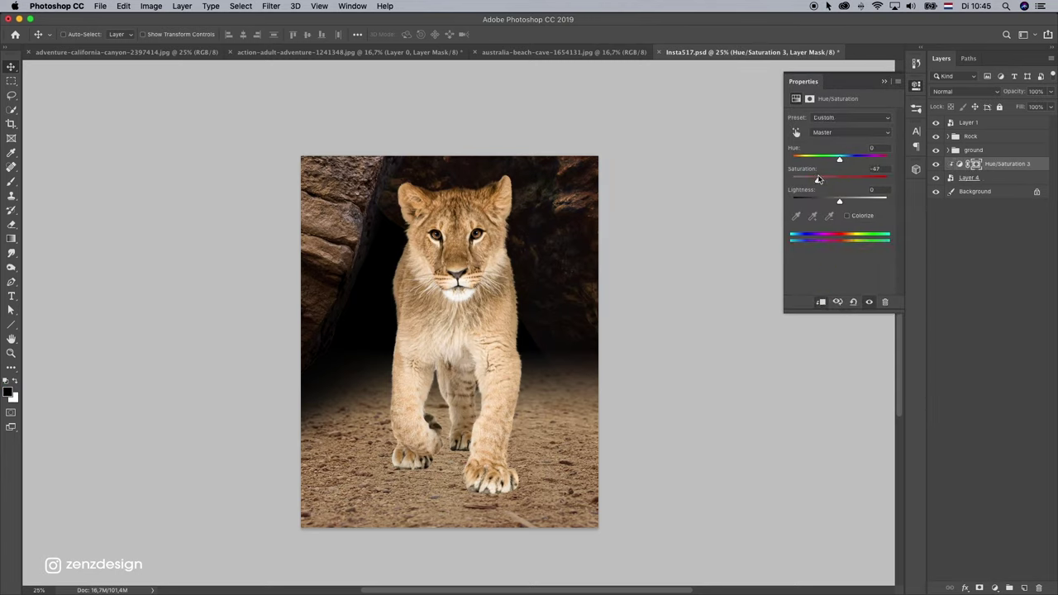
Step: Add a layer mask to the cave wall and paint black with a 700 px brush to fade its inner edge into darkness
click(975, 164)
click(12, 182)
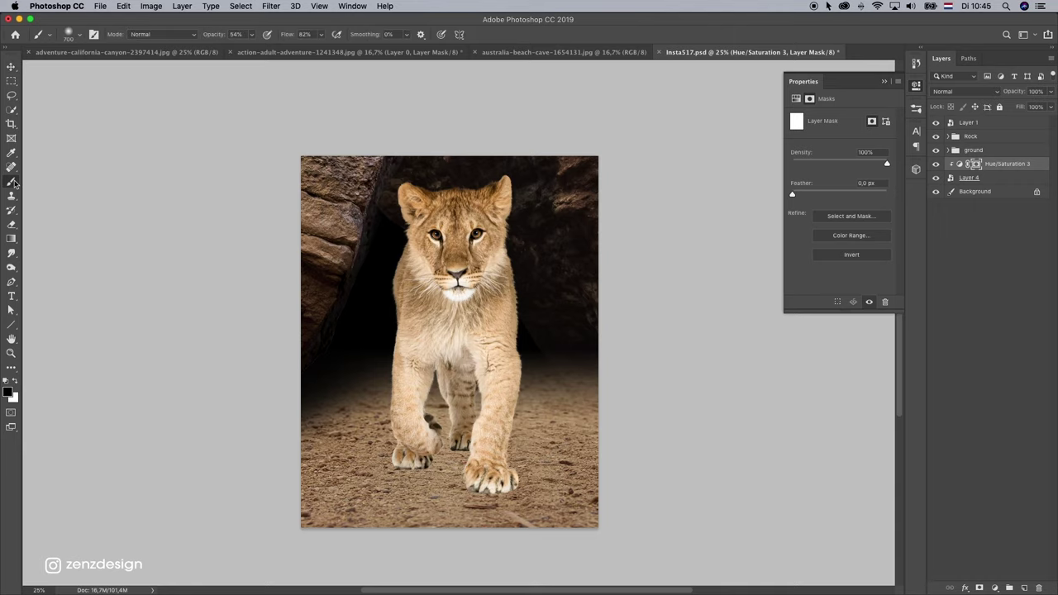
click(997, 178)
click(401, 173)
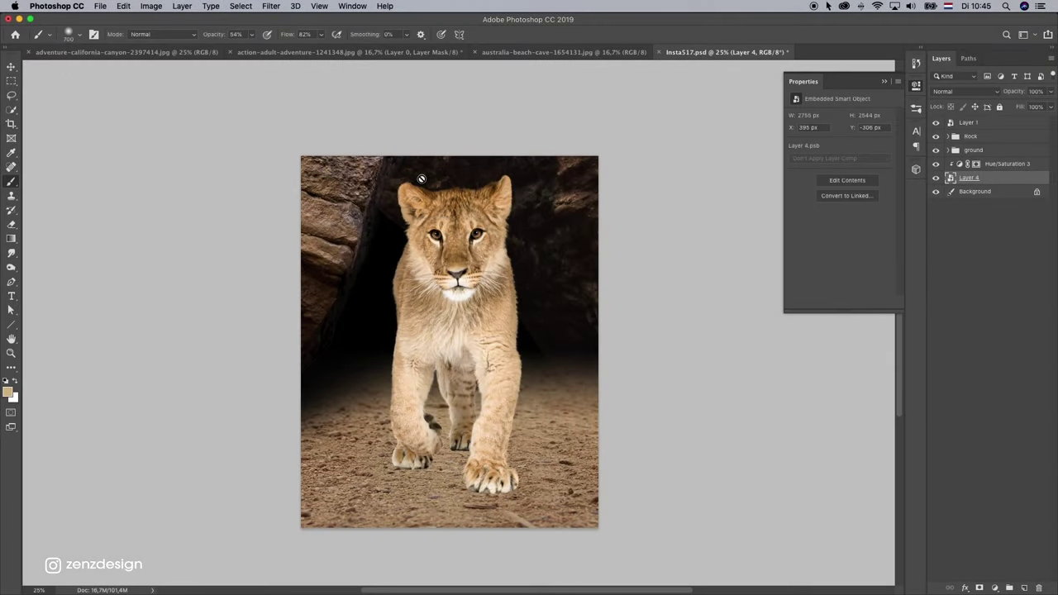
click(979, 587)
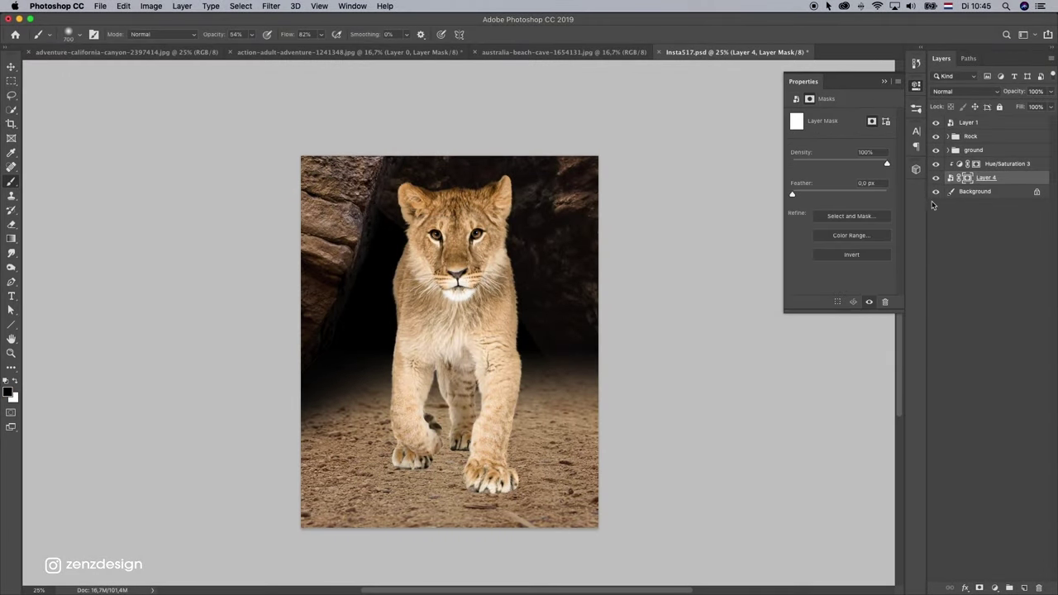
mouse_move(364, 227)
mouse_down()
mouse_move(377, 236)
mouse_move(413, 207)
mouse_move(357, 242)
mouse_move(477, 287)
mouse_move(456, 241)
mouse_move(486, 419)
mouse_up()
click(372, 305)
click(557, 503)
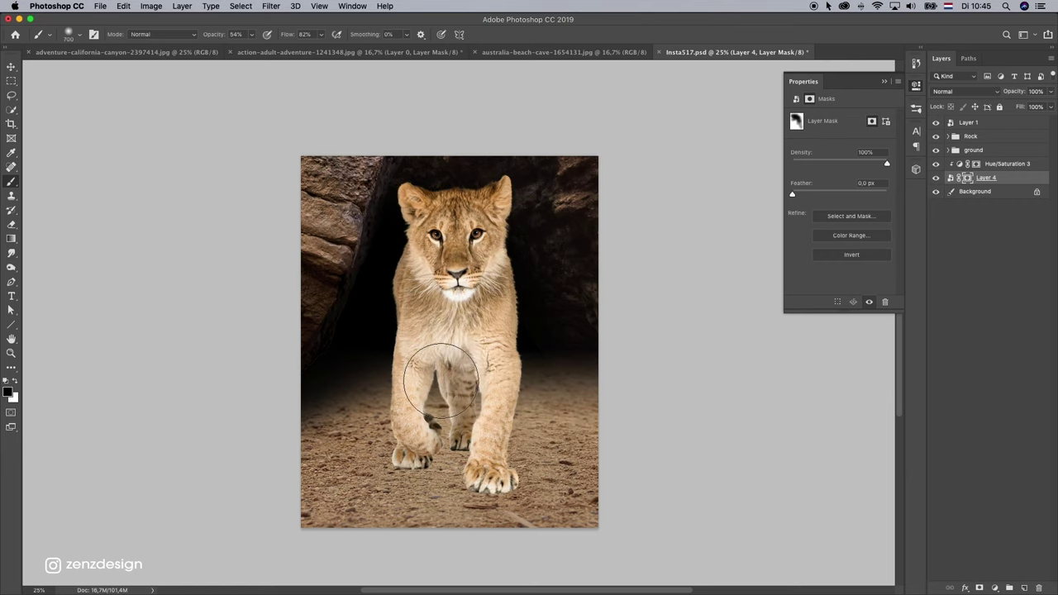
key(super+z)
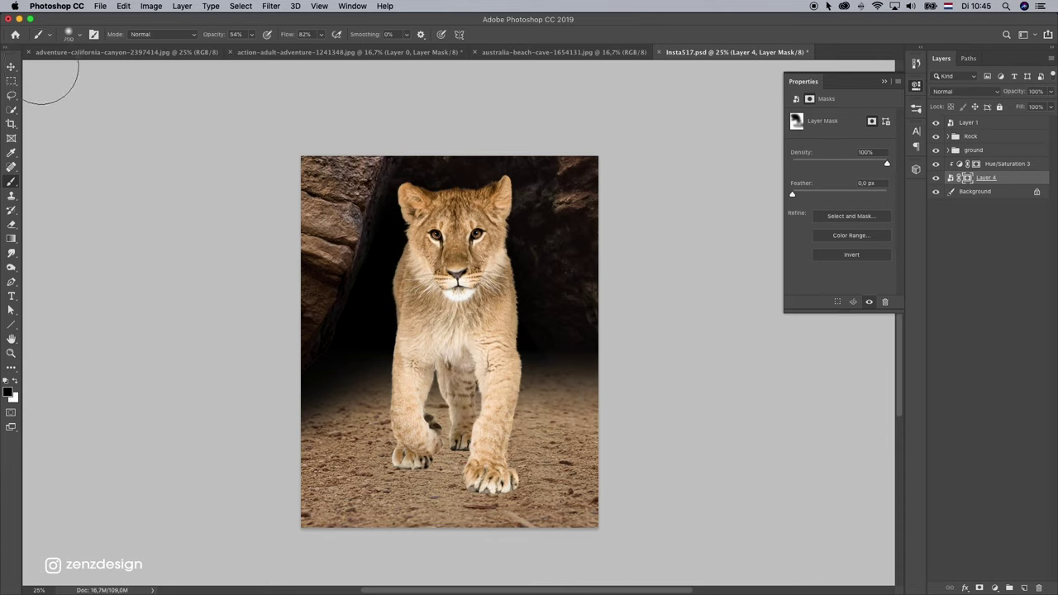
click(14, 67)
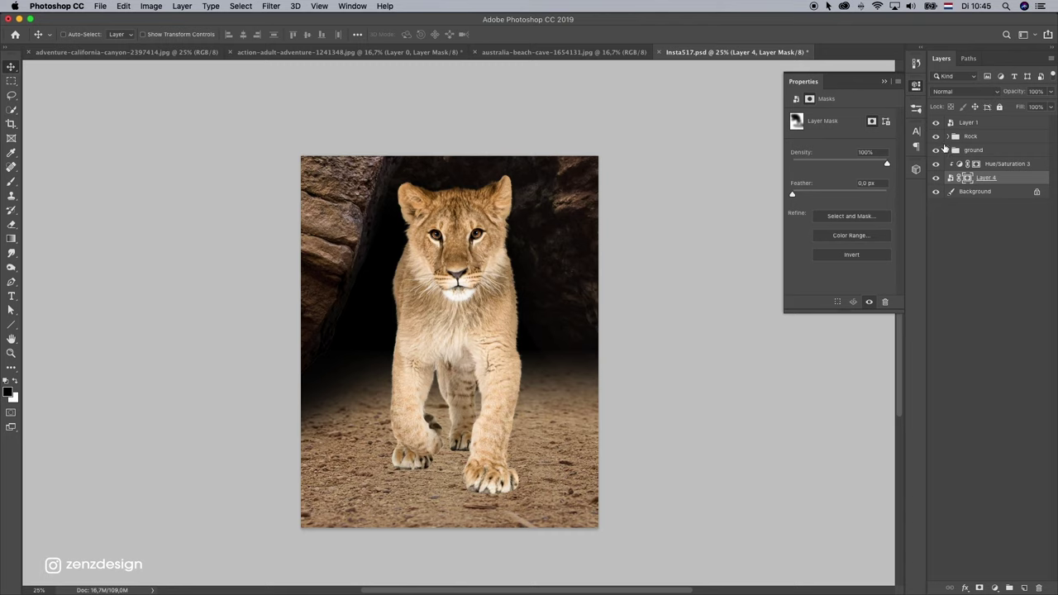
Step: Save Insta517.psd and close the three source photo documents
key(cmd+s)
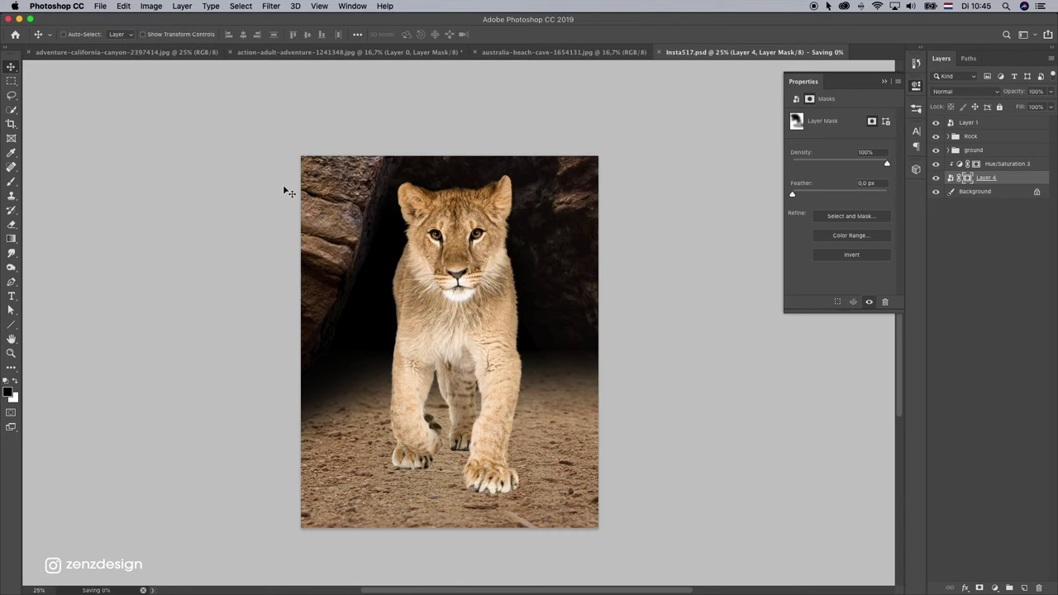
click(480, 53)
click(476, 52)
click(240, 52)
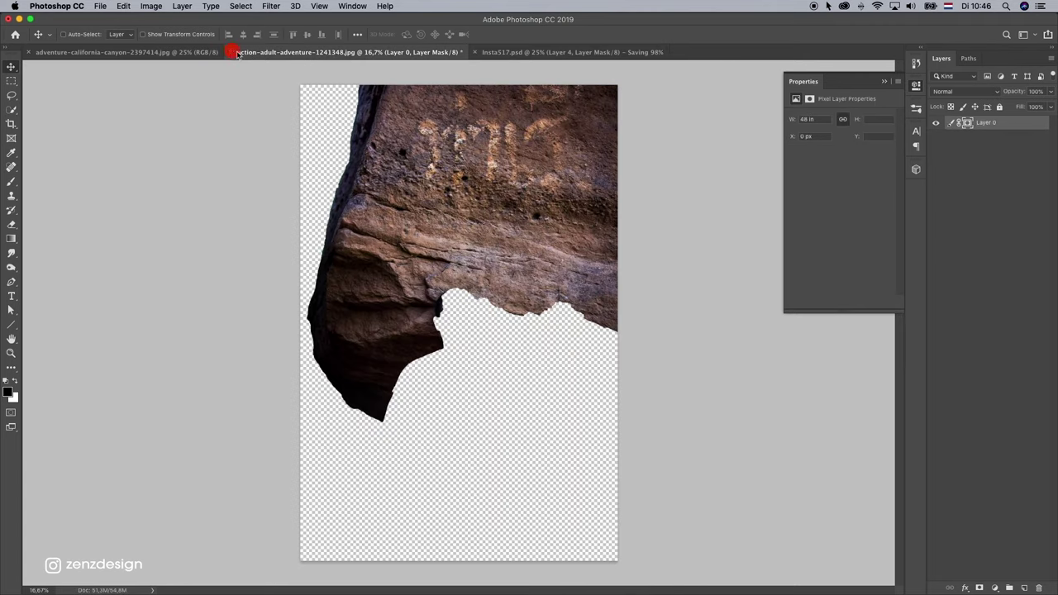
click(496, 206)
click(93, 52)
click(26, 52)
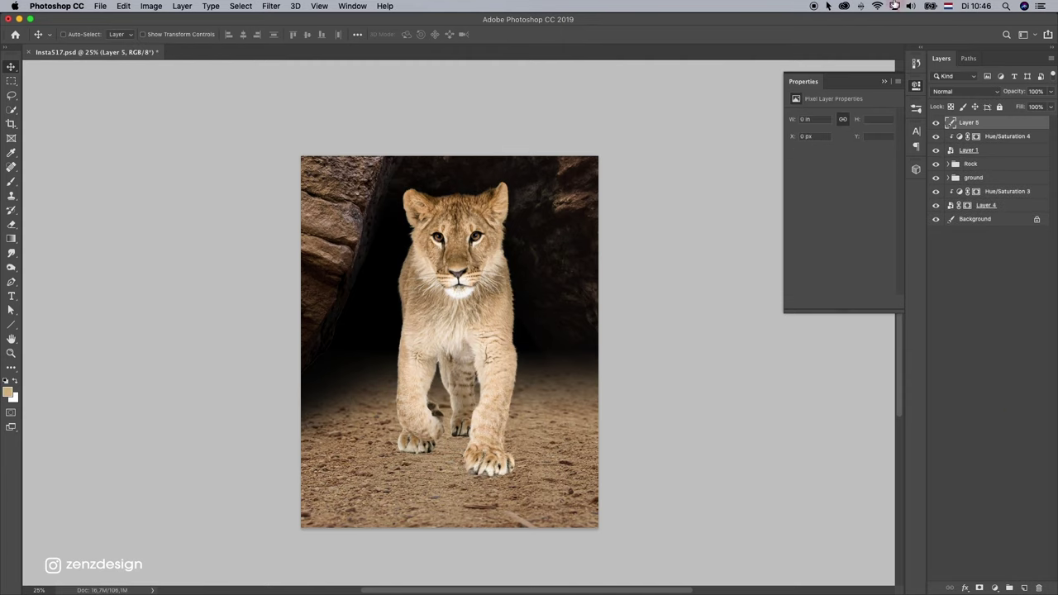
Step: Clip the new empty top layer to the lion layer and fill it with 50% Gray
right_click(981, 122)
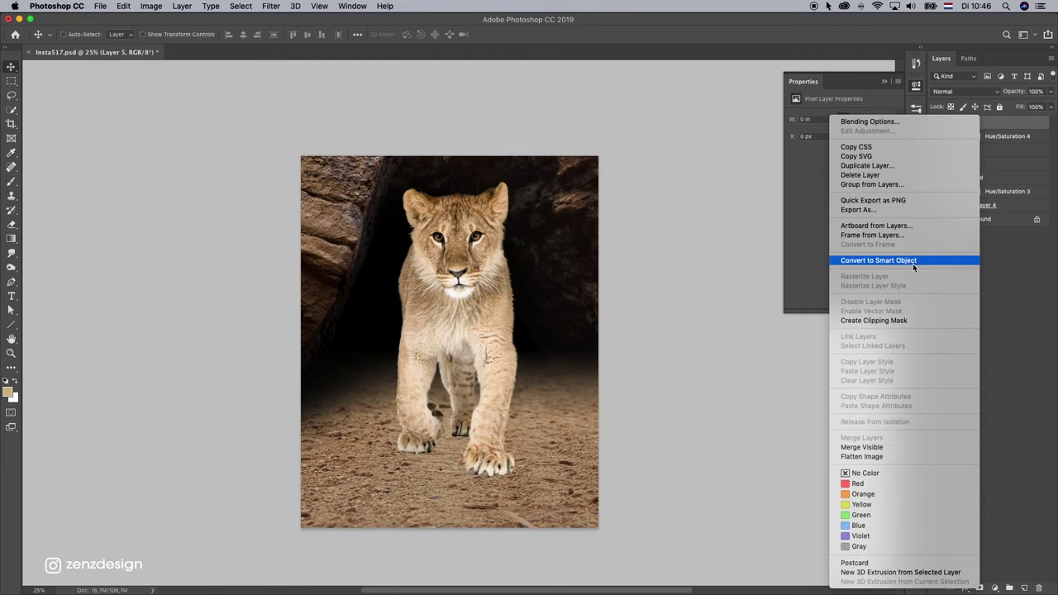
click(905, 320)
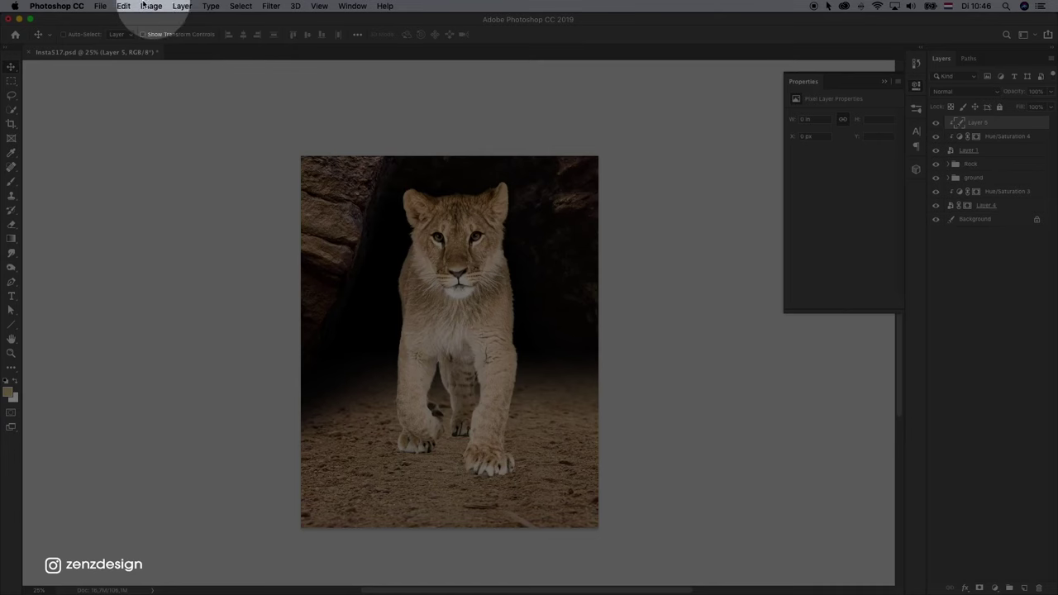
click(123, 5)
click(132, 181)
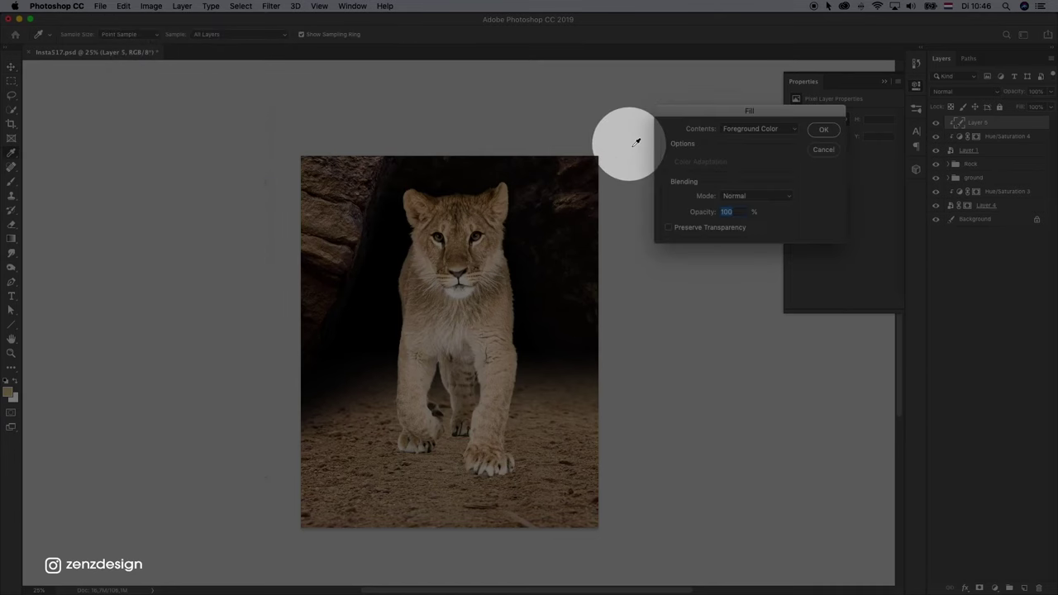
click(754, 129)
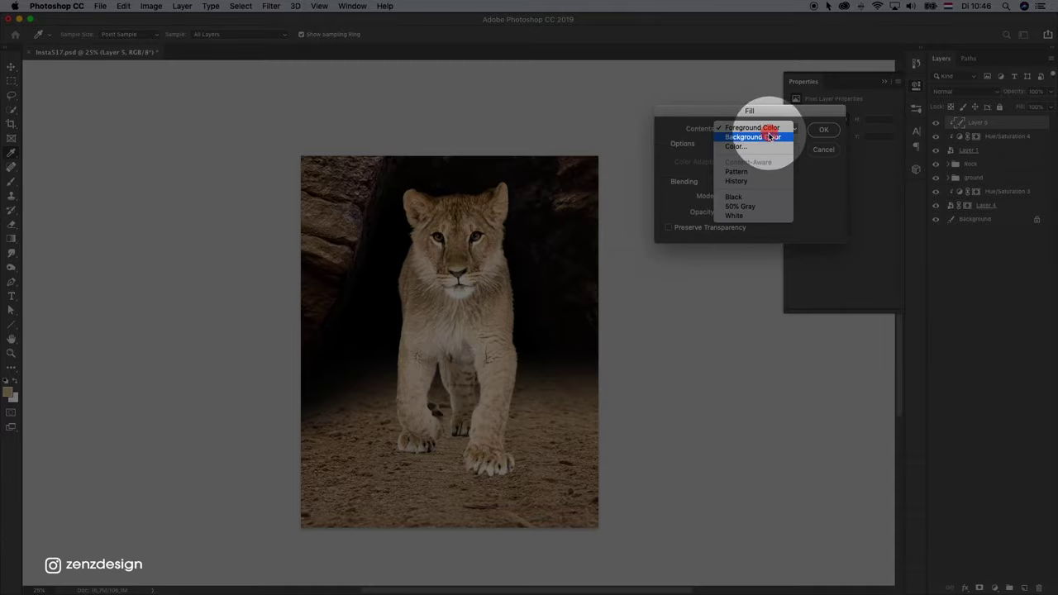
click(739, 205)
click(823, 129)
Step: Set the gray layer's blend mode to Overlay
key(super+1)
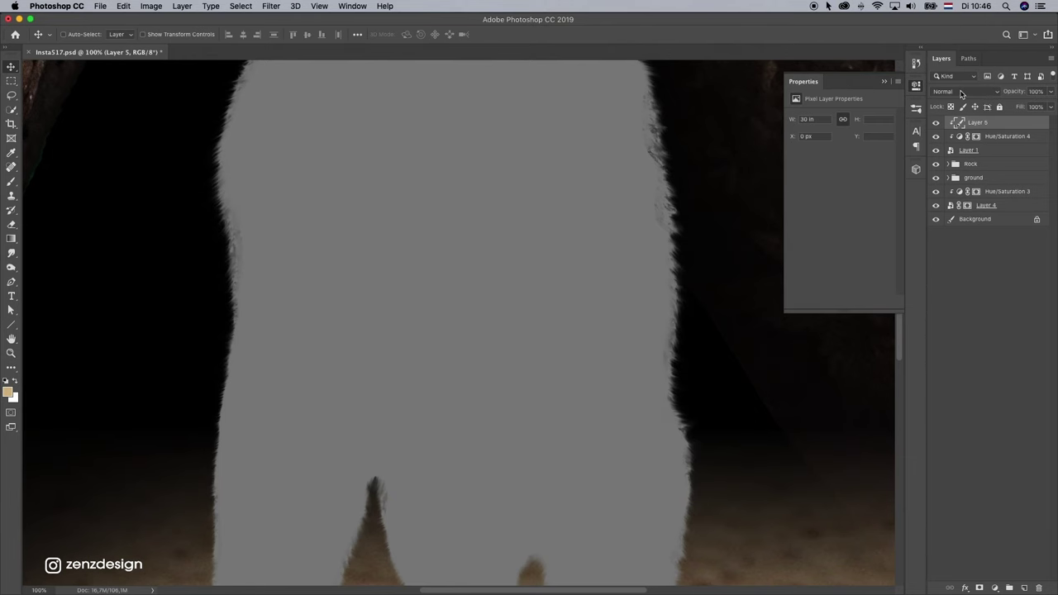
click(965, 91)
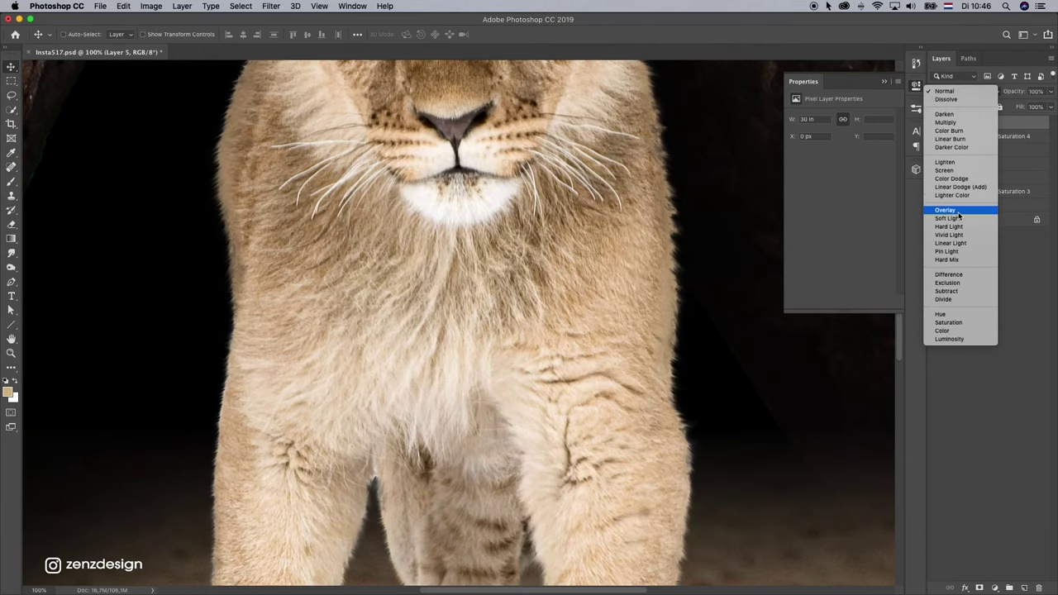
click(958, 212)
Step: Burn the highlights at 43% exposure on the gray layer along the lion's flank and legs facing the cave wall
click(11, 254)
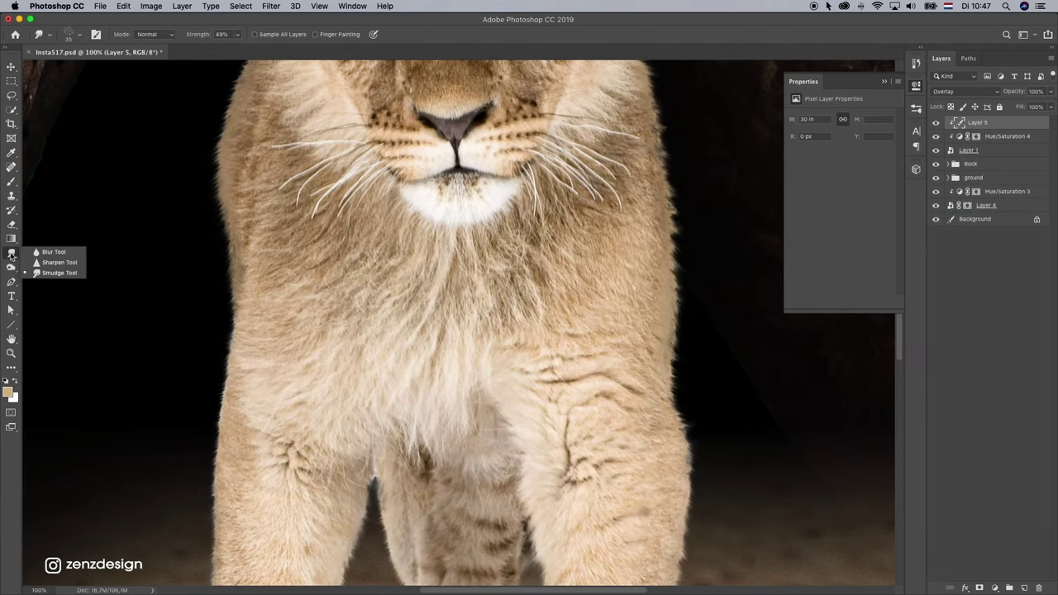
click(11, 269)
key(super+minus)
key(super+minus)
key(super+minus)
click(153, 34)
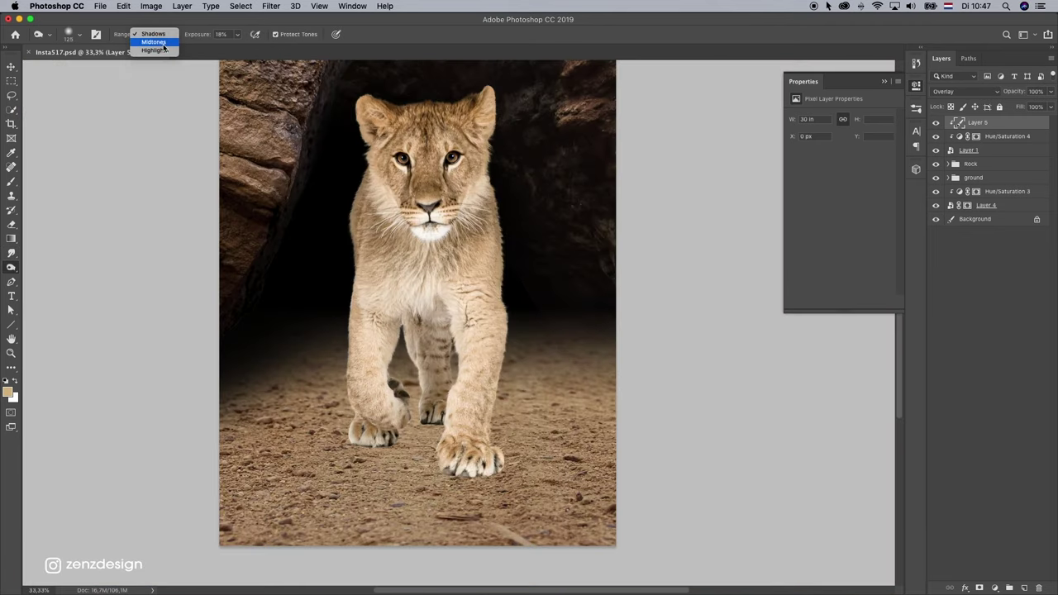
click(149, 48)
click(237, 34)
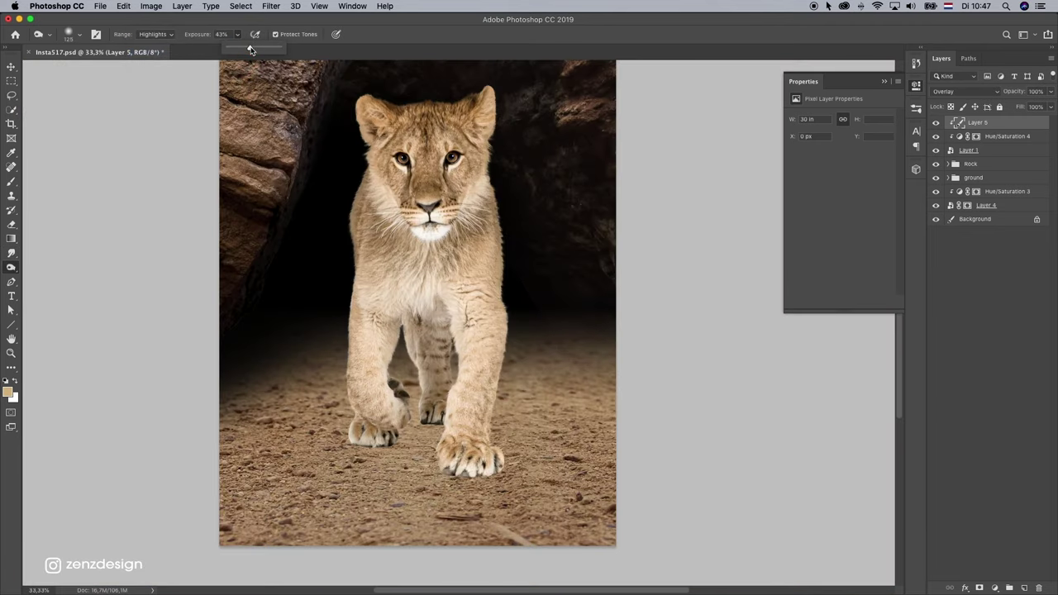
click(260, 18)
key(bracketright)
key(bracketright)
key(bracketright)
key(bracketright)
key(bracketright)
key(bracketright)
click(531, 382)
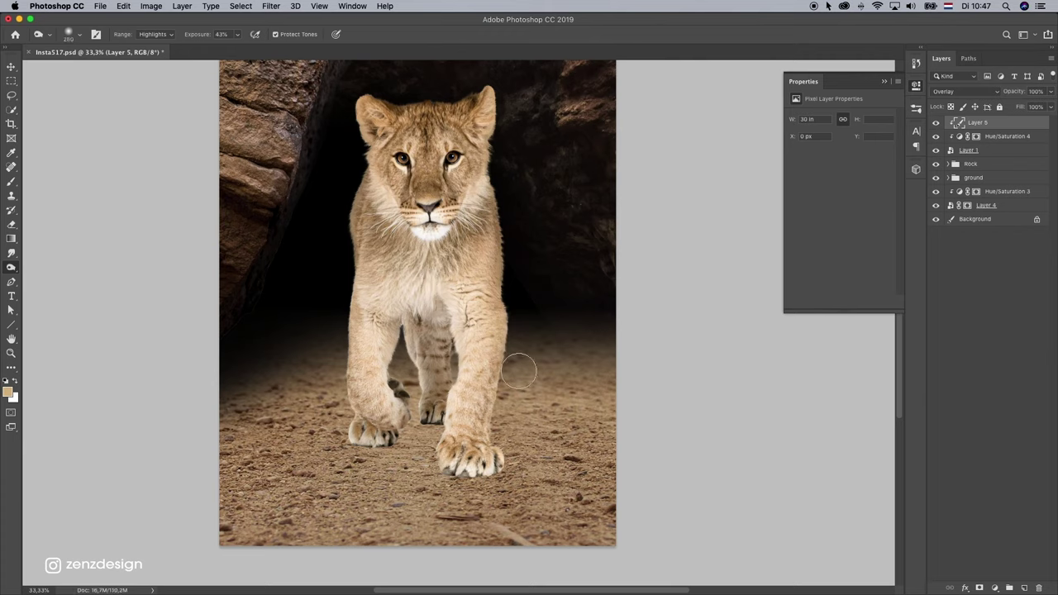
click(515, 347)
click(520, 243)
drag(491, 288, 492, 335)
click(405, 465)
click(399, 364)
Step: Burn the lion's hind leg and raised front paw with a smaller brush
key(bracketleft)
key(bracketleft)
key(bracketleft)
key(bracketleft)
key(bracketleft)
key(bracketleft)
click(391, 473)
drag(442, 350, 437, 406)
drag(385, 423, 360, 438)
Step: Burn the side of the lion's face and the top of its head with a 300 px brush
key(bracketright)
key(bracketright)
key(bracketright)
mouse_move(484, 172)
mouse_down()
mouse_move(479, 150)
mouse_move(466, 248)
mouse_up()
key(bracketright)
key(bracketright)
key(bracketright)
key(bracketright)
key(bracketright)
drag(449, 104, 417, 116)
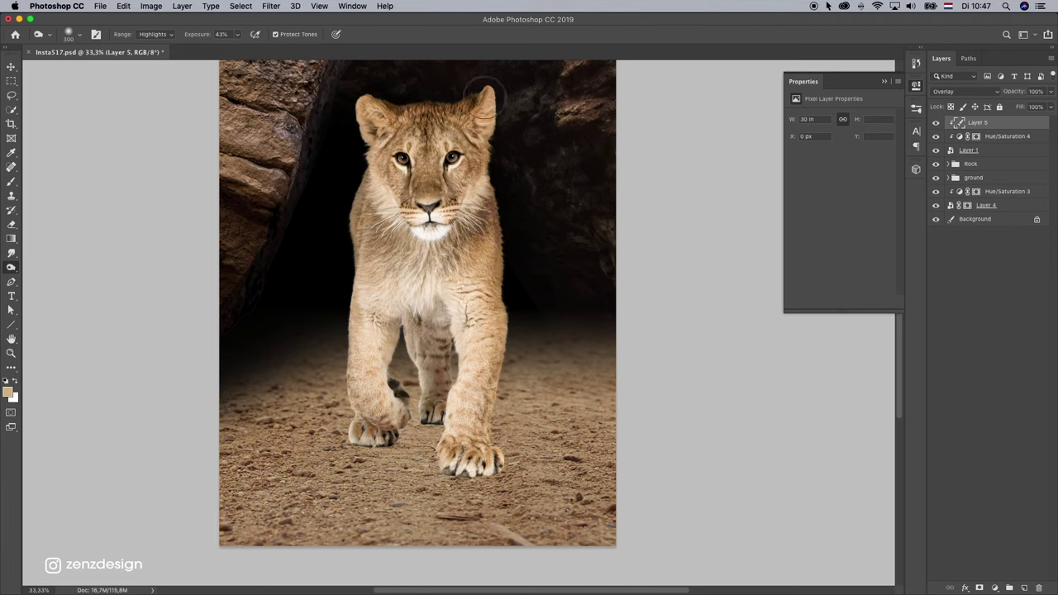
Step: Burn the lion's flank facing the leaning rock and deepen the hind leg with a smaller brush
key(bracketleft)
key(bracketleft)
key(bracketleft)
key(bracketleft)
key(bracketleft)
drag(358, 158, 355, 228)
mouse_move(427, 354)
mouse_down()
mouse_move(397, 319)
mouse_move(444, 399)
mouse_up()
key(bracketright)
key(bracketright)
key(bracketright)
key(bracketright)
key(bracketright)
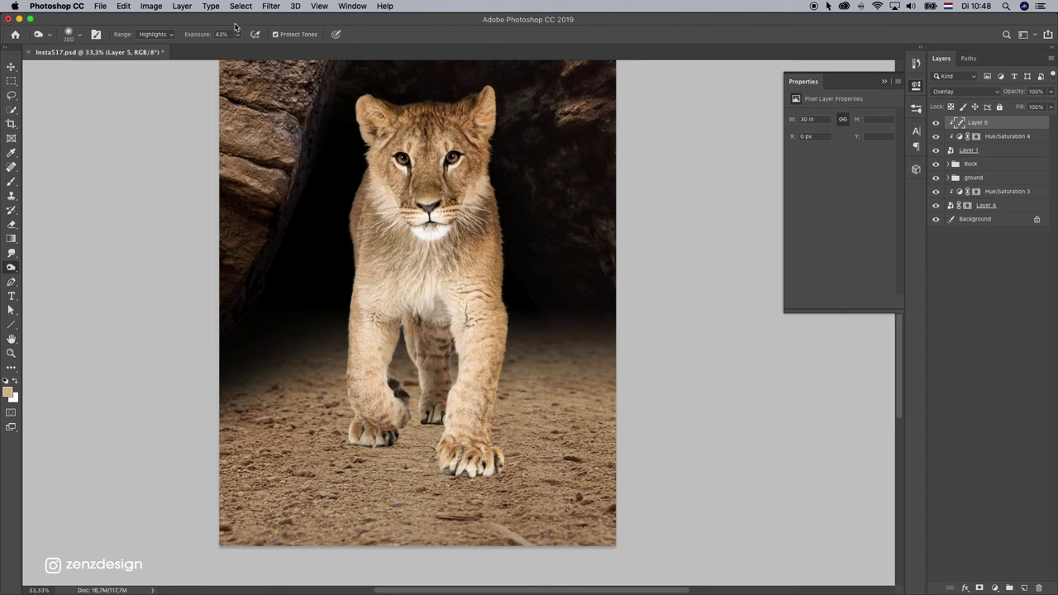
Step: Burn the midtones at 18% exposure on the lion's hind leg and paws with a 200 px brush
click(155, 34)
click(152, 24)
drag(237, 35, 228, 47)
drag(461, 352, 456, 372)
drag(237, 35, 230, 47)
key(bracketleft)
key(bracketleft)
key(bracketleft)
key(bracketleft)
drag(471, 454, 422, 414)
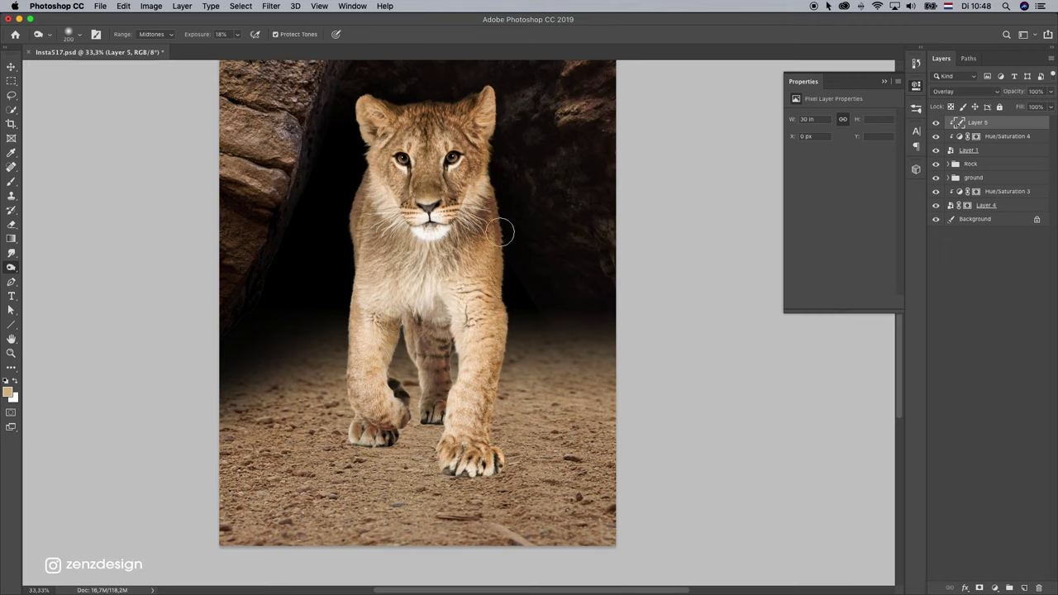
Step: Burn the shadows at 11% exposure around the lion's paws and compare the lion with the gray layer hidden and shown
click(152, 34)
click(152, 24)
click(237, 34)
click(250, 31)
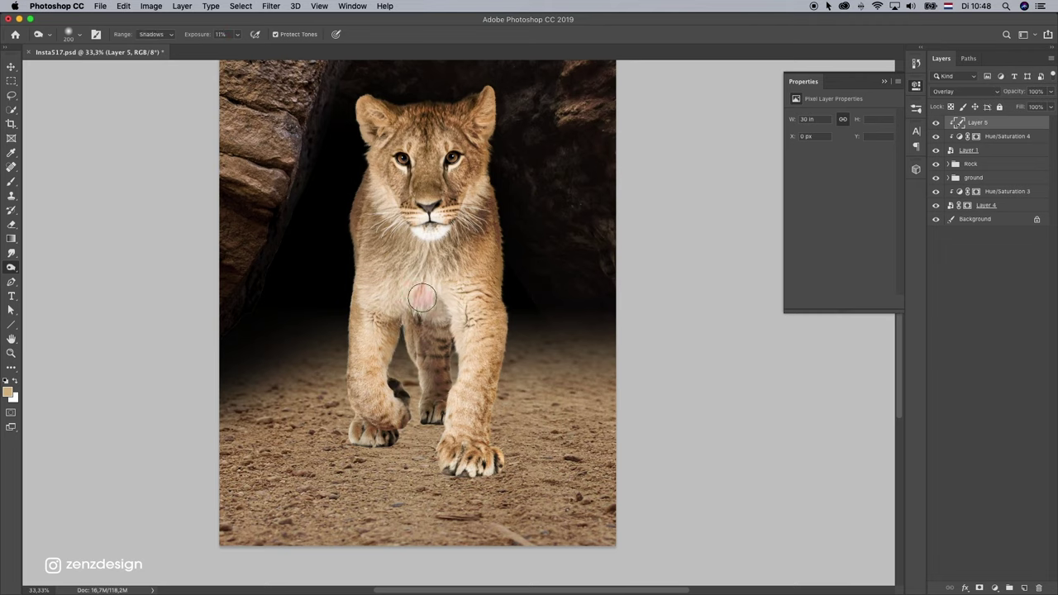
key(bracketright)
key(bracketright)
key(bracketright)
key(bracketright)
click(494, 442)
click(394, 470)
key(p)
key(o)
click(325, 349)
key(super+z)
click(529, 423)
click(936, 122)
click(935, 122)
key(z)
alt+click(416, 317)
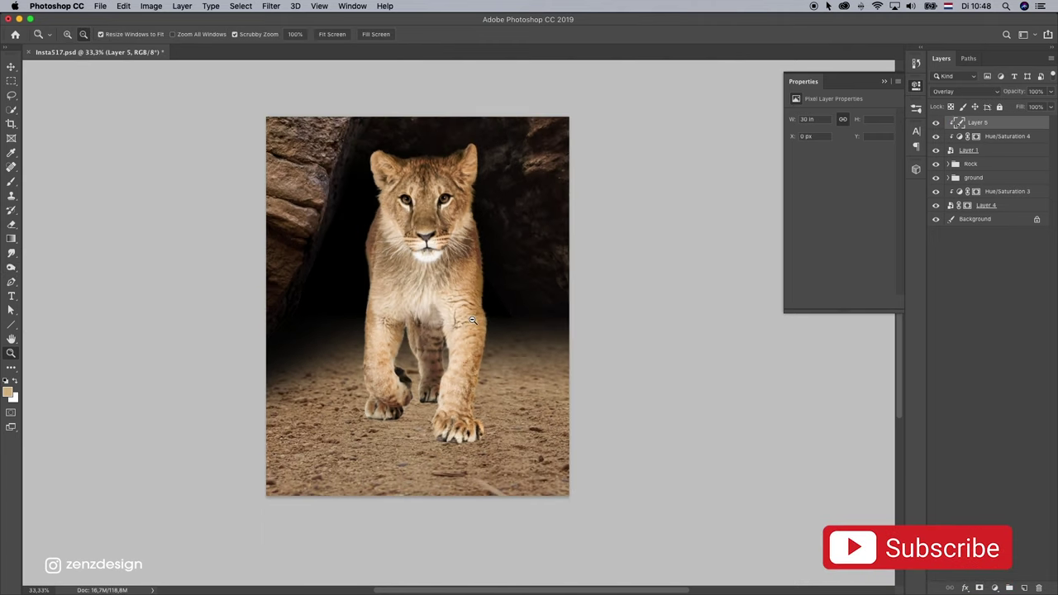
click(465, 291)
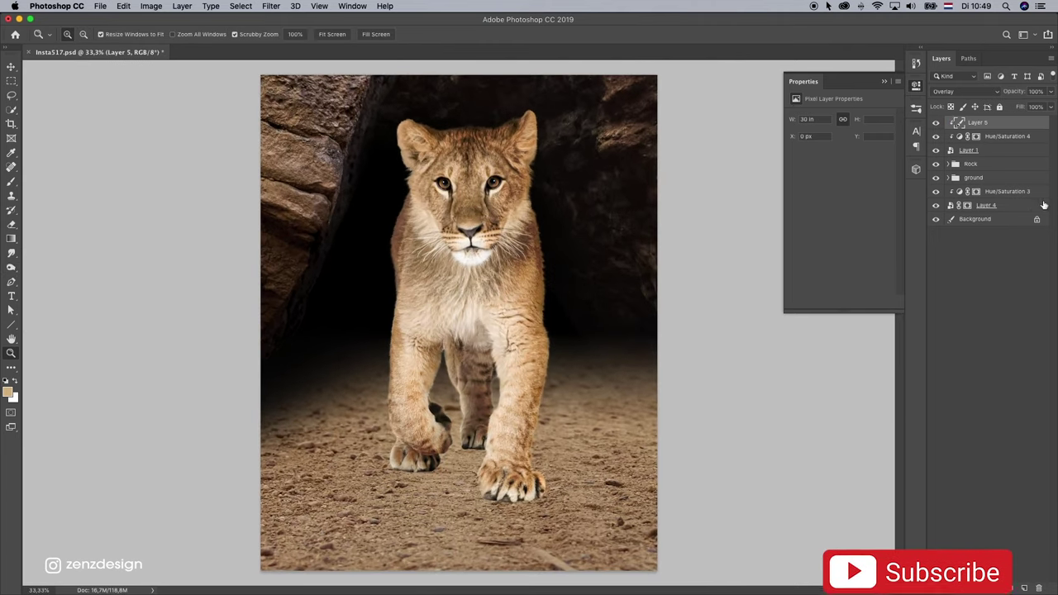
Step: Clip a Curves adjustment above the gray layer and darken the lion with a curve point at input 147, output 106
click(994, 588)
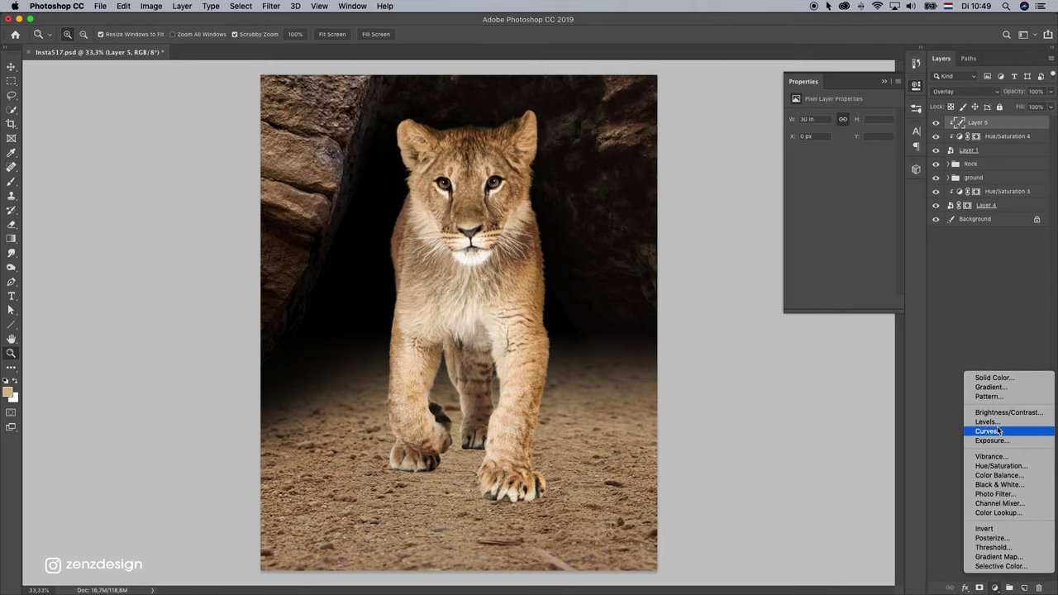
click(996, 431)
click(821, 302)
drag(885, 146, 856, 184)
alt+click(538, 338)
click(537, 338)
click(935, 123)
click(935, 123)
Step: Paint black on the Curves mask along the lion's side facing the leaning rock with a soft 700 px brush at 54% opacity
click(11, 181)
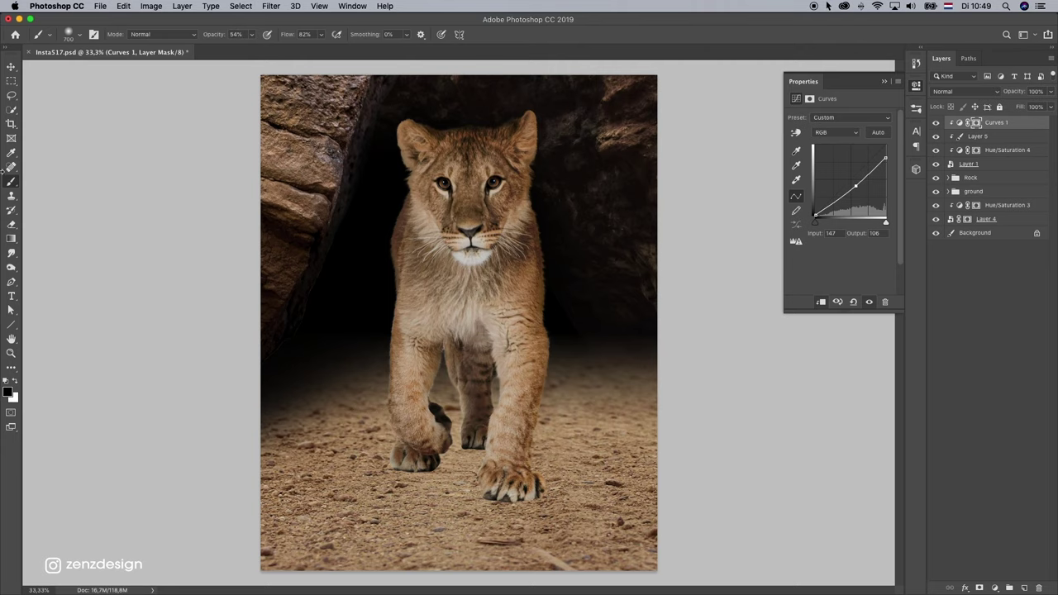
click(74, 37)
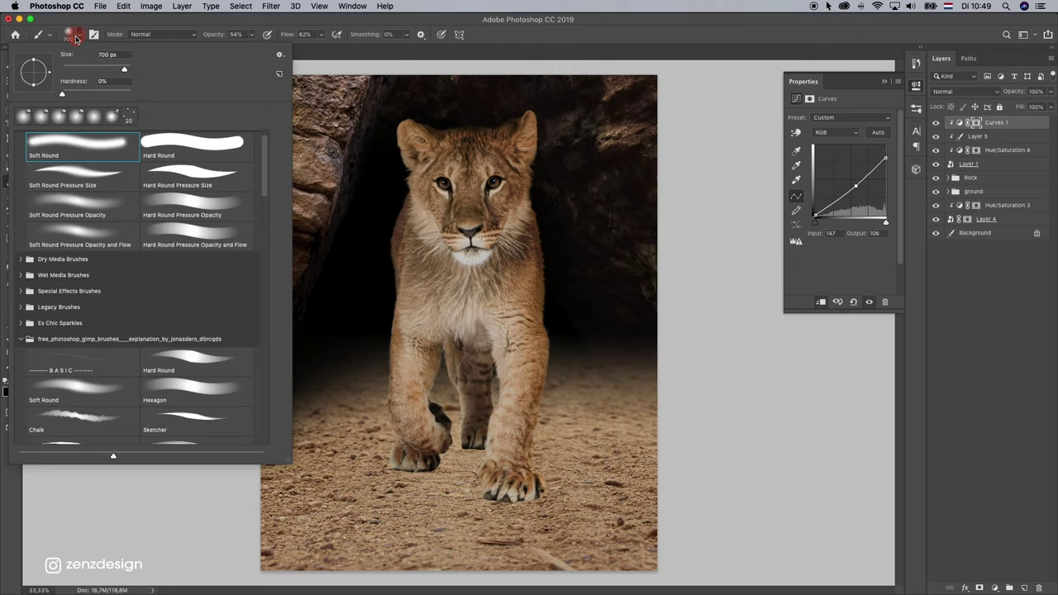
click(64, 93)
click(108, 55)
click(223, 22)
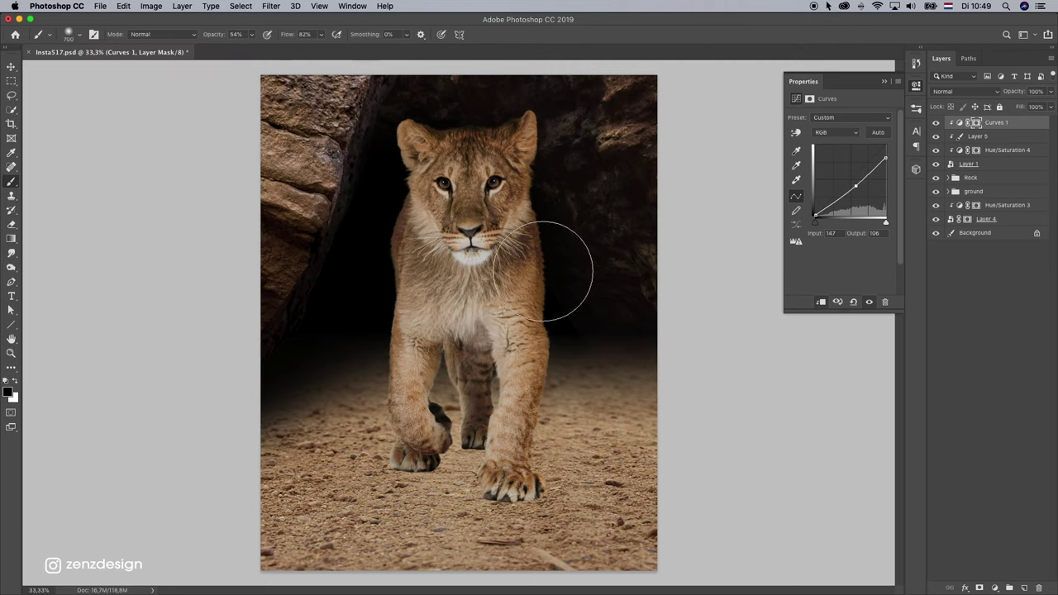
drag(386, 207, 389, 376)
Step: Paint black on the Curves mask over the lion's ear, forehead and face with a soft 175 px brush at 67% opacity
key(bracketleft)
key(bracketleft)
key(bracketleft)
key(bracketleft)
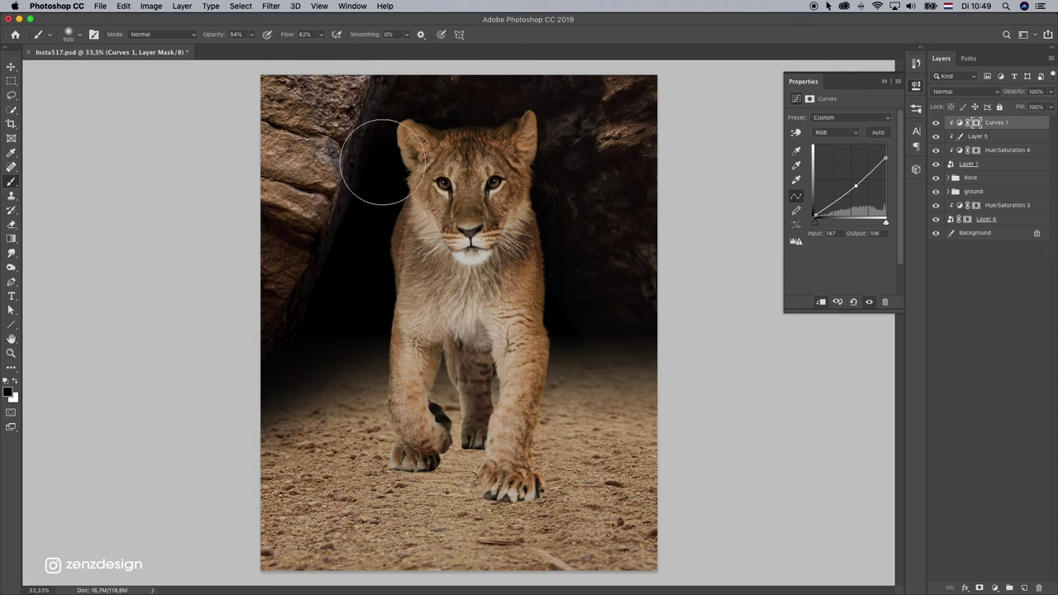
click(252, 34)
click(284, 27)
key(bracketleft)
key(bracketleft)
key(bracketleft)
drag(422, 167, 451, 255)
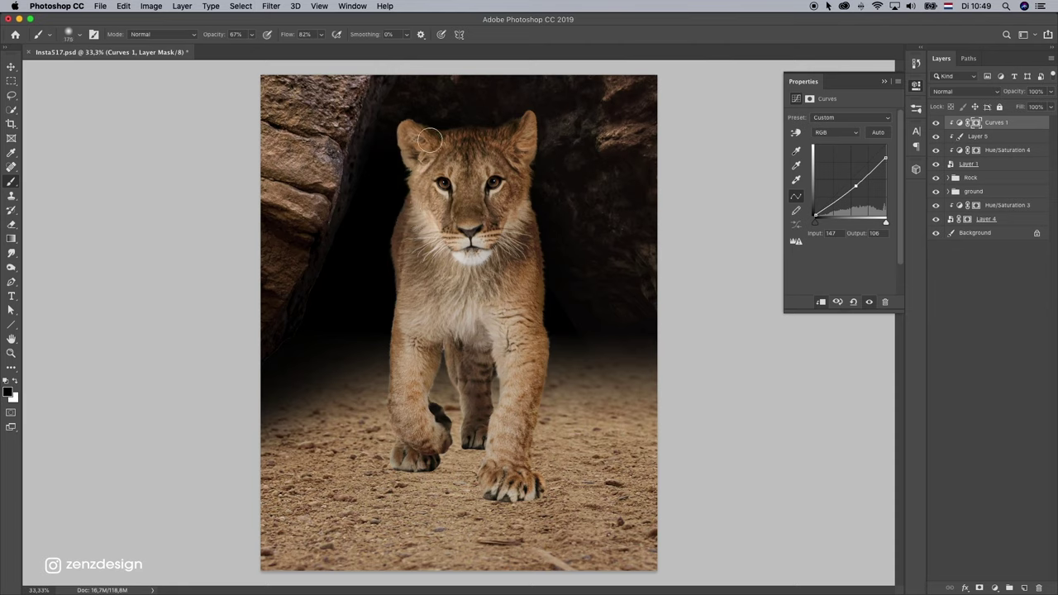
key(super+z)
drag(444, 165, 463, 240)
mouse_move(463, 140)
mouse_down()
mouse_move(461, 215)
mouse_move(475, 244)
mouse_move(454, 247)
mouse_up()
mouse_move(431, 160)
mouse_down()
mouse_move(460, 262)
mouse_move(397, 130)
mouse_move(421, 179)
mouse_move(419, 145)
mouse_up()
drag(429, 249, 441, 256)
Step: Paint black on the Curves mask down the lion's chest, the raised front leg and the paws, undoing unwanted strokes
drag(399, 212, 412, 377)
drag(442, 255, 414, 404)
mouse_move(433, 237)
mouse_down()
mouse_move(398, 481)
mouse_move(388, 482)
mouse_up()
key(super+z)
key(super+z)
drag(398, 320, 377, 502)
mouse_move(387, 461)
mouse_down()
mouse_move(386, 385)
mouse_move(392, 423)
mouse_move(441, 399)
mouse_up()
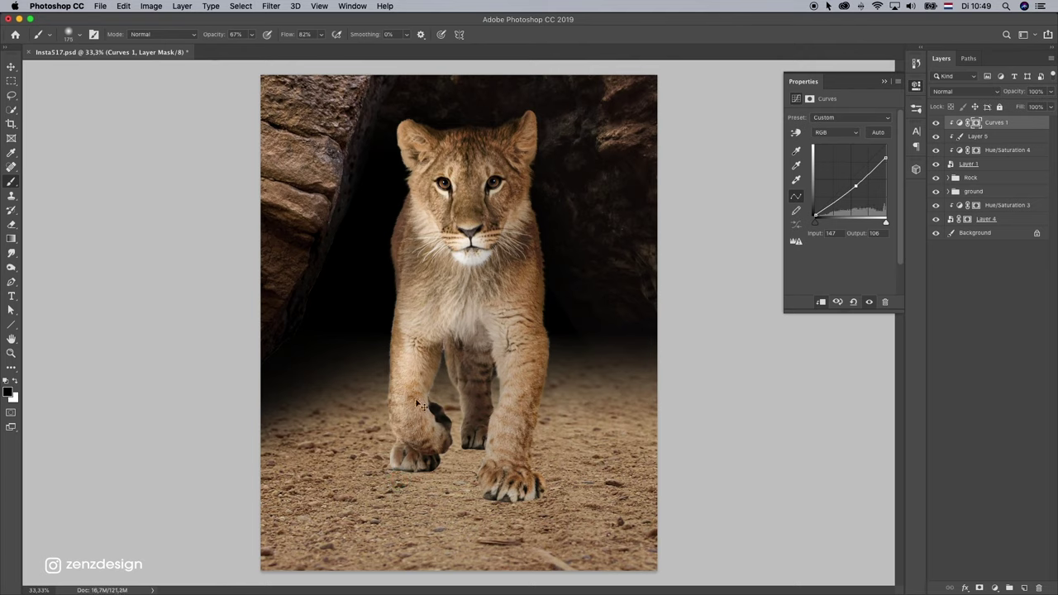
mouse_move(491, 479)
mouse_down()
mouse_move(497, 412)
mouse_move(491, 501)
mouse_up()
click(501, 504)
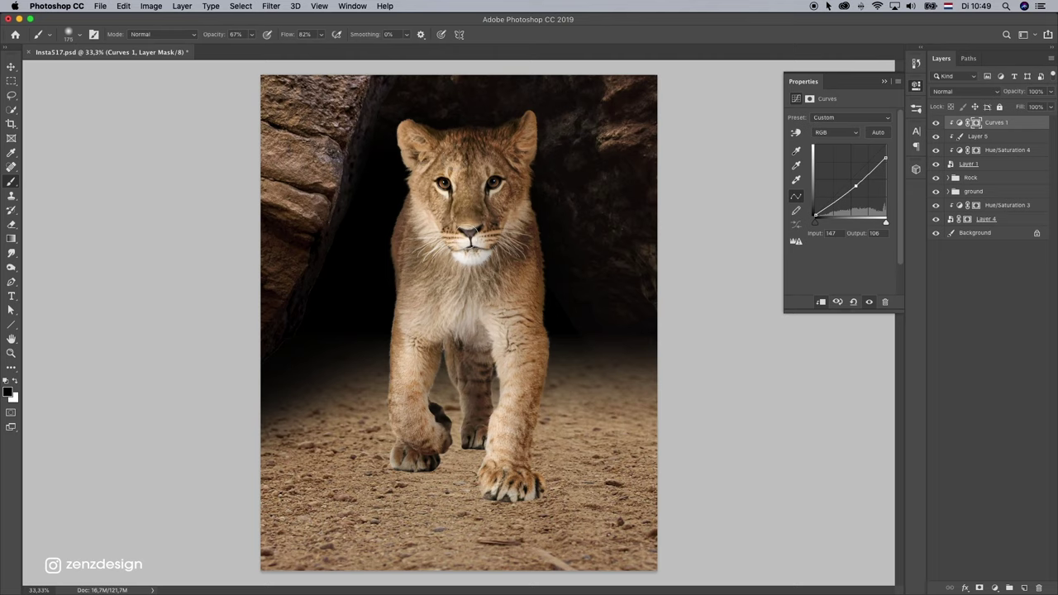
Step: Compare the lion with the Curves adjustment hidden and shown, and move its curve point to input 129, output 94
click(936, 122)
click(936, 123)
drag(854, 184, 885, 157)
drag(815, 212, 850, 192)
click(13, 351)
alt+click(557, 307)
alt+click(557, 306)
alt+click(557, 307)
click(499, 302)
click(498, 302)
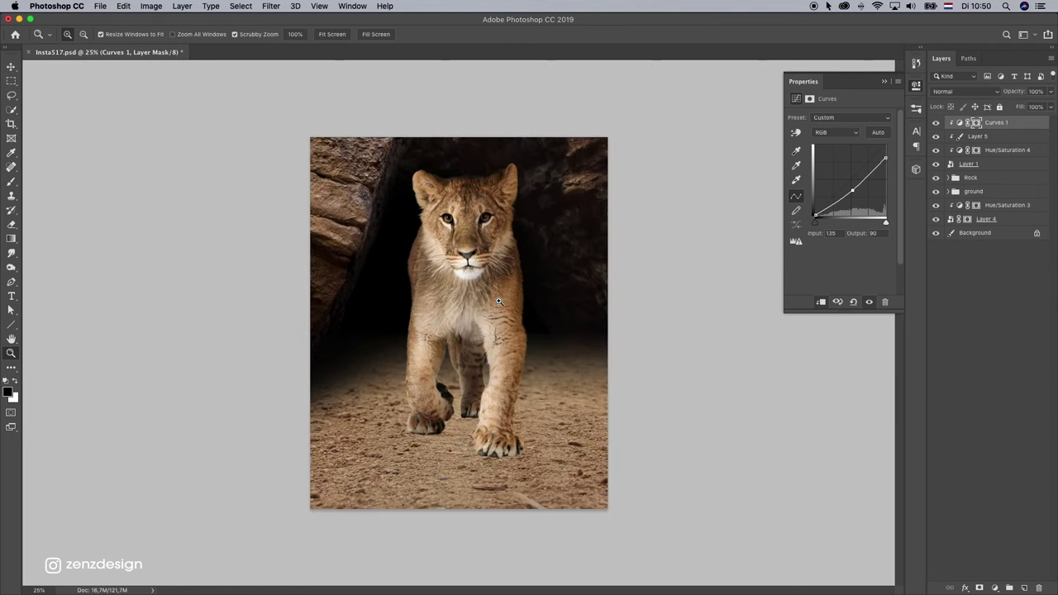
drag(848, 191, 850, 189)
click(503, 276)
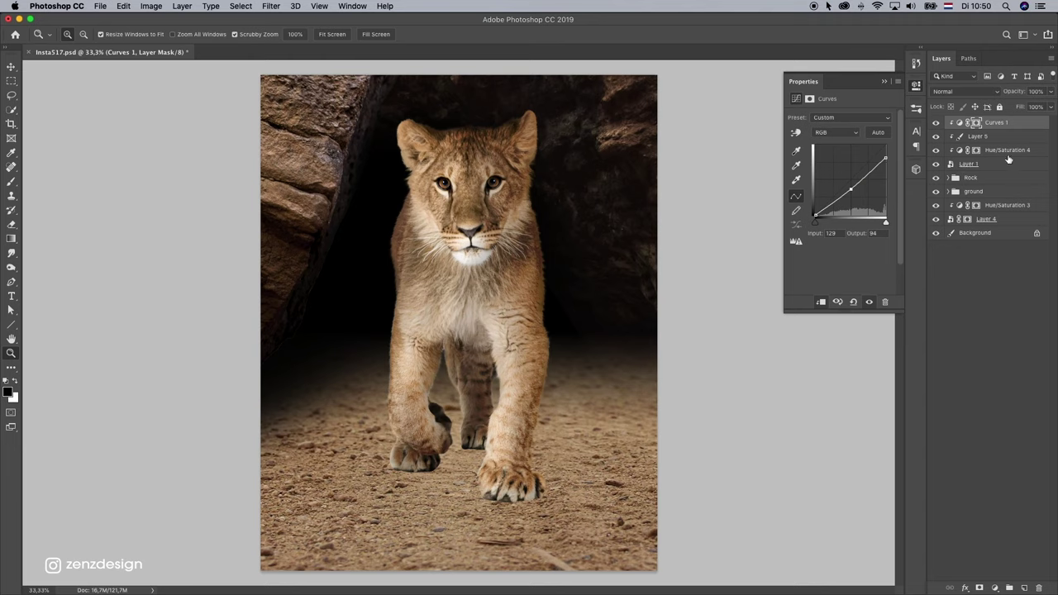
Step: Clip a Color Balance adjustment above the lion's Hue/Saturation adjustment, shift the midtones' red to +7 and try a yellow-blue shift
click(1006, 151)
click(935, 152)
click(936, 152)
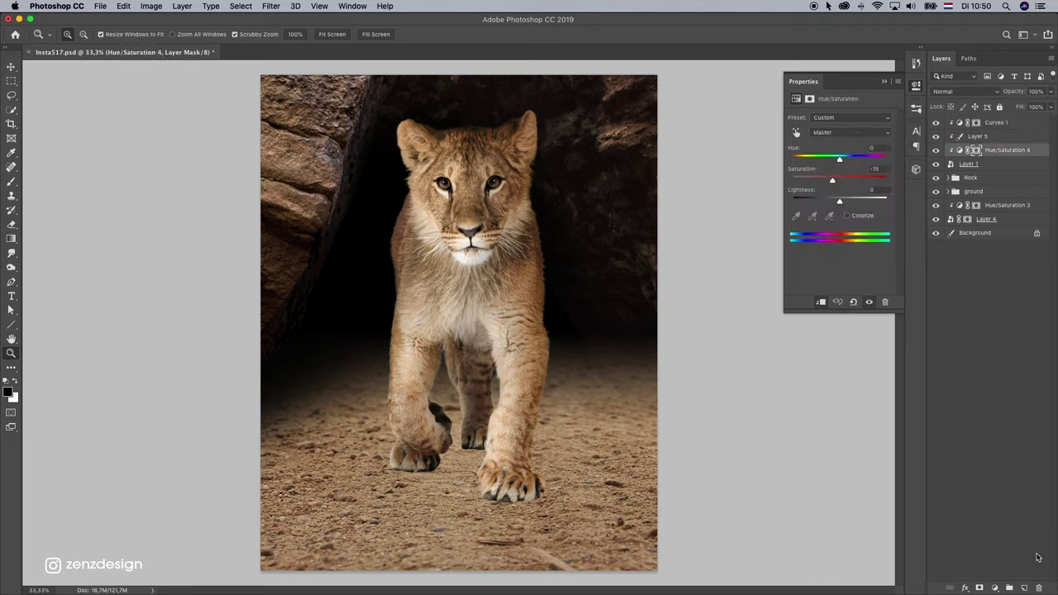
click(995, 589)
click(1013, 475)
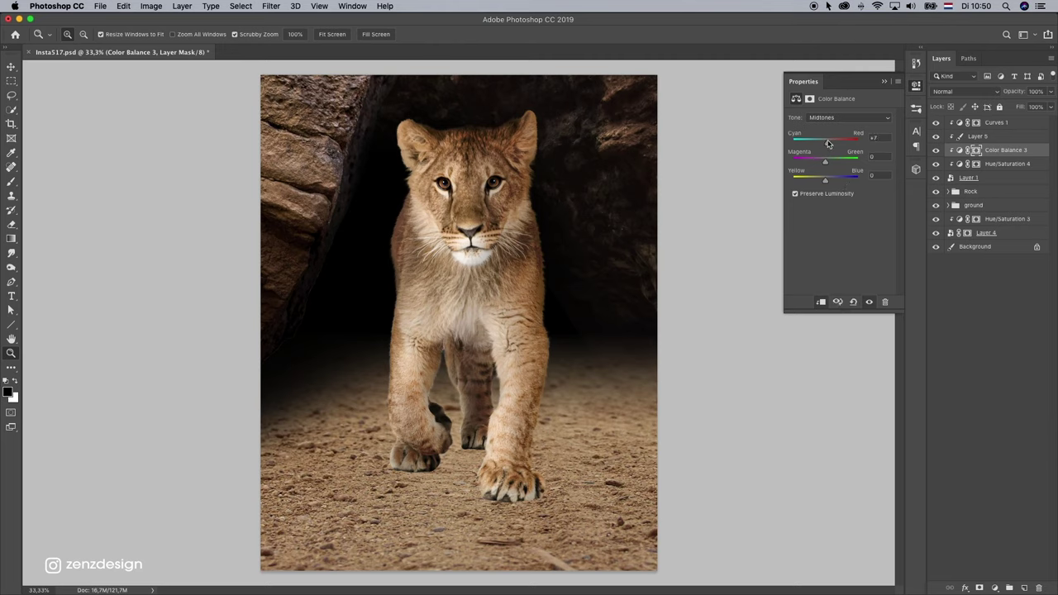
drag(815, 182, 833, 183)
key(super+z)
Step: Add a new empty layer directly above the Rock group, beneath the lion
click(991, 122)
key(v)
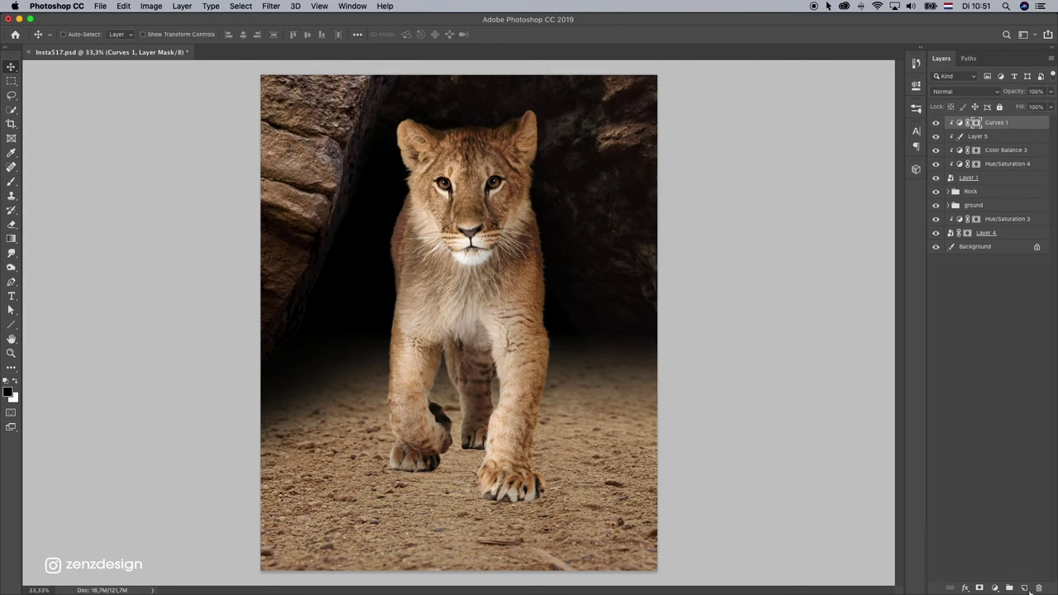
click(982, 181)
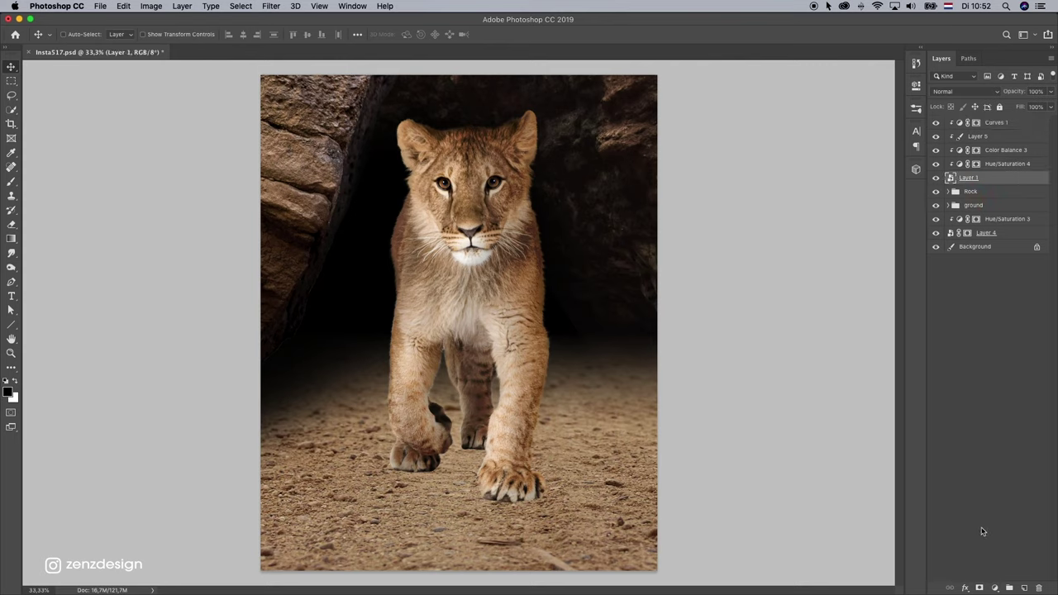
click(1000, 194)
click(1023, 588)
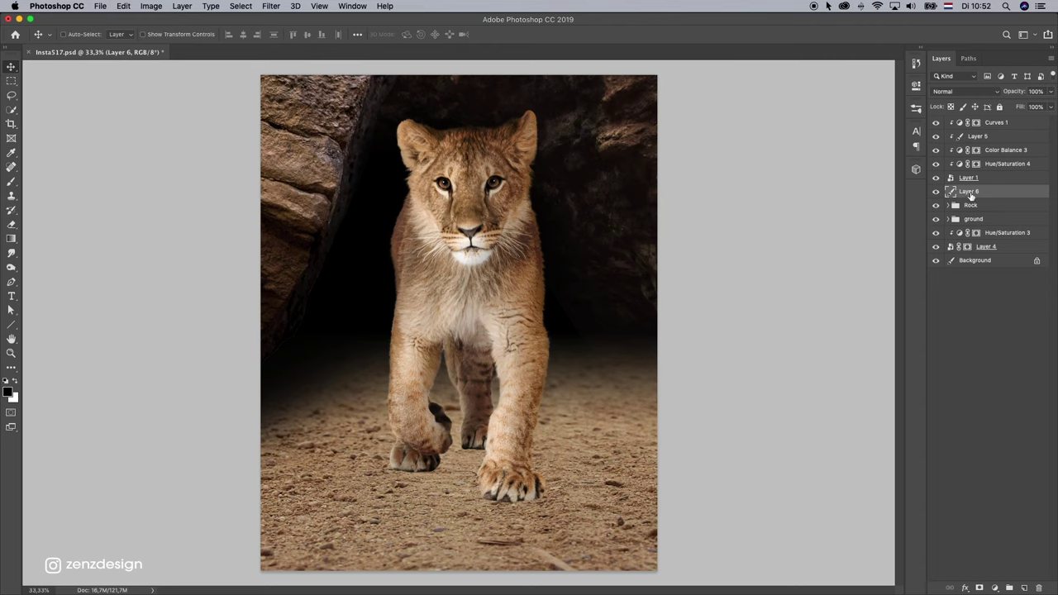
right_click(971, 195)
click(985, 193)
Step: Group the lion layer with all its clipped adjustments and name the group "lion"
click(936, 179)
click(936, 178)
click(989, 180)
shift+click(998, 124)
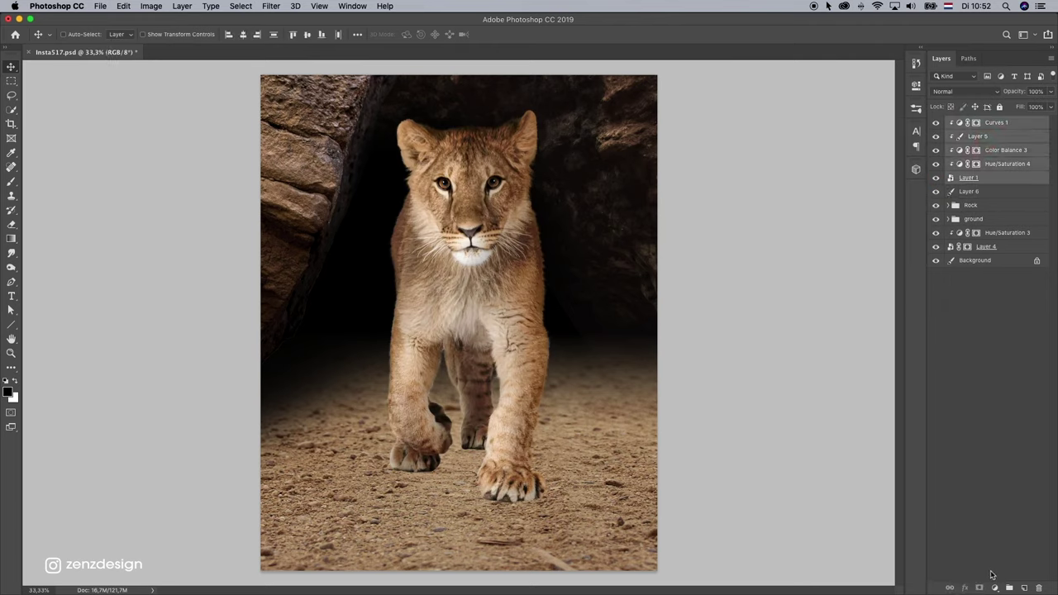
click(1009, 586)
double_click(971, 122)
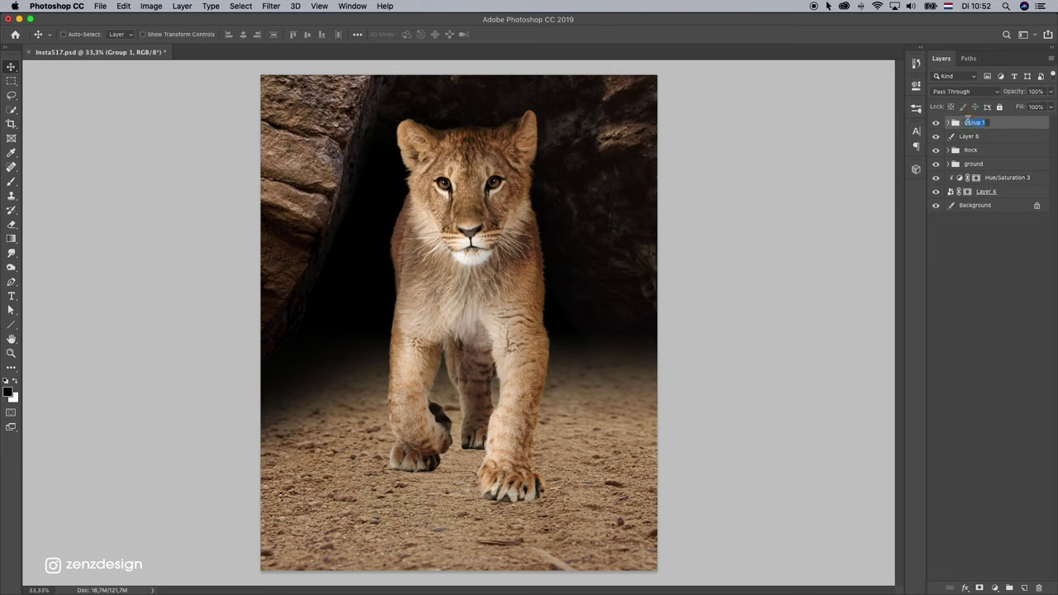
text(lion)
key(Return)
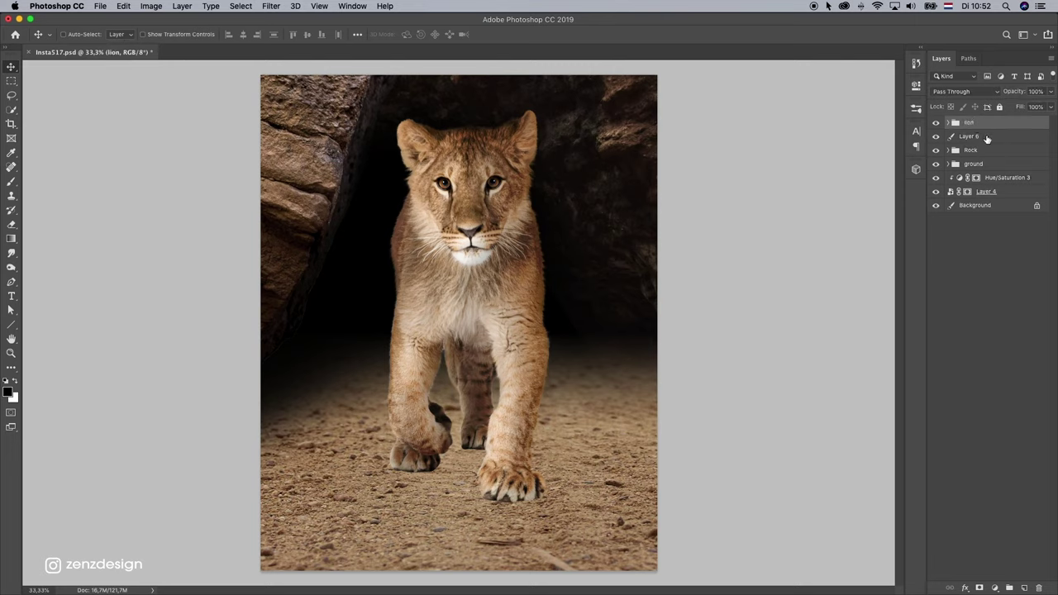
Step: Select Layer 6 and set up a Soft Round brush with 0% hardness, 25% opacity and 28% flow
click(986, 138)
click(10, 181)
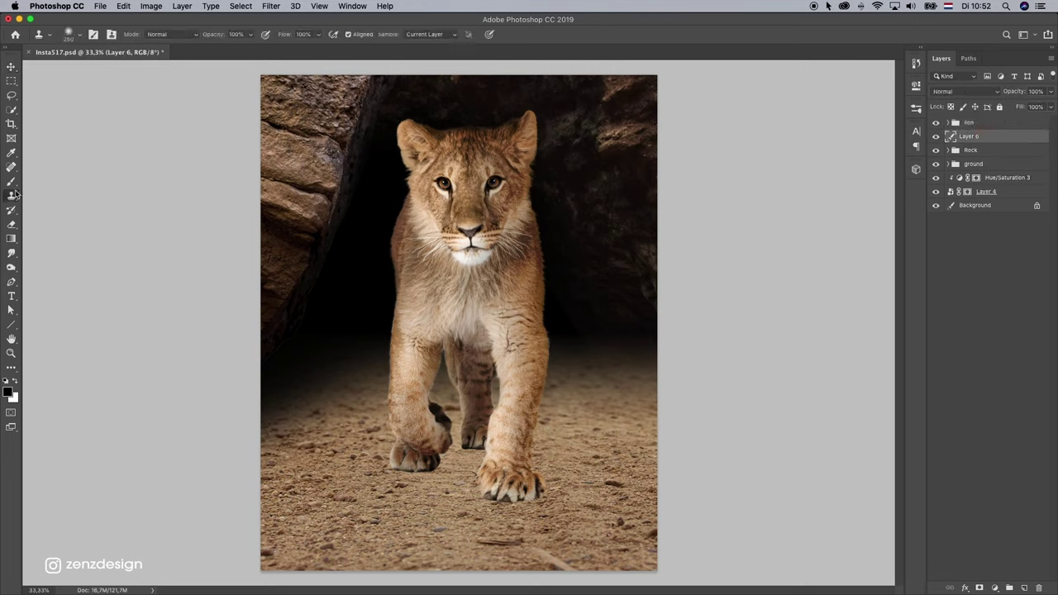
click(68, 34)
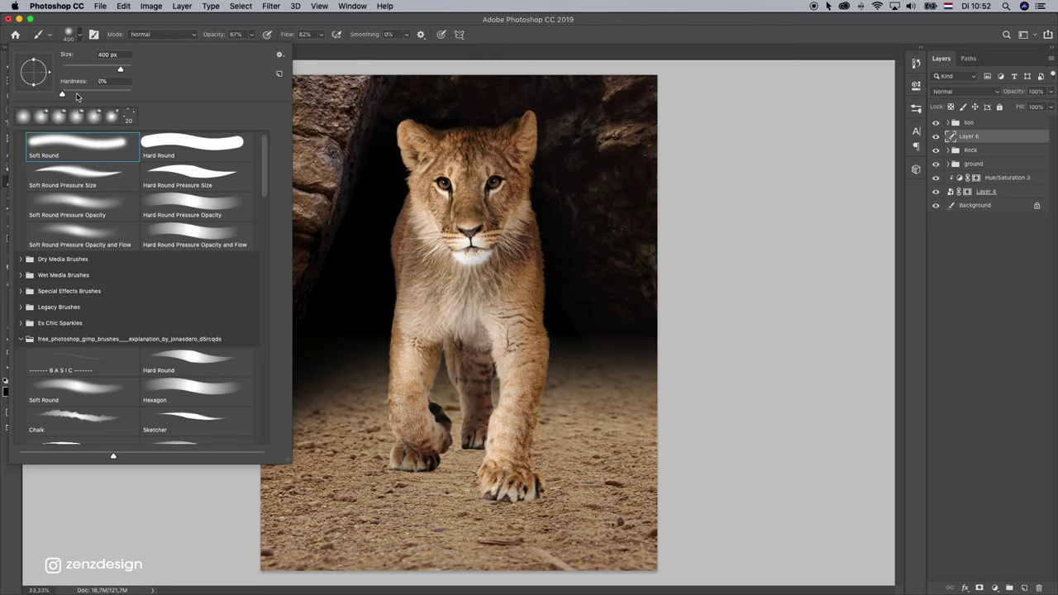
click(44, 147)
key(Return)
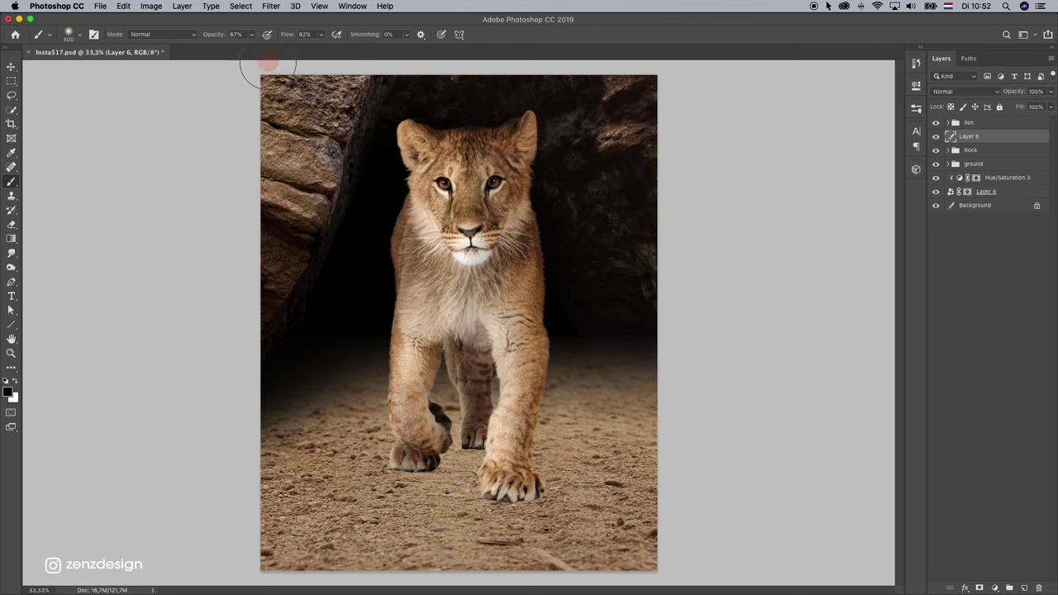
click(252, 35)
drag(320, 34, 302, 48)
click(70, 35)
drag(70, 92, 61, 93)
key(Return)
Step: Paint soft black shadows on the ground beside the paw under the raised leg and the nearest front paw, reducing the brush to 45 px
click(11, 353)
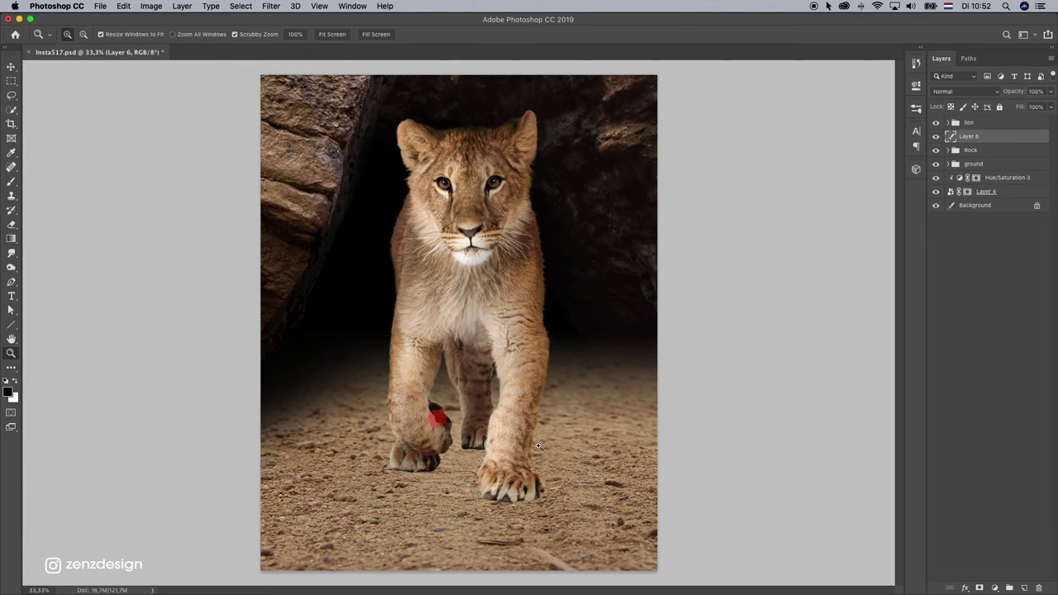
drag(538, 444, 720, 440)
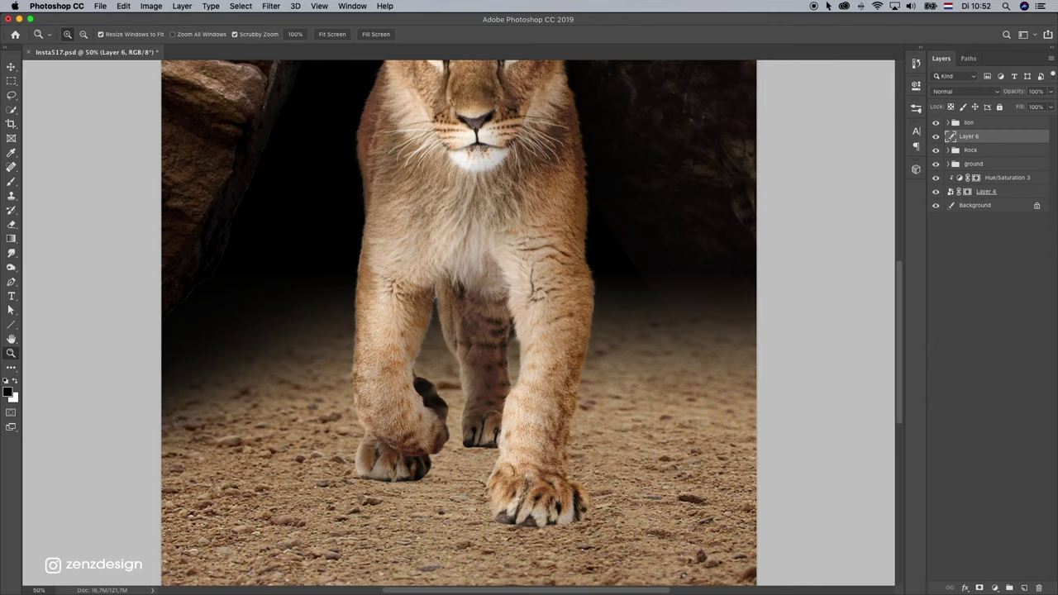
click(12, 170)
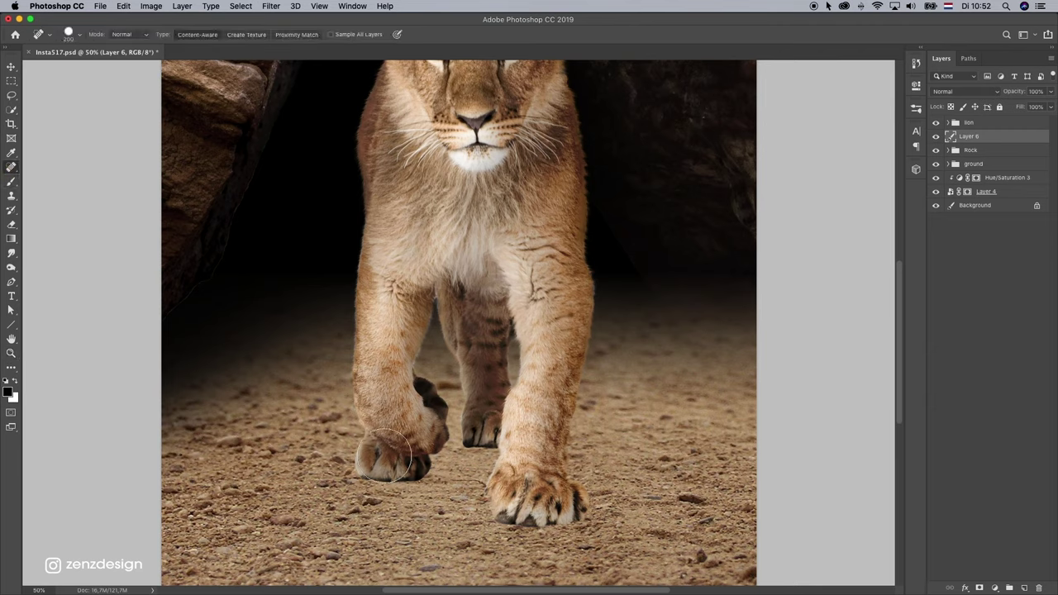
right_click(11, 169)
click(11, 181)
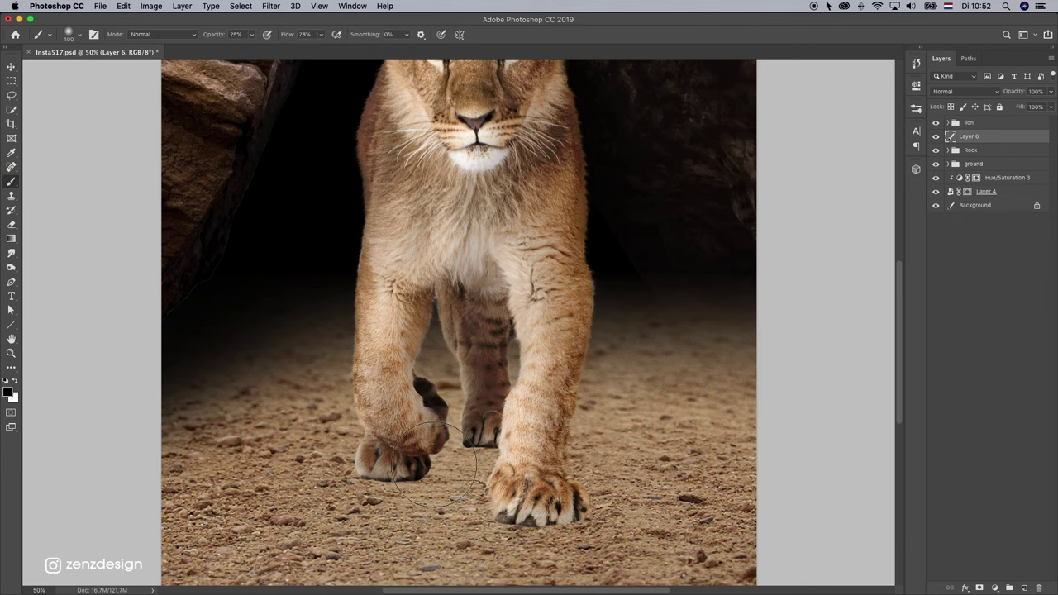
key(bracketleft)
key(bracketleft)
key(bracketleft)
key(bracketleft)
key(bracketleft)
key(bracketleft)
key(bracketleft)
key(bracketleft)
mouse_move(421, 476)
mouse_down()
mouse_move(457, 480)
mouse_move(405, 473)
mouse_move(483, 473)
mouse_up()
key(bracketleft)
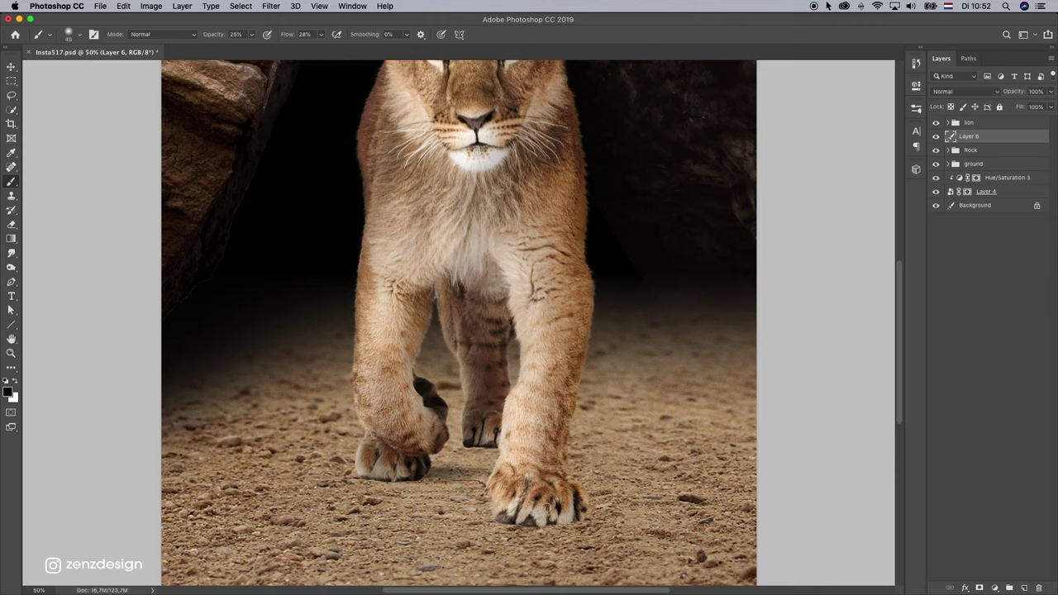
mouse_move(546, 508)
mouse_down()
mouse_move(625, 505)
mouse_move(566, 509)
mouse_move(615, 509)
mouse_up()
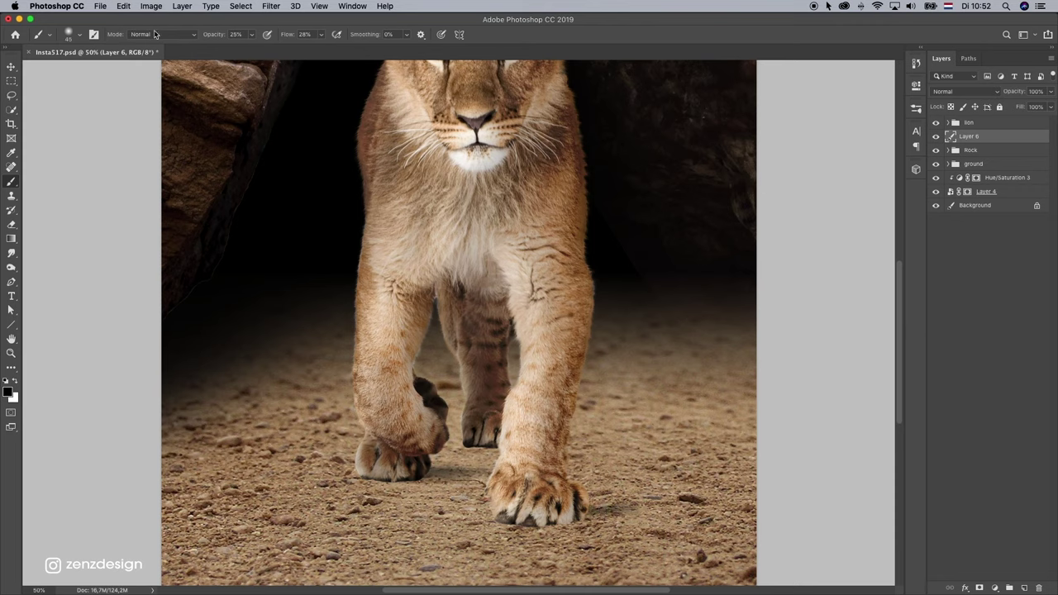
Step: Lower the brush to 16% opacity and 18% flow and build up the ground shadows beside the paws at about 60 px
click(252, 37)
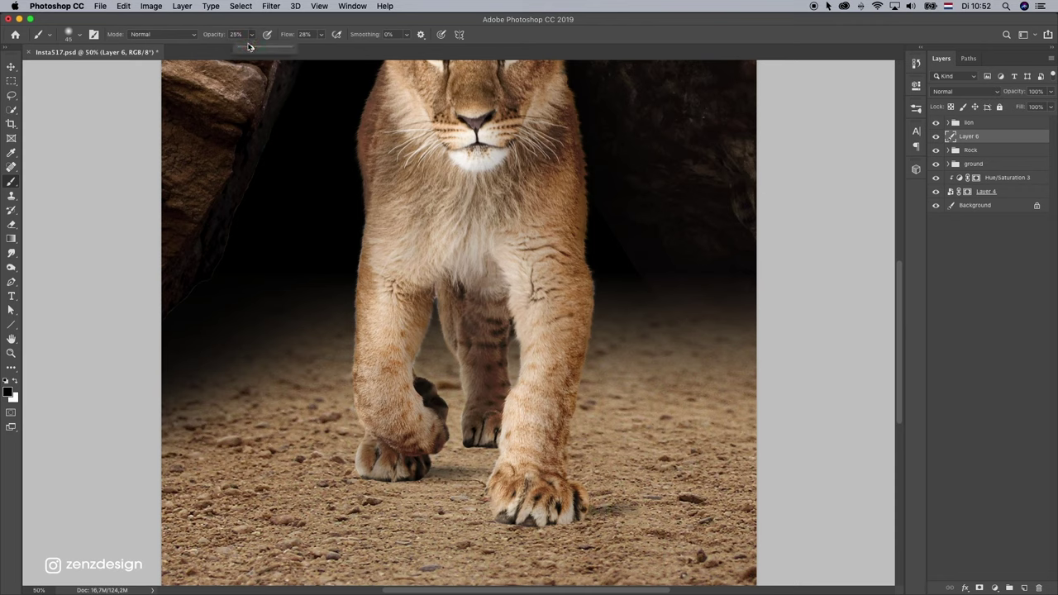
click(316, 39)
click(321, 36)
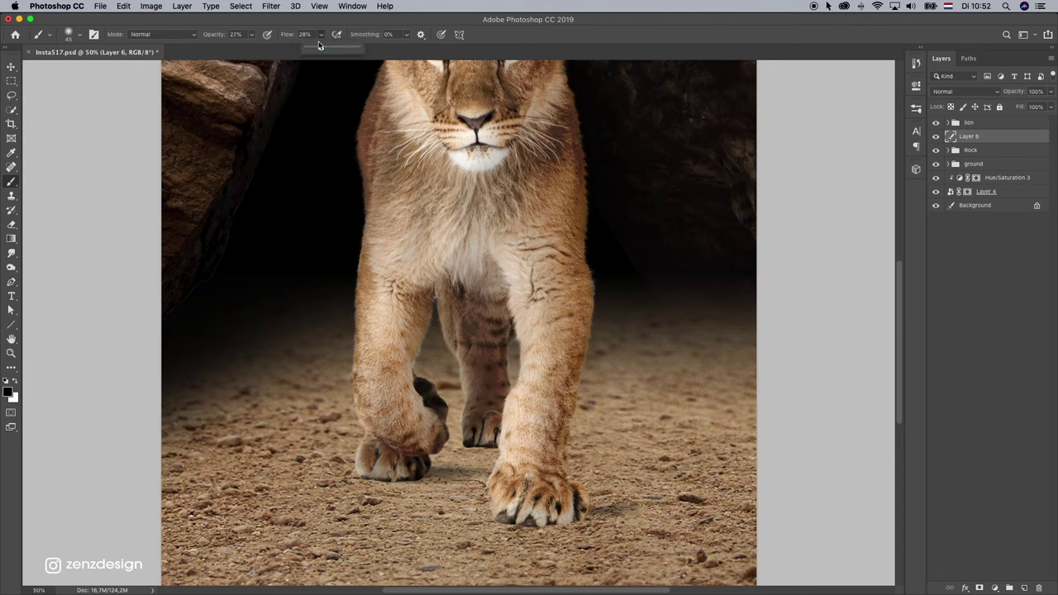
click(251, 34)
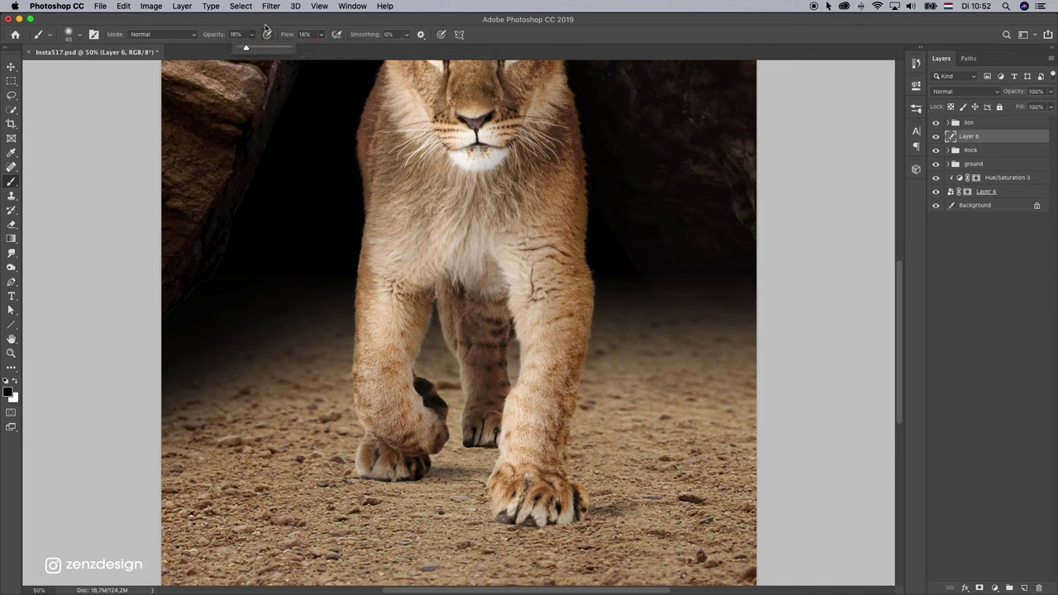
click(265, 25)
key(])
drag(427, 472, 423, 472)
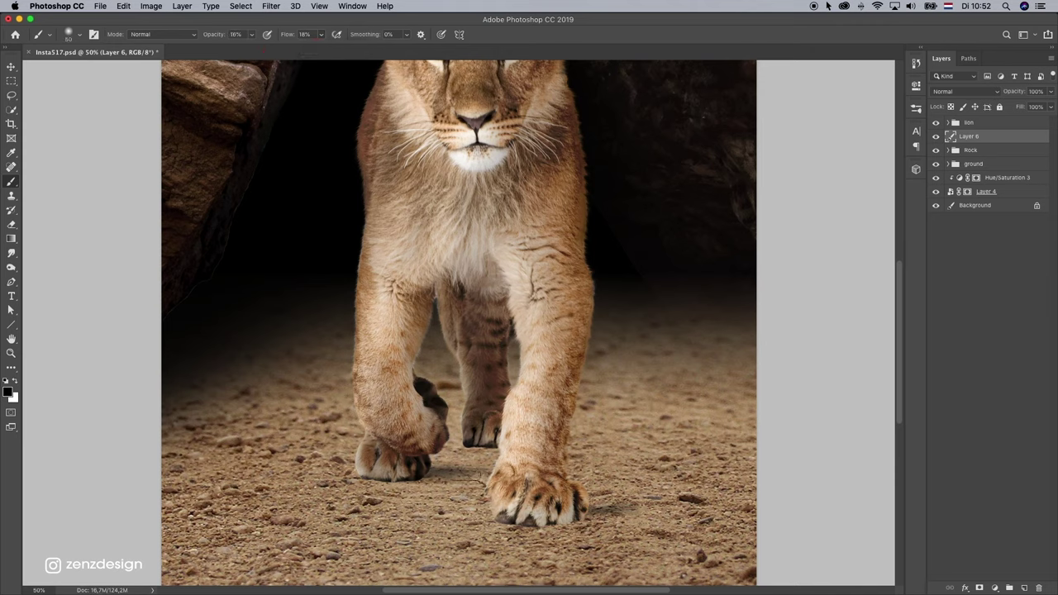
drag(613, 511, 580, 513)
key(bracketright)
mouse_move(516, 435)
mouse_down()
mouse_move(505, 432)
mouse_move(739, 445)
mouse_up()
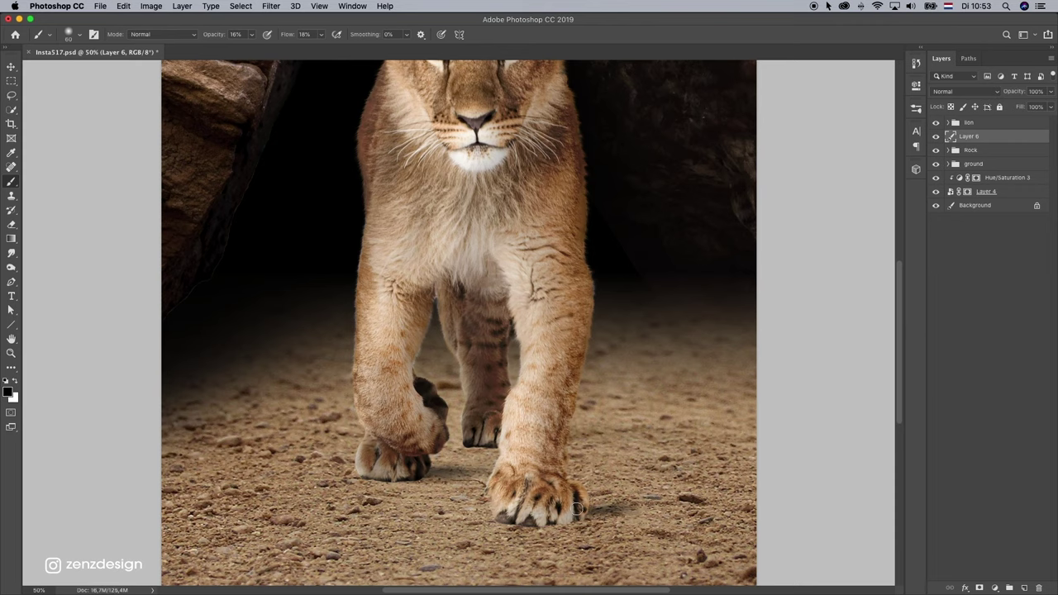
Step: Extend the nearest front paw's ground shadow outward and deepen the shadow beside the paw under the raised leg
drag(577, 508, 664, 493)
mouse_move(568, 506)
mouse_down()
mouse_move(562, 500)
mouse_move(618, 499)
mouse_up()
mouse_move(570, 511)
mouse_down()
mouse_move(708, 514)
mouse_move(591, 511)
mouse_move(728, 499)
mouse_up()
click(708, 514)
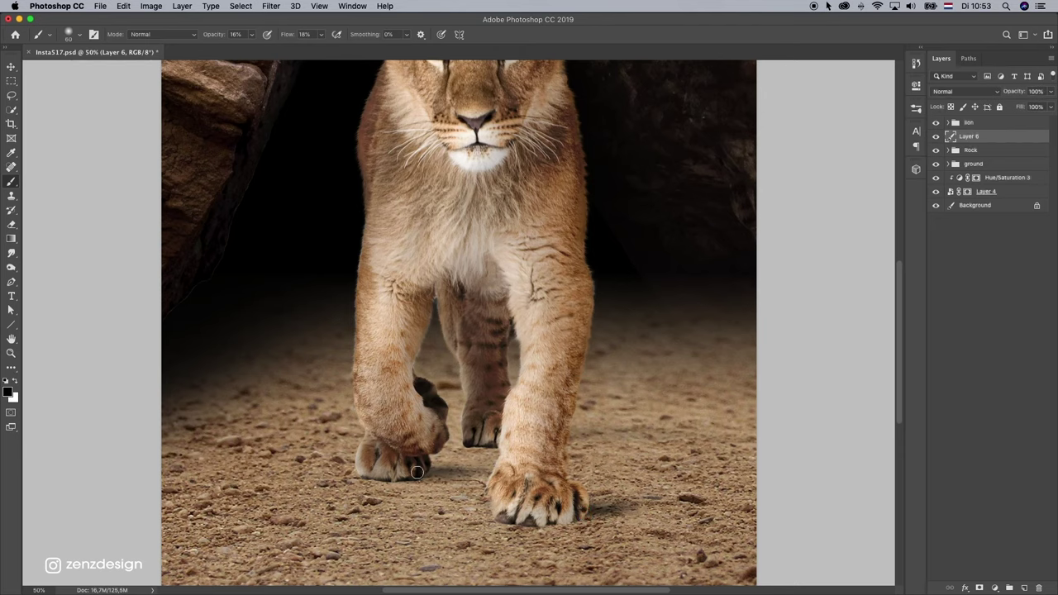
mouse_move(449, 468)
mouse_down()
mouse_move(401, 477)
mouse_move(475, 470)
mouse_move(412, 470)
mouse_up()
Step: Try extra shadow strokes around the paws and lower legs with a 35 px brush, and undo them
click(10, 354)
alt+click(482, 405)
scroll(496, 360, up, 3)
scroll(494, 358, down, 2)
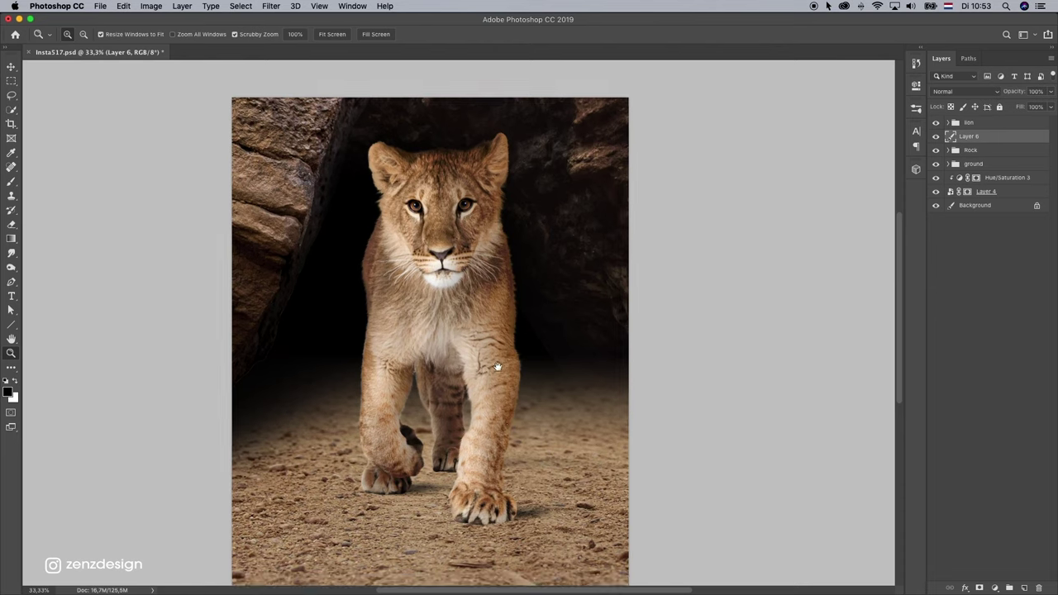
click(10, 190)
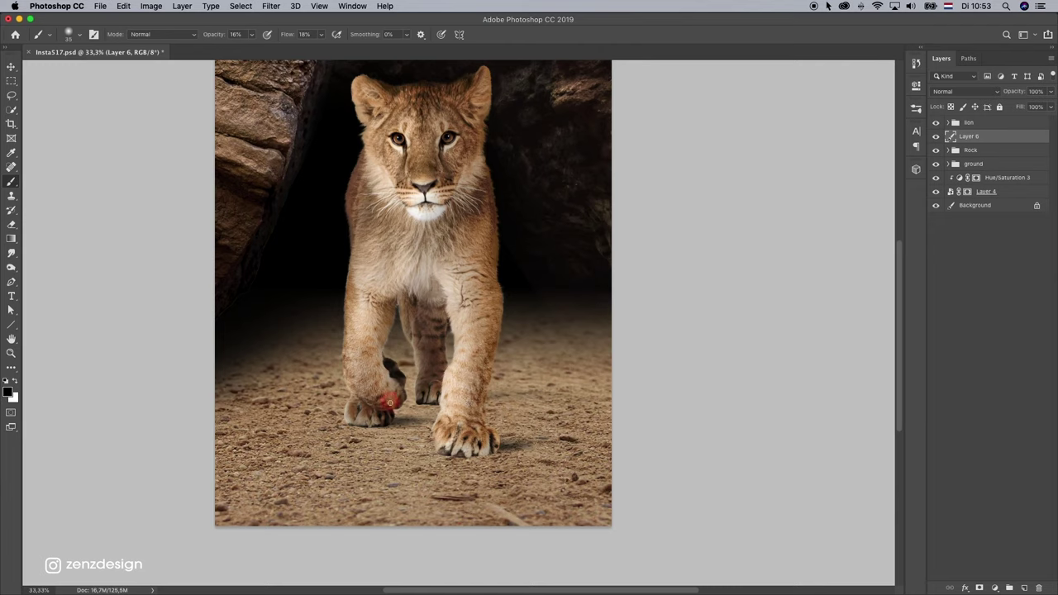
drag(374, 420, 385, 419)
mouse_move(484, 447)
mouse_down()
mouse_move(563, 433)
mouse_move(489, 446)
mouse_up()
key(super+z)
key(super+z)
drag(512, 406, 512, 406)
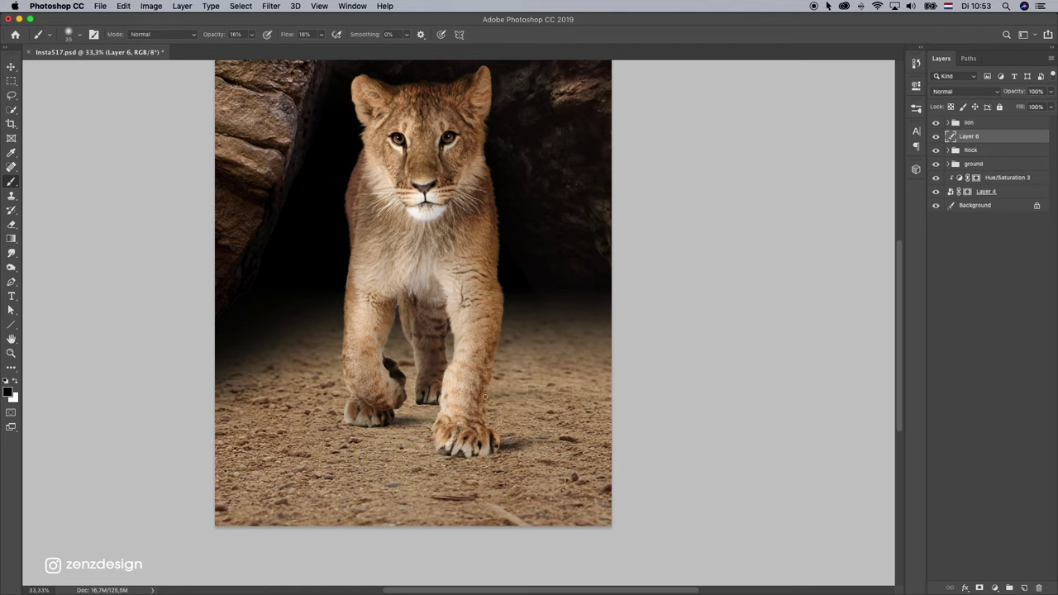
drag(446, 381, 446, 381)
drag(483, 407, 484, 407)
key(super+z)
key(super+z)
key(super+z)
Step: Add a new layer above Layer 6 and set the brush to about 79% hardness, 68% opacity and 84% flow
click(11, 354)
drag(320, 438, 797, 122)
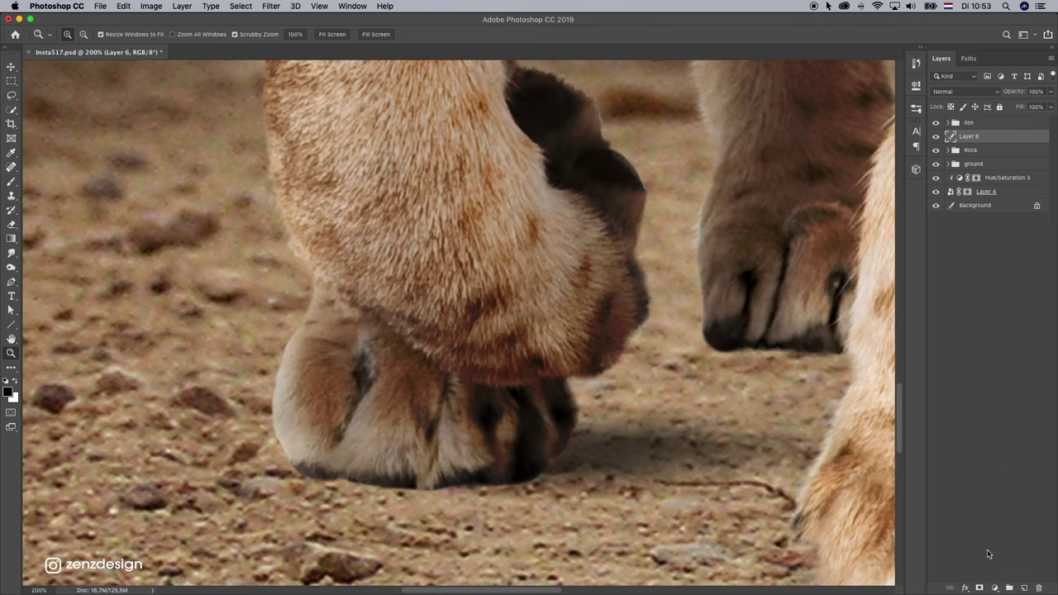
click(1022, 588)
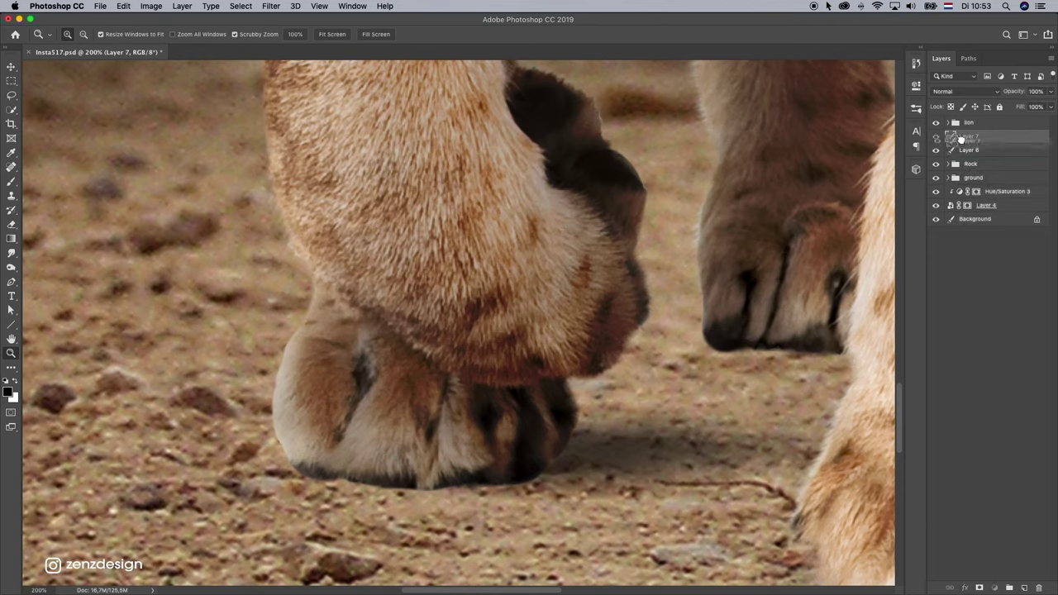
key(b)
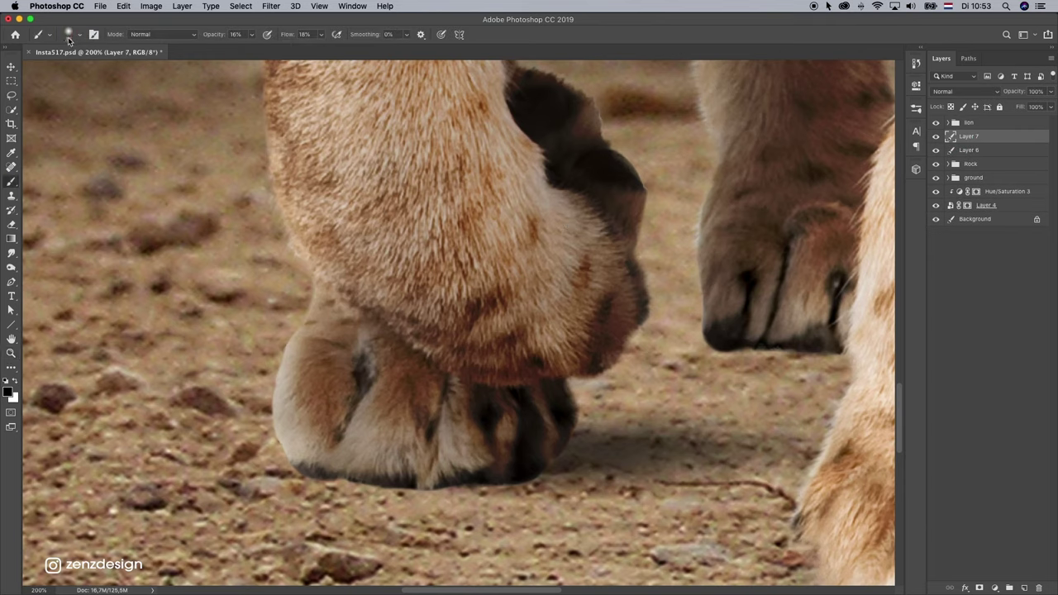
click(68, 35)
click(113, 94)
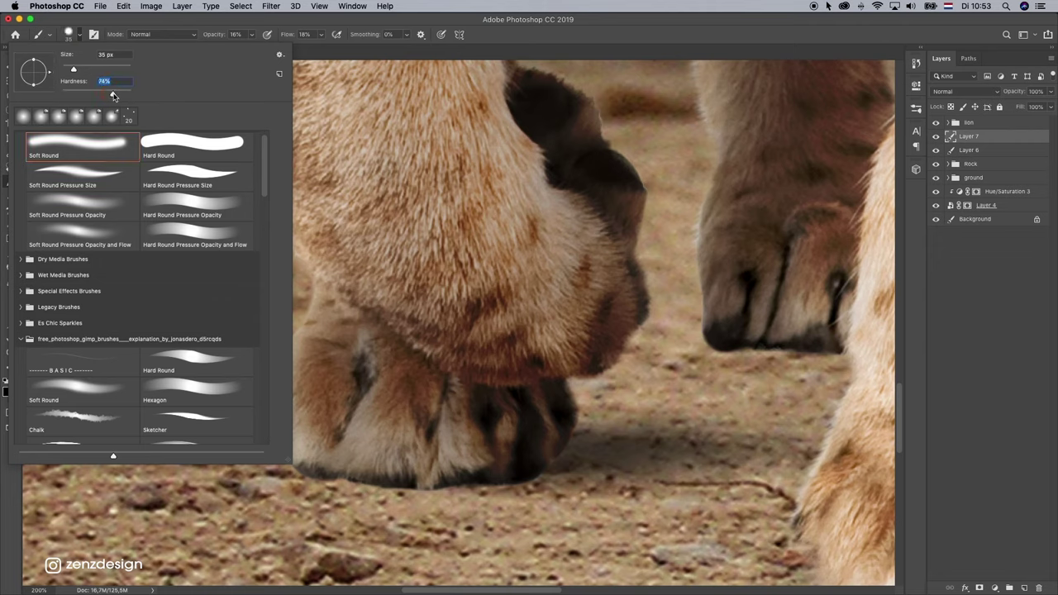
click(252, 34)
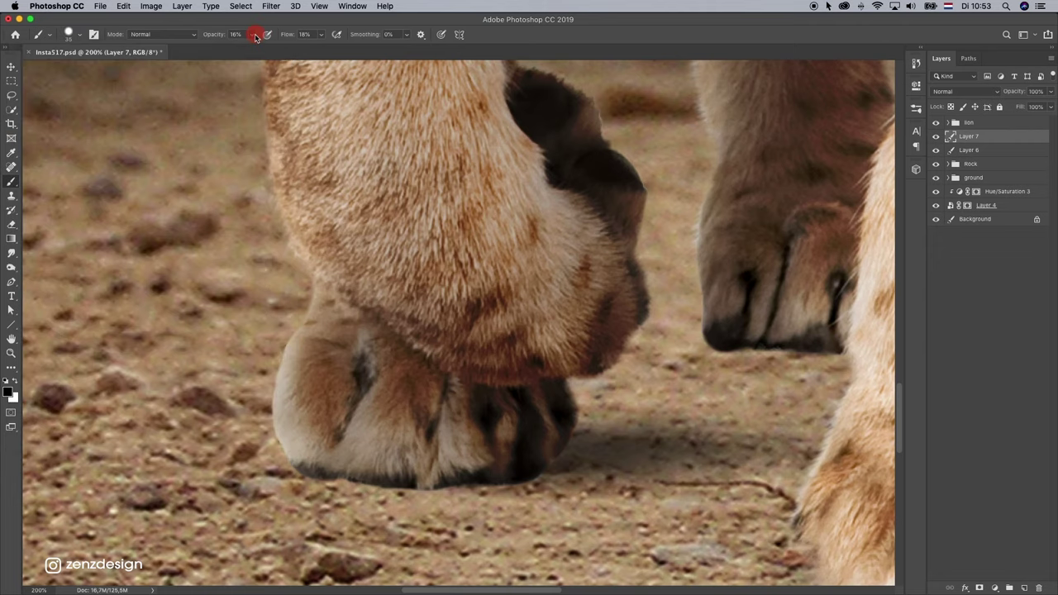
click(319, 38)
click(354, 342)
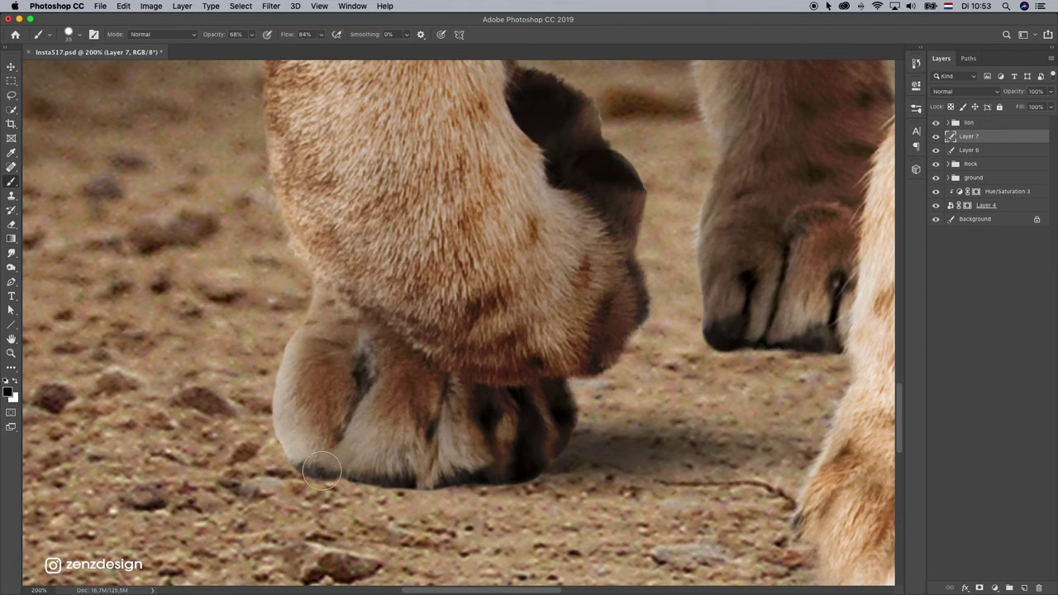
Step: Paint a thin black contact shadow along the underside of the paw beneath the raised leg with a 15 px brush
key(bracketleft)
key(bracketleft)
mouse_move(302, 472)
mouse_down()
mouse_move(426, 483)
mouse_move(528, 474)
mouse_move(560, 432)
mouse_up()
Step: Paint the same thin black contact shadow beneath the toes of the nearest front paw
scroll(560, 433, right, 10)
scroll(560, 432, down, 8)
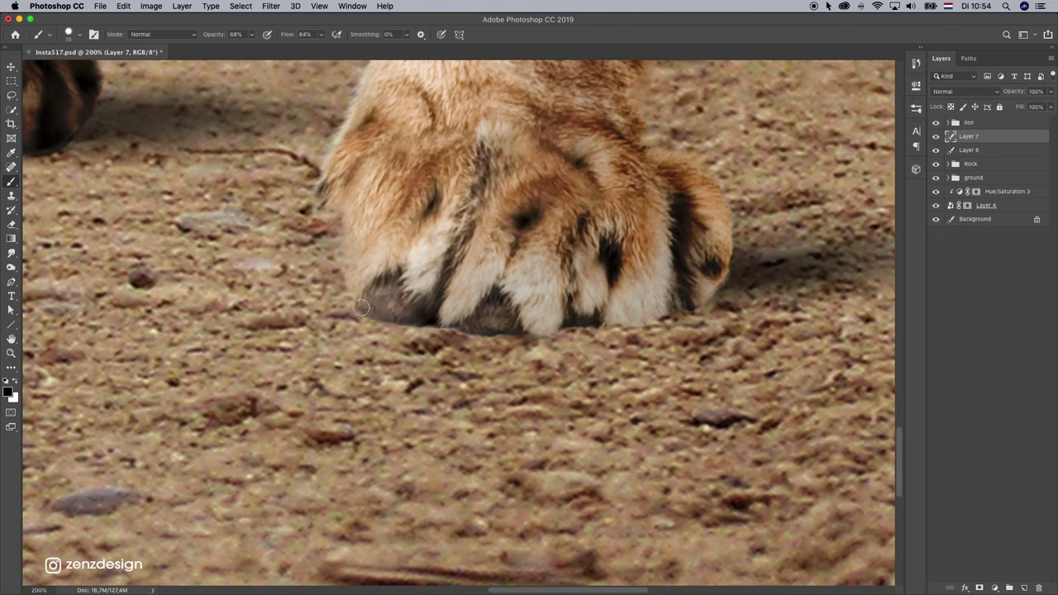
mouse_move(363, 306)
mouse_down()
mouse_move(422, 324)
mouse_move(518, 328)
mouse_up()
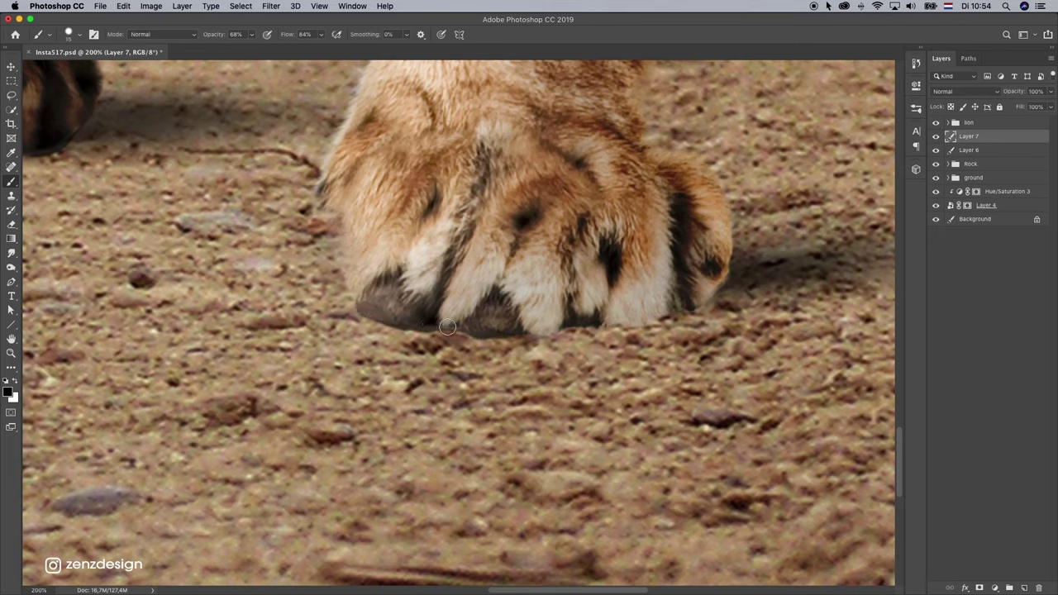
mouse_move(445, 326)
mouse_down()
mouse_move(641, 320)
mouse_move(714, 288)
mouse_move(658, 310)
mouse_up()
Step: Paint a thin contact shadow under the rear paw, undoing the first stroke and redoing it more tightly along the toes
drag(363, 184, 572, 423)
drag(216, 380, 387, 454)
mouse_move(619, 327)
mouse_down()
mouse_move(722, 316)
mouse_move(668, 322)
mouse_move(729, 328)
mouse_up()
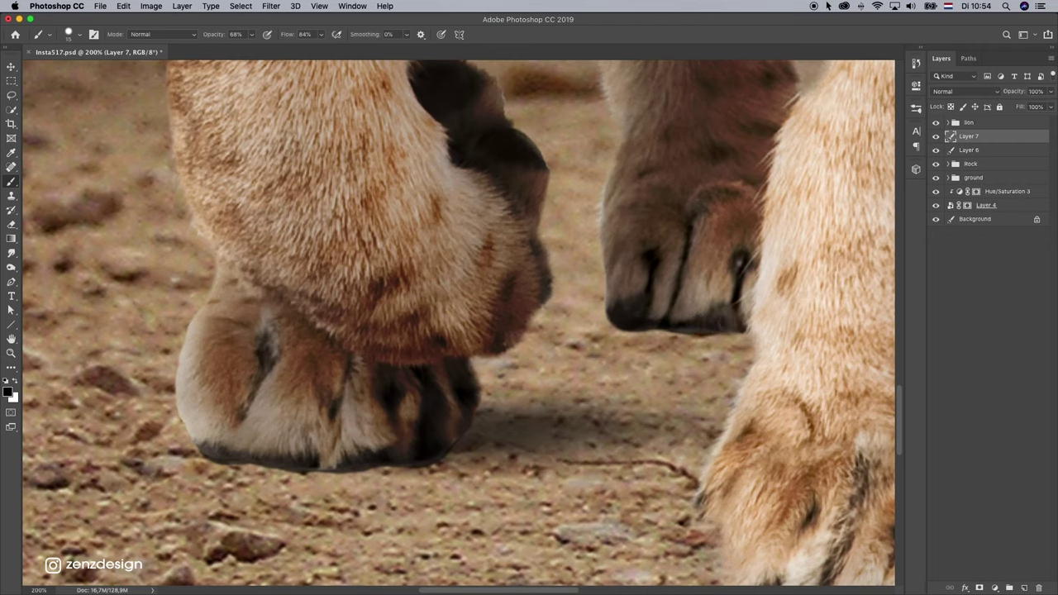
key(super+z)
mouse_move(671, 320)
mouse_down()
mouse_move(718, 316)
mouse_move(766, 330)
mouse_up()
drag(639, 325, 724, 321)
Step: Lower the opacity of the contact-shadow layer to 67%
click(1049, 93)
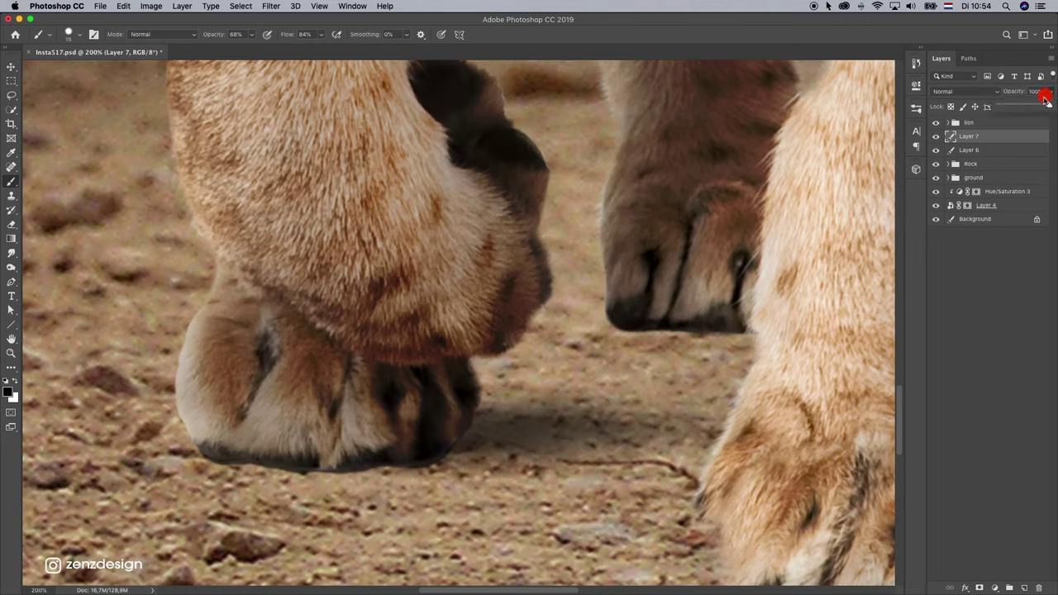
drag(1046, 106, 1042, 106)
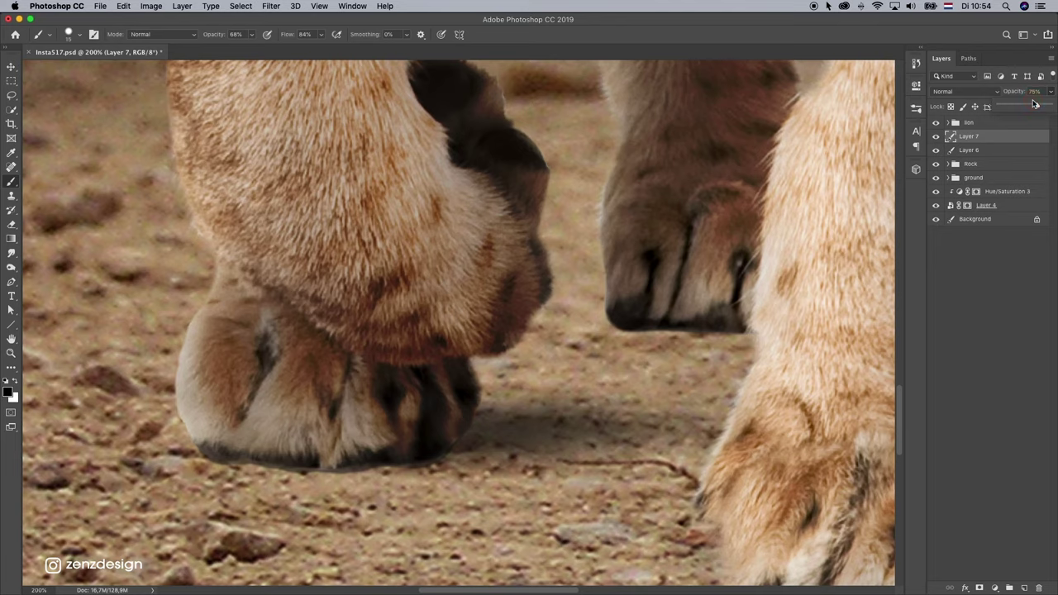
drag(1036, 107, 1033, 107)
Step: Examine the contact shadows in the overall composite and close up around the nearest front paw
click(11, 352)
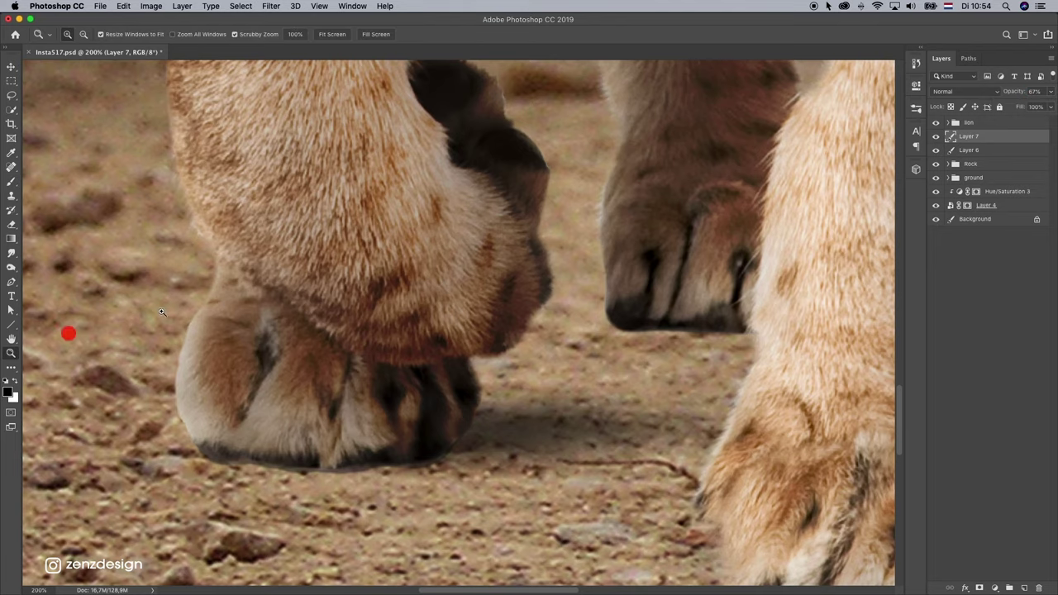
alt+click(494, 293)
alt+click(494, 293)
alt+click(496, 296)
alt+click(385, 412)
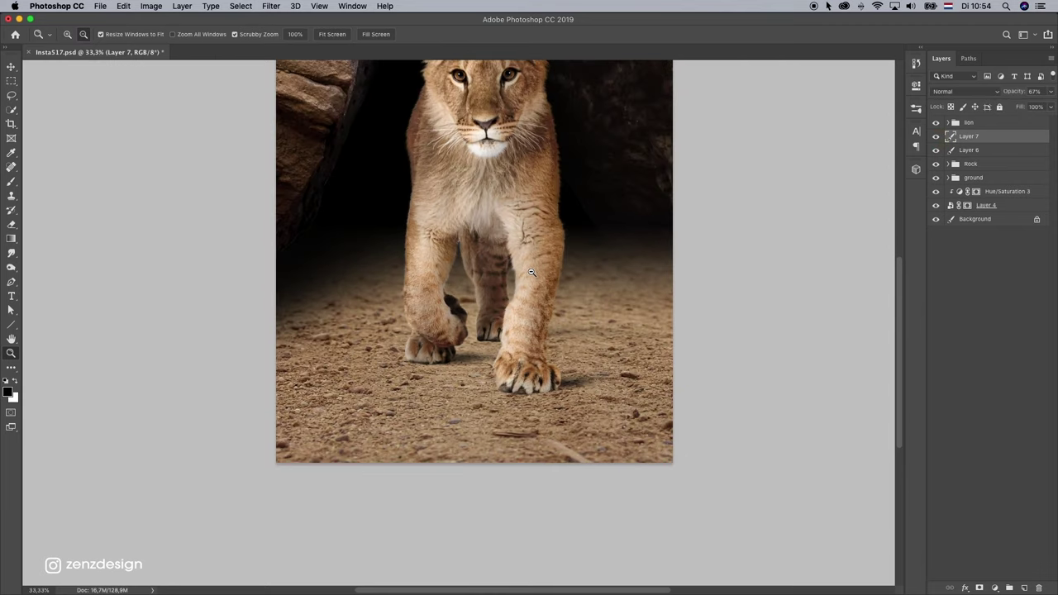
alt+click(535, 331)
click(535, 331)
click(562, 397)
click(594, 385)
drag(594, 385, 471, 101)
click(501, 278)
Step: Set the contact-shadow layer's opacity to 88%, and try extra strokes beneath the nearest front paw and undo them
click(10, 181)
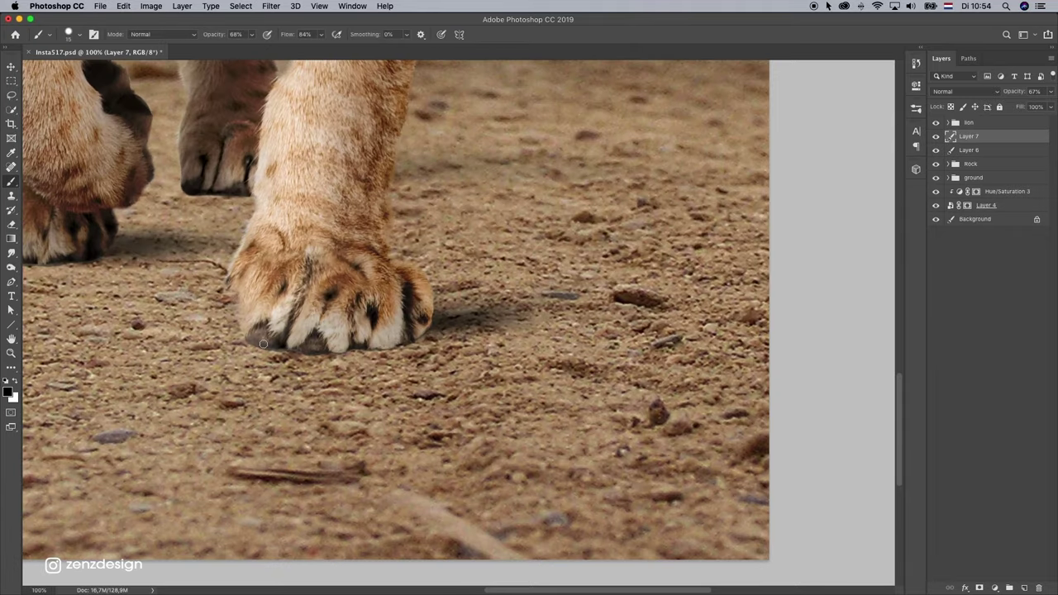
key(super+z)
click(1049, 93)
drag(285, 345, 431, 337)
key(super+z)
key(super+z)
drag(282, 346, 356, 345)
key(super+z)
Step: Examine the whole composite and the paws to judge how the lion sits on the ground
click(10, 353)
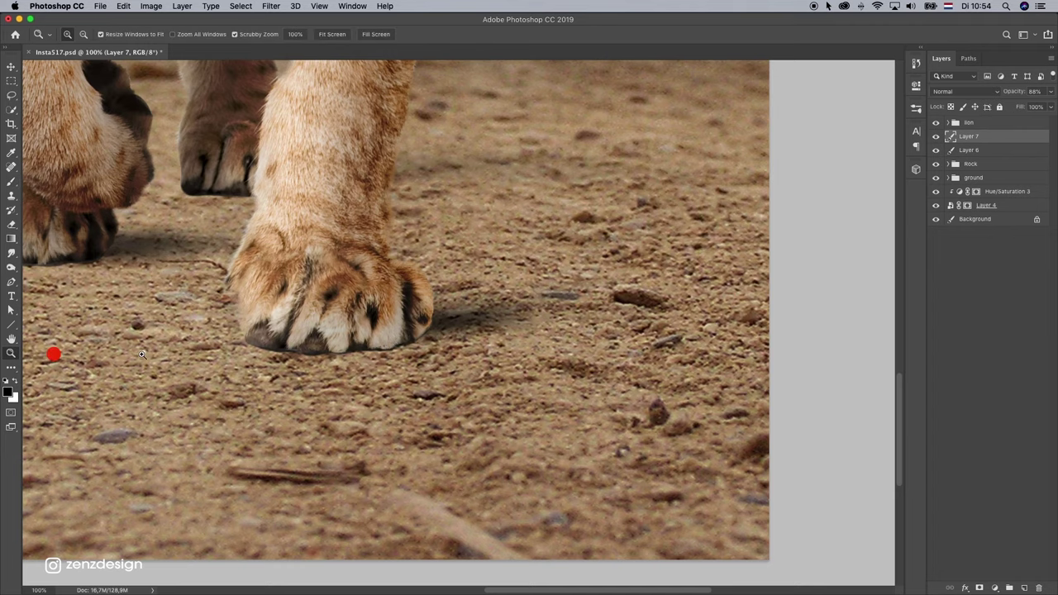
alt+click(438, 335)
alt+click(420, 349)
alt+click(421, 349)
drag(454, 302, 492, 338)
alt+click(492, 290)
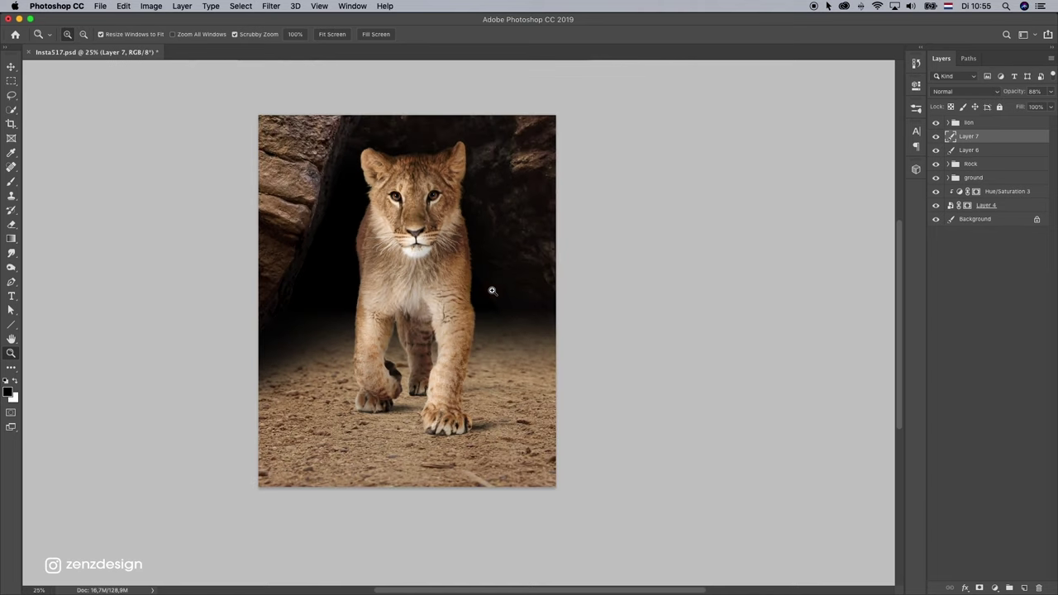
click(450, 294)
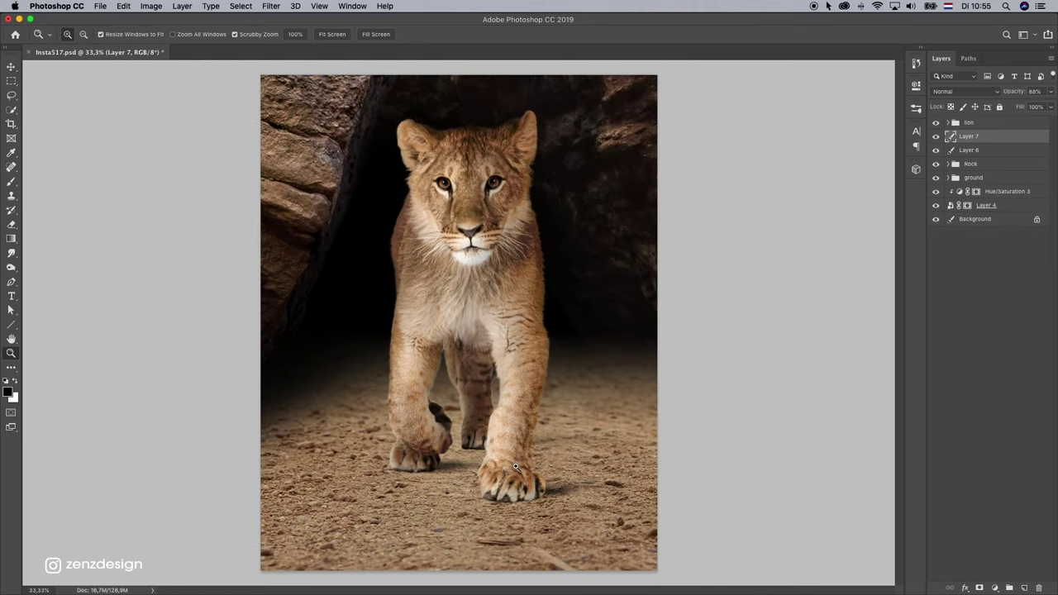
click(471, 451)
click(470, 451)
alt+click(731, 395)
alt+click(731, 396)
drag(378, 172, 669, 265)
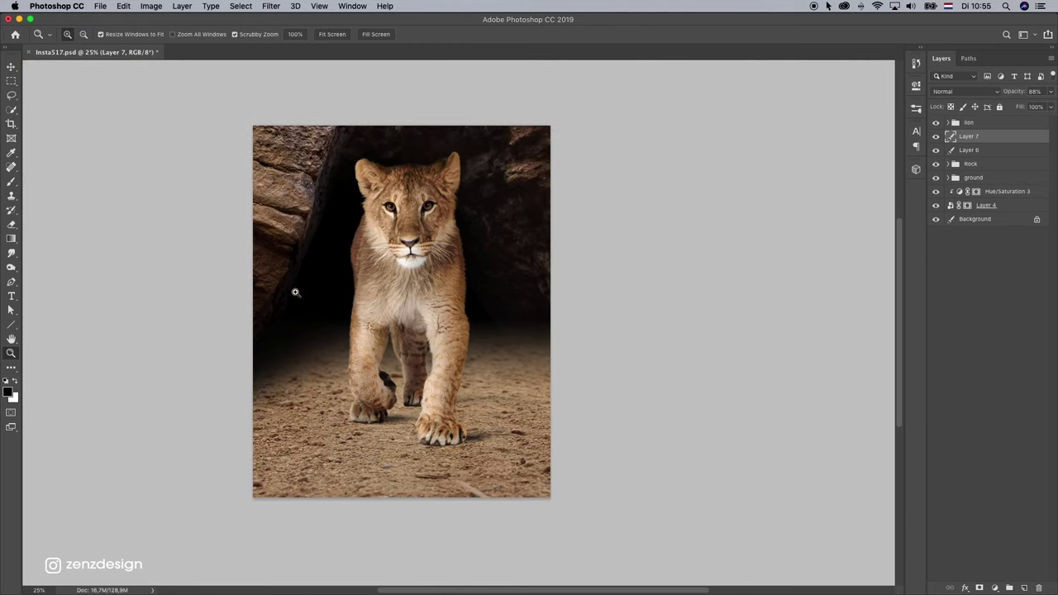
Step: Save the document and add a new layer directly above Layer 6
key(super+s)
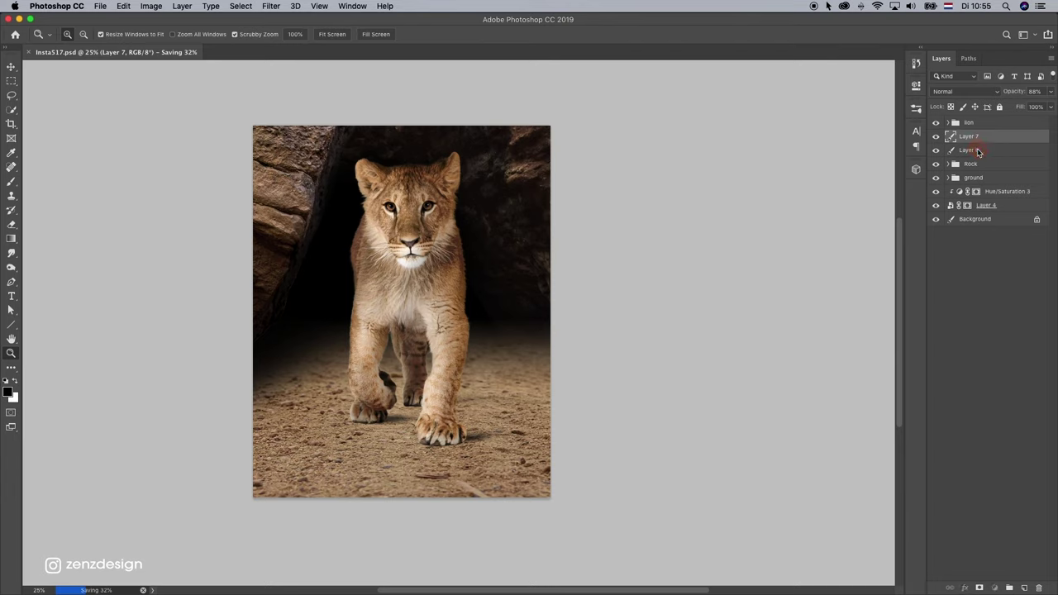
click(977, 152)
click(1023, 587)
Step: Set up a large, soft black brush with 14% opacity and 19% flow
click(10, 182)
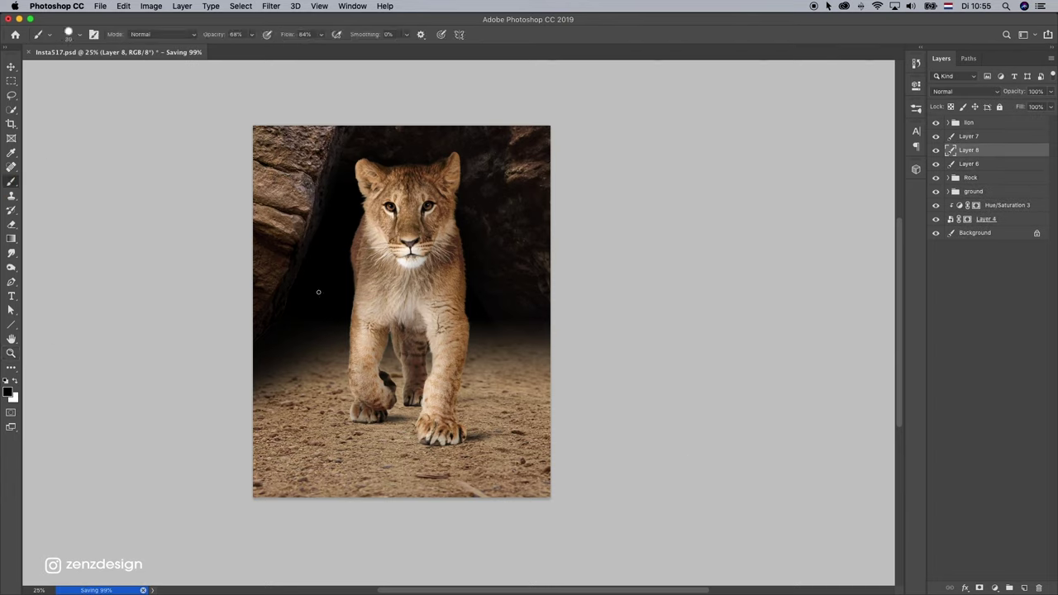
key(bracketright)
key(bracketright)
key(bracketright)
key(bracketright)
key(bracketright)
key(bracketright)
key(bracketright)
key(bracketright)
click(79, 34)
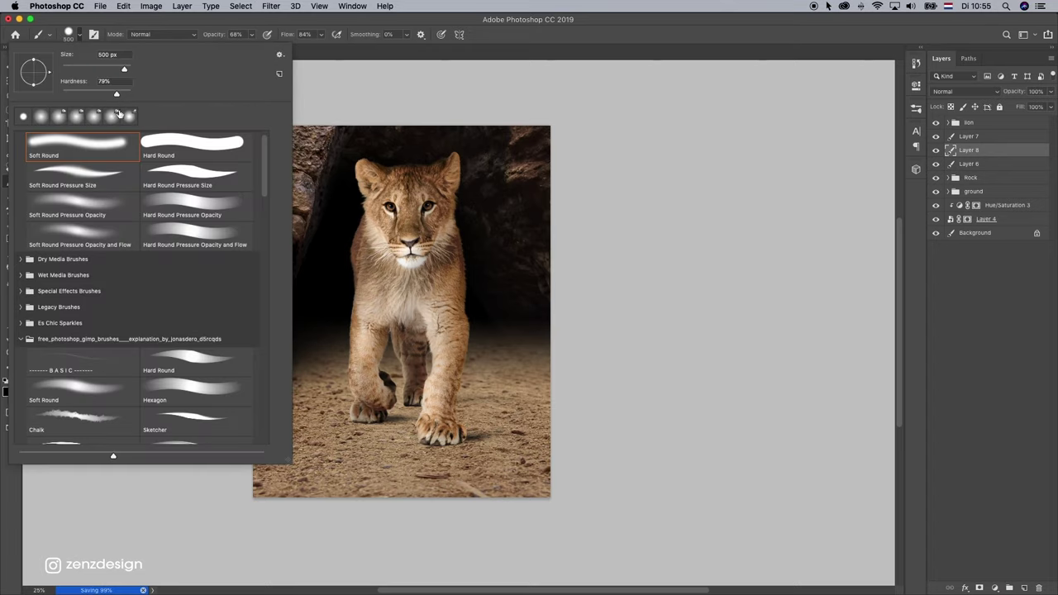
click(246, 22)
click(251, 34)
click(321, 35)
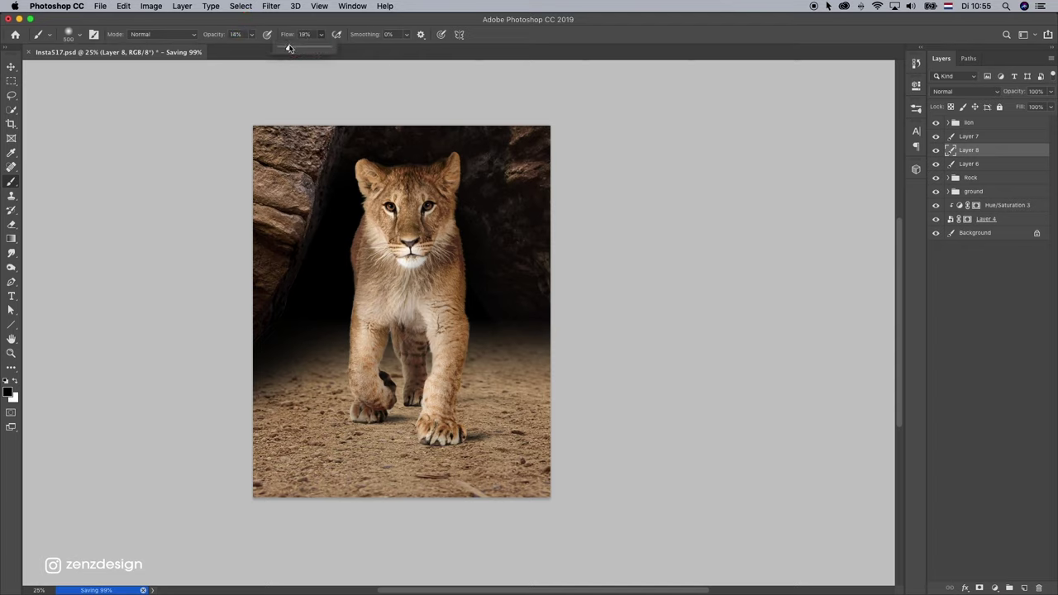
click(389, 280)
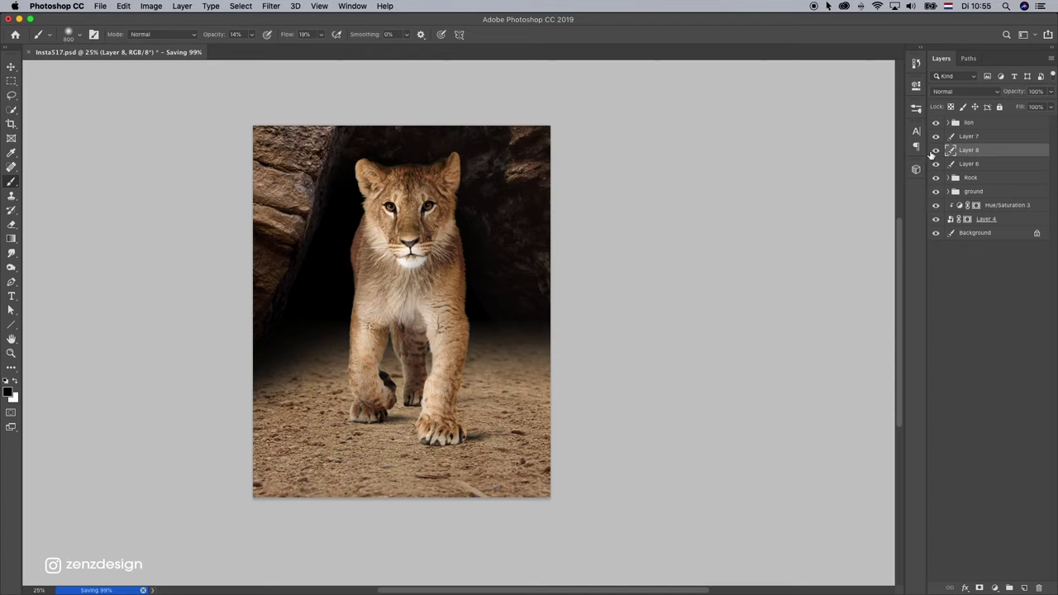
Step: Paint broad, faint shading over the ground beside the lion toward the image edges, reducing the brush to 400 px
click(654, 437)
click(598, 433)
mouse_move(458, 364)
mouse_down()
mouse_move(486, 363)
mouse_move(568, 440)
mouse_up()
click(281, 336)
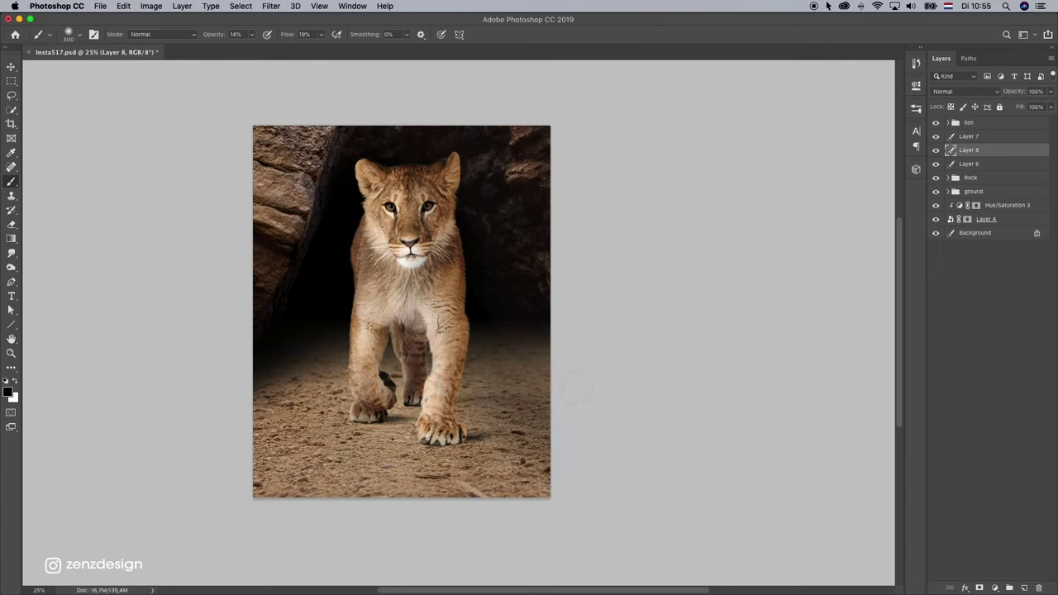
click(623, 461)
click(434, 420)
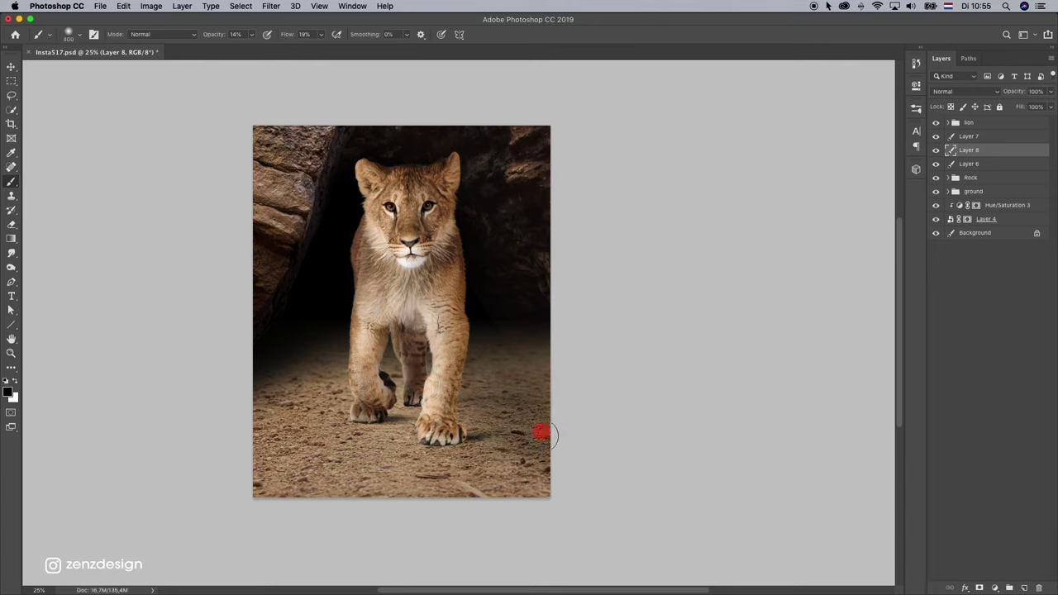
click(595, 394)
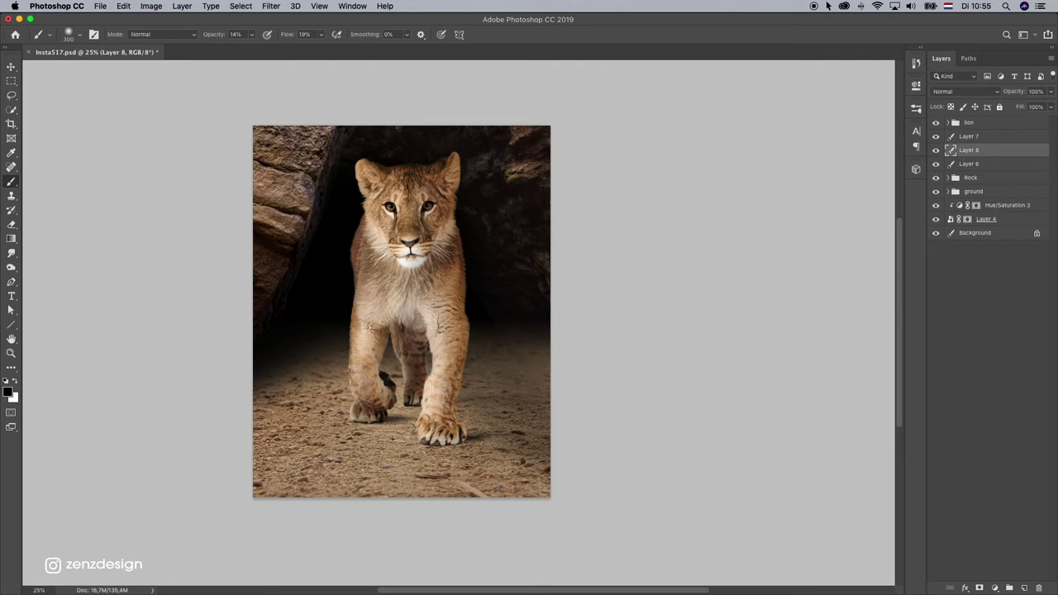
Step: Deepen the ground shading around the front paws and right side with a 300 px brush, undoing the unwanted strokes
click(500, 374)
drag(484, 404, 397, 420)
click(495, 423)
click(494, 417)
key(super+z)
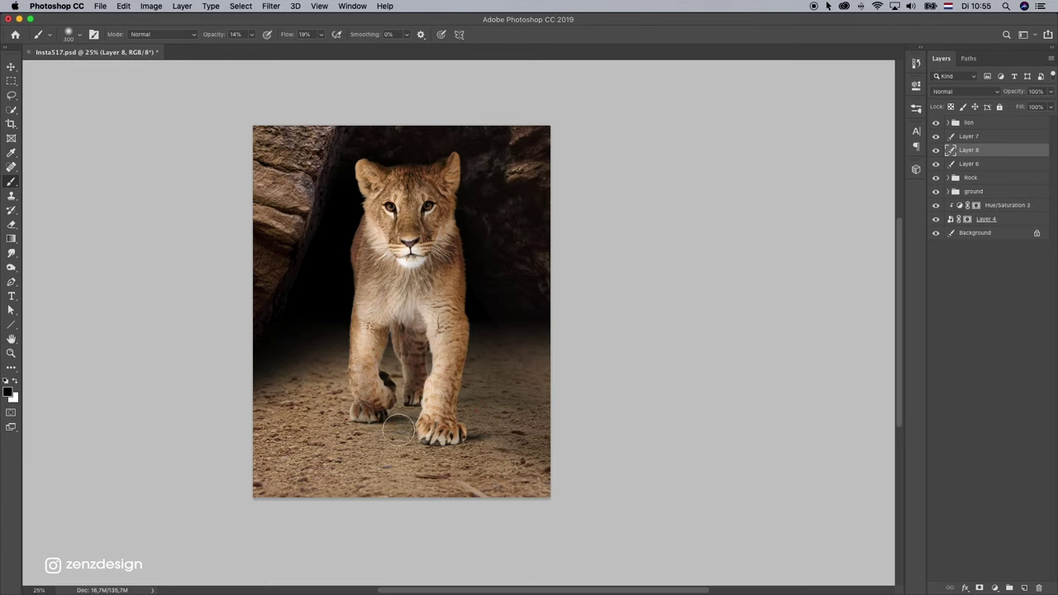
click(538, 394)
key(z)
key(super+z)
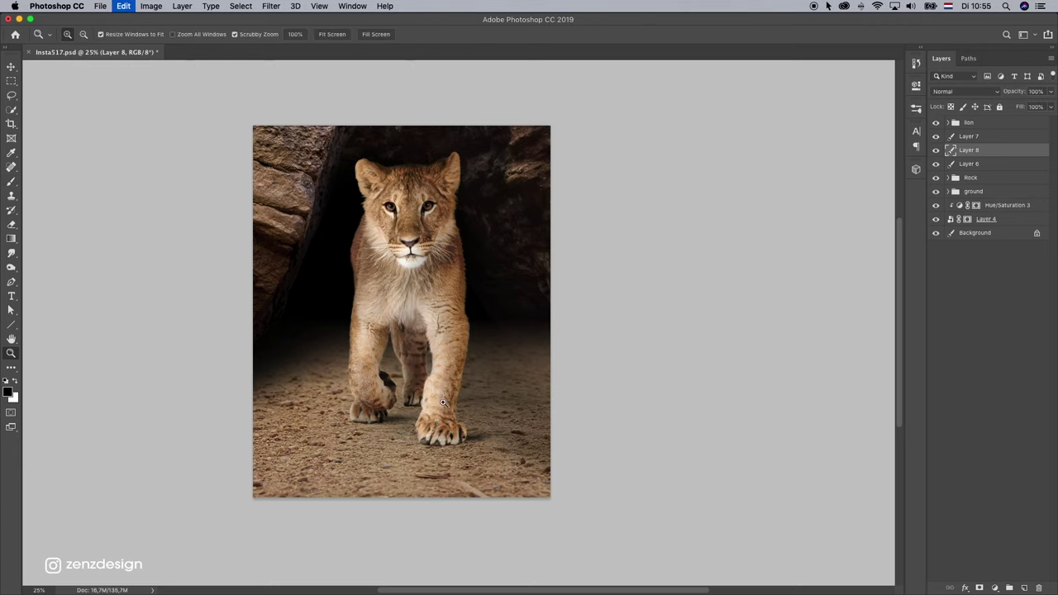
Step: Inspect the ground shading at several magnifications and compare the image with Layer 8 hidden and shown
drag(442, 402, 504, 402)
alt+click(439, 409)
alt+click(438, 411)
alt+click(438, 411)
alt+click(366, 314)
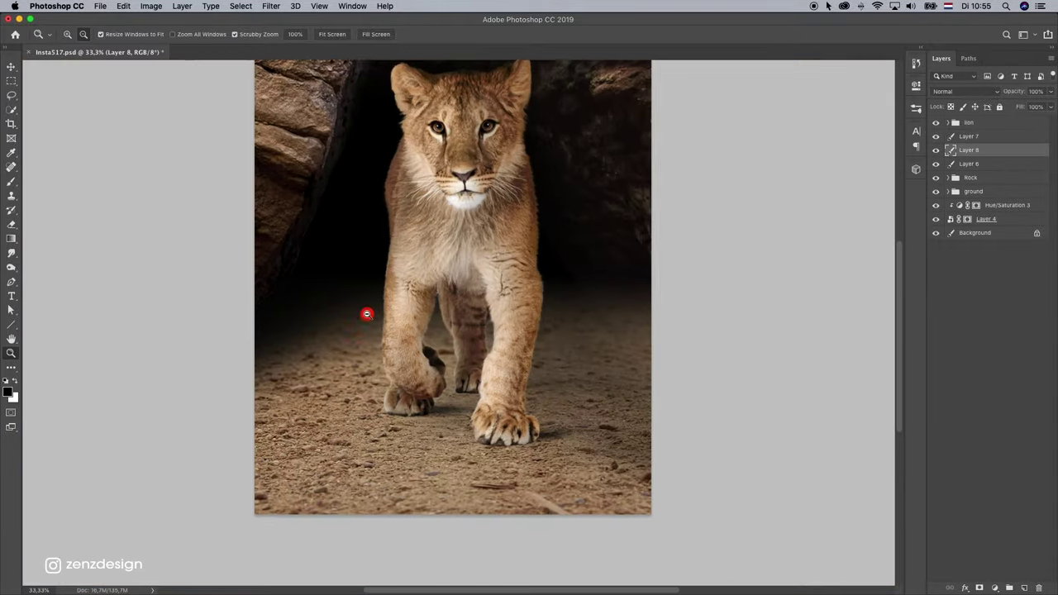
alt+click(367, 314)
drag(545, 258, 392, 248)
key(b)
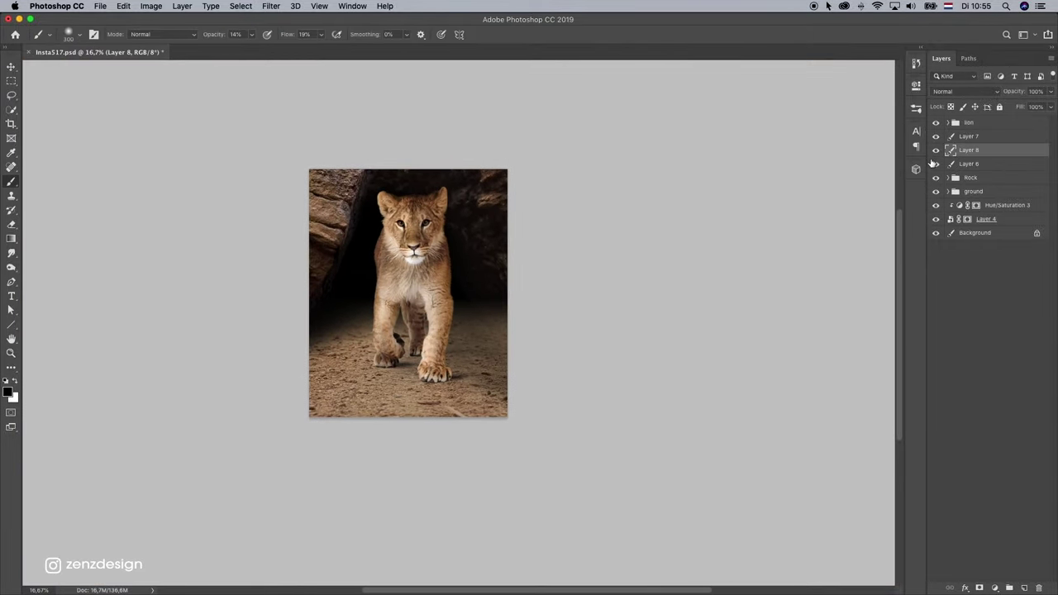
click(935, 150)
click(935, 150)
click(10, 353)
click(455, 366)
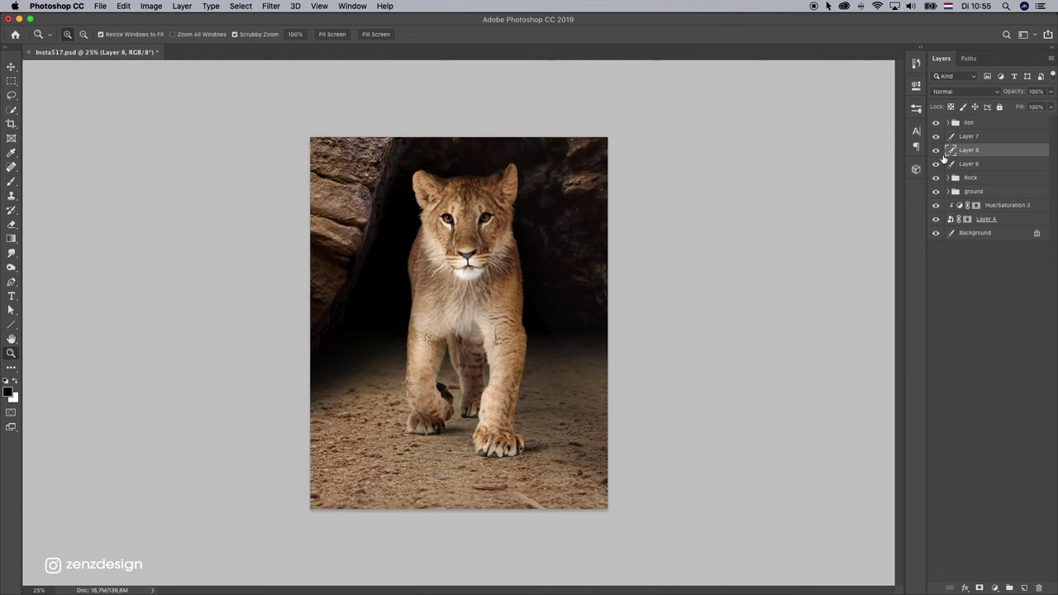
click(935, 150)
click(935, 149)
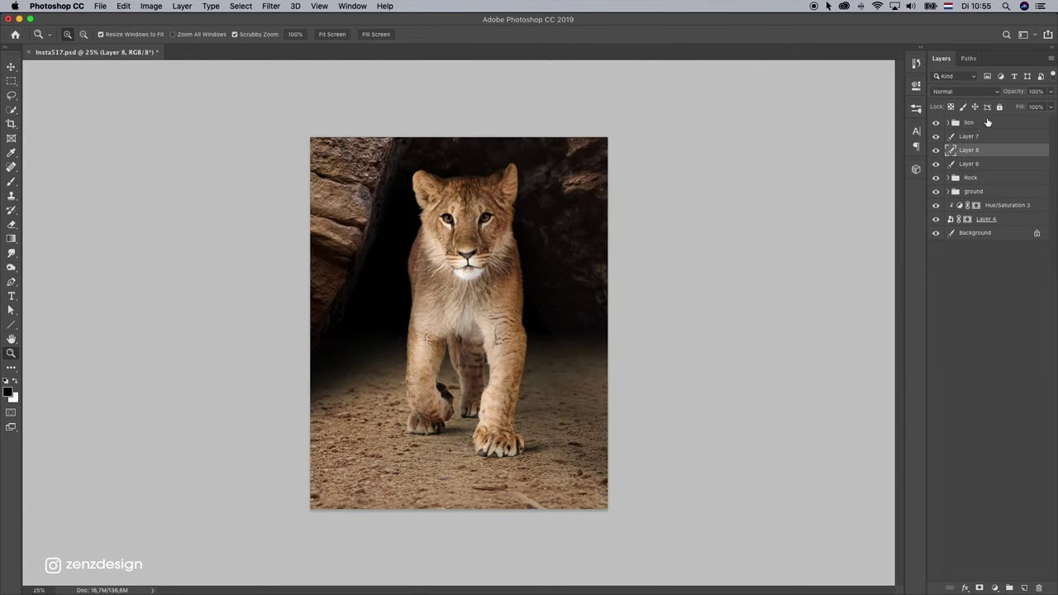
Step: Erase excess shading from the ground in front of and beside the paws with a soft 250 px eraser, undoing one stroke
click(11, 224)
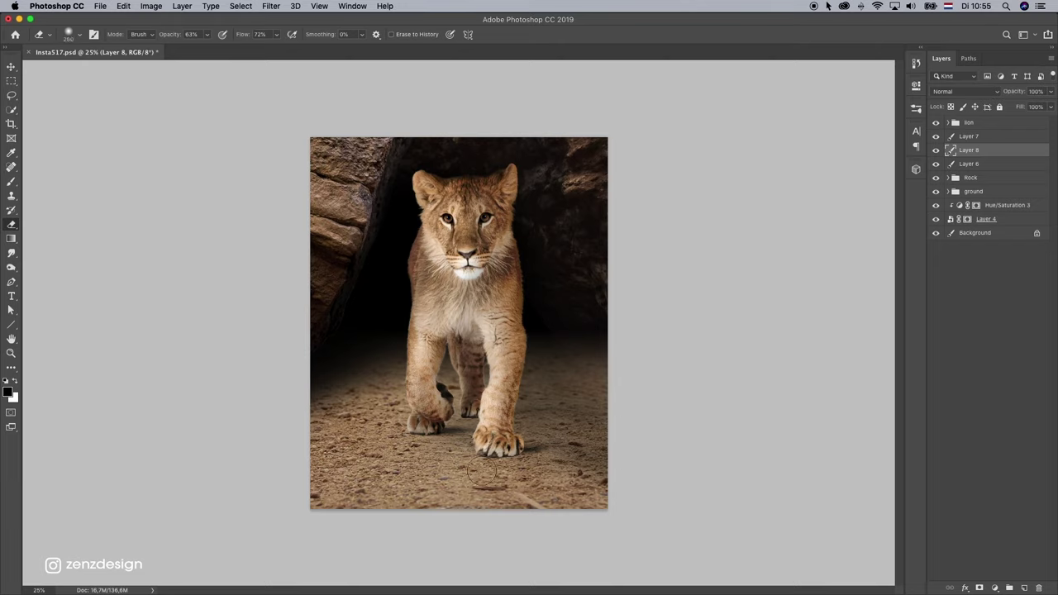
mouse_move(481, 469)
mouse_down()
mouse_move(428, 452)
mouse_move(490, 465)
mouse_move(331, 473)
mouse_up()
mouse_move(380, 409)
mouse_down()
mouse_move(424, 403)
mouse_move(443, 459)
mouse_up()
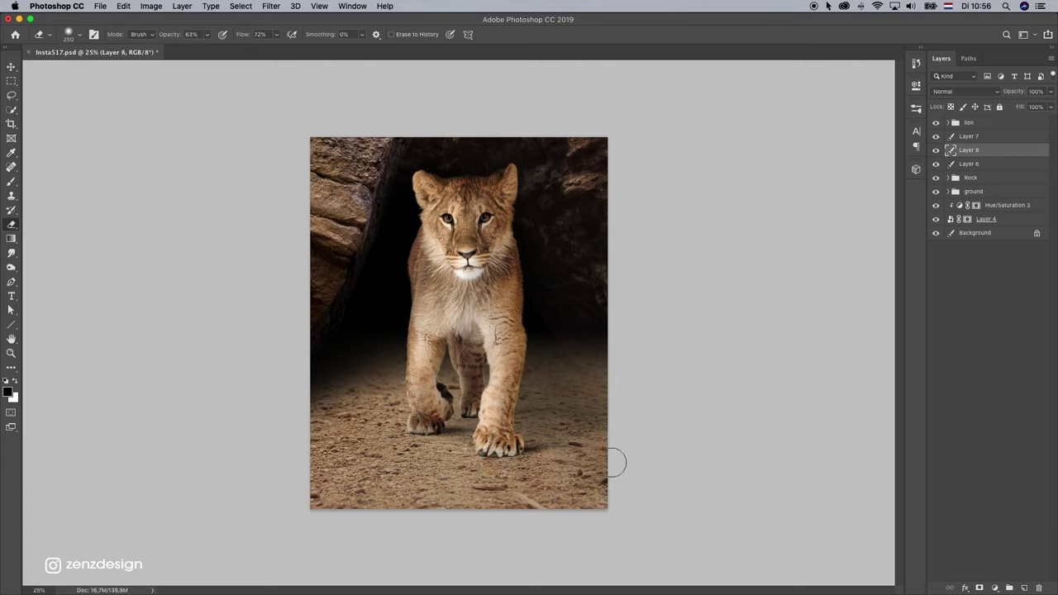
key(super+z)
drag(535, 463, 803, 454)
drag(556, 459, 755, 437)
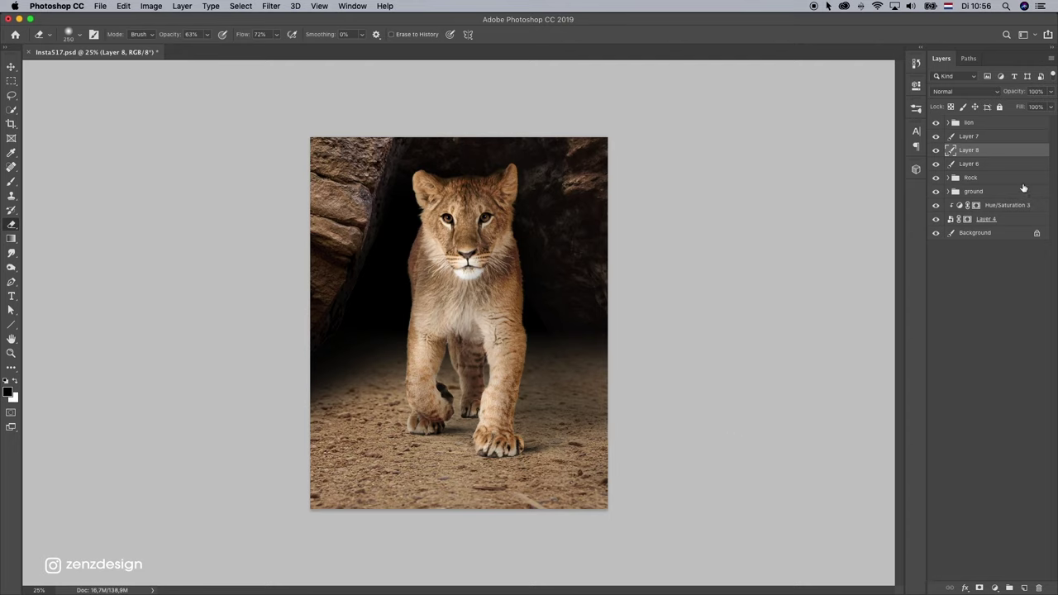
Step: Compare the composite with Layer 8's ground shading hidden and shown
click(935, 150)
click(935, 150)
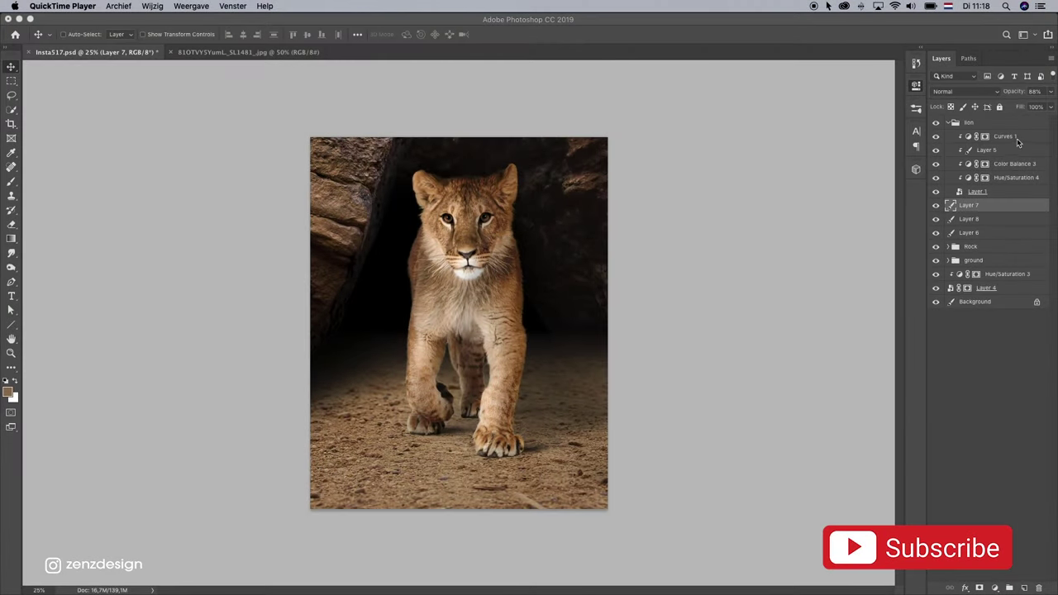
Step: Add a second Curves adjustment above Curves 1, clipped to the lion, and pull the midtones down to darken it
click(1014, 137)
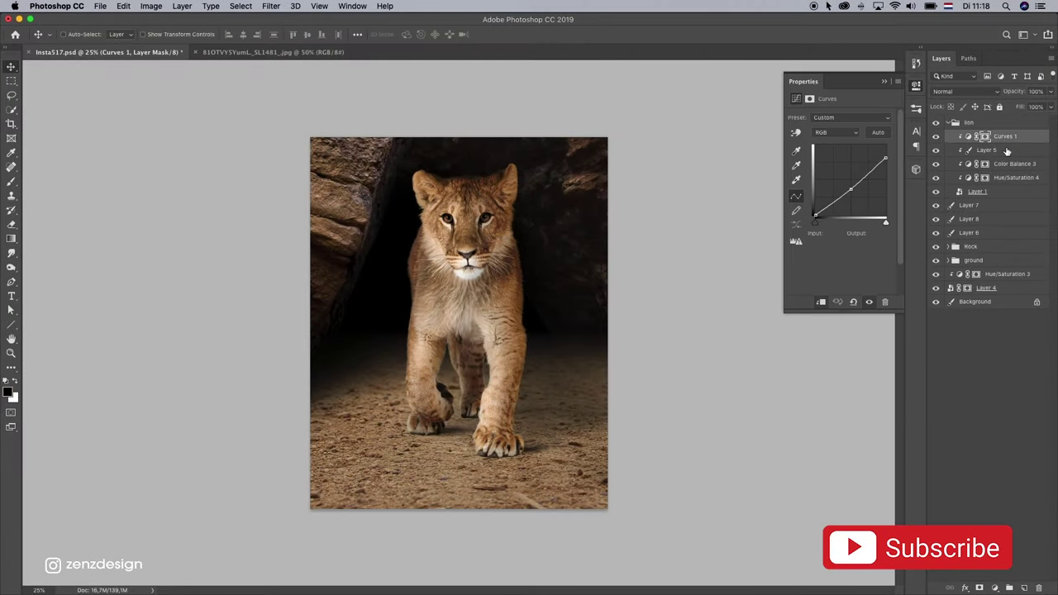
click(994, 588)
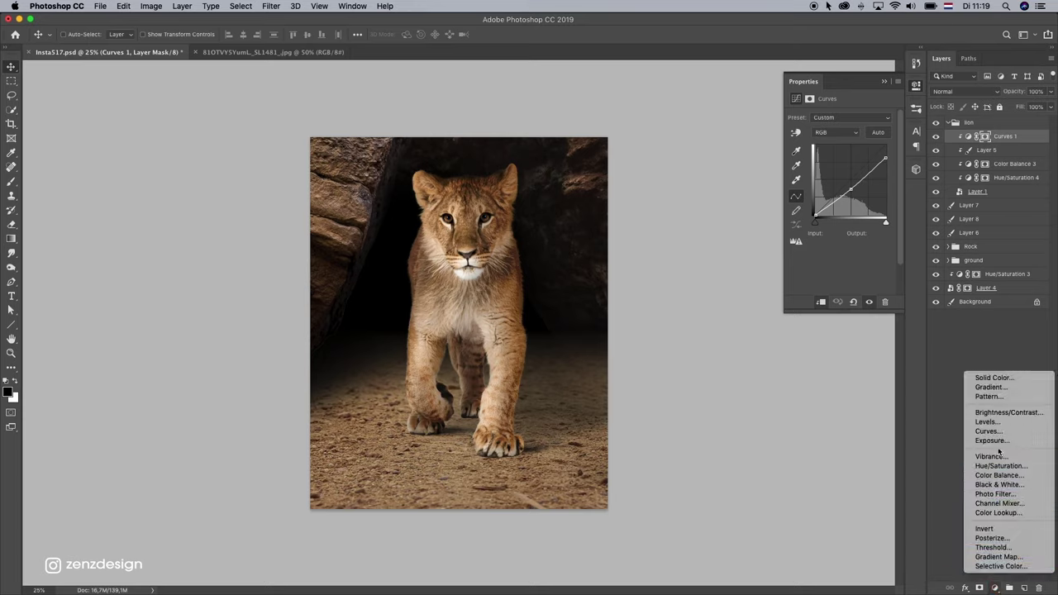
click(988, 431)
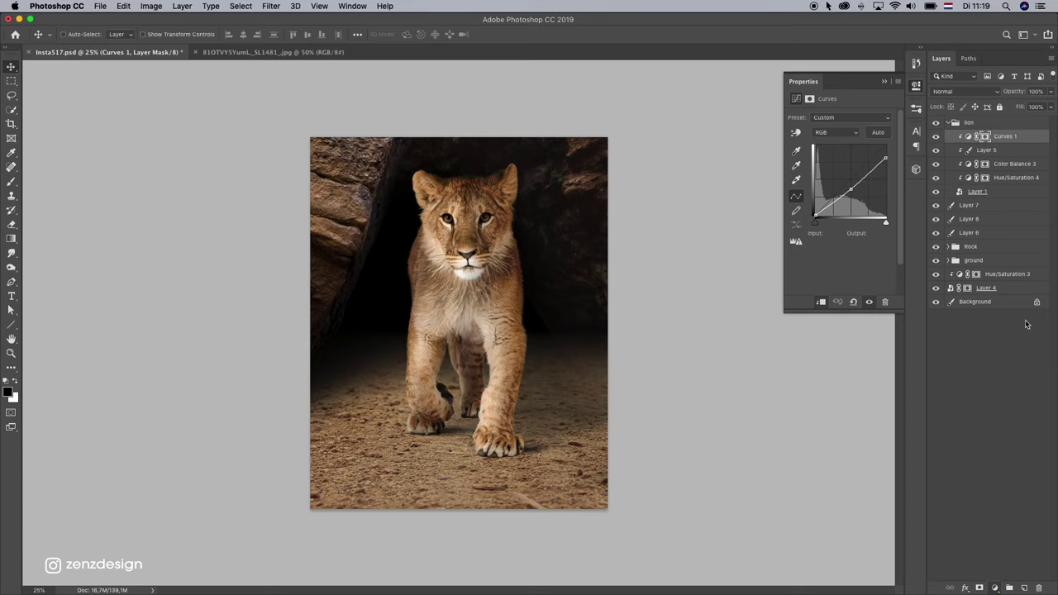
click(821, 303)
drag(885, 147, 858, 185)
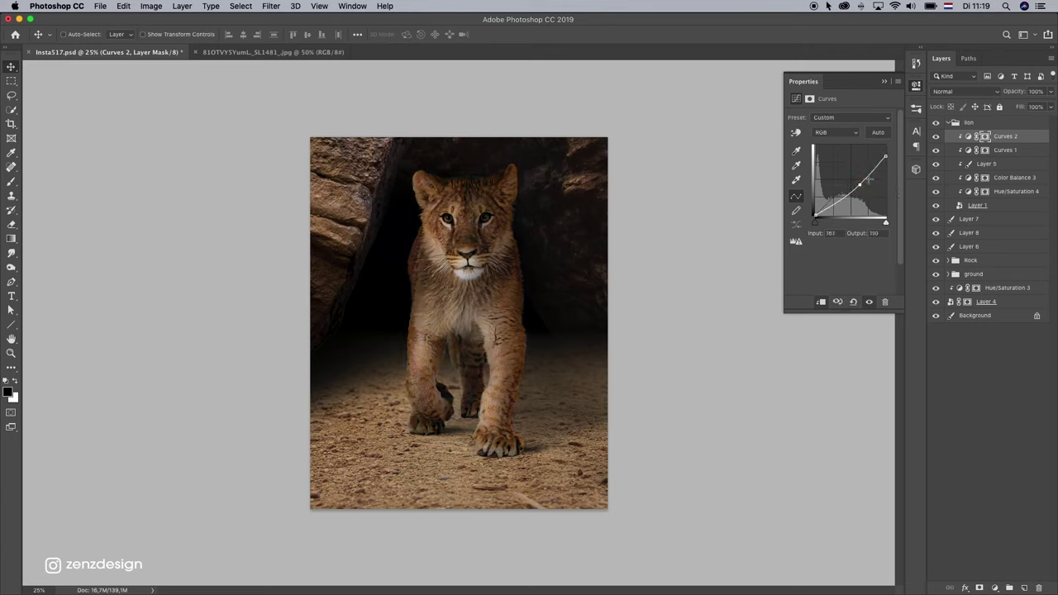
Step: Target the Curves 2 layer mask at 50% magnification and ready the Brush tool with black as the foreground colour
click(984, 137)
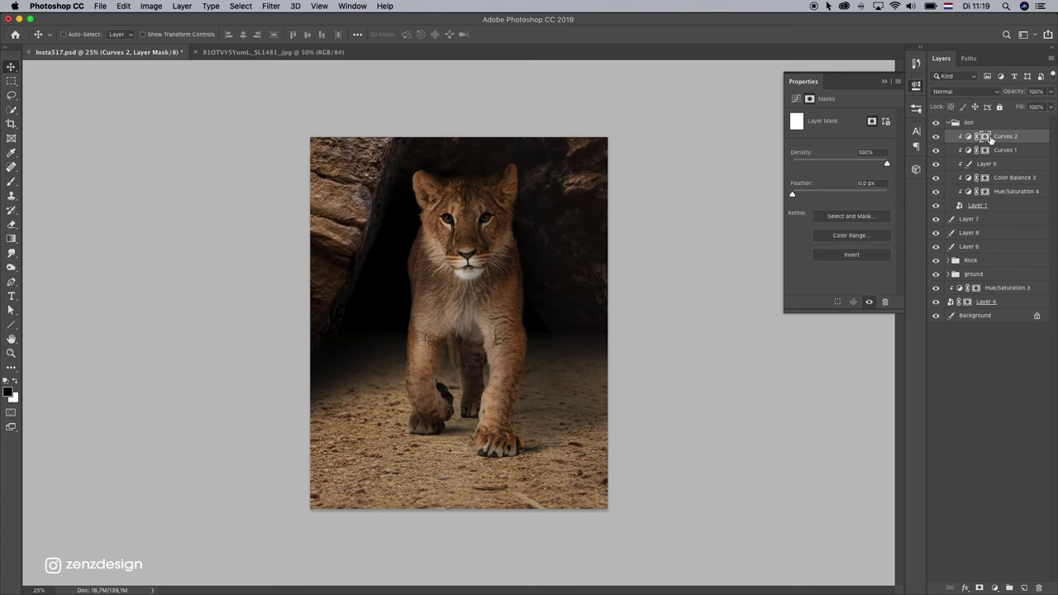
click(11, 353)
click(483, 287)
click(221, 242)
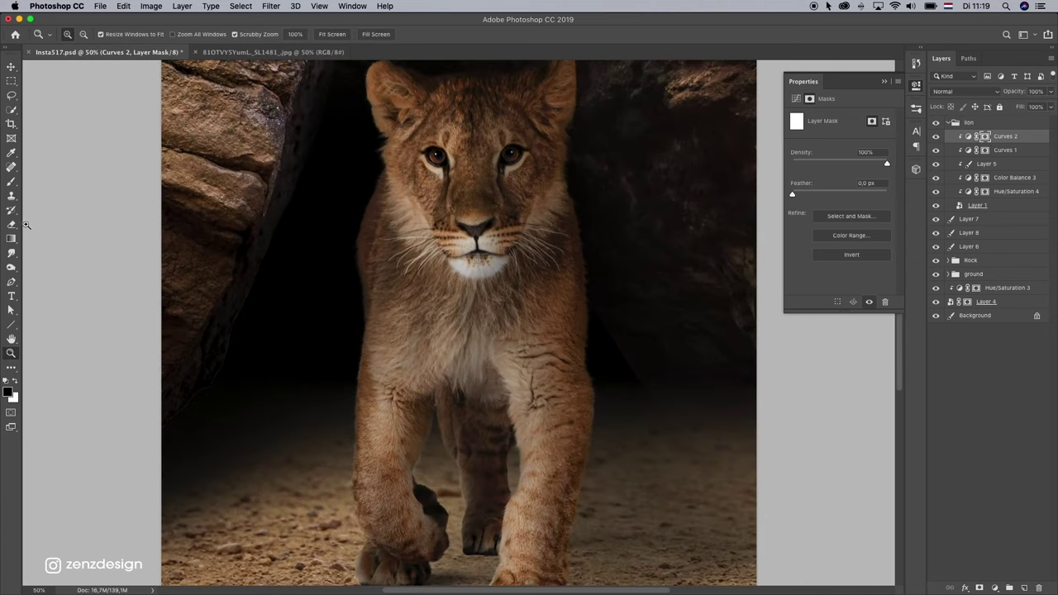
click(17, 182)
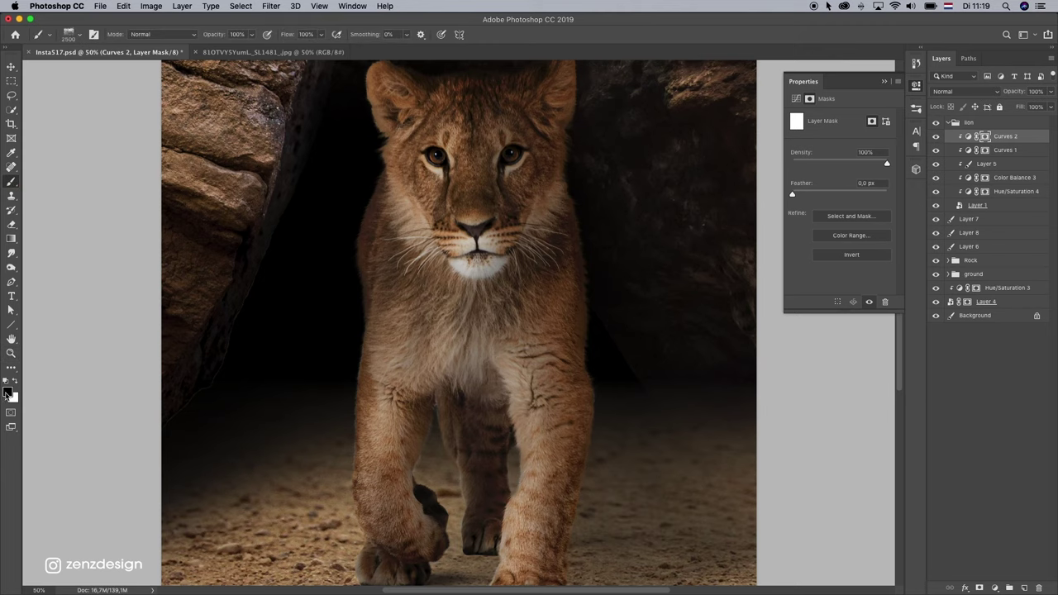
click(7, 393)
key(Return)
Step: Choose the Soft Round brush from General Brushes and set its opacity to 56% and flow to 66%
click(76, 35)
click(76, 34)
click(76, 35)
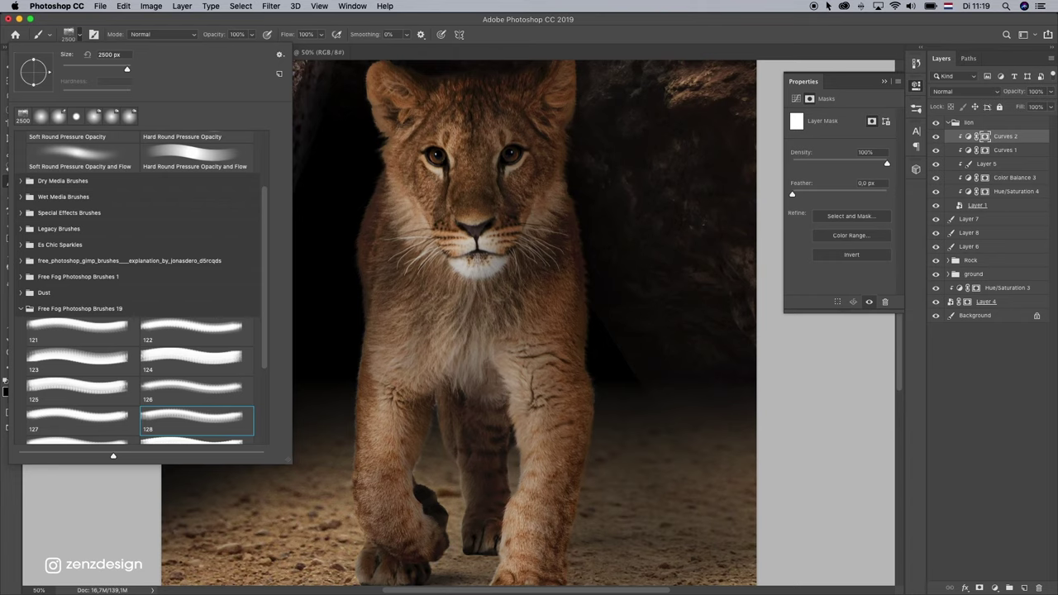
scroll(259, 149, up, 5)
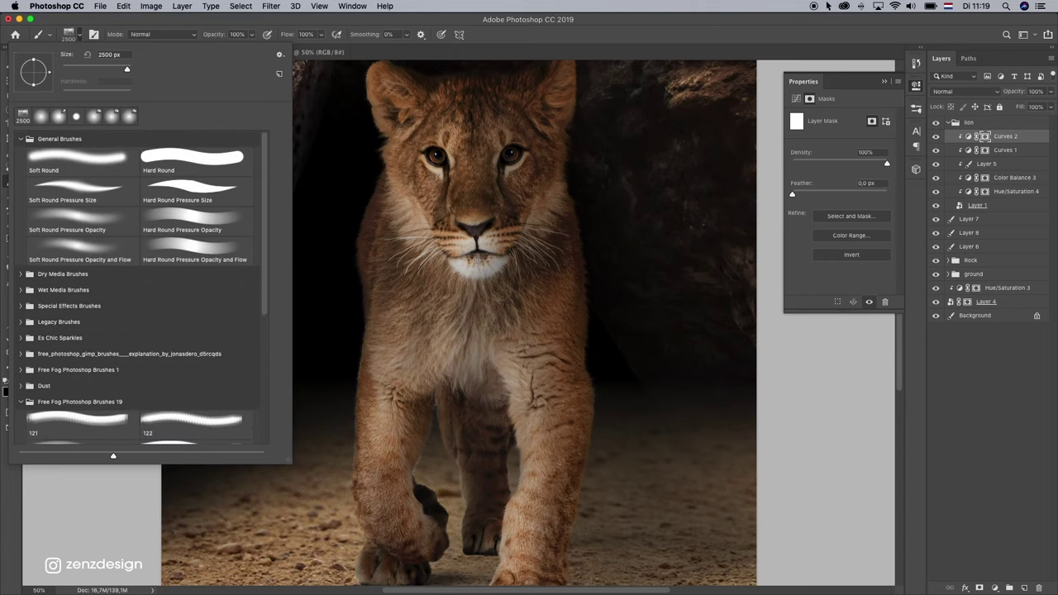
click(61, 161)
click(280, 15)
click(237, 33)
text(56)
click(316, 35)
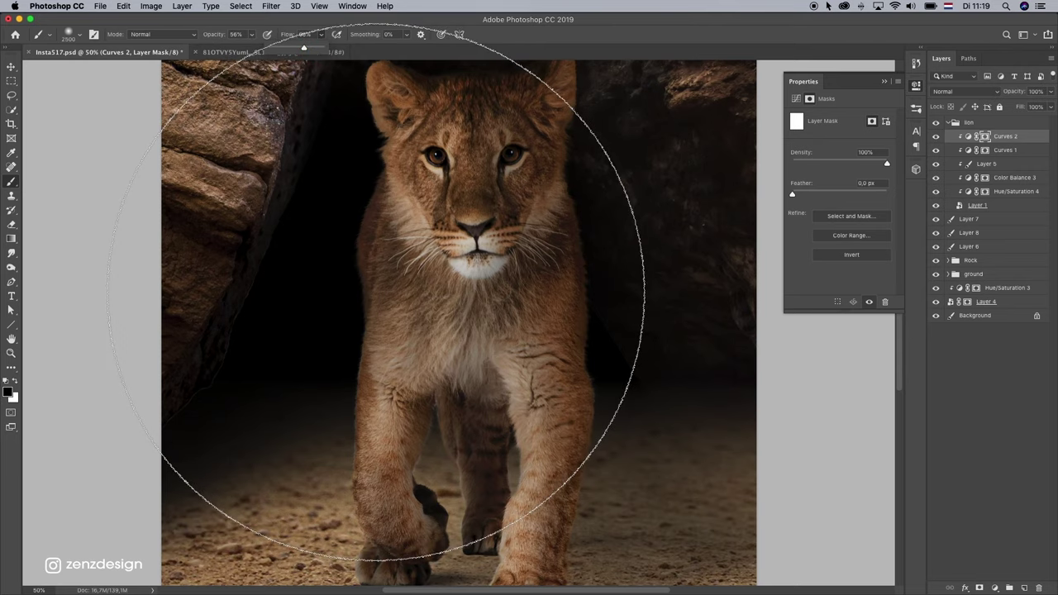
click(380, 291)
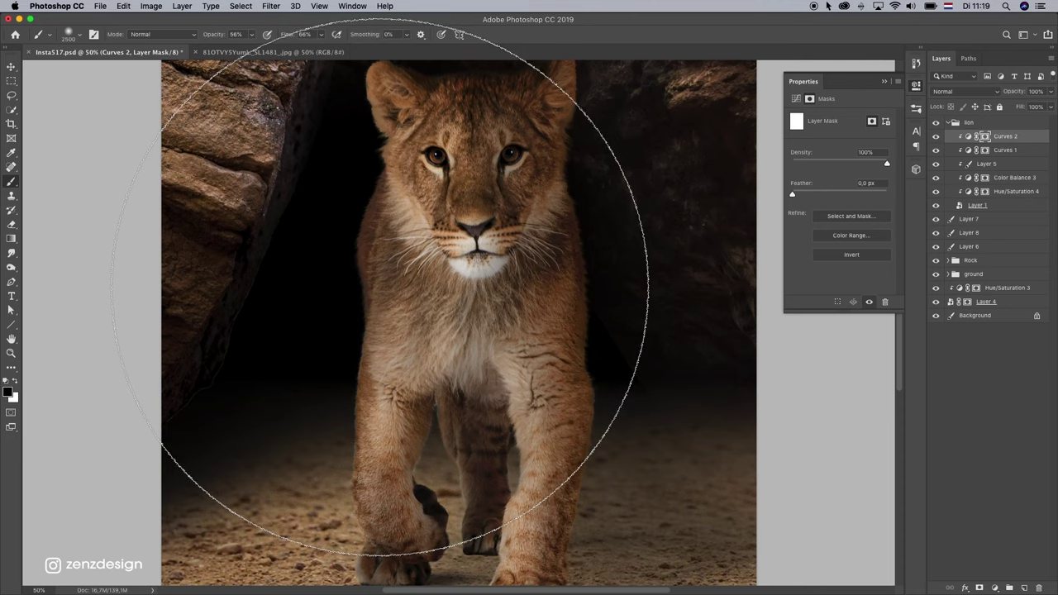
Step: Reduce the brush to 600 px and paint black on the Curves 2 mask to lighten the lion's face, chest and left shoulder
key(bracketleft)
key(bracketleft)
key(bracketleft)
key(bracketleft)
key(bracketleft)
key(bracketleft)
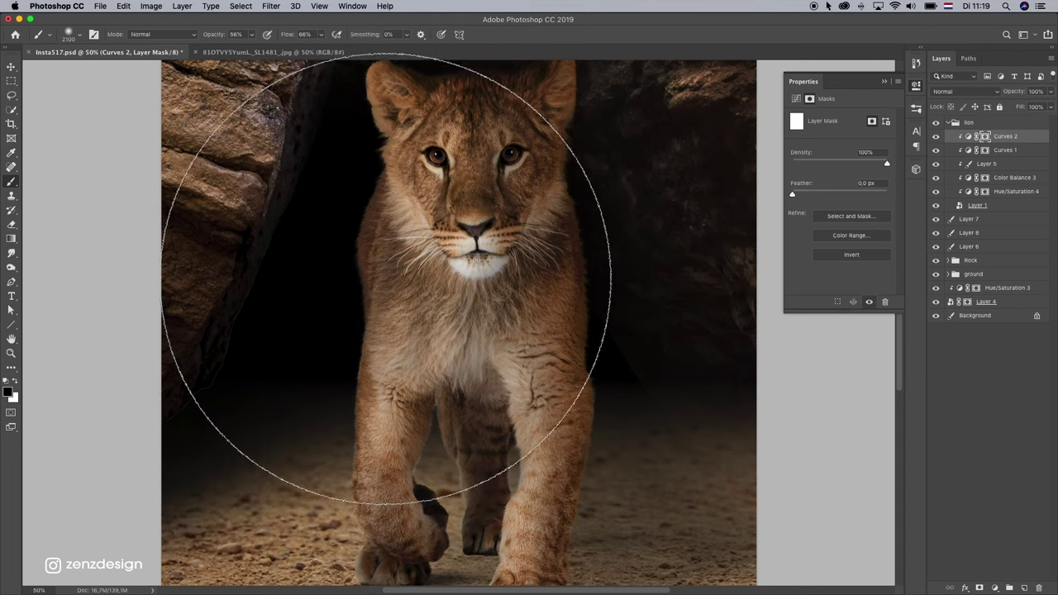
key(bracketleft)
key(bracketleft)
key(bracketleft)
key(bracketleft)
key(bracketleft)
key(bracketleft)
key(bracketleft)
key(bracketleft)
key(bracketleft)
key(bracketleft)
key(bracketleft)
key(bracketleft)
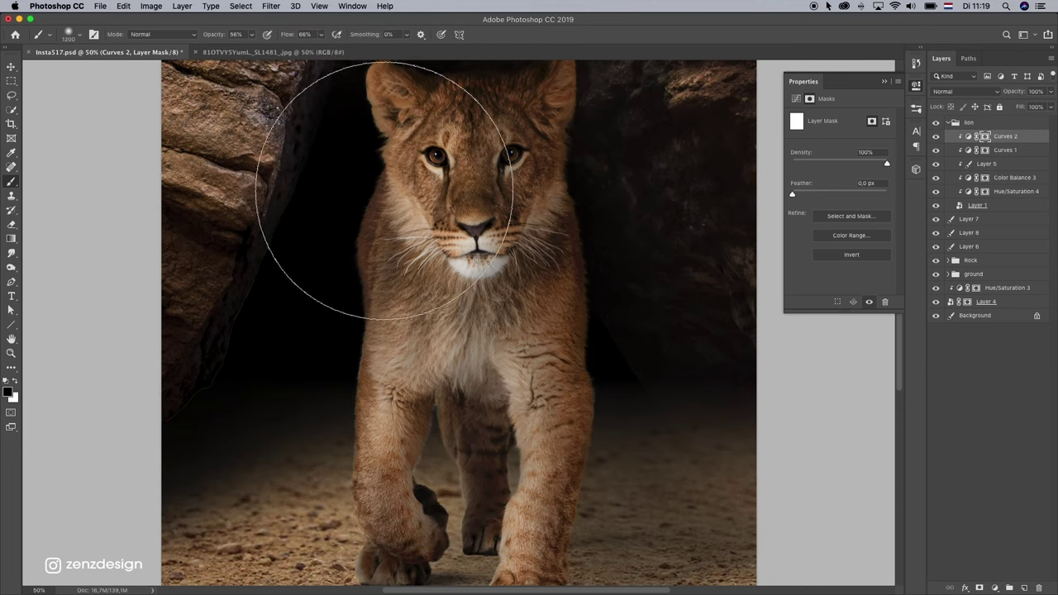
key(bracketleft)
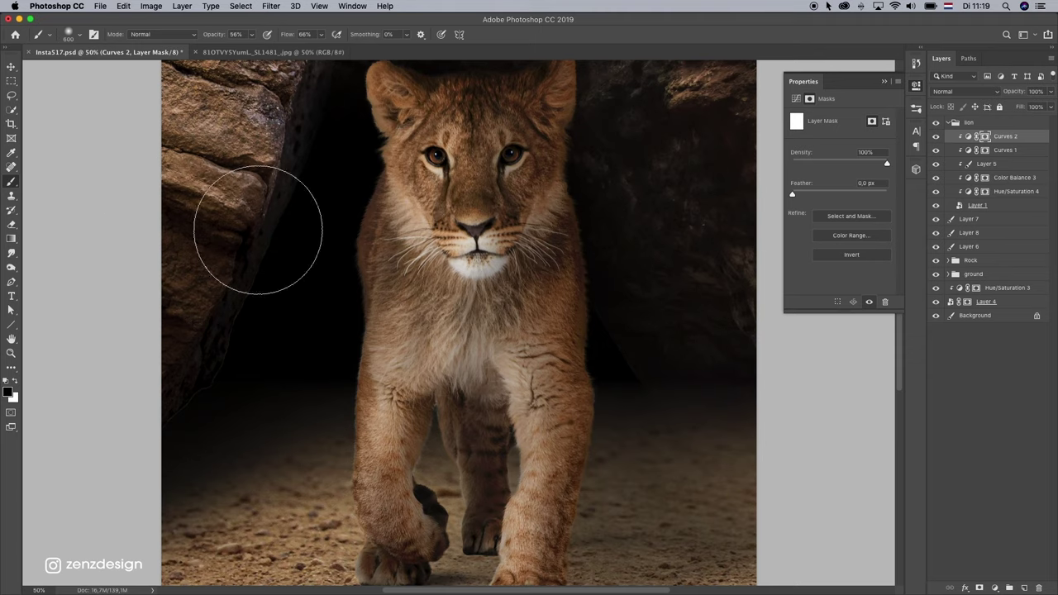
click(423, 186)
click(410, 285)
click(368, 326)
Step: Brighten the lion's eyes and nose bridge on the mask with a 100 px brush at 83% opacity
key(bracketleft)
key(bracketleft)
key(bracketleft)
key(bracketleft)
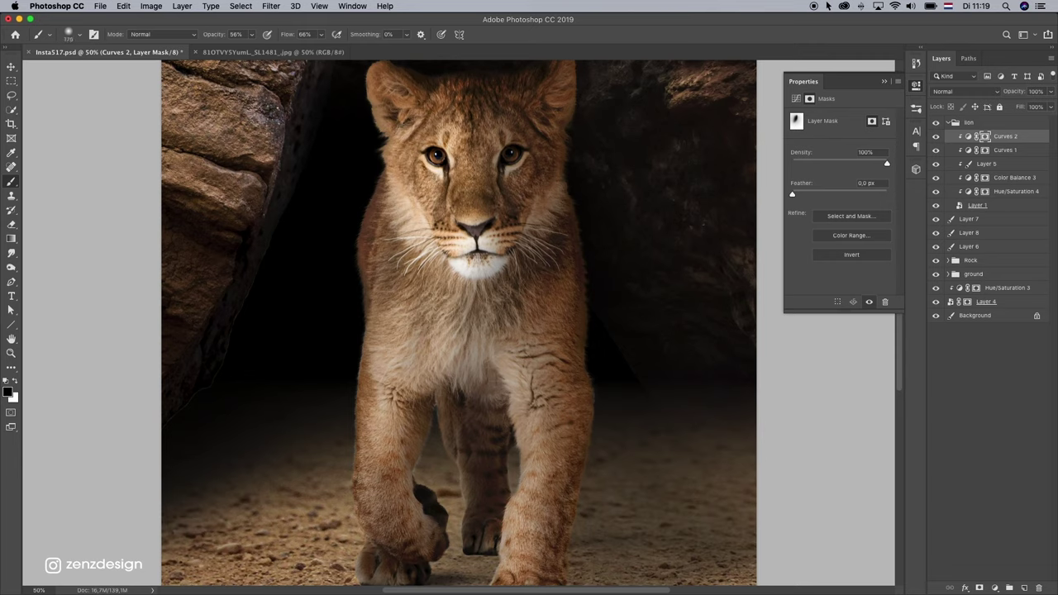
click(252, 35)
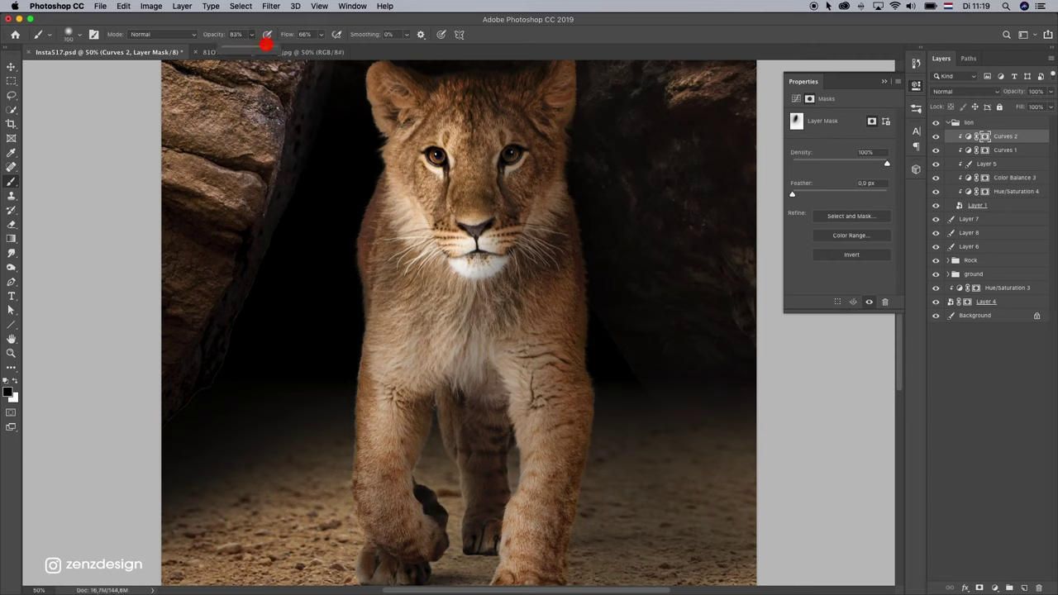
click(434, 156)
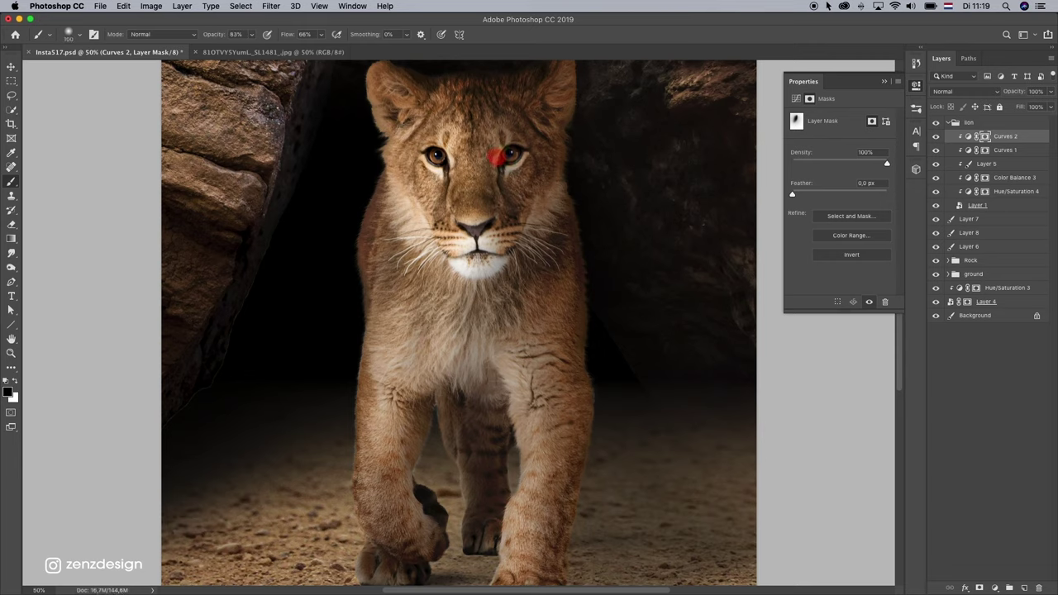
drag(496, 157, 471, 187)
Step: Enlarge the brush and paint the mask over the lion's left ear, cheek, foreleg and chest to restore their light
key(bracketright)
key(bracketright)
key(bracketright)
drag(376, 79, 380, 112)
drag(366, 165, 377, 160)
drag(363, 360, 362, 426)
drag(431, 418, 436, 216)
Step: Try lightening more of the lion's chest and right side on the mask with a slightly smaller brush, then undo the strokes
drag(523, 323, 493, 418)
key(super+z)
key(bracketleft)
mouse_move(524, 302)
mouse_down()
mouse_move(497, 397)
mouse_move(500, 439)
mouse_move(554, 292)
mouse_move(547, 275)
mouse_move(539, 288)
mouse_move(546, 208)
mouse_up()
key(super+z)
key(super+z)
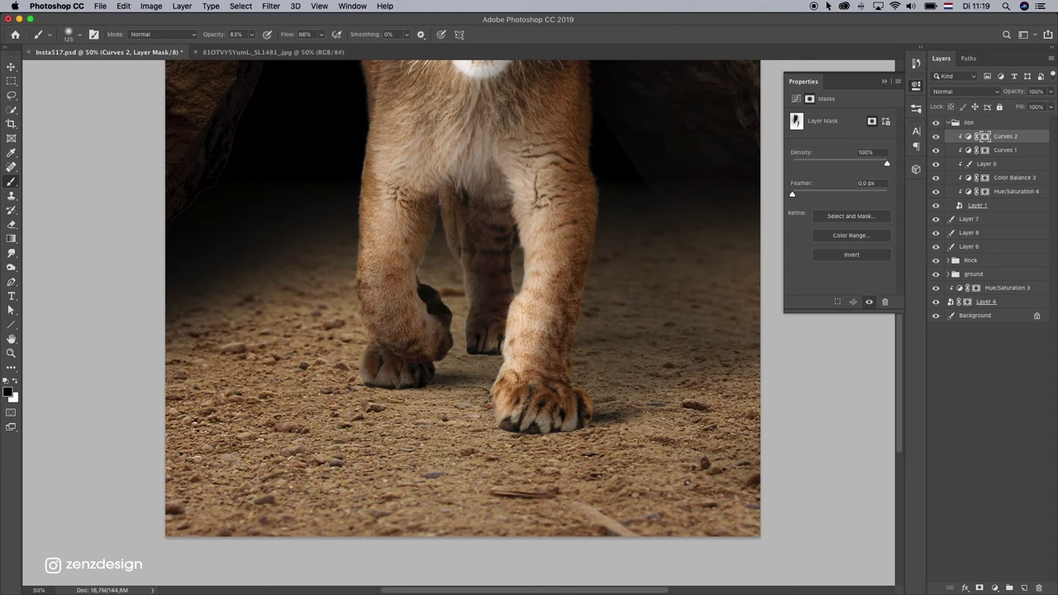
Step: Paint black on the Curves 2 mask down the outer edge of the lion's left foreleg and paw with a 125 px brush
scroll(462, 331, up, 5)
scroll(462, 330, down, 1)
mouse_move(366, 416)
mouse_down()
mouse_move(359, 555)
mouse_move(371, 456)
mouse_move(371, 482)
mouse_up()
key(super+z)
key(super+shift+z)
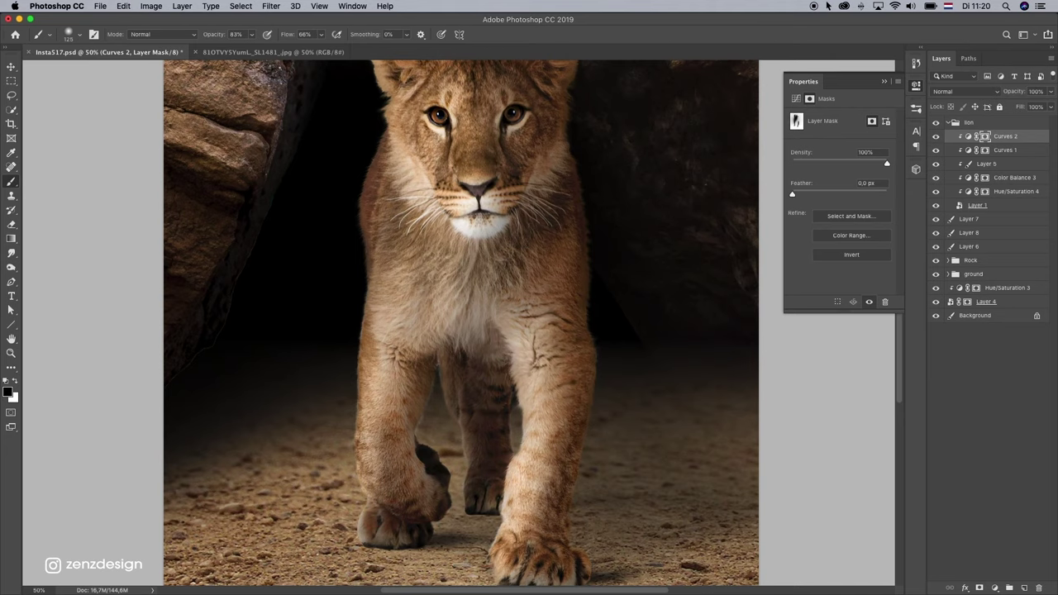
drag(372, 523, 355, 523)
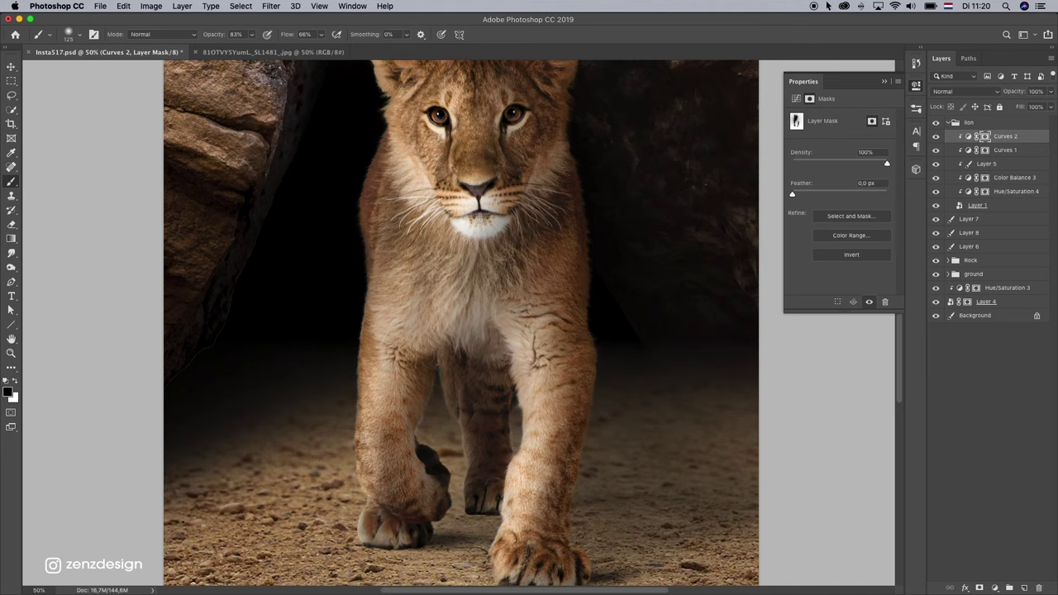
Step: Undo the extra foreleg stroke and paint white on the mask to darken the left edge of the lion's body again
scroll(461, 322, down, 4)
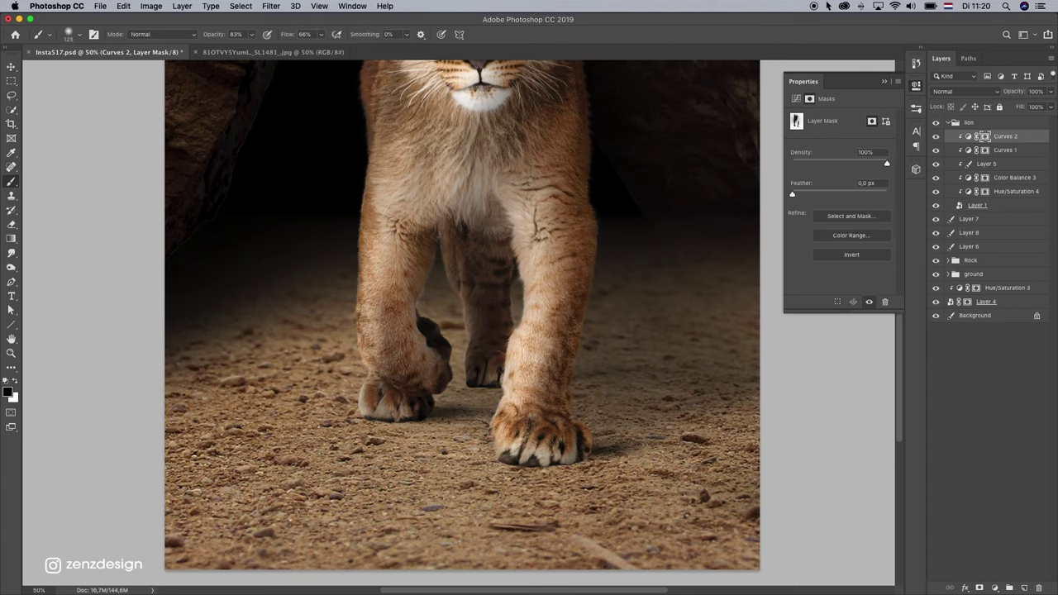
scroll(461, 322, up, 4)
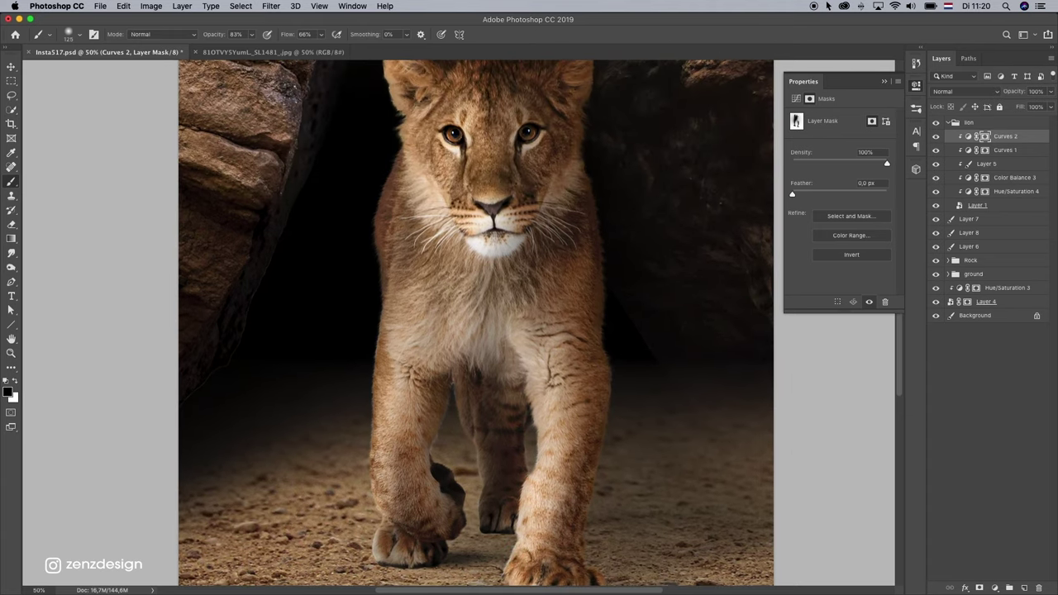
click(395, 419)
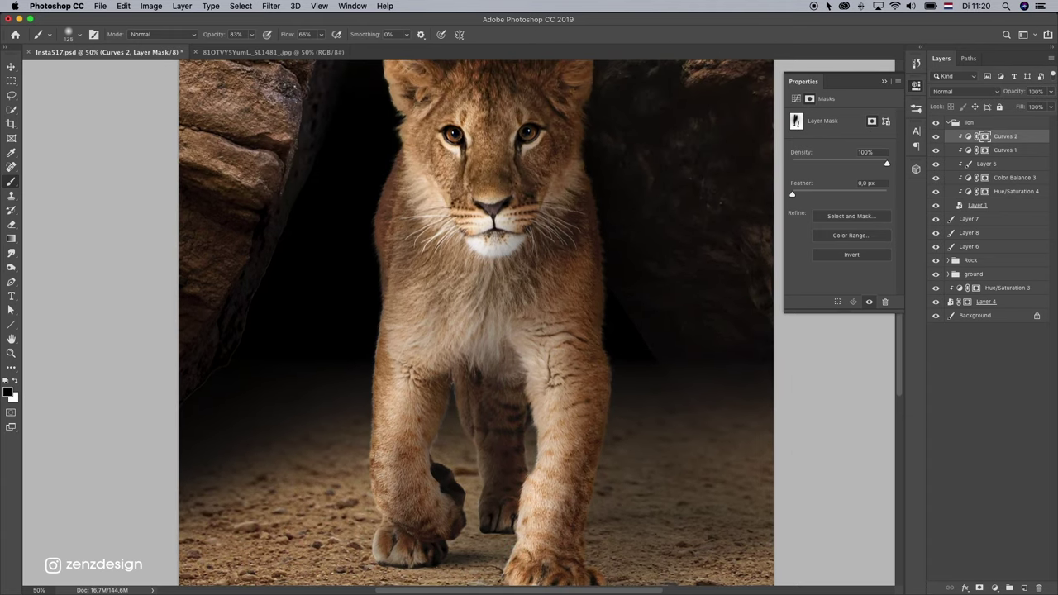
key(super+z)
key(x)
click(195, 287)
mouse_move(367, 264)
mouse_down()
mouse_move(376, 199)
mouse_move(369, 277)
mouse_move(397, 143)
mouse_up()
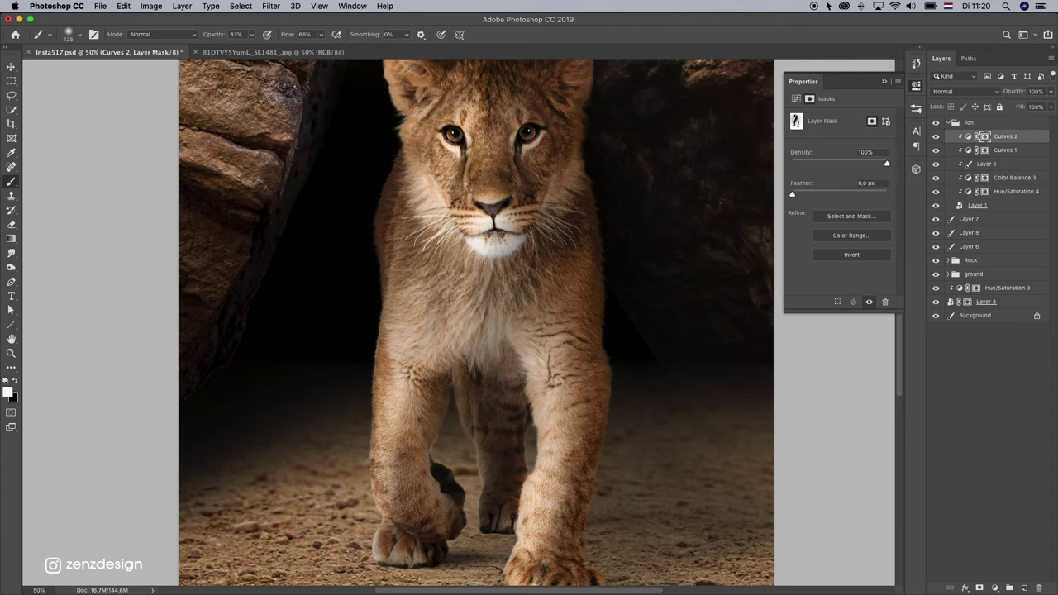
Step: Switch back to black and paint the mask over the lion's forehead, nose bridge and muzzle to refine the facial highlights
scroll(476, 322, up, 3)
scroll(476, 323, down, 2)
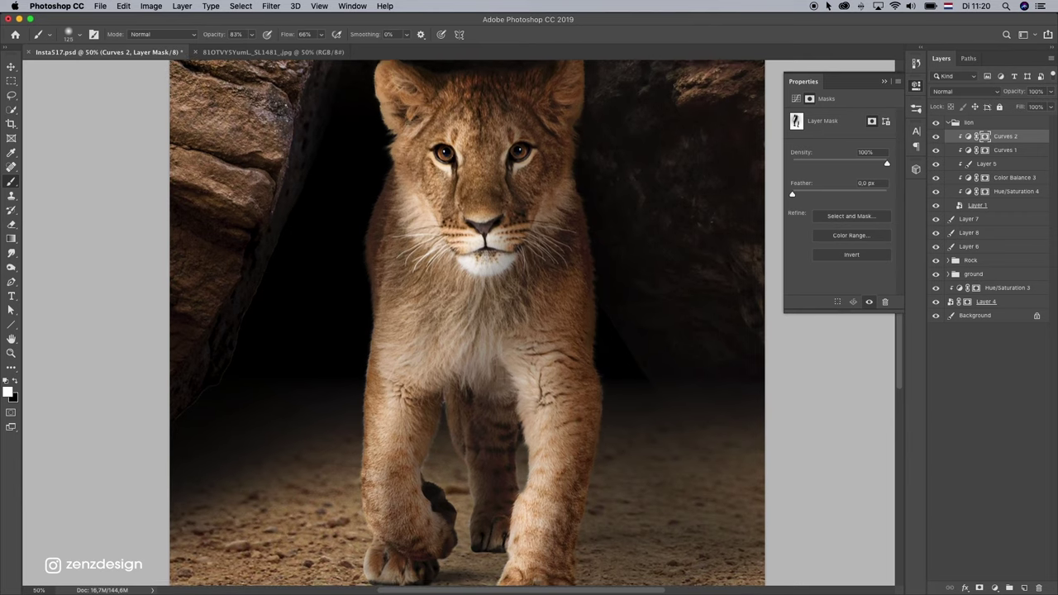
key(x)
drag(469, 132, 467, 203)
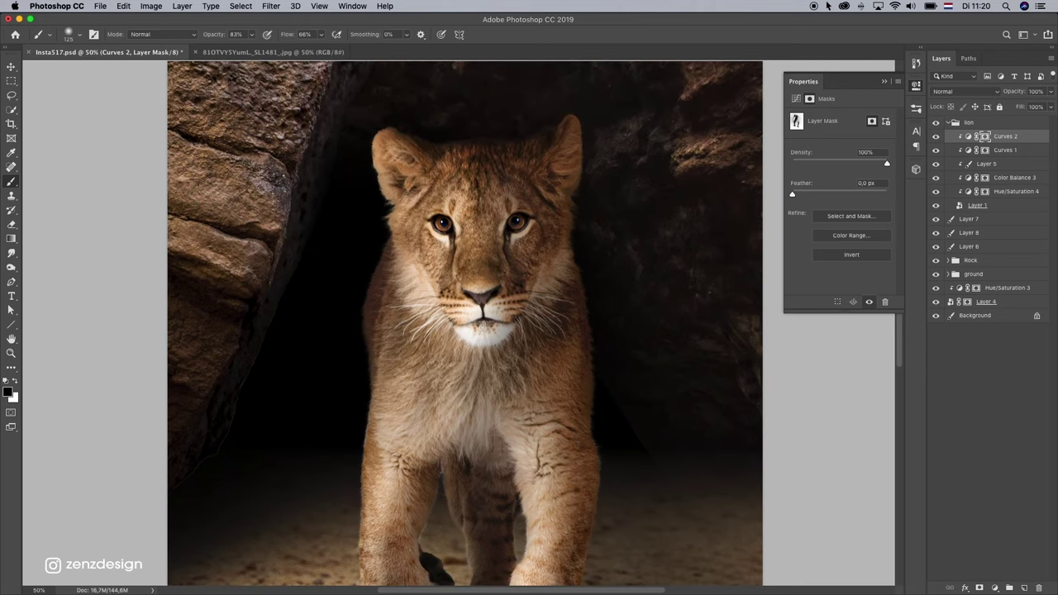
click(464, 187)
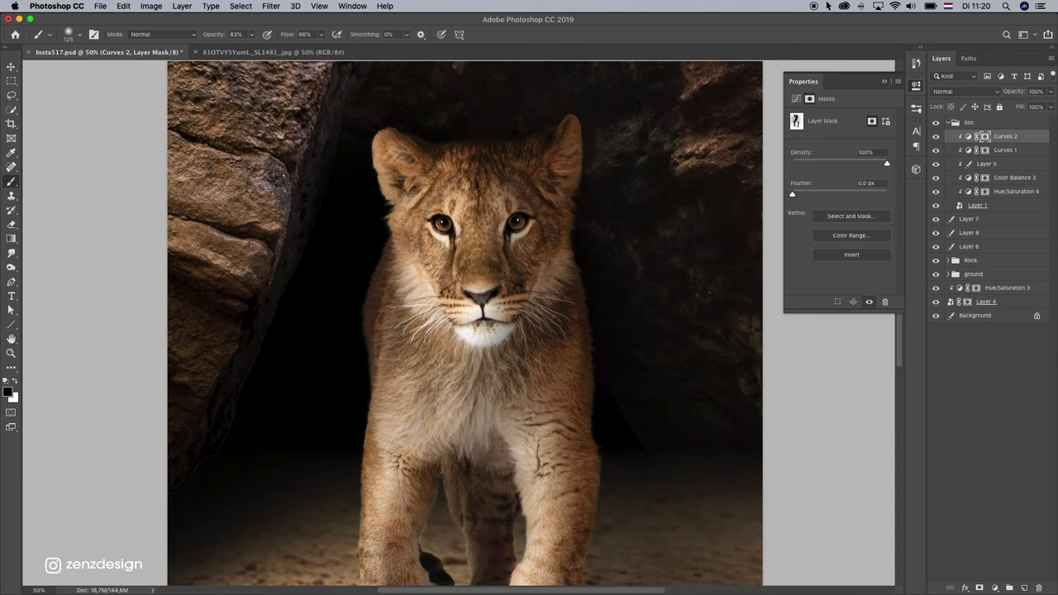
drag(488, 258, 506, 316)
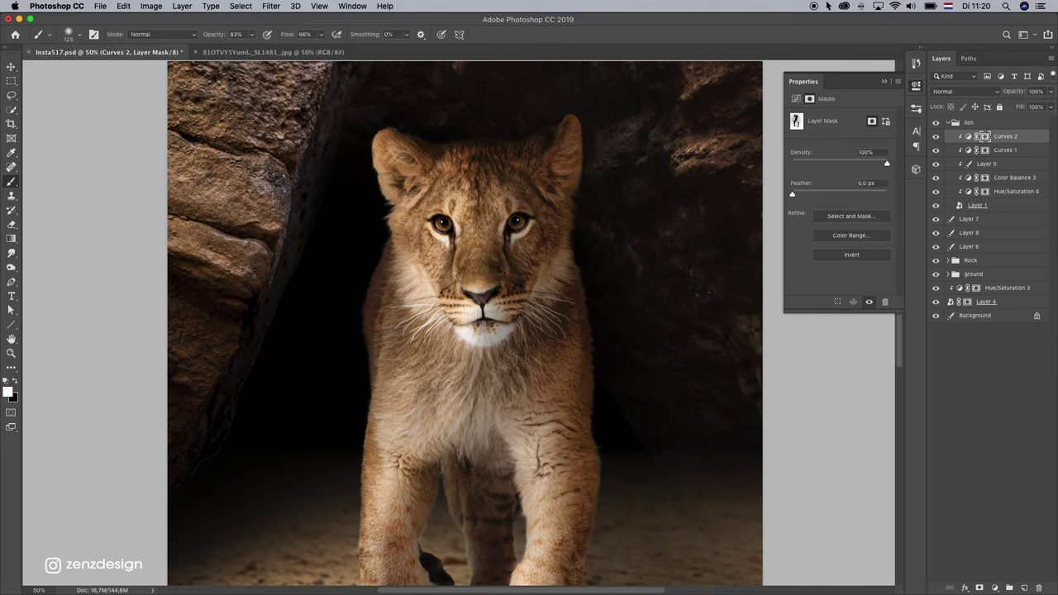
Step: Paint white on the mask over the right side of the lion's forehead, cheek and flank to deepen the shadow
click(529, 171)
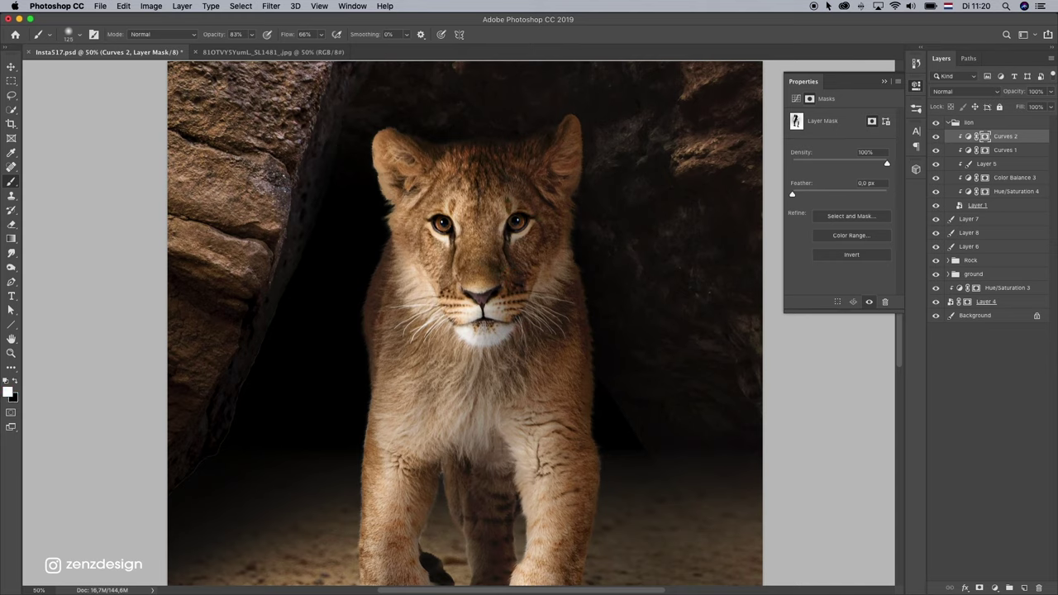
click(551, 266)
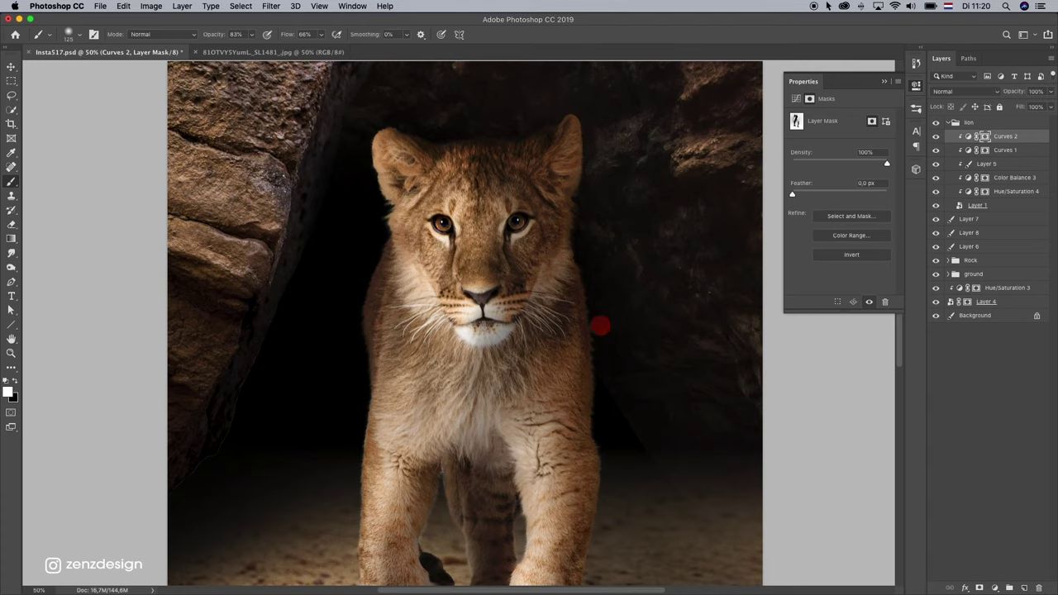
click(590, 403)
Step: View the whole composite at 25% and compare the lion with the Curves 2 shading hidden and shown
key(z)
drag(161, 266, 57, 266)
drag(305, 295, 380, 295)
click(936, 136)
click(935, 137)
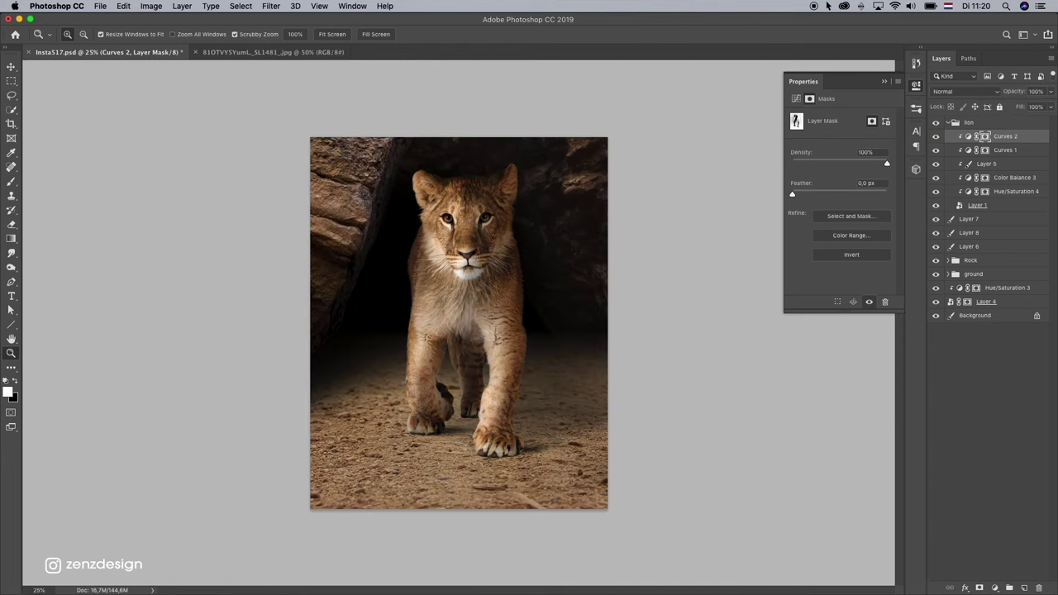
click(935, 136)
click(935, 136)
Step: Pull the Curves 2 midtone point slightly lower, compare the effect, and reduce the adjustment layer's opacity
click(968, 137)
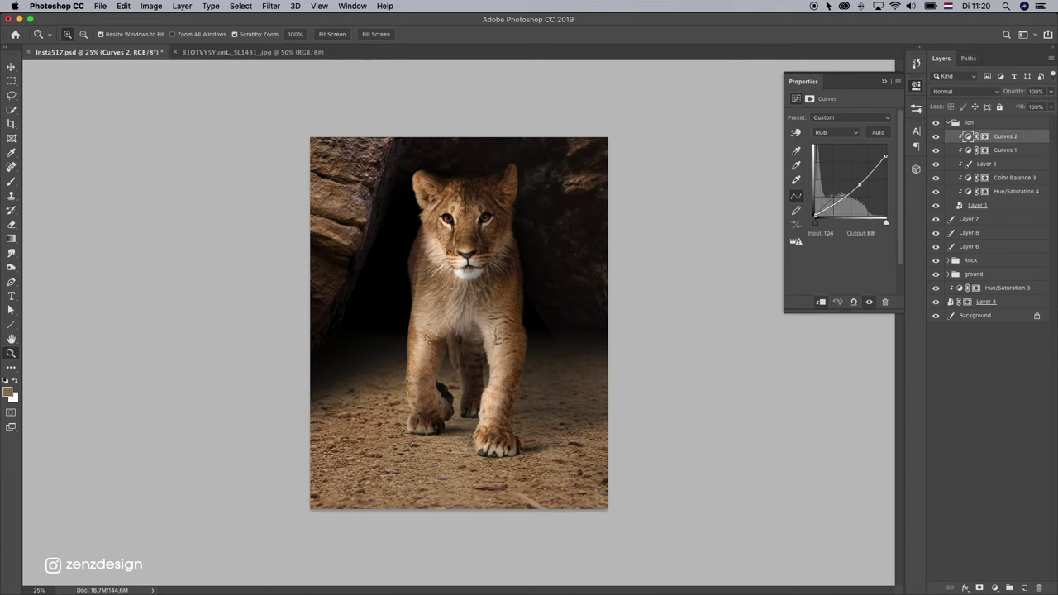
drag(853, 183, 860, 188)
click(935, 136)
click(1049, 91)
drag(1048, 105, 1035, 105)
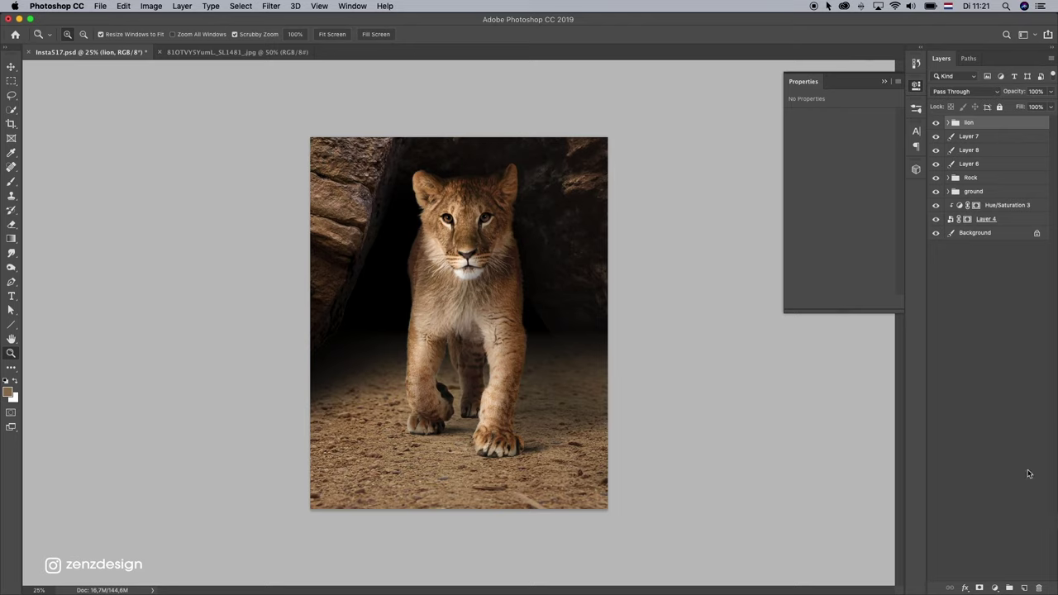
Step: Add a new empty layer above the collapsed lion group
click(1024, 588)
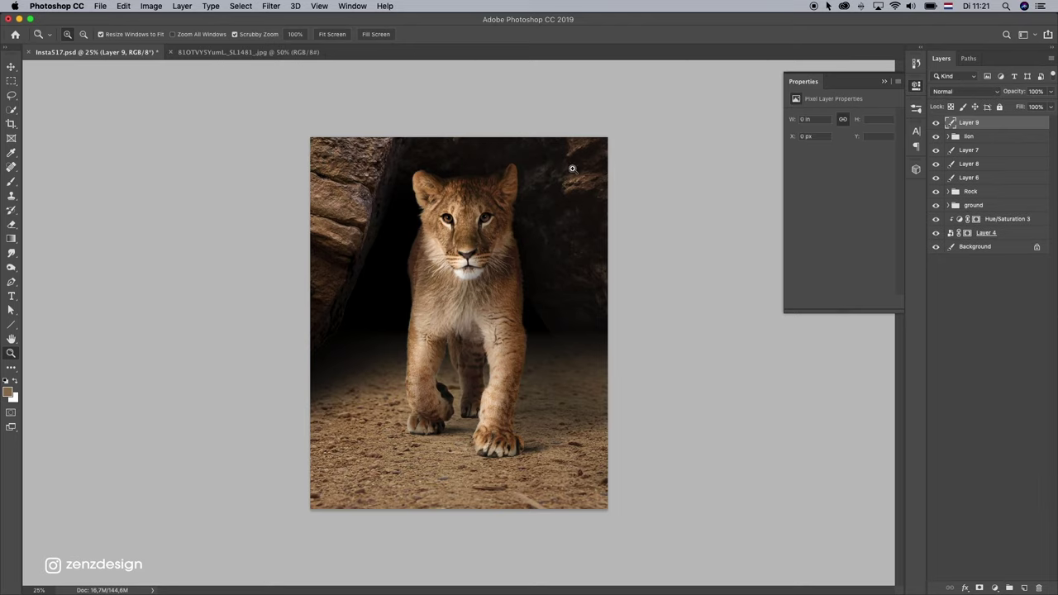
Step: Choose fog brush 128 at 2500 px from the Free Fog Photoshop Brushes 19 set
click(13, 183)
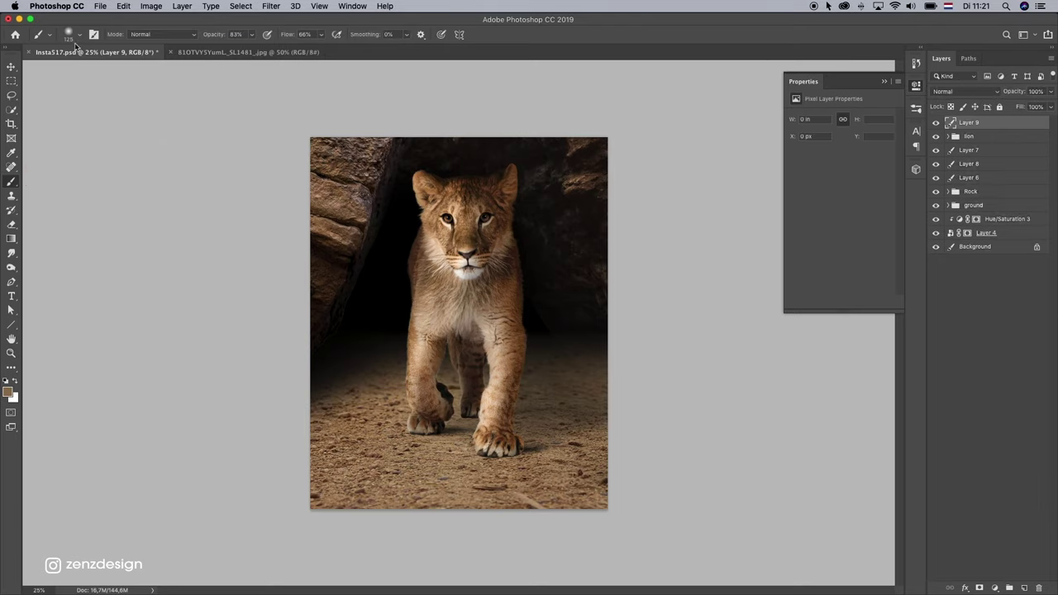
click(73, 33)
scroll(269, 289, down, 5)
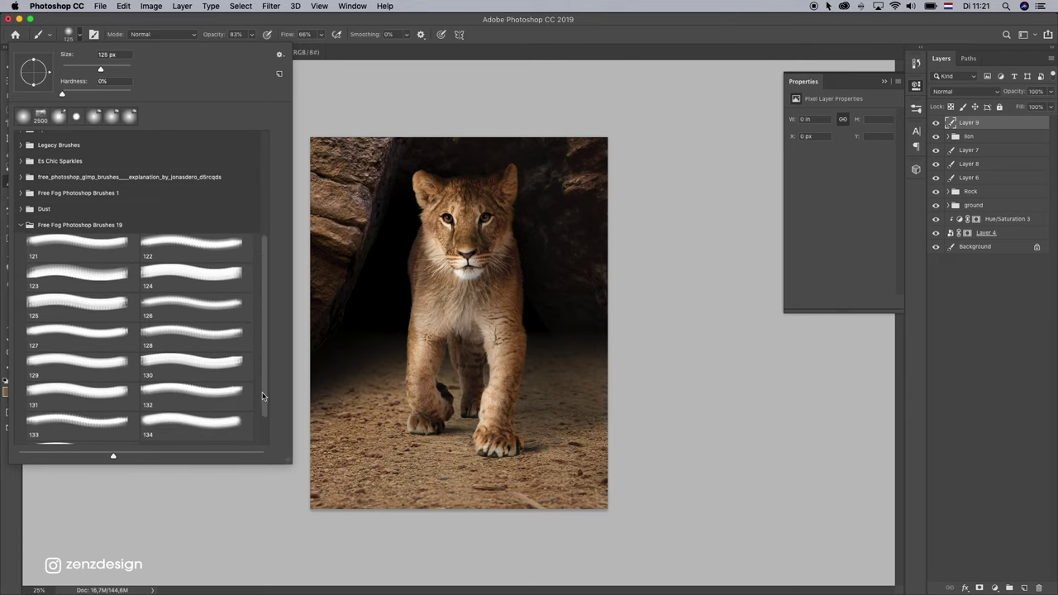
click(175, 335)
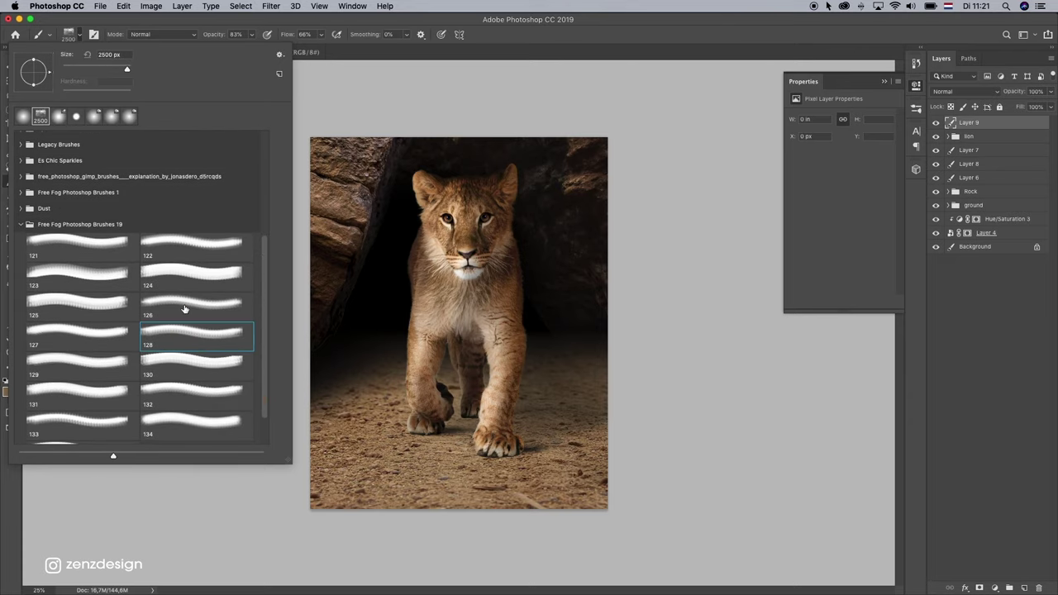
click(467, 104)
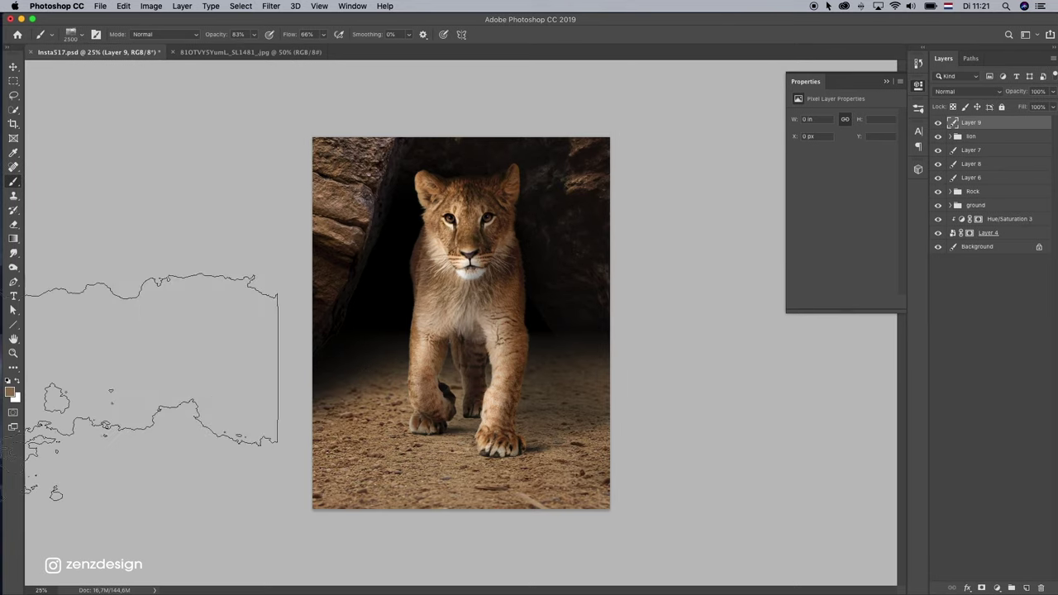
Step: Sample a brown from the image as the foreground colour for painting the fog
click(10, 392)
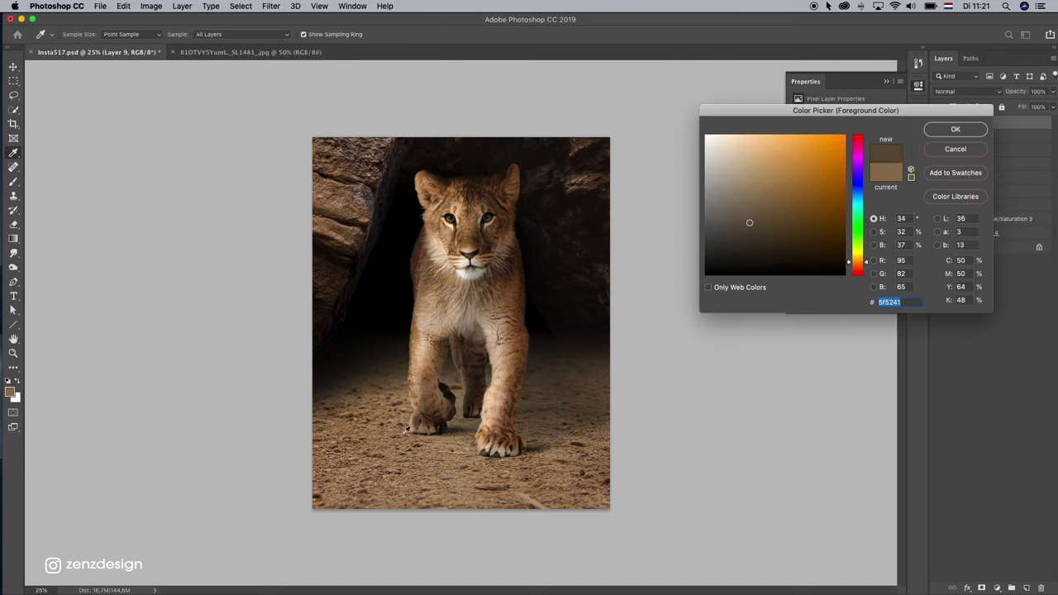
click(396, 405)
click(375, 418)
click(478, 358)
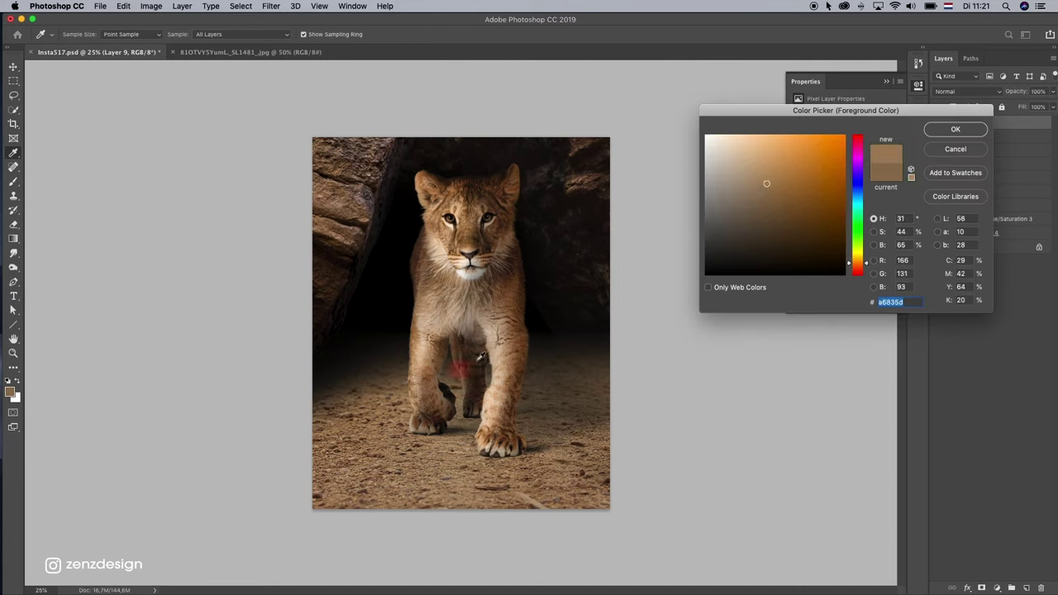
click(955, 129)
key(b)
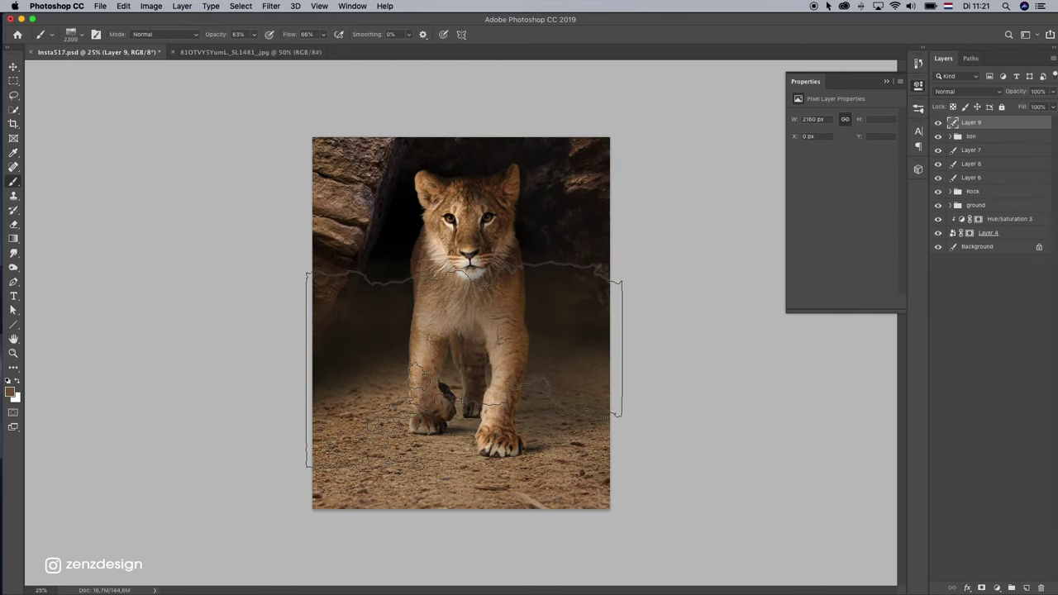
Step: Stamp a band of brown fog across the lion's legs with the brush at 2300 px, 100% opacity and 100% flow
drag(257, 35, 276, 50)
click(324, 35)
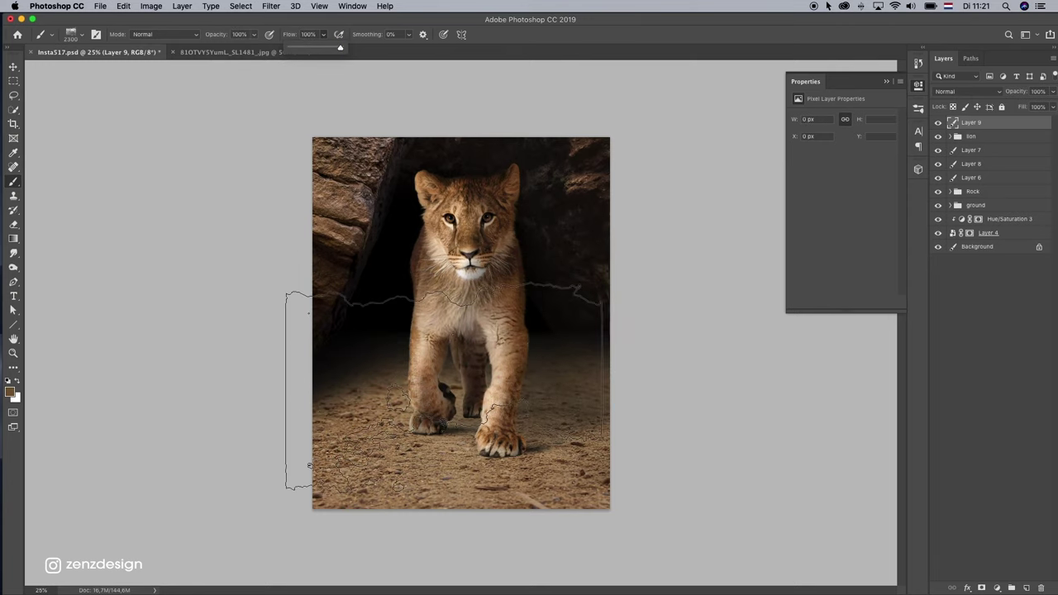
click(458, 400)
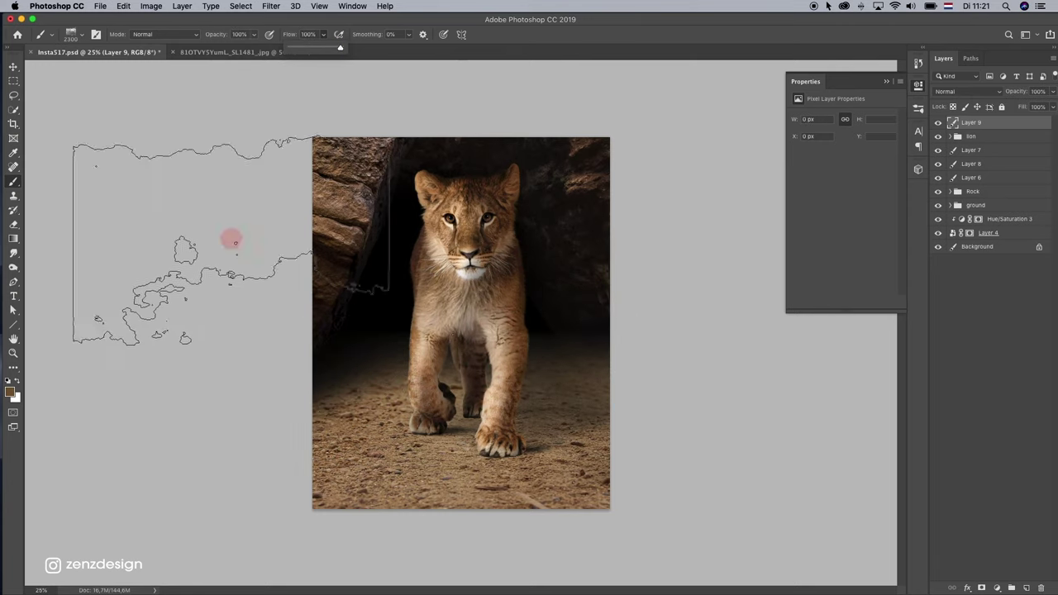
Step: Place the fog layer directly above the Rock group so it sits behind the lion, and set its opacity to 85%
click(13, 67)
drag(984, 132, 989, 171)
key(super+z)
drag(514, 281, 592, 305)
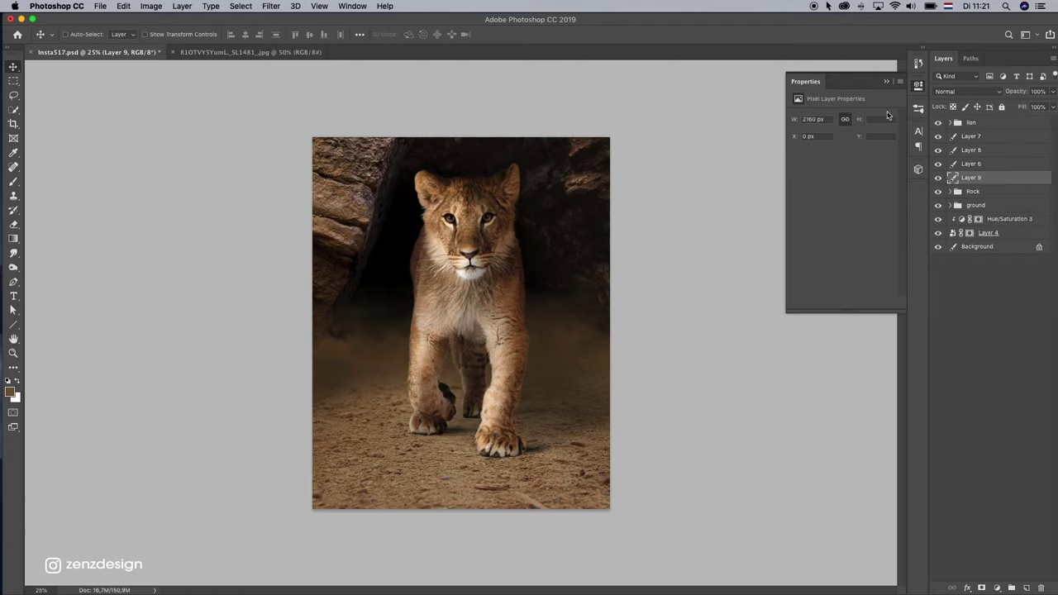
click(1052, 91)
mouse_move(1047, 106)
mouse_down()
mouse_move(1032, 106)
mouse_move(1042, 105)
mouse_up()
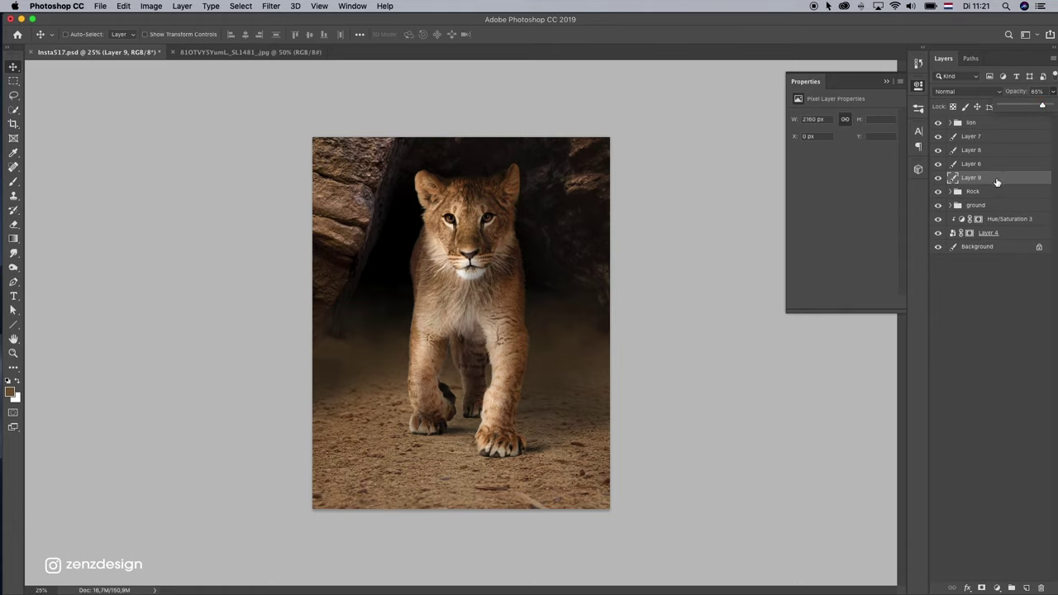
Step: Set up the Burn tool at 500 px for Midtones with 100% exposure
click(13, 267)
right_click(13, 267)
click(49, 266)
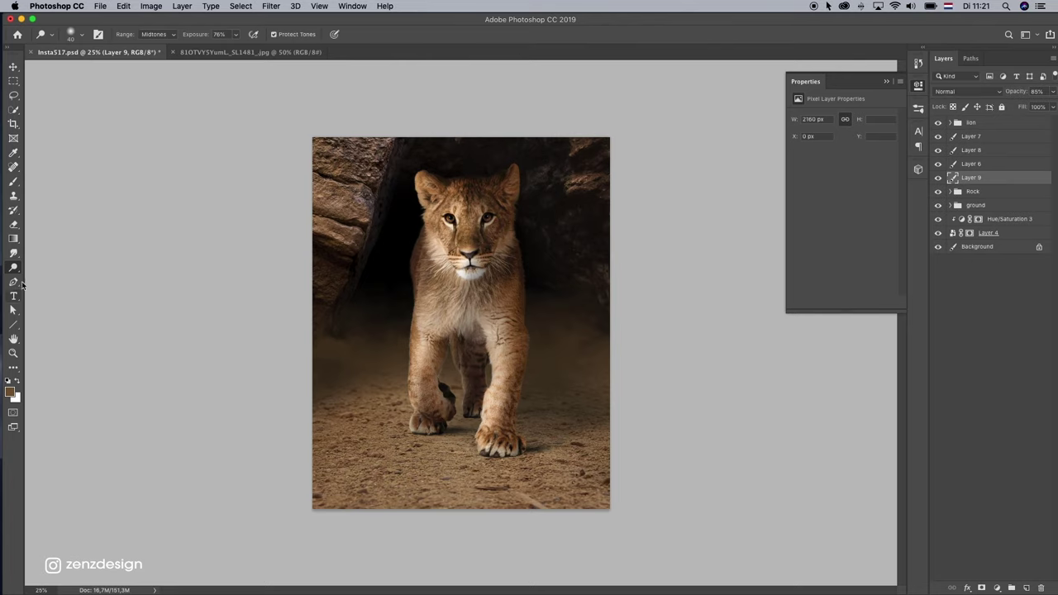
right_click(14, 268)
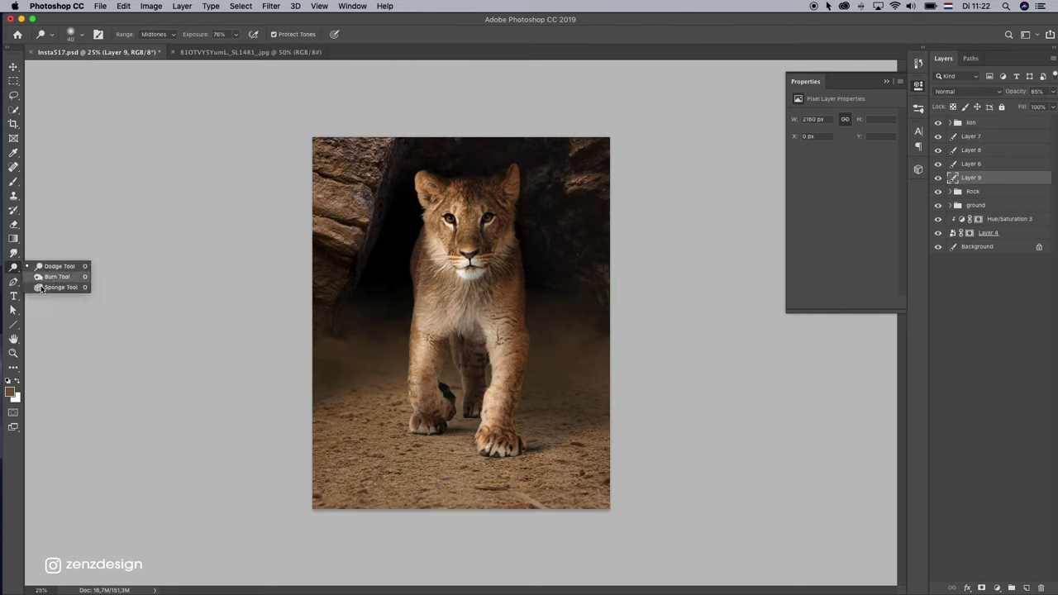
click(50, 286)
right_click(14, 268)
click(49, 276)
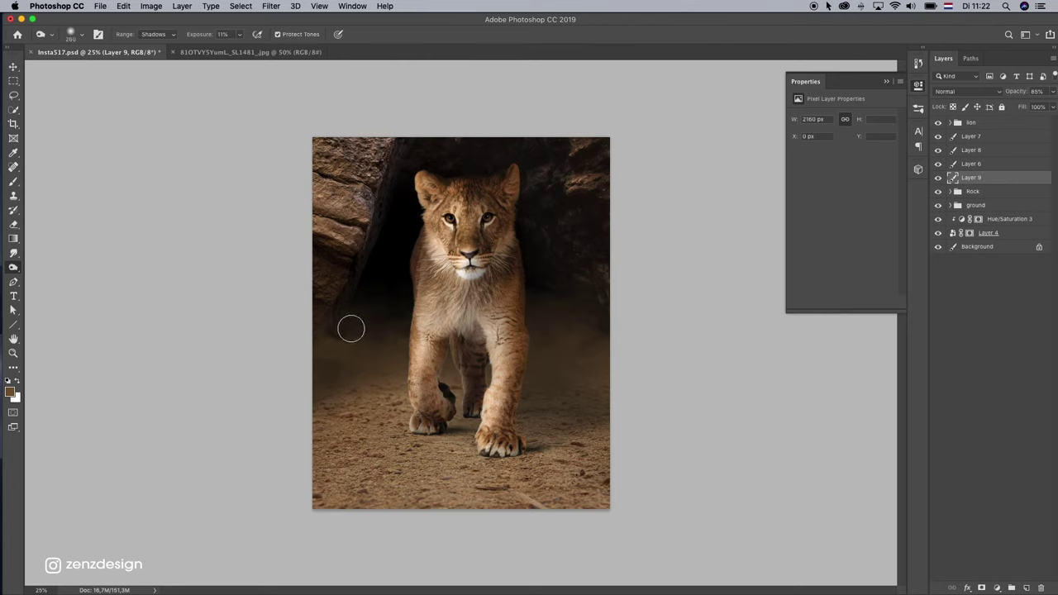
click(158, 34)
click(157, 45)
drag(238, 34, 285, 47)
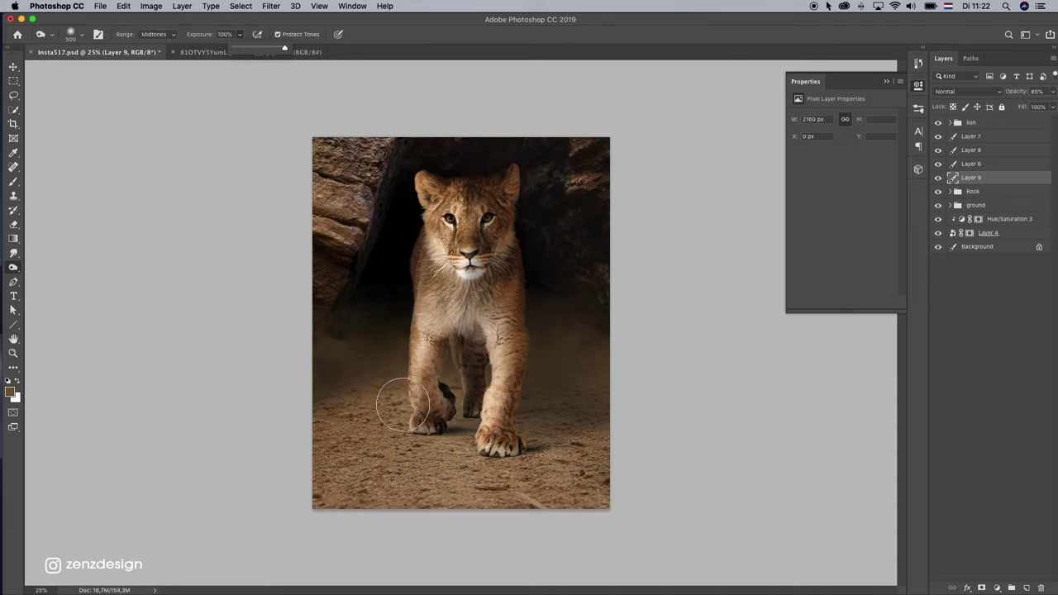
Step: Burn the Layer 9 fog around the lion's body to darken it, undoing unwanted strokes and comparing the layer hidden and shown
drag(525, 345, 418, 327)
mouse_move(496, 314)
mouse_down()
mouse_move(495, 301)
mouse_move(339, 310)
mouse_up()
click(302, 364)
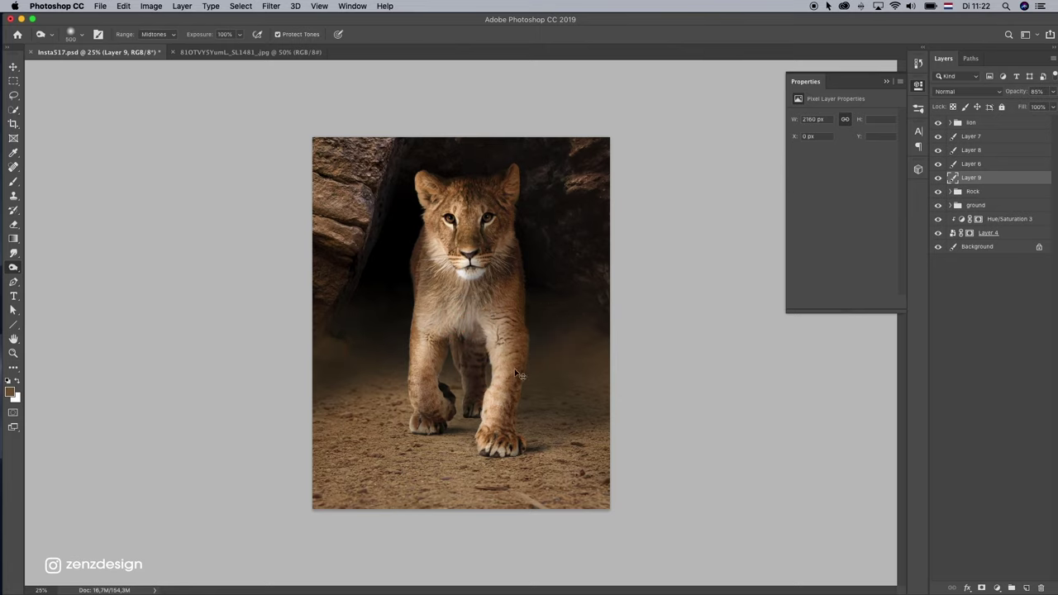
drag(503, 396, 522, 281)
key(super+z)
mouse_move(544, 317)
mouse_down()
mouse_move(484, 357)
mouse_move(553, 307)
mouse_move(603, 316)
mouse_move(676, 381)
mouse_move(540, 299)
mouse_move(419, 329)
mouse_up()
click(675, 380)
click(237, 361)
click(937, 178)
click(937, 177)
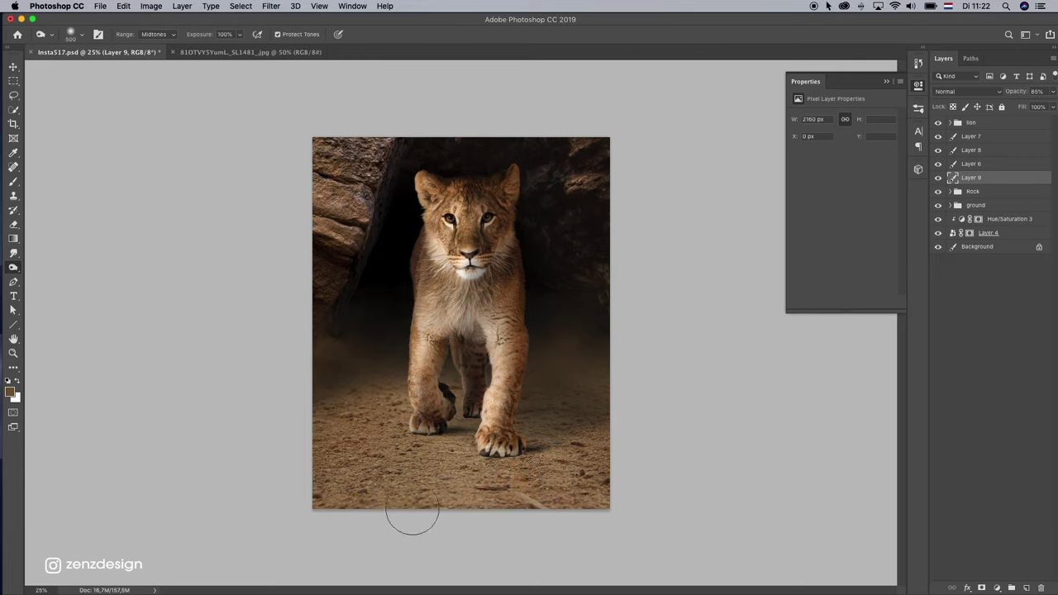
key(super+z)
Step: Add new empty layers above Layer 9 and choose fog brush 126 at 2500 px
click(1026, 587)
click(13, 181)
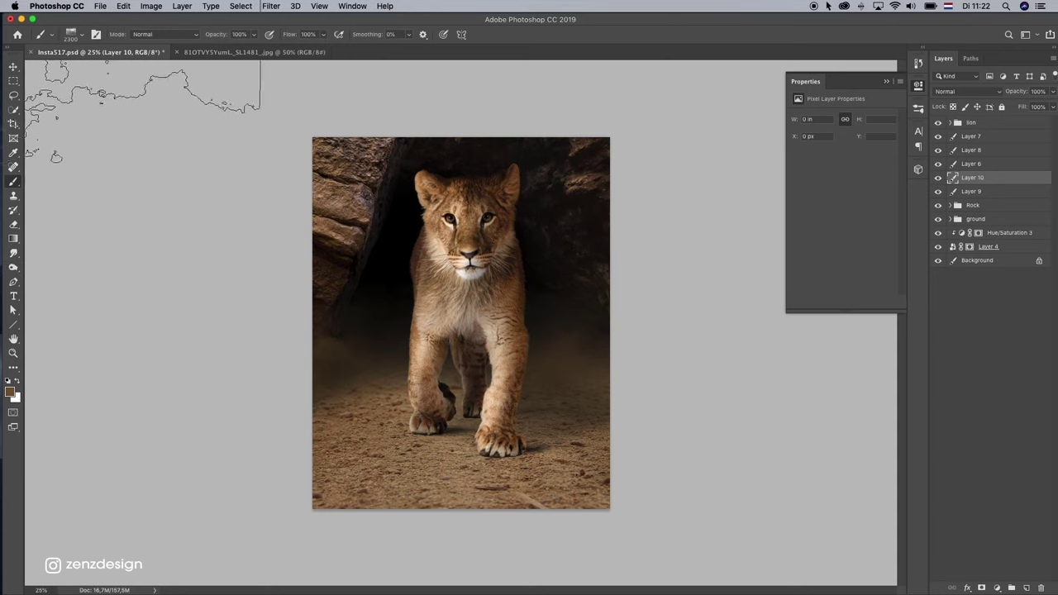
click(74, 35)
click(184, 365)
click(112, 396)
click(193, 302)
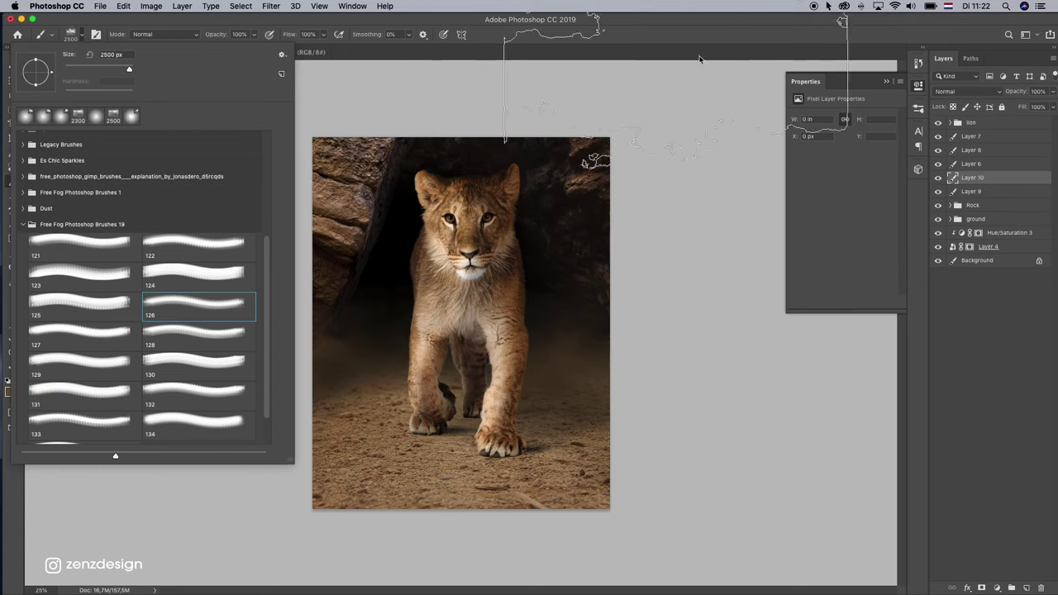
click(1026, 588)
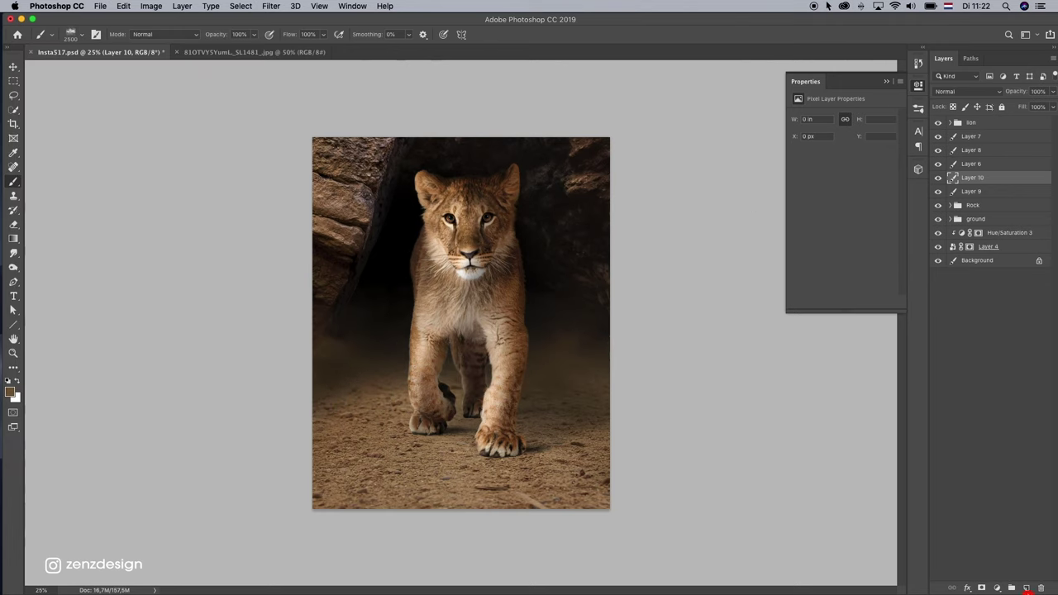
click(1026, 588)
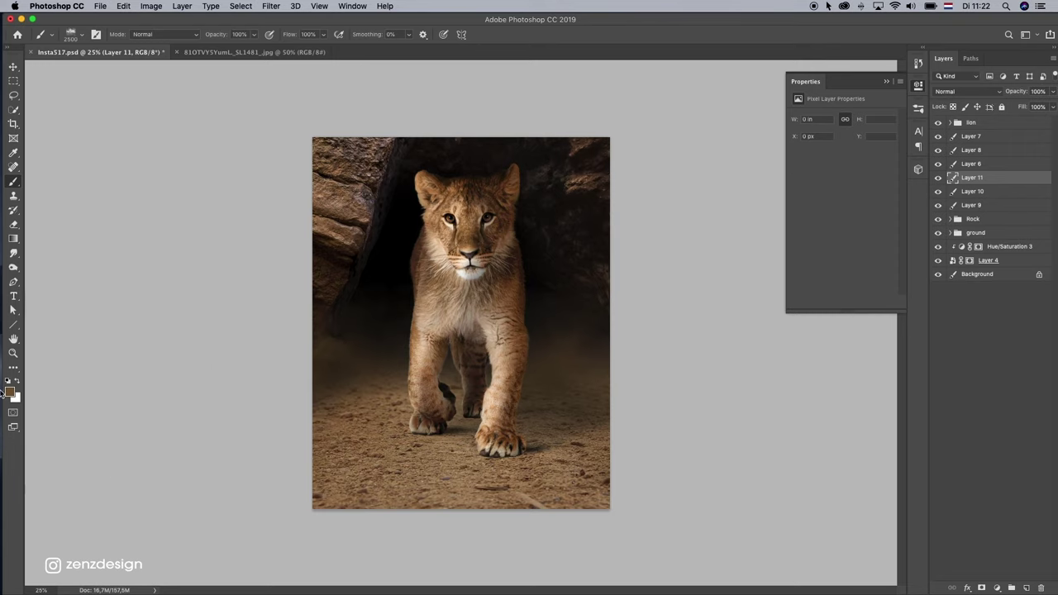
Step: Sample a lighter brown from the ground, move Layer 11 above the lion group, and stamp fog over the lion's legs
click(10, 393)
click(461, 454)
key(Return)
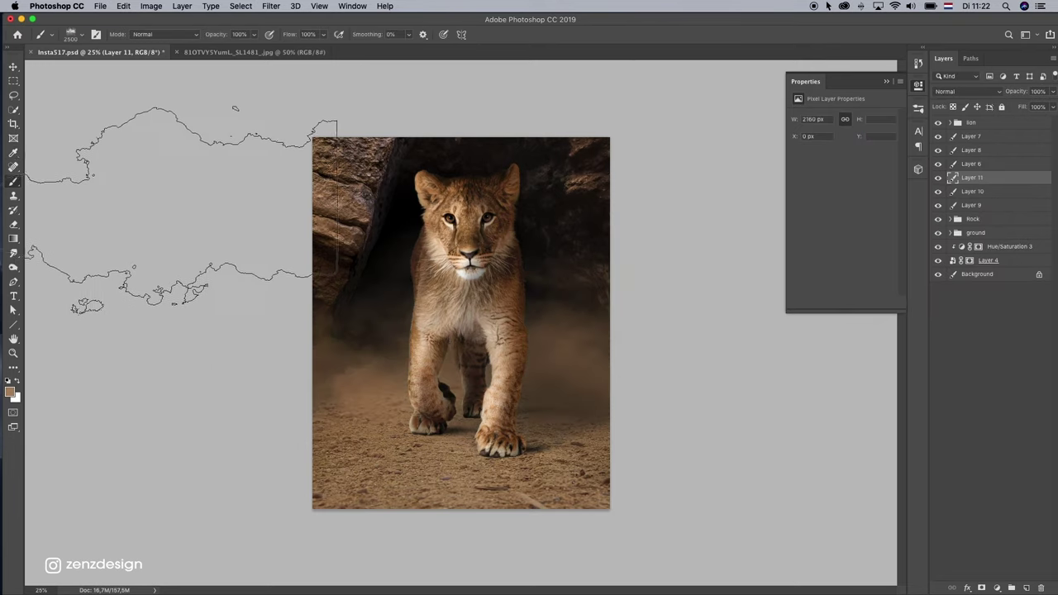
click(460, 361)
key(super+z)
drag(992, 178, 991, 117)
click(468, 337)
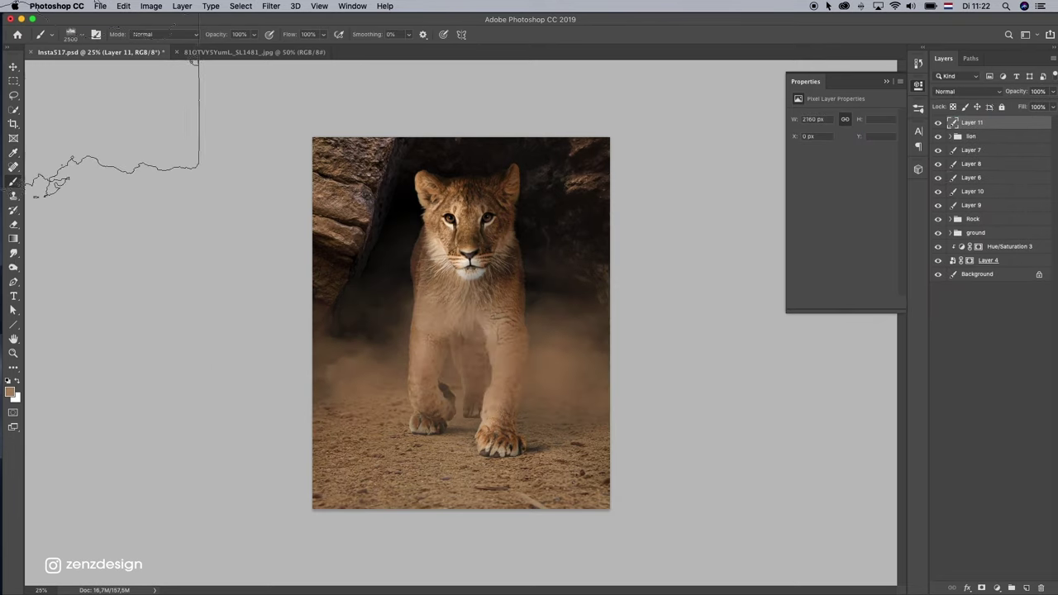
Step: Lower and transform the front fog over the lion's paws and the ground, and set the layer's opacity to 71%
click(13, 67)
mouse_move(543, 274)
mouse_down()
mouse_move(544, 341)
mouse_move(543, 311)
mouse_up()
key(super+t)
drag(479, 364, 520, 335)
key(Return)
click(1051, 91)
drag(1051, 107, 1036, 107)
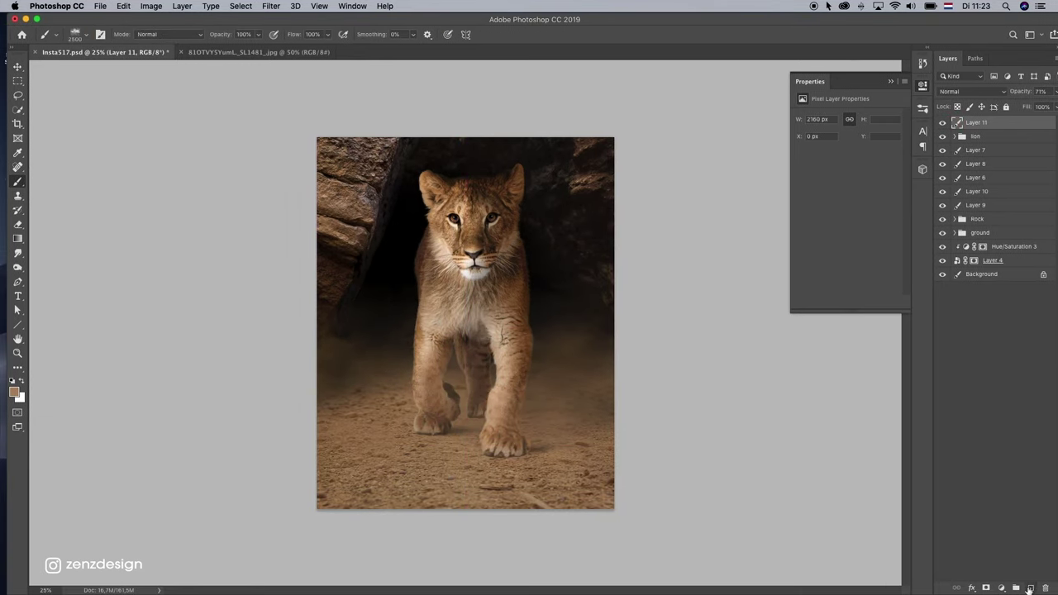
Step: Reposition Layer 12 slightly higher behind the lion and save the document
drag(463, 330, 468, 302)
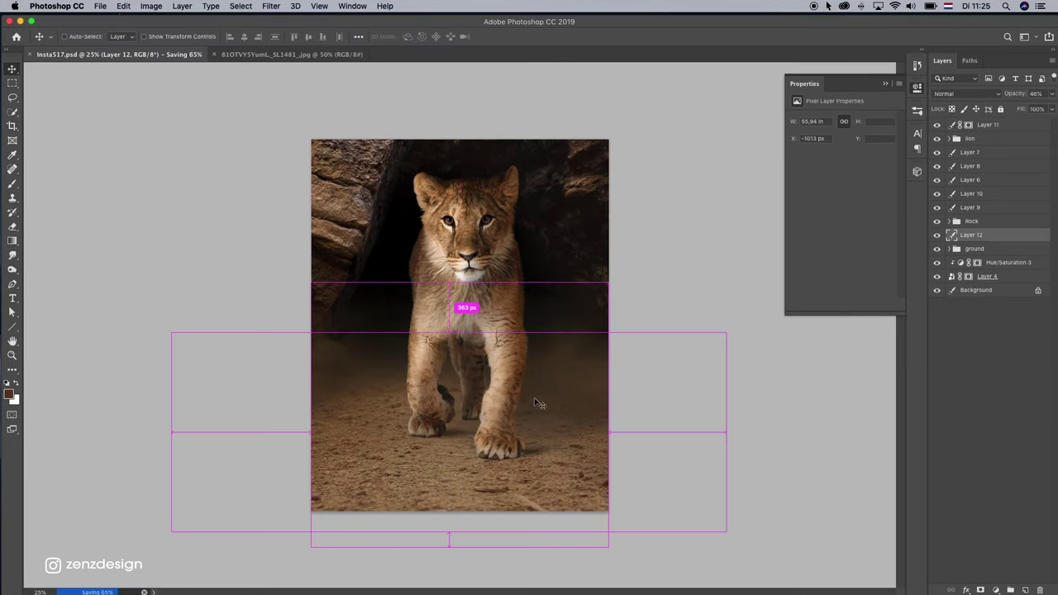
key(super+s)
Step: Identify the lion group by toggling its visibility, duplicate it and merge the copy into one layer
super+click(572, 420)
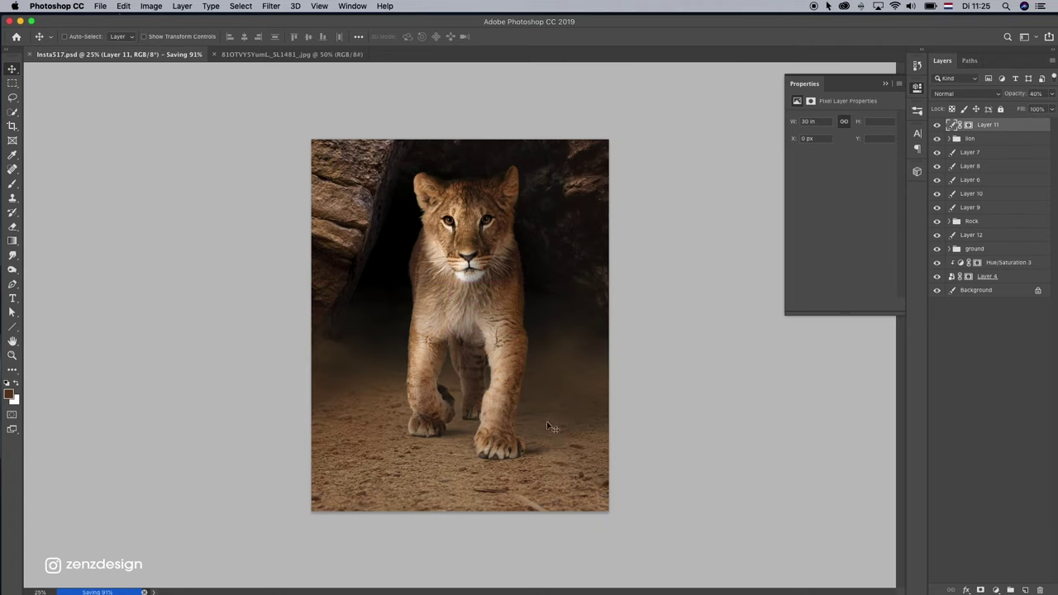
super+click(551, 425)
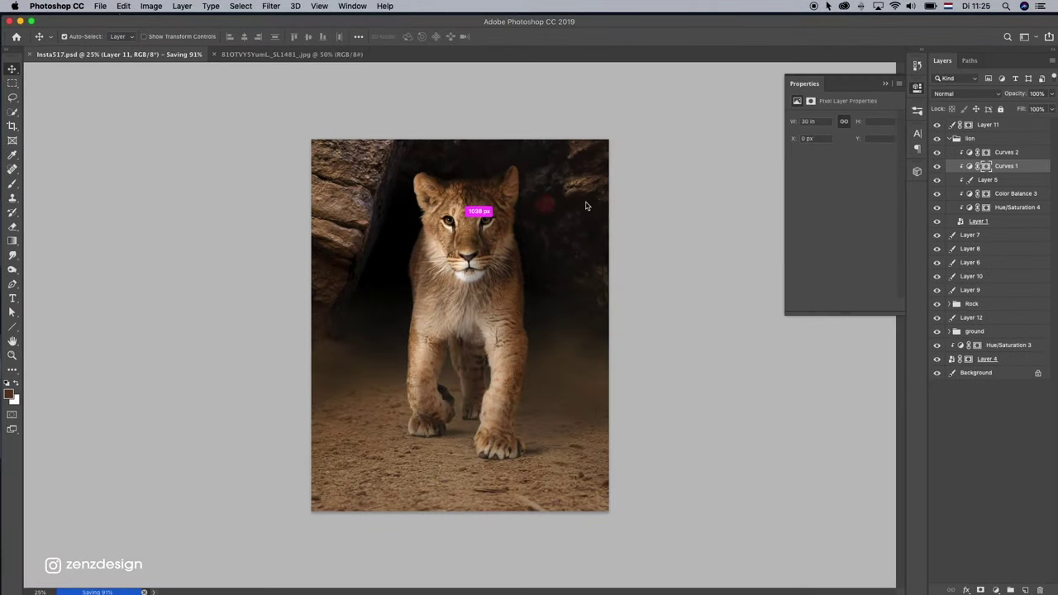
click(936, 138)
click(936, 138)
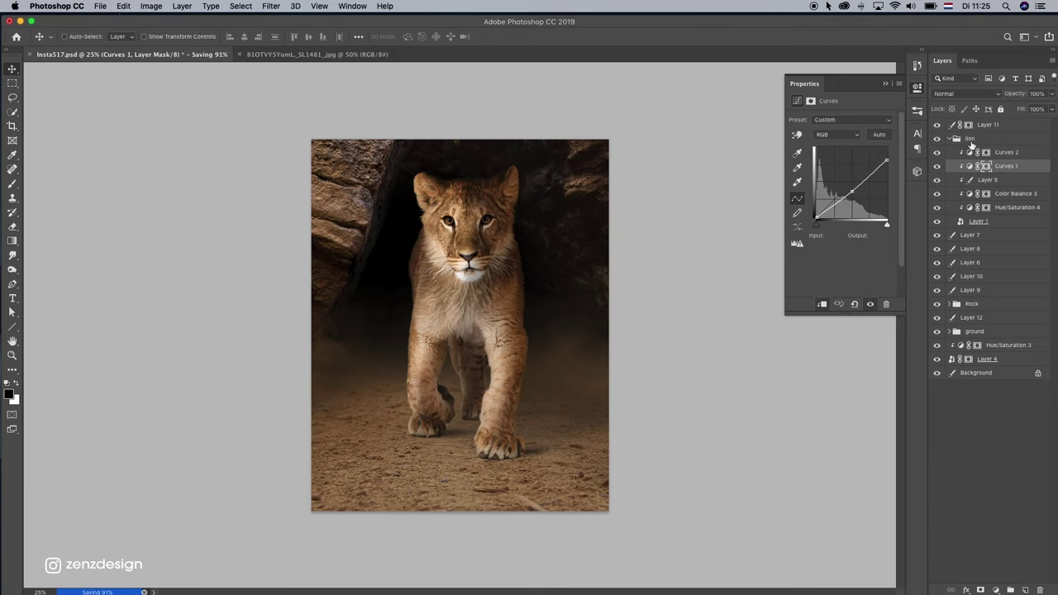
drag(972, 144, 1024, 590)
key(ctrl+e)
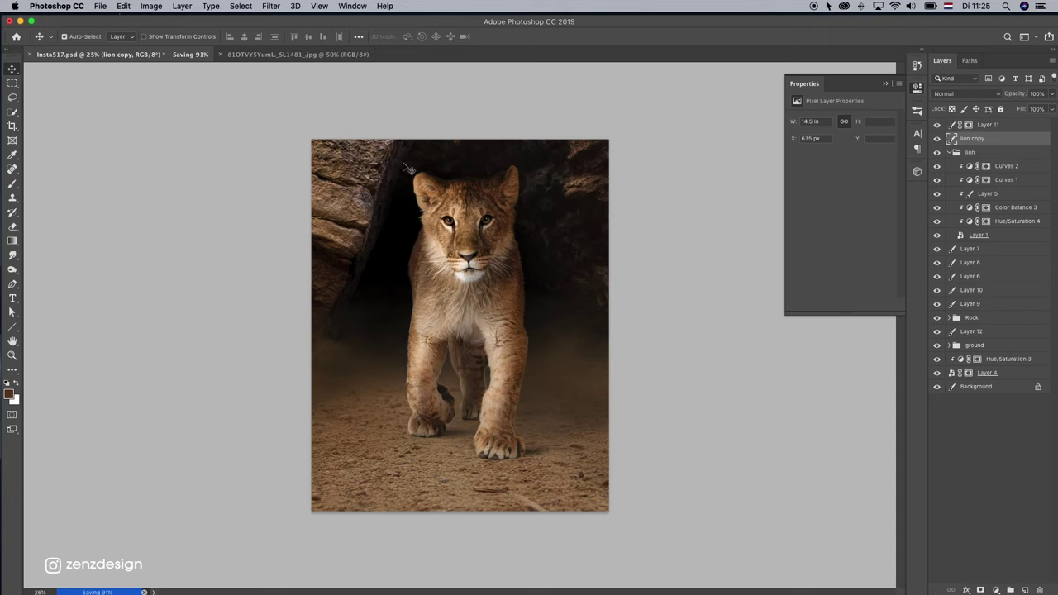
Step: Turn the merged lion copy black with Hue/Saturation and flip it vertically
key(super+u)
drag(837, 241, 510, 283)
key(Return)
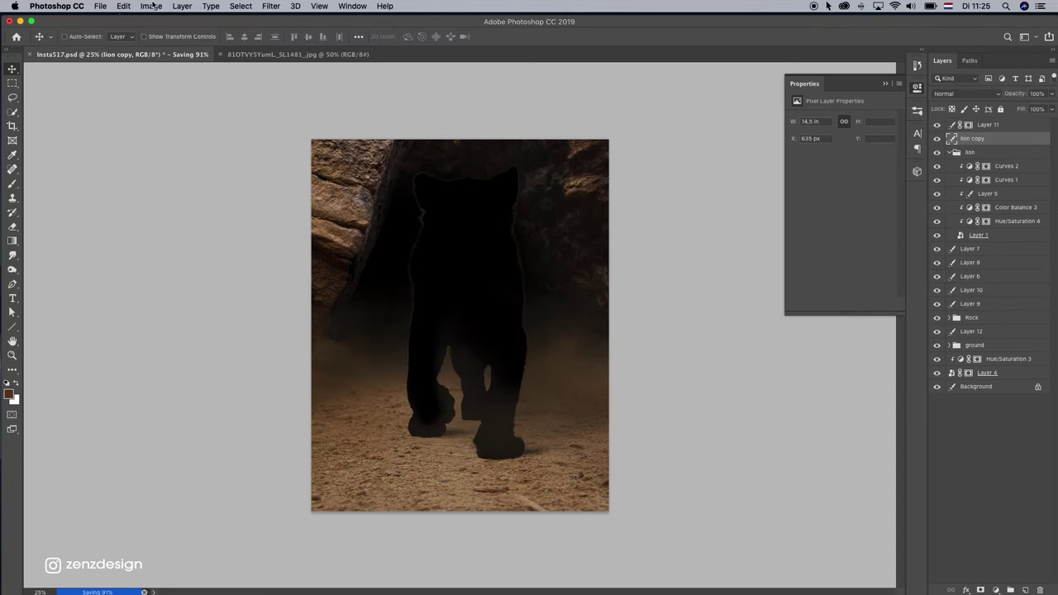
click(124, 6)
mouse_move(232, 261)
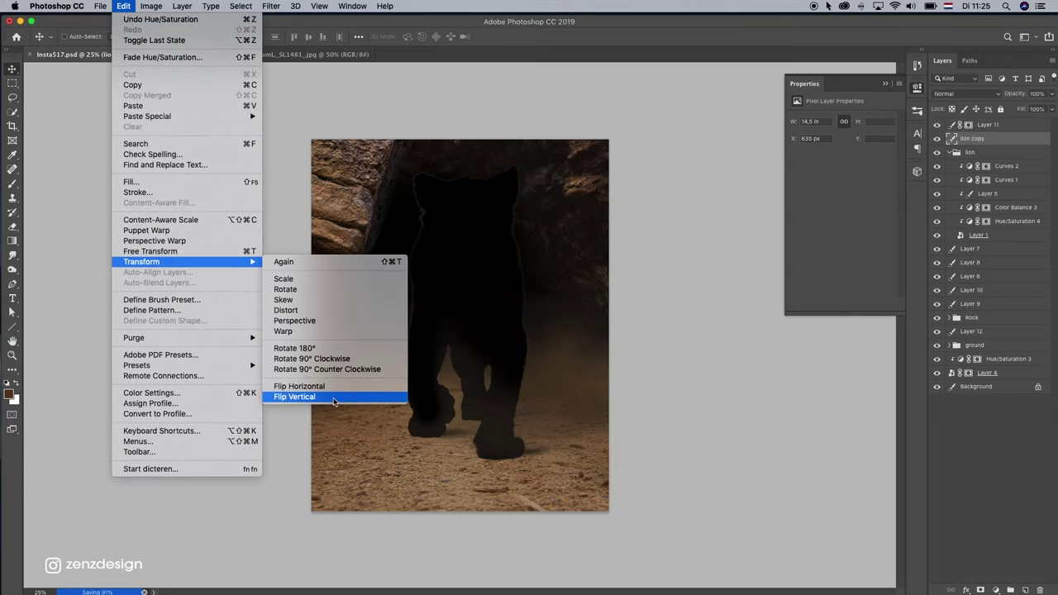
click(339, 397)
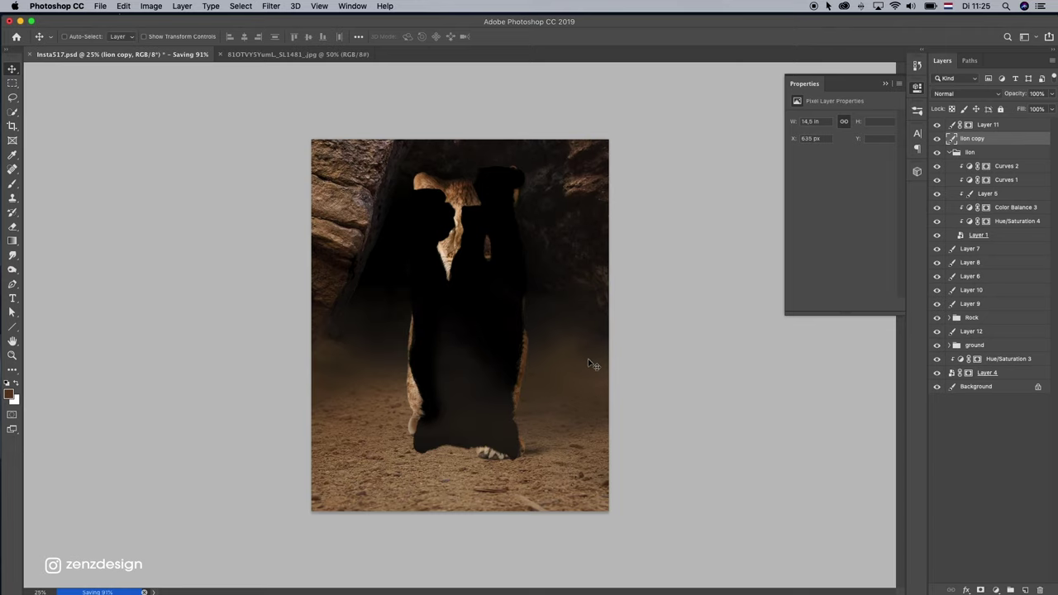
Step: Move the flipped black silhouette down below the lion's paws
drag(608, 287, 597, 304)
drag(521, 266, 525, 442)
key(ctrl+t)
key(Escape)
Step: Distort the black silhouette into a long, flat cast shadow running from the paws across the ground past the canvas's right edge
click(12, 355)
alt+click(560, 377)
alt+click(560, 377)
key(ctrl+t)
drag(500, 487, 755, 487)
drag(435, 487, 593, 487)
drag(755, 487, 538, 359)
drag(592, 487, 585, 431)
drag(538, 359, 538, 385)
drag(619, 368, 629, 397)
drag(520, 388, 515, 382)
drag(581, 368, 592, 432)
drag(639, 469, 433, 432)
drag(493, 369, 592, 347)
drag(592, 432, 749, 432)
drag(518, 432, 534, 371)
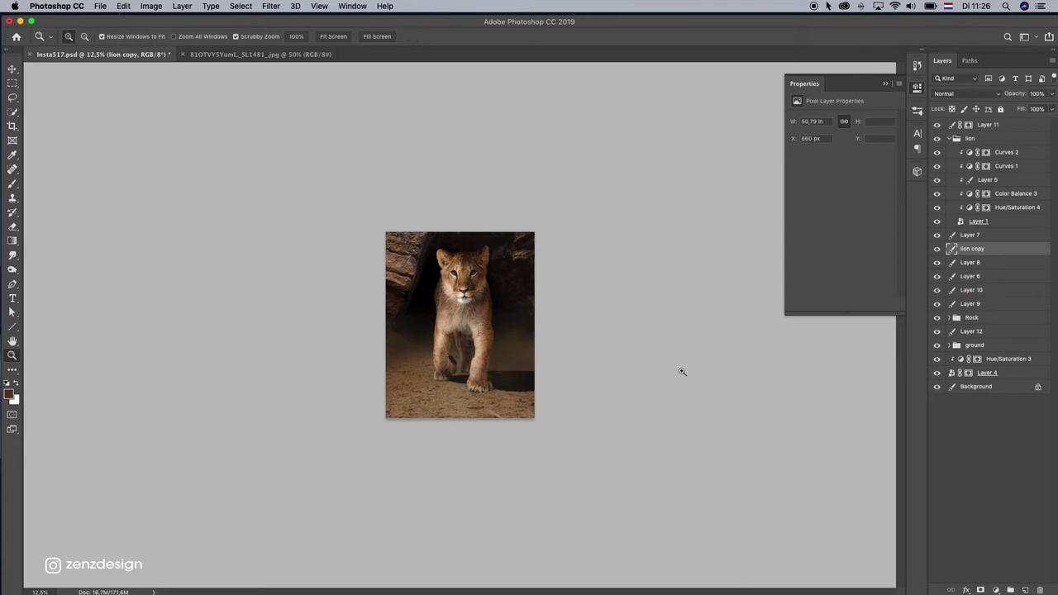
Step: Refine the cast shadow's shape and position with Free Transform so it starts at the lion's paws
click(683, 372)
key(super+t)
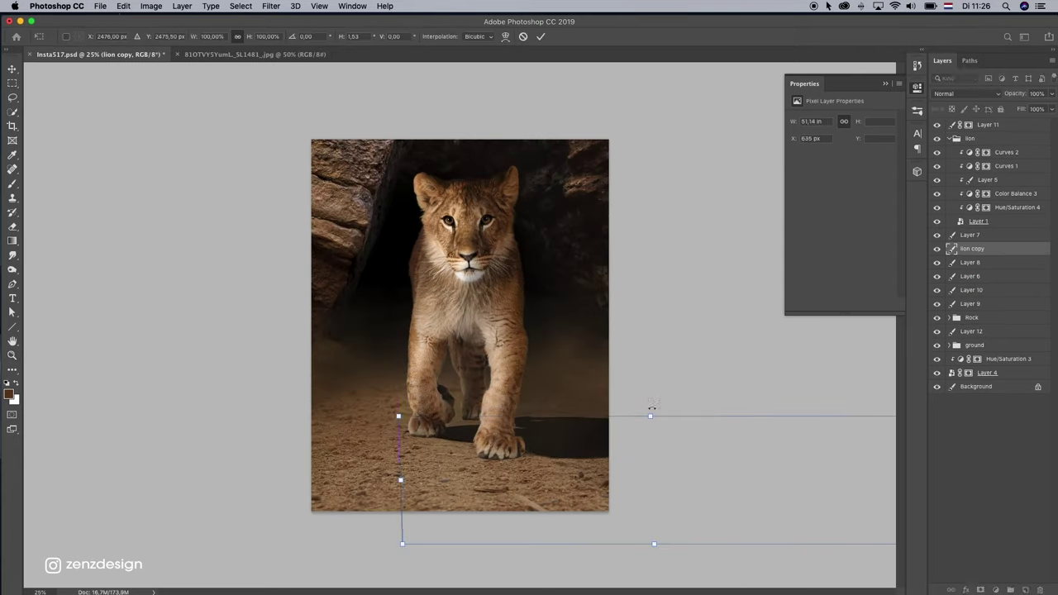
drag(652, 415, 651, 382)
drag(597, 408, 575, 422)
drag(795, 366, 787, 353)
key(Return)
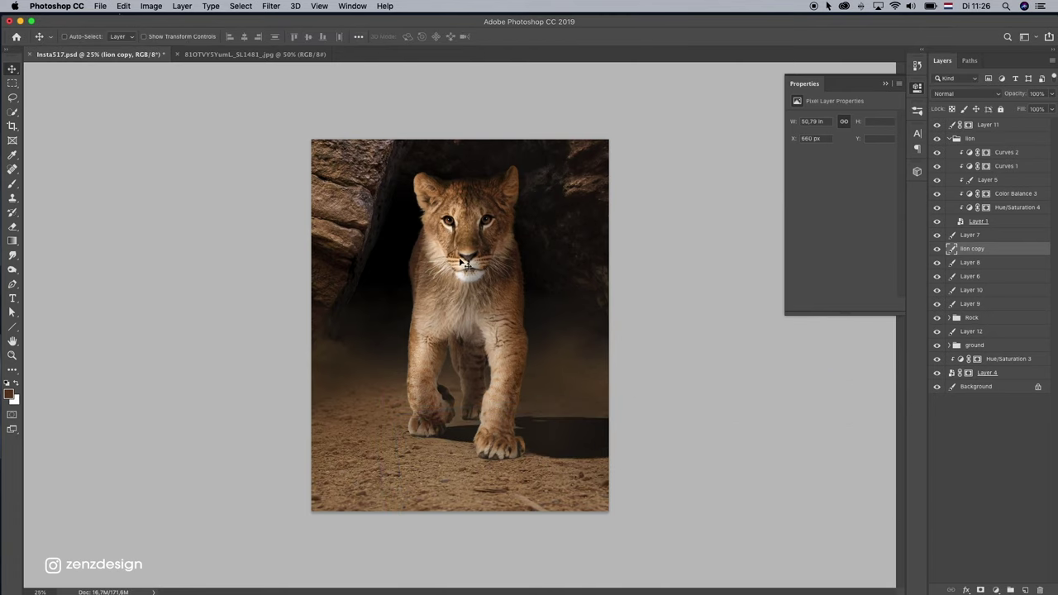
Step: Soften the lion's black cast shadow with a Gaussian Blur of 53.1 pixels radius
click(272, 6)
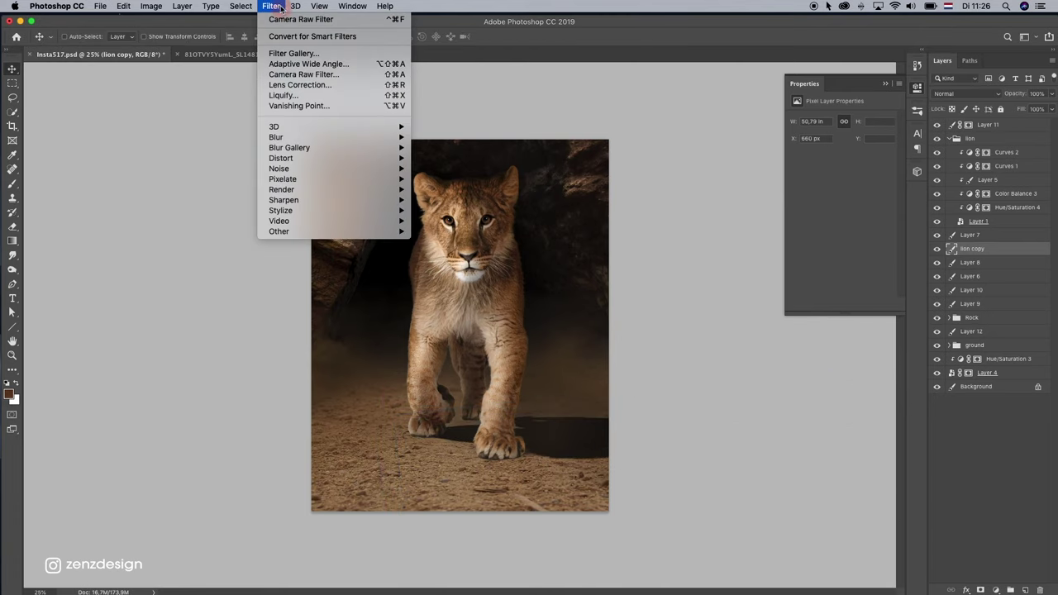
mouse_move(347, 137)
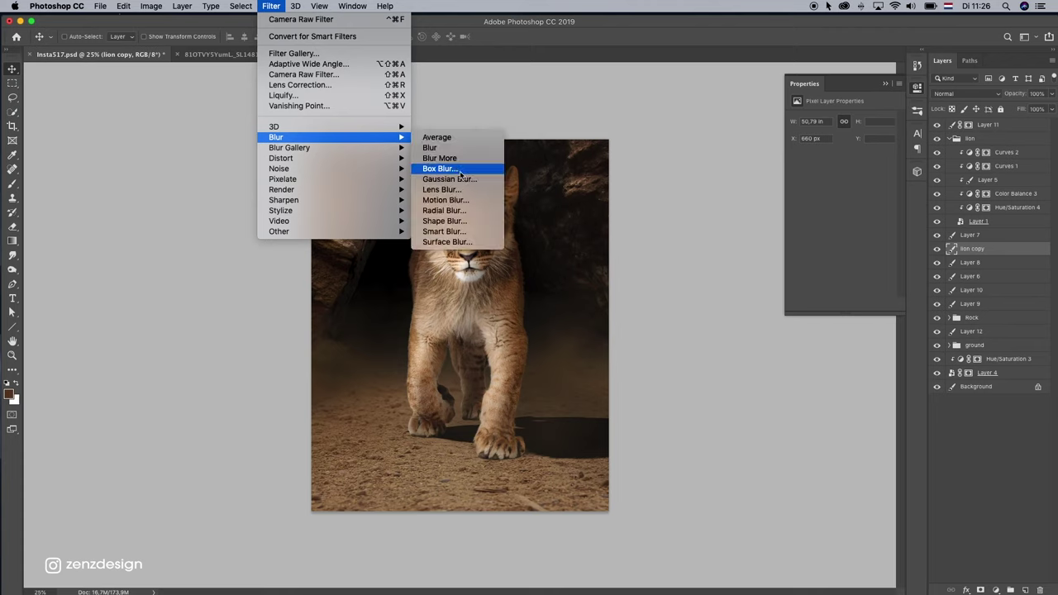
click(451, 180)
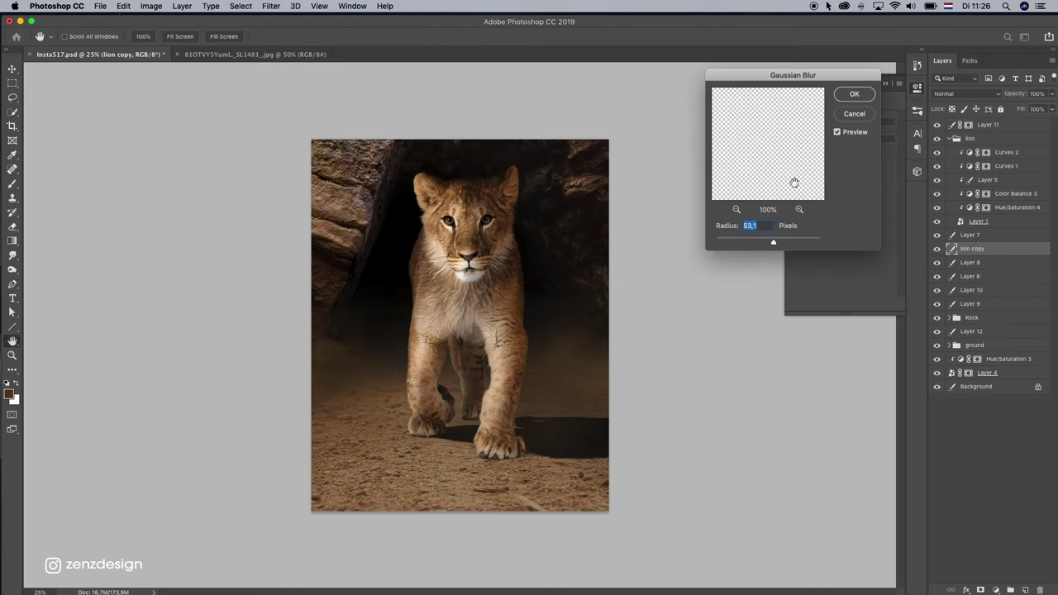
click(853, 93)
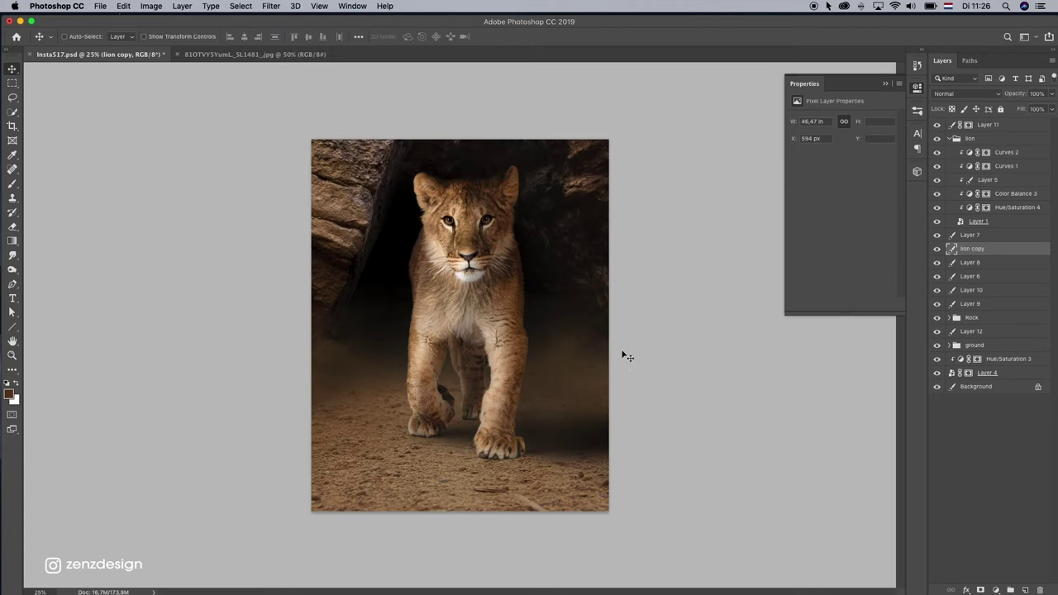
Step: Lower the blurred cast shadow layer's opacity to 71%
click(1051, 93)
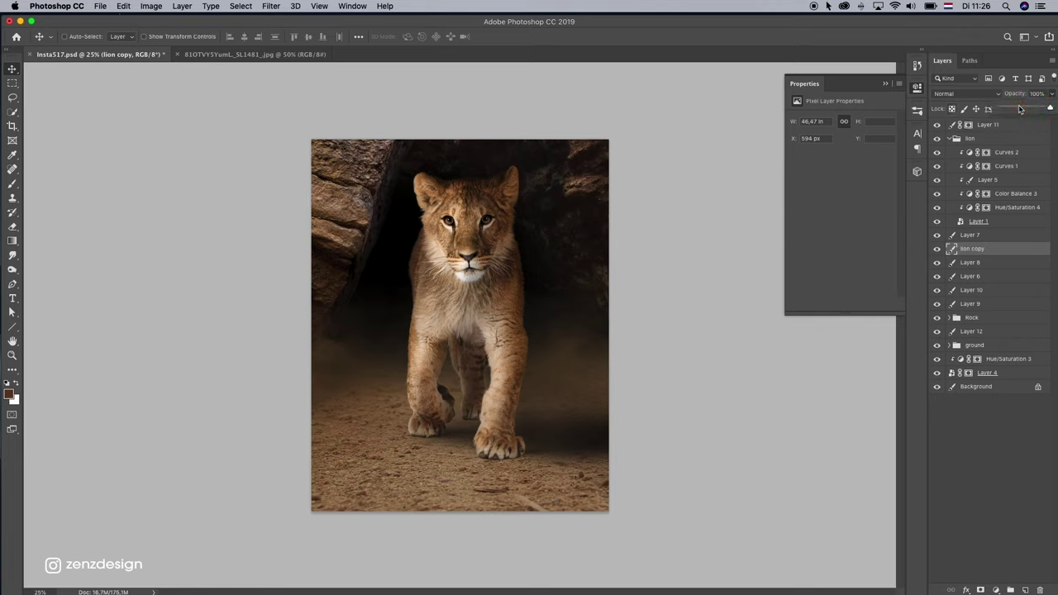
drag(1020, 109, 1038, 109)
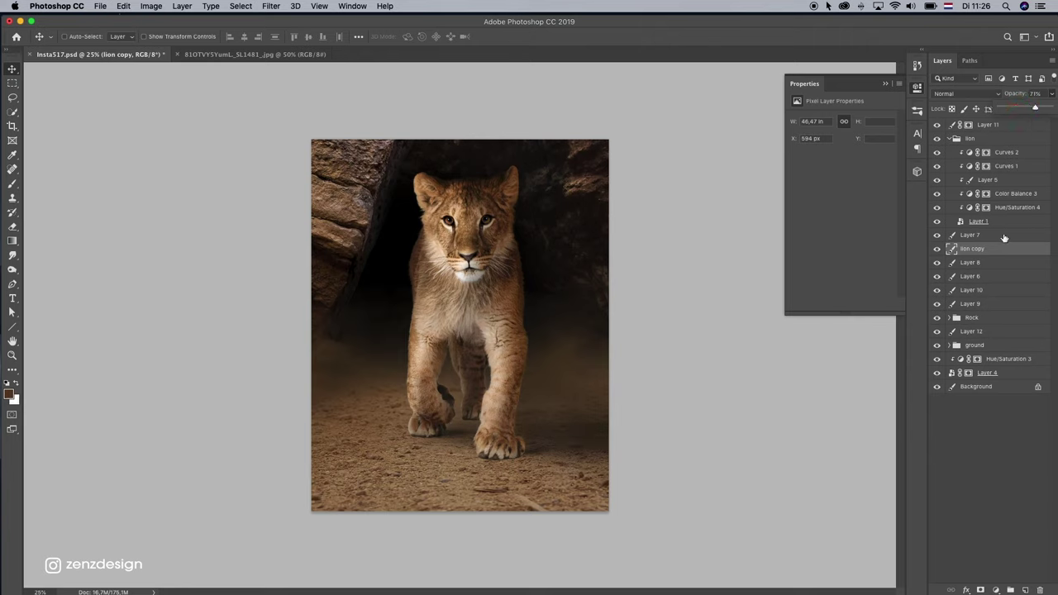
click(620, 383)
key(super+t)
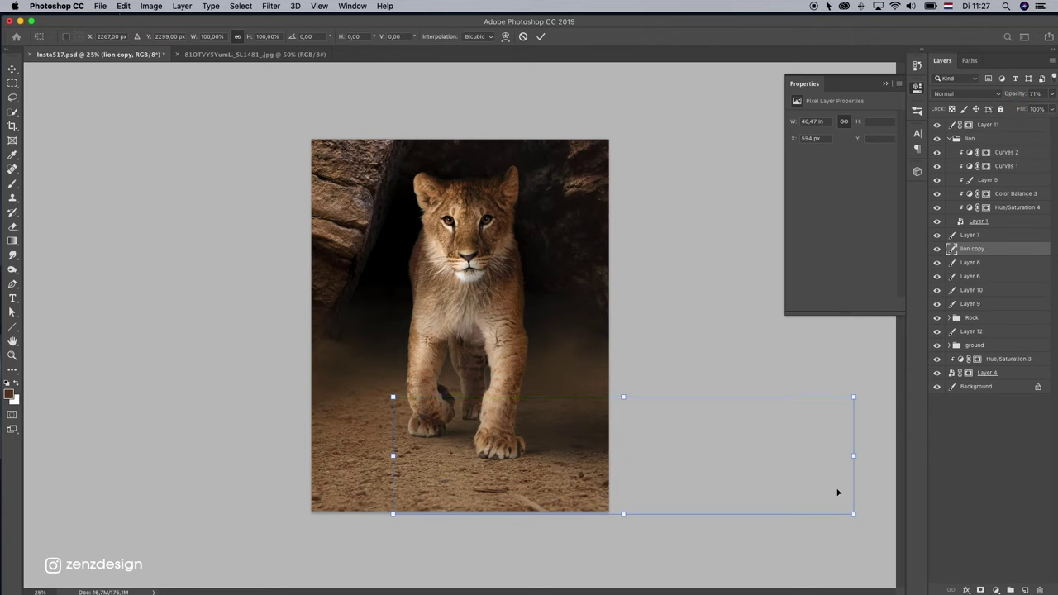
drag(855, 515, 810, 311)
drag(665, 399, 708, 418)
key(Escape)
Step: Reshape the blurred cast shadow with Free Transform, adjusting its far upper corner and upper edge over the ground
key(super+t)
drag(860, 401, 807, 367)
key(Return)
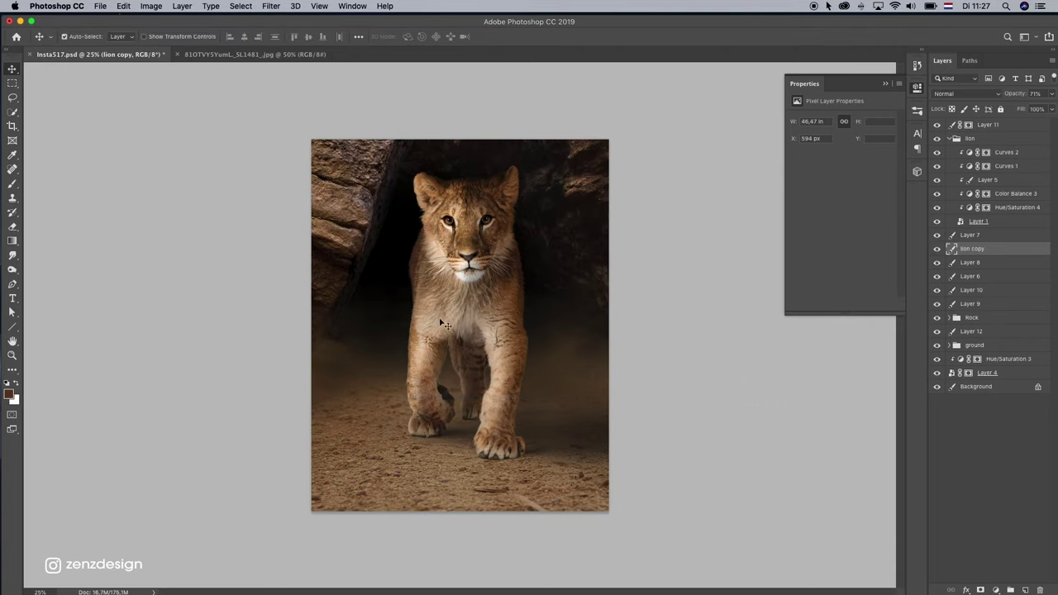
key(super+t)
drag(625, 391, 624, 345)
drag(578, 393, 580, 415)
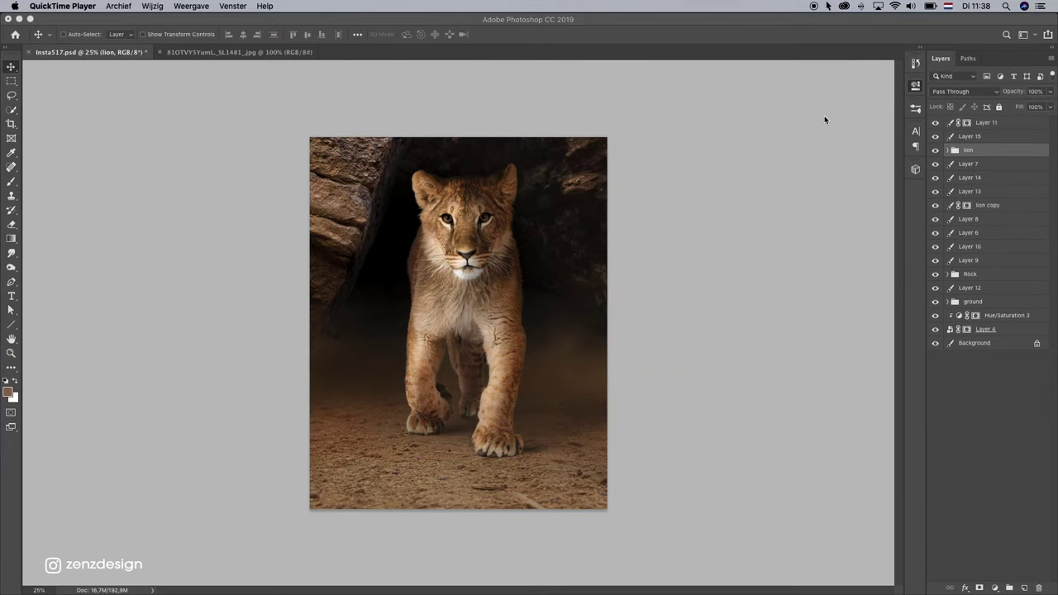
Step: Check what Layer 14 contributes and move Layer 7 beneath it in the layer stack
click(981, 165)
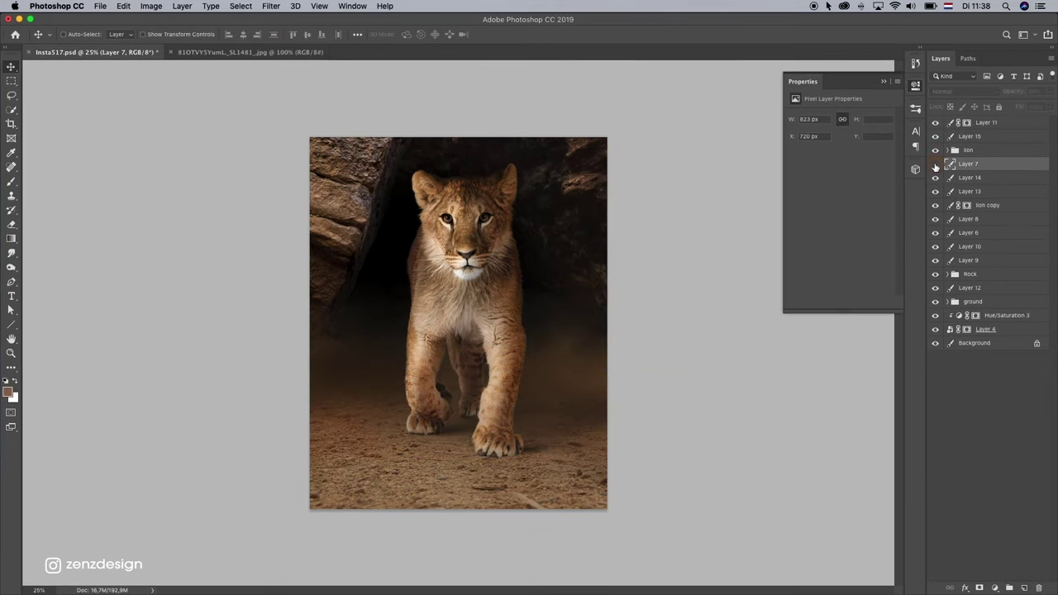
click(935, 178)
click(936, 178)
drag(970, 166, 966, 185)
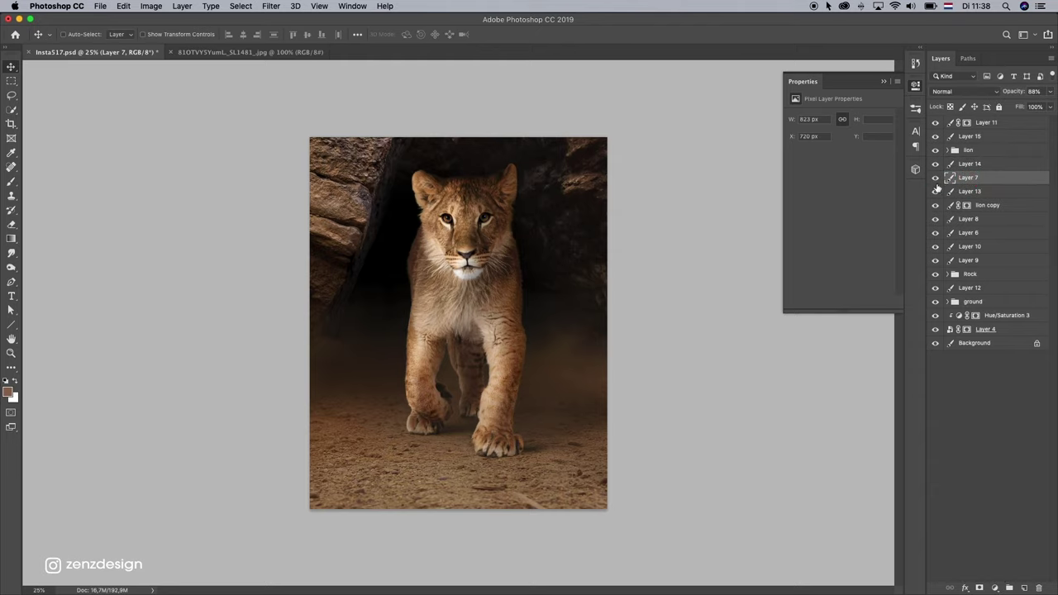
Step: Check the shadow layers' visibility and group everything from Layer 7 down to Layer 10
click(937, 190)
click(935, 206)
click(936, 206)
click(936, 220)
click(936, 220)
click(969, 246)
shift+click(969, 177)
key(super+g)
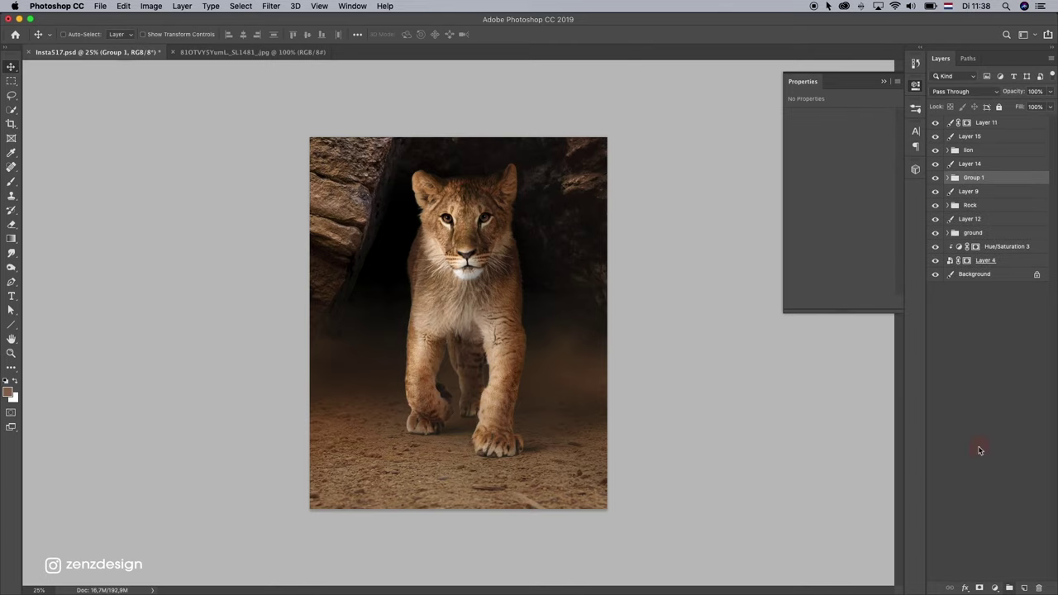
Step: Check the new group's effect on the image and rename the group "shadows"
click(934, 177)
click(935, 178)
double_click(970, 178)
text(shadows)
key(Return)
Step: Switch to the lion movie poster image and select the paw print in the sand with the Lasso tool for copying
click(306, 53)
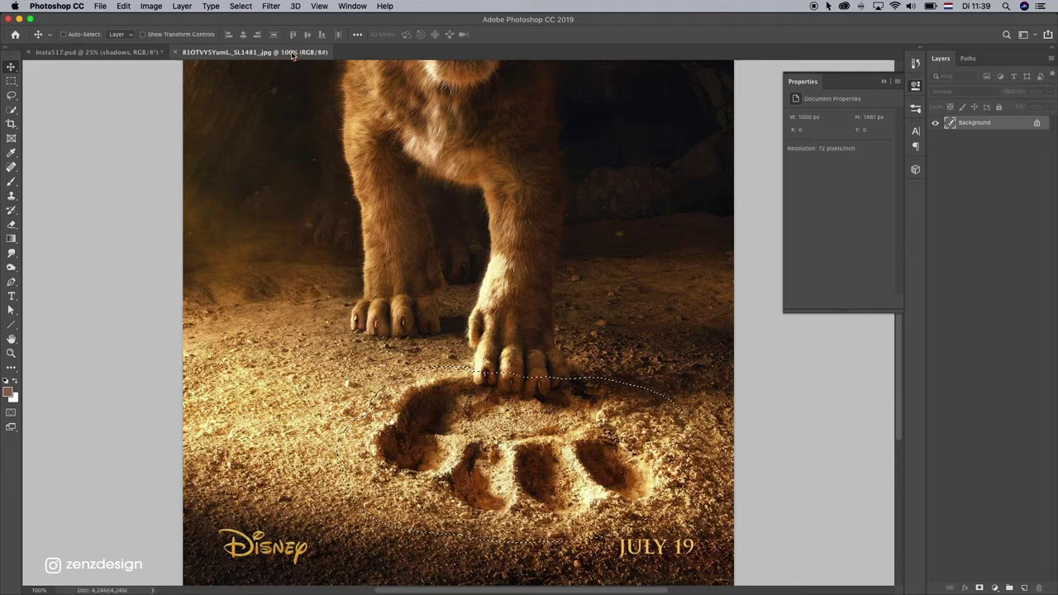
click(11, 81)
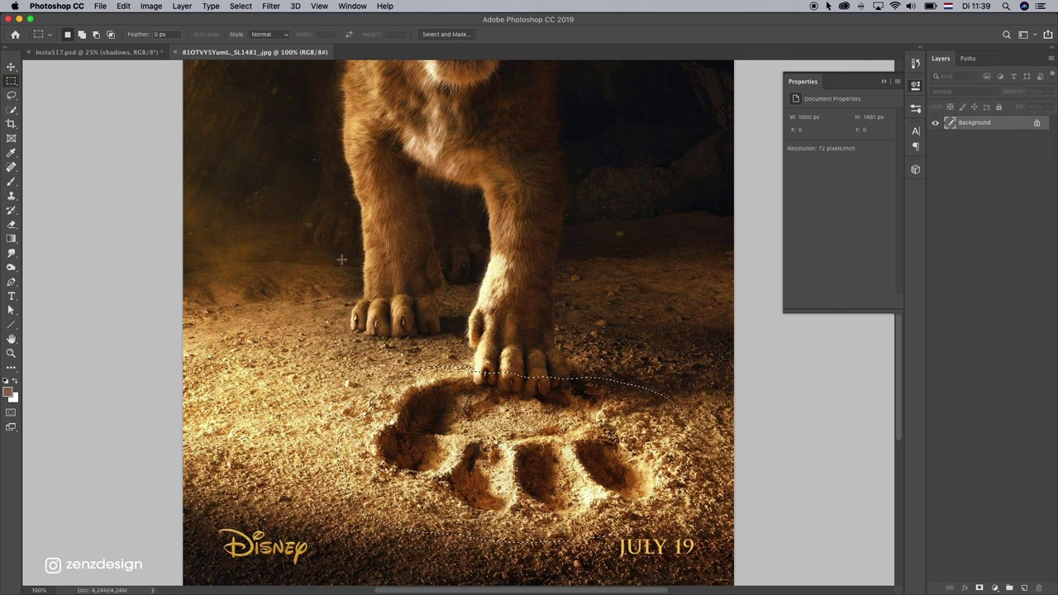
key(l)
key(super+z)
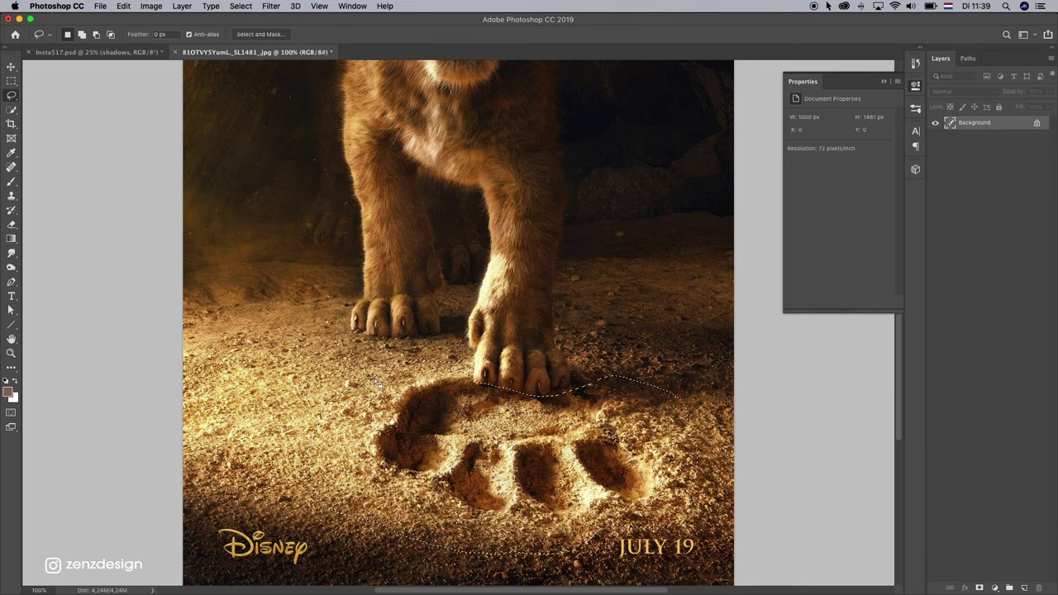
Step: Paste the copied paw print into Insta517.psd and place it on the ground just below the lion's front paw
click(83, 52)
click(11, 66)
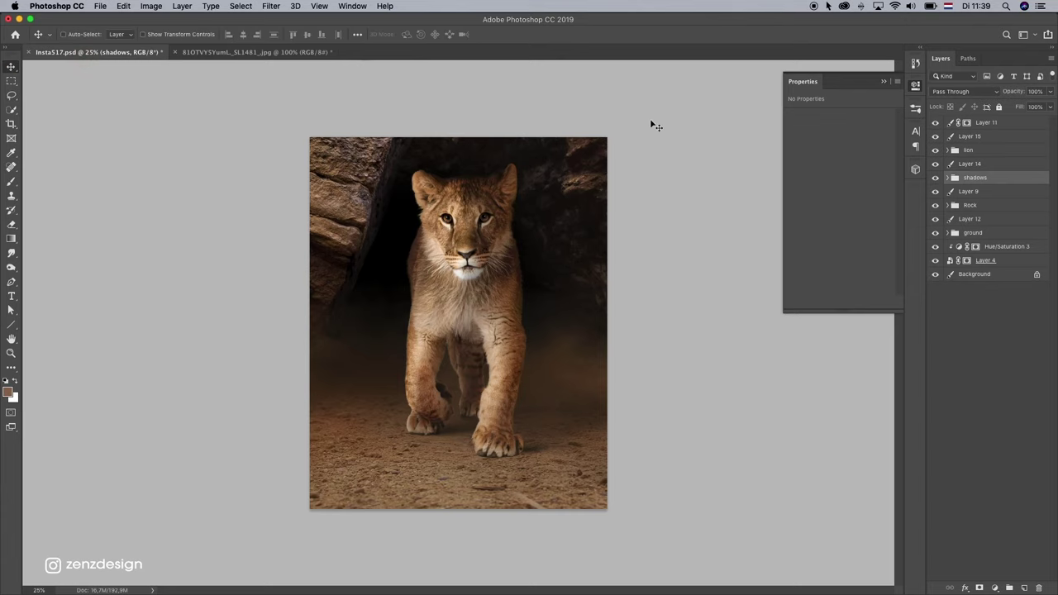
key(super+v)
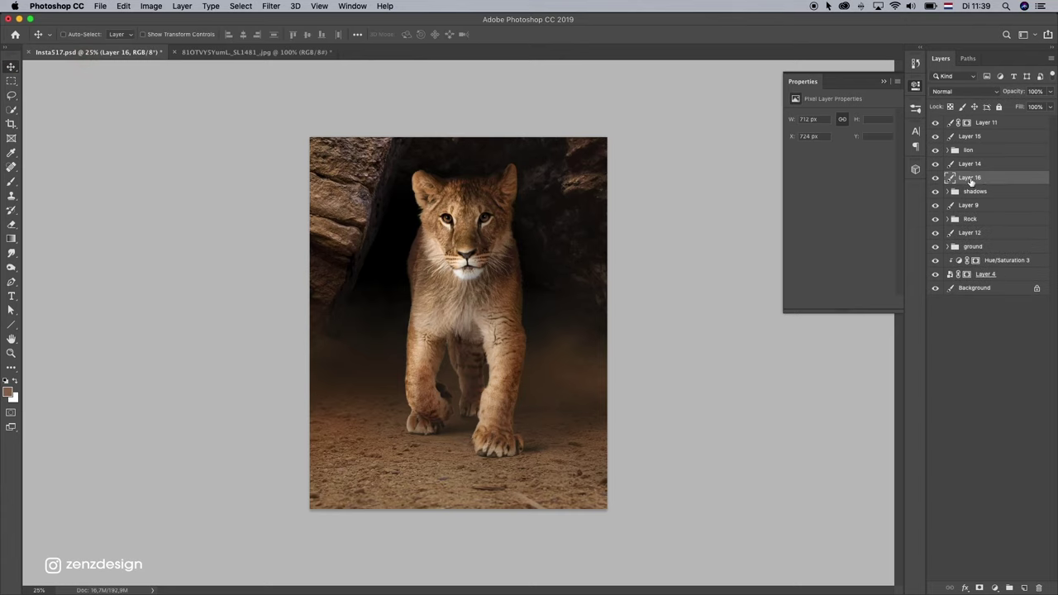
drag(536, 435, 448, 485)
Step: Convert the paw print to a smart object, enlarge it to about 138% and flatten its height slightly
right_click(973, 179)
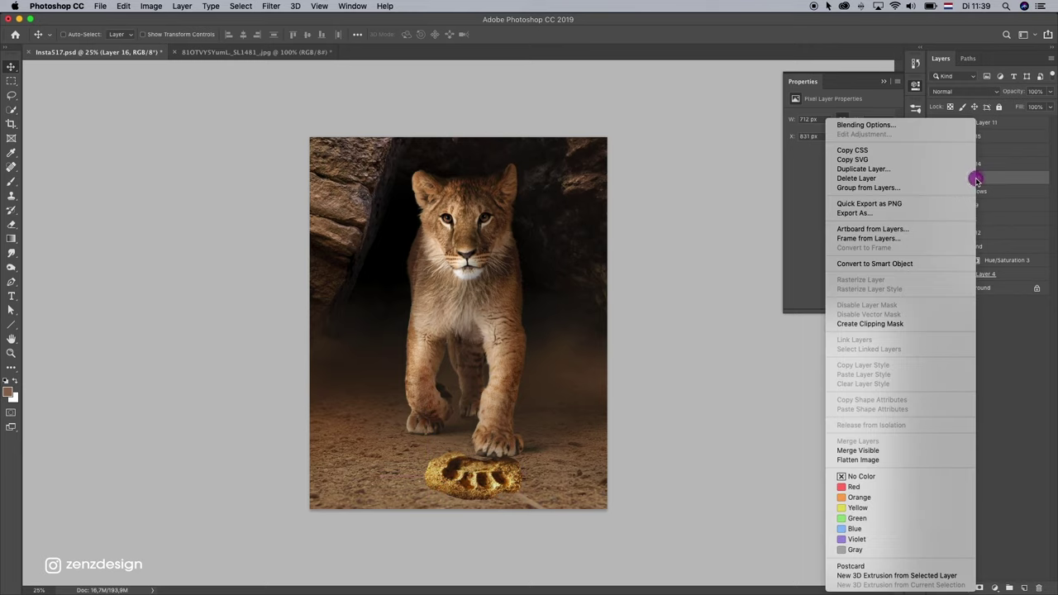
click(901, 262)
key(super+t)
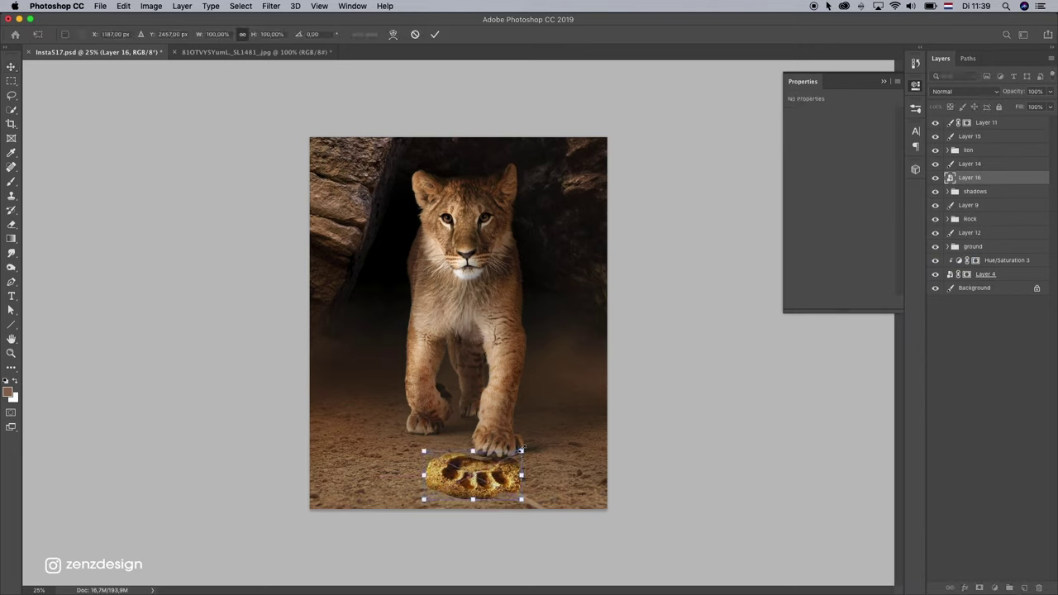
mouse_move(521, 451)
mouse_down()
mouse_move(555, 437)
mouse_move(540, 442)
mouse_up()
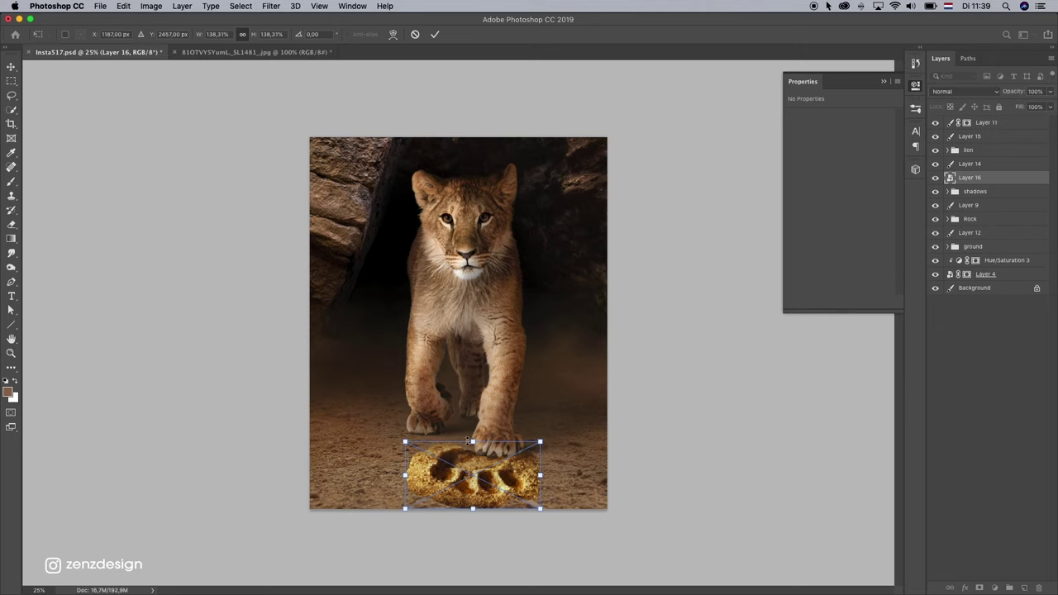
drag(471, 442, 514, 436)
key(Return)
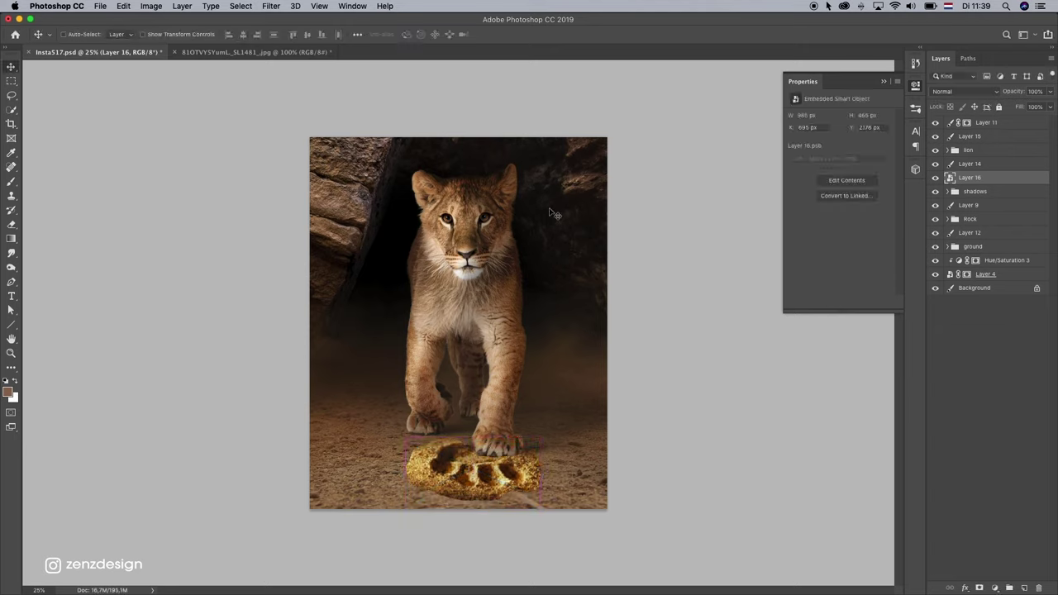
Step: Select the lion and shadows groups together, scale them down slightly and reposition the lion above the paw print
click(936, 150)
click(936, 150)
click(962, 152)
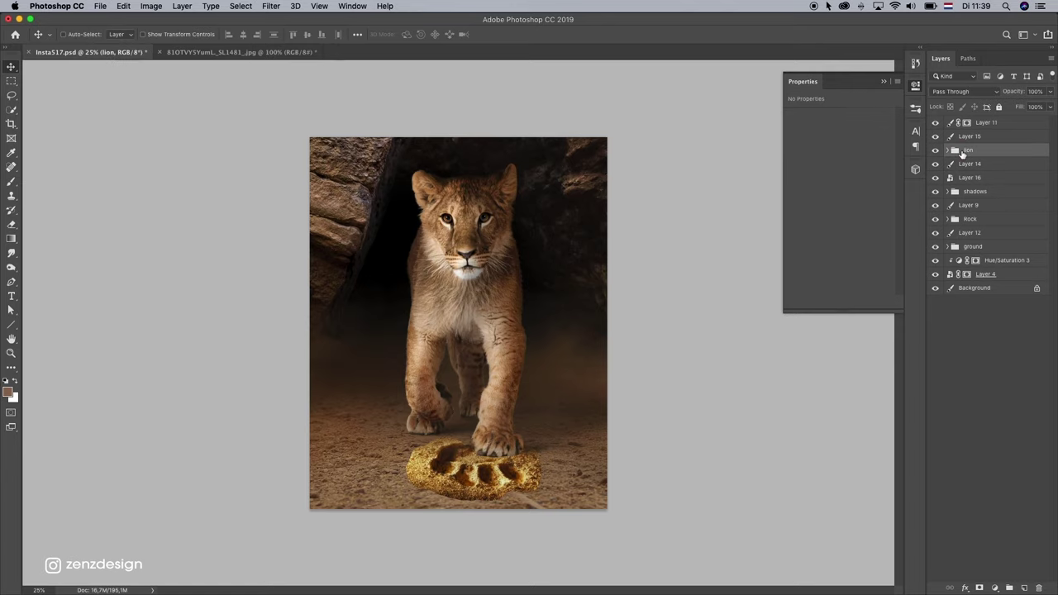
super+click(997, 193)
key(super+t)
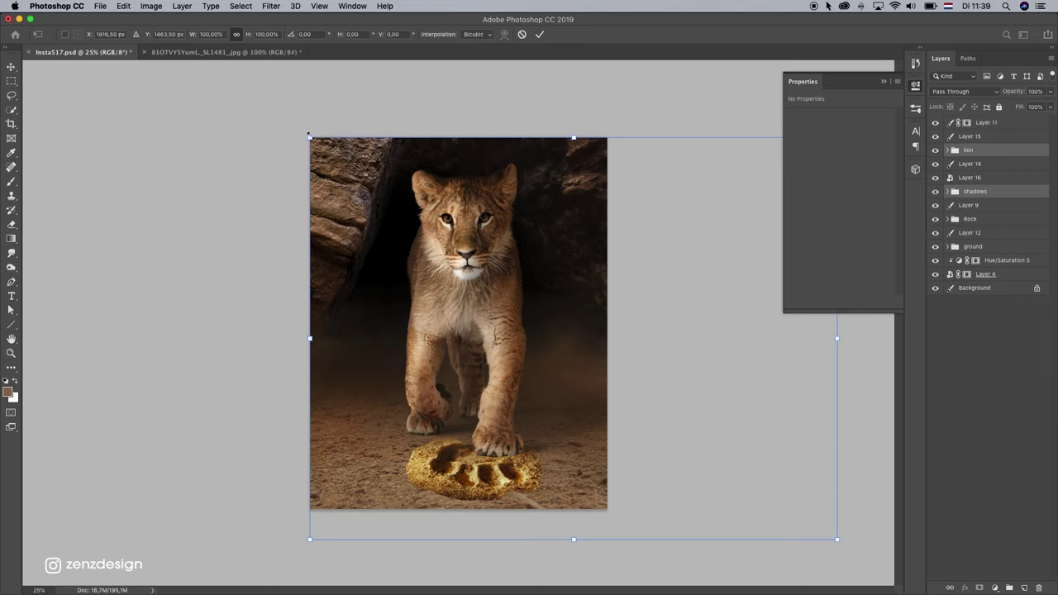
drag(309, 136, 338, 159)
drag(495, 248, 472, 238)
key(Return)
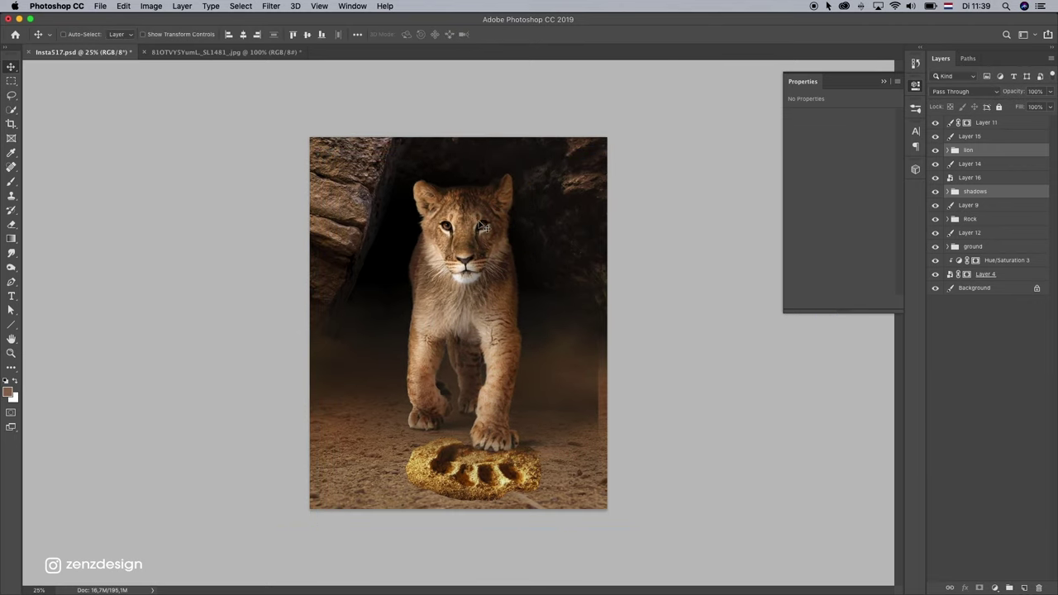
Step: Widen the shadows group to about 104% so the shading reaches past the canvas's right edge
super+click(596, 402)
click(975, 195)
key(super+t)
drag(813, 385, 837, 385)
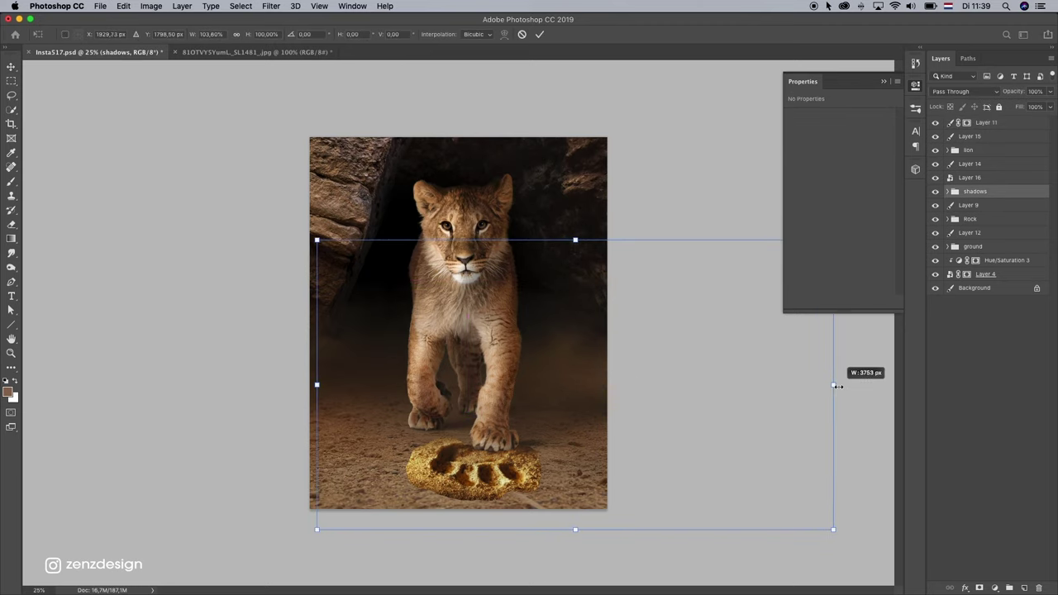
key(Return)
Step: Move the paw print slightly up and to the left so it sits beneath the lion's front paw
drag(471, 421, 522, 424)
click(969, 137)
click(936, 178)
click(937, 178)
drag(473, 416, 463, 416)
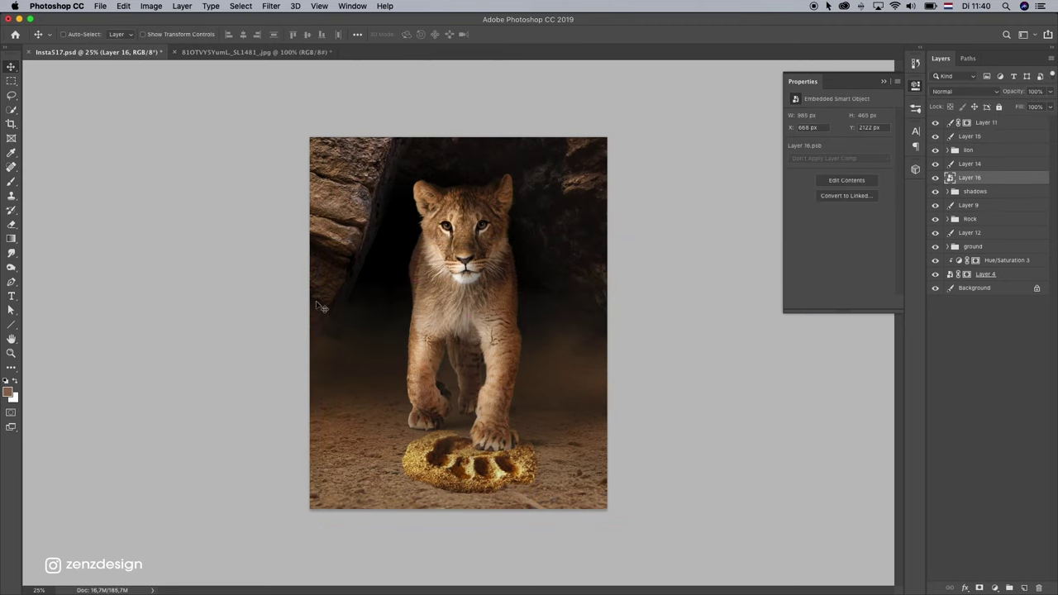
Step: Add a Hue/Saturation adjustment clipped to the paw print, set its saturation to -38 and fine-tune the hue
click(995, 588)
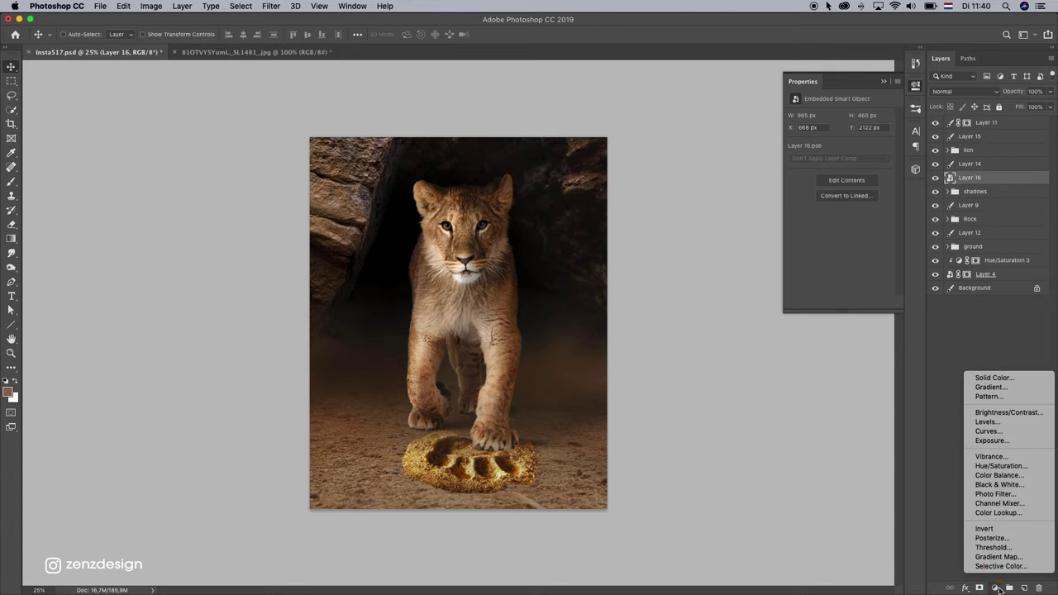
click(1000, 466)
click(821, 302)
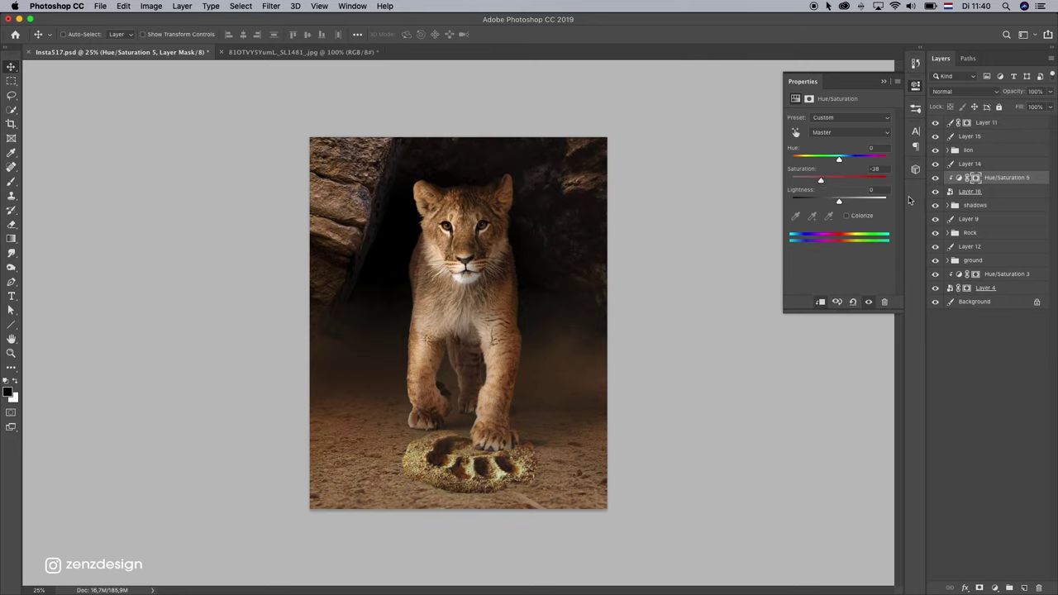
mouse_move(835, 155)
mouse_down()
mouse_move(826, 157)
mouse_move(841, 160)
mouse_up()
Step: Compare the ground with and without the paw print up close and add a layer mask to the paw print layer
click(11, 353)
drag(414, 437, 392, 291)
click(976, 192)
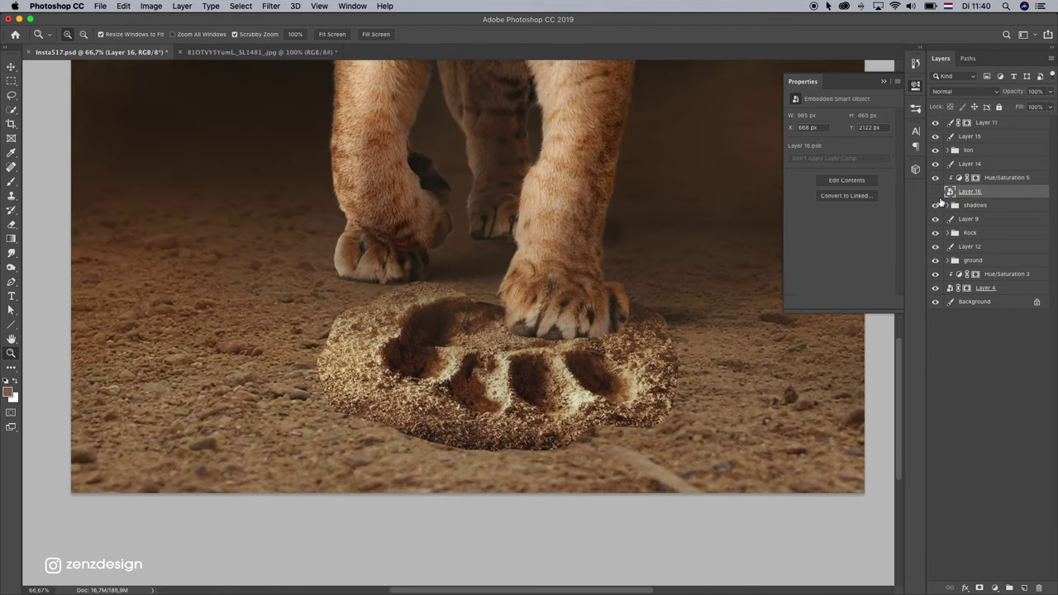
click(935, 190)
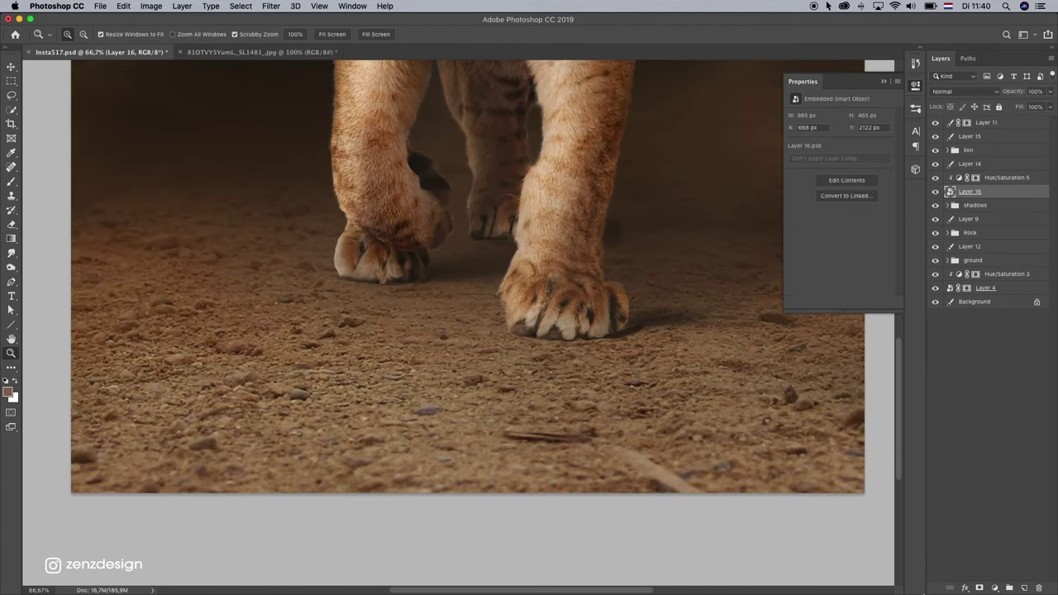
click(934, 191)
click(981, 588)
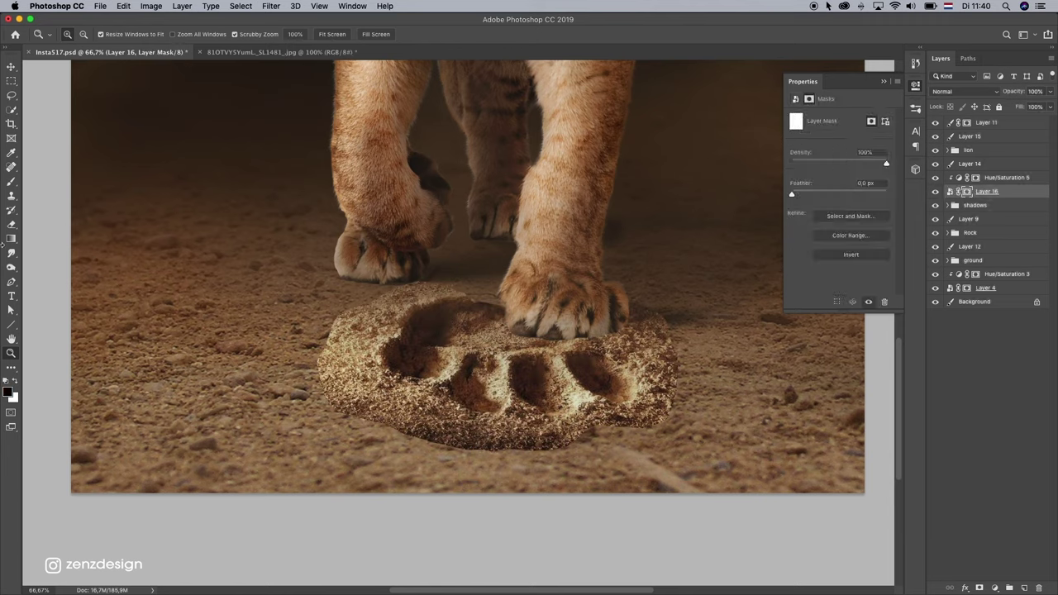
Step: Set up a soft round brush at 64% opacity for painting on the paw print's layer mask
click(11, 181)
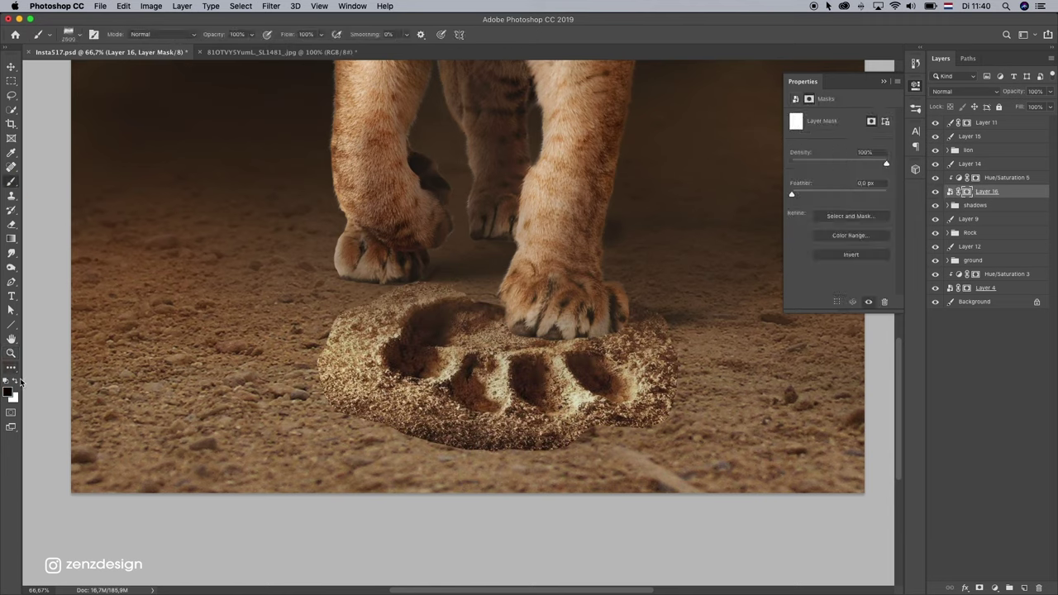
click(70, 35)
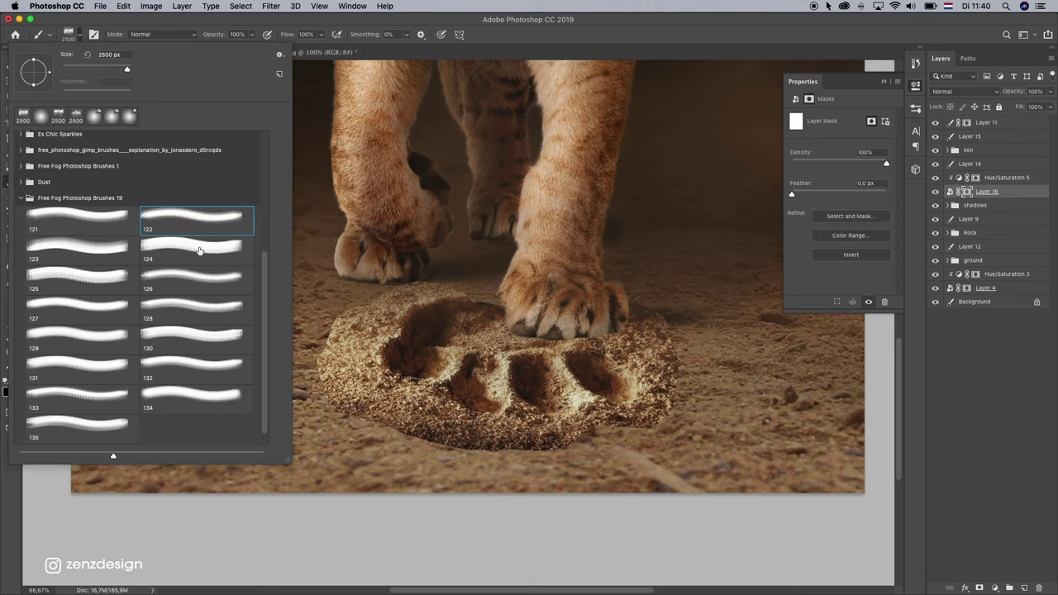
drag(266, 280, 222, 137)
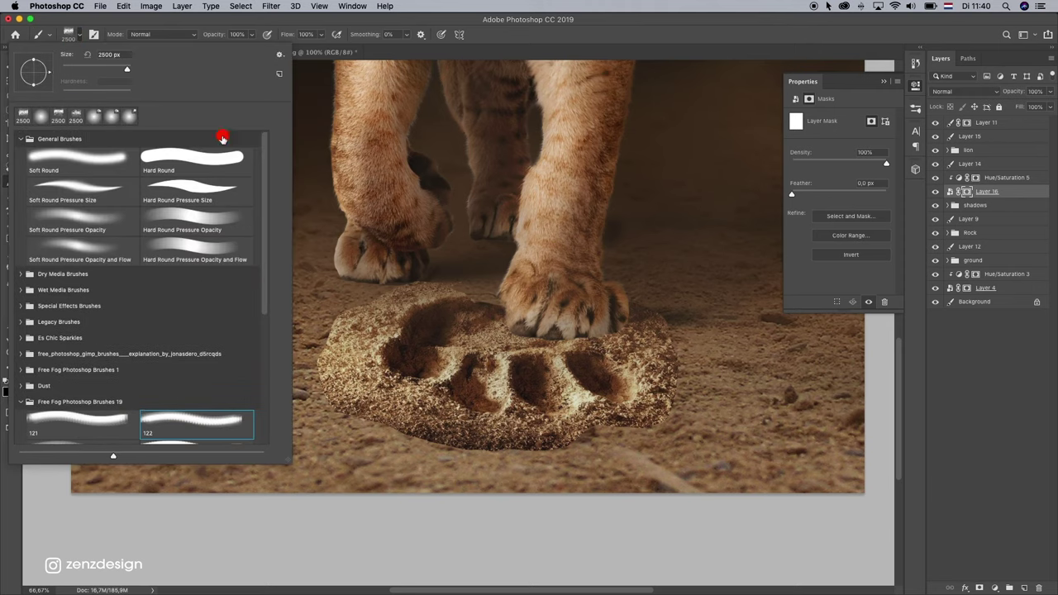
click(251, 34)
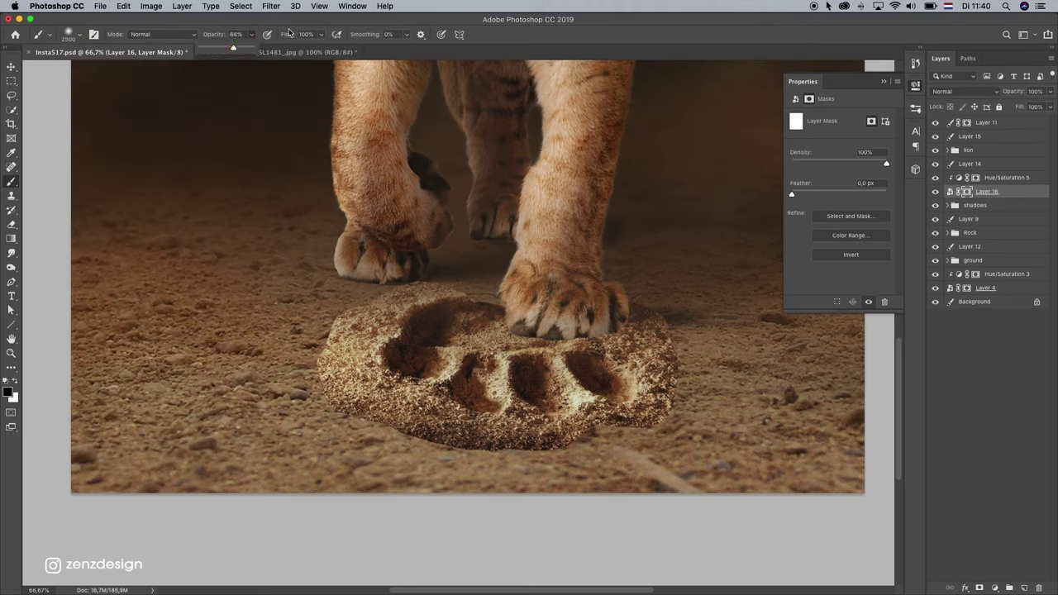
click(290, 33)
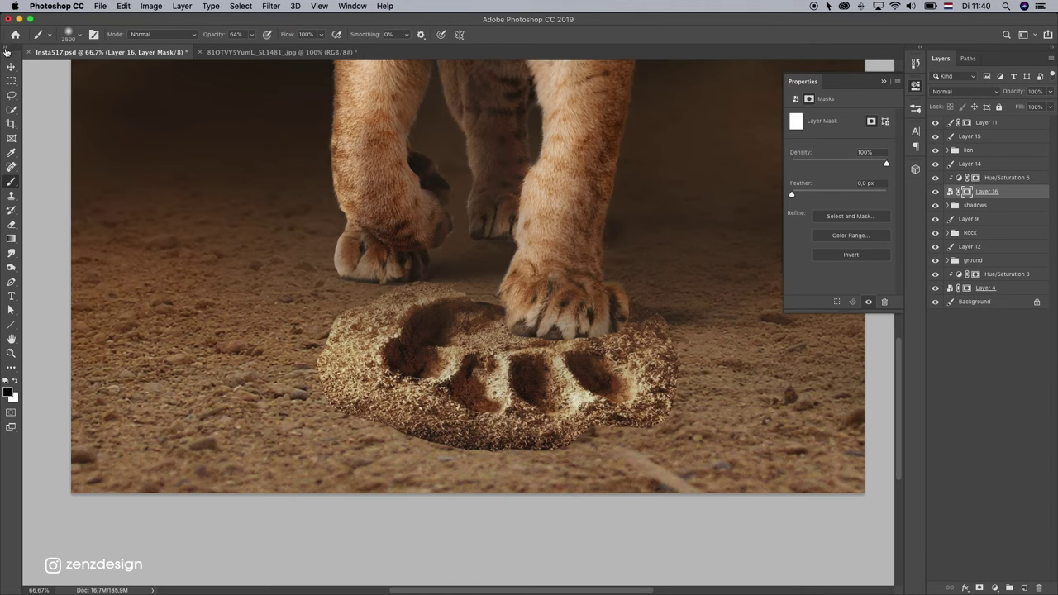
click(67, 35)
click(220, 38)
Step: Mask away the hard sandy rim around the paw print with the soft black brush, undoing the bad stroke and enlarging the brush
mouse_move(321, 300)
mouse_down()
mouse_move(331, 304)
mouse_move(309, 344)
mouse_move(359, 321)
mouse_up()
mouse_move(290, 332)
mouse_down()
mouse_move(318, 398)
mouse_move(288, 394)
mouse_move(333, 372)
mouse_move(348, 335)
mouse_move(335, 403)
mouse_move(356, 422)
mouse_move(342, 431)
mouse_move(394, 431)
mouse_move(376, 454)
mouse_move(413, 461)
mouse_up()
drag(485, 262, 454, 262)
drag(464, 289, 405, 292)
key(super+z)
key(bracketright)
key(bracketright)
key(bracketright)
key(bracketright)
key(bracketright)
mouse_move(443, 461)
mouse_down()
mouse_move(525, 496)
mouse_move(585, 450)
mouse_move(668, 329)
mouse_up()
Step: Enlarge the paw print slightly and shift it down and to the right below the lion's front paw
key(super+t)
drag(449, 300, 478, 301)
drag(345, 281, 312, 267)
drag(372, 314, 354, 338)
key(Return)
Step: View the whole composition and compare it with the lion group hidden and shown
click(10, 354)
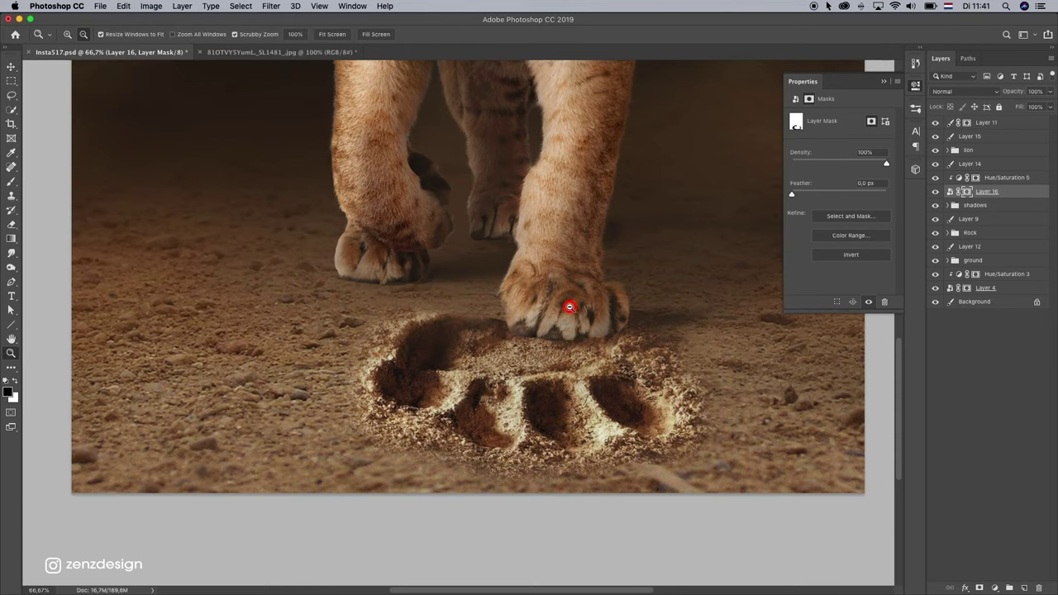
alt+click(512, 314)
alt+click(512, 314)
alt+click(512, 314)
alt+click(512, 314)
click(511, 314)
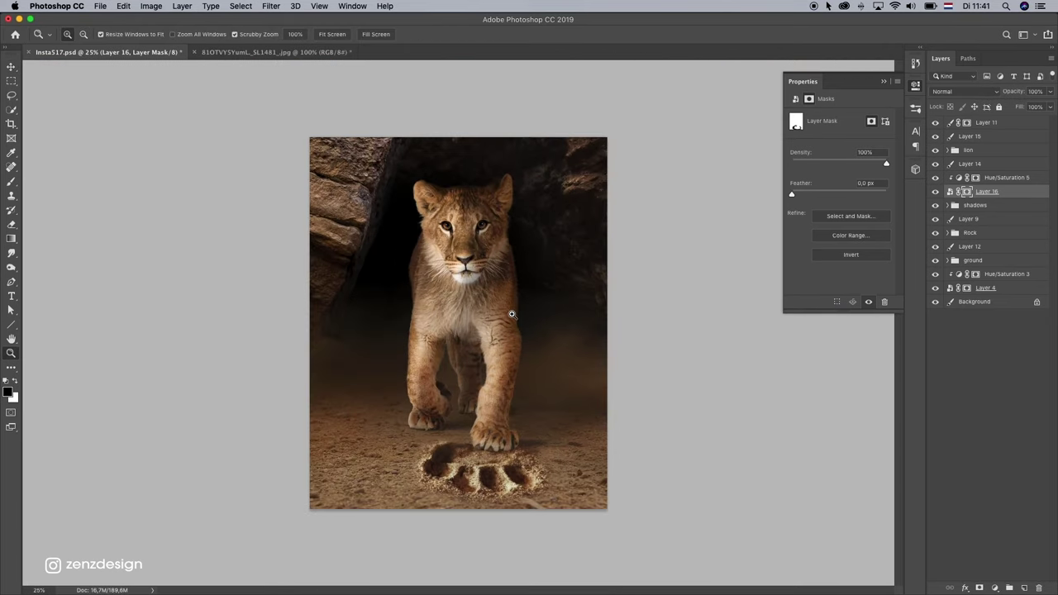
click(9, 65)
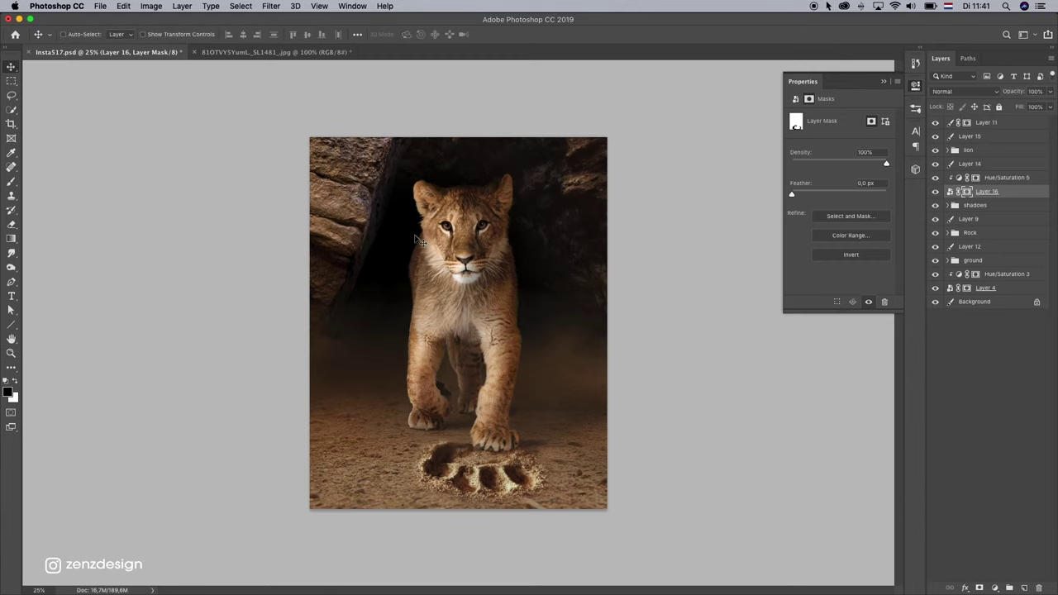
super+click(420, 240)
click(947, 150)
click(934, 149)
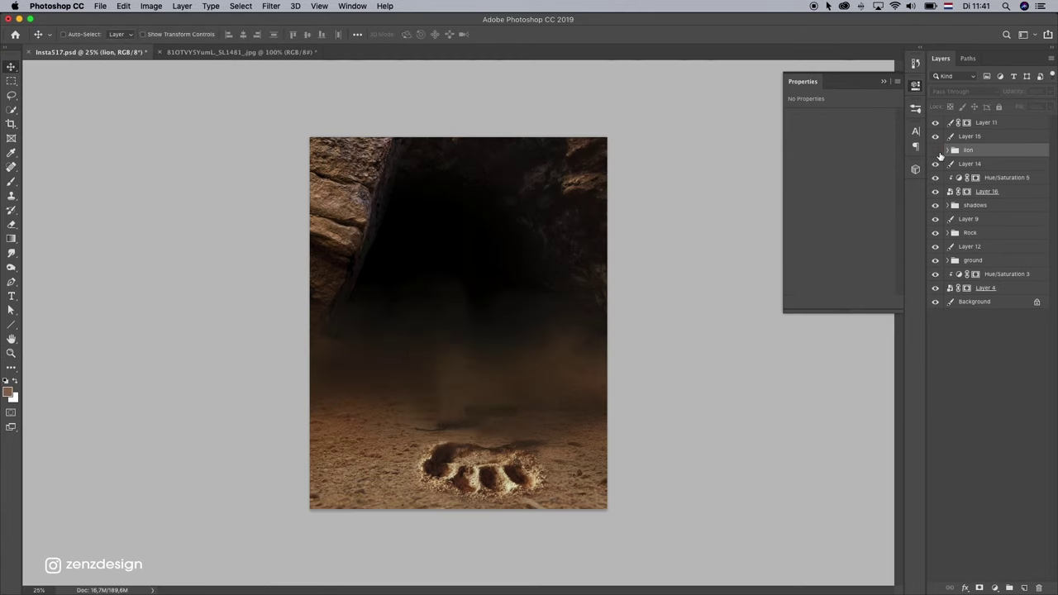
click(934, 150)
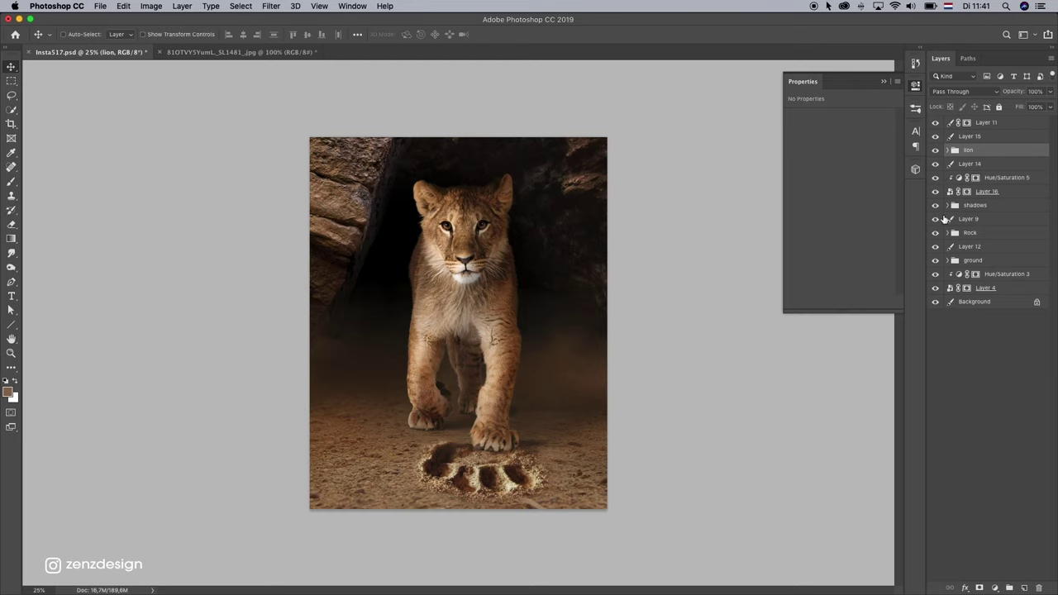
Step: Scale down the lion and shadows groups together and position the lion with its front paw just above the print
super+click(962, 205)
key(super+t)
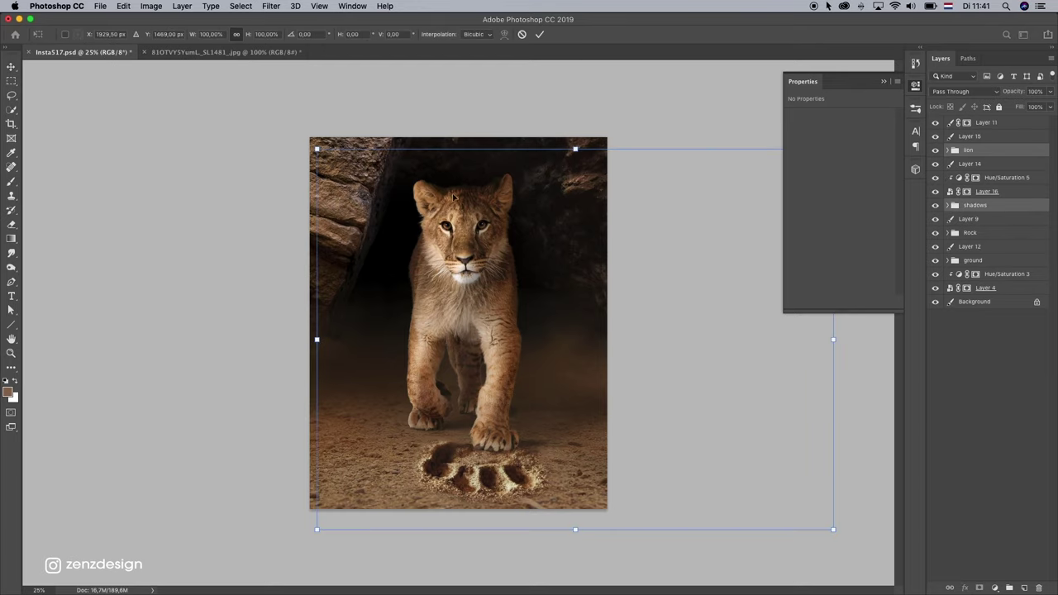
drag(314, 147, 333, 161)
drag(462, 216, 454, 220)
key(Return)
Step: Stretch Layer 8 in the shadows group sideways so the shading reaches the canvas's right edge
super+click(591, 357)
key(super+t)
drag(597, 368, 608, 368)
key(Return)
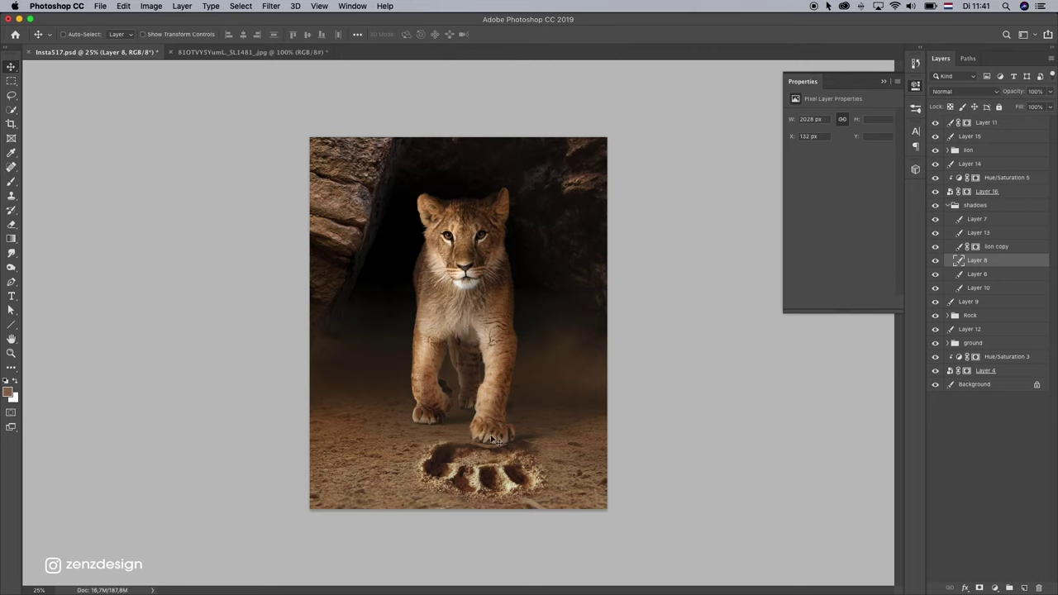
Step: Undo the accidental move of Layer 11, collapse the shadows group and nudge the paw print up toward the front paw
super+click(488, 476)
drag(481, 472, 482, 459)
key(super+z)
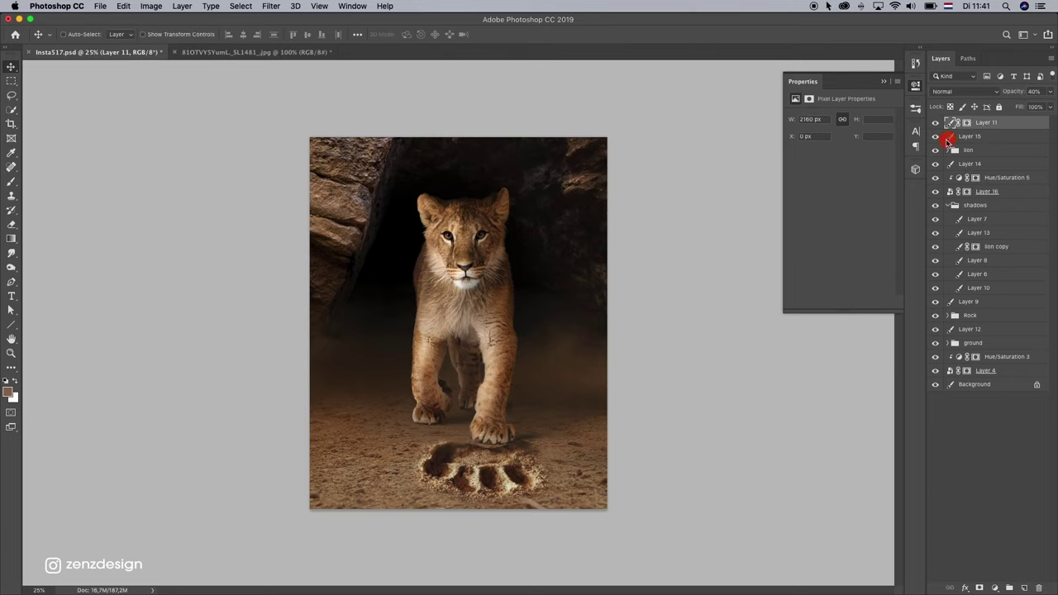
click(948, 138)
click(947, 204)
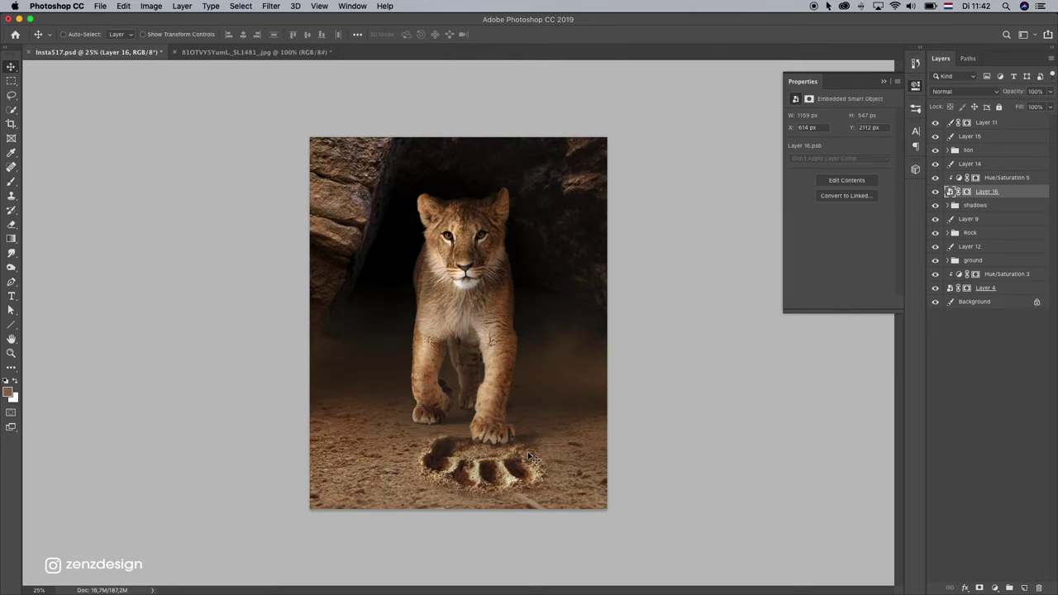
mouse_move(500, 483)
mouse_down()
mouse_move(504, 467)
mouse_move(501, 477)
mouse_up()
Step: Examine up close how the paw print blends into the ground, with its layer mask selected
key(b)
scroll(470, 520, up, 3)
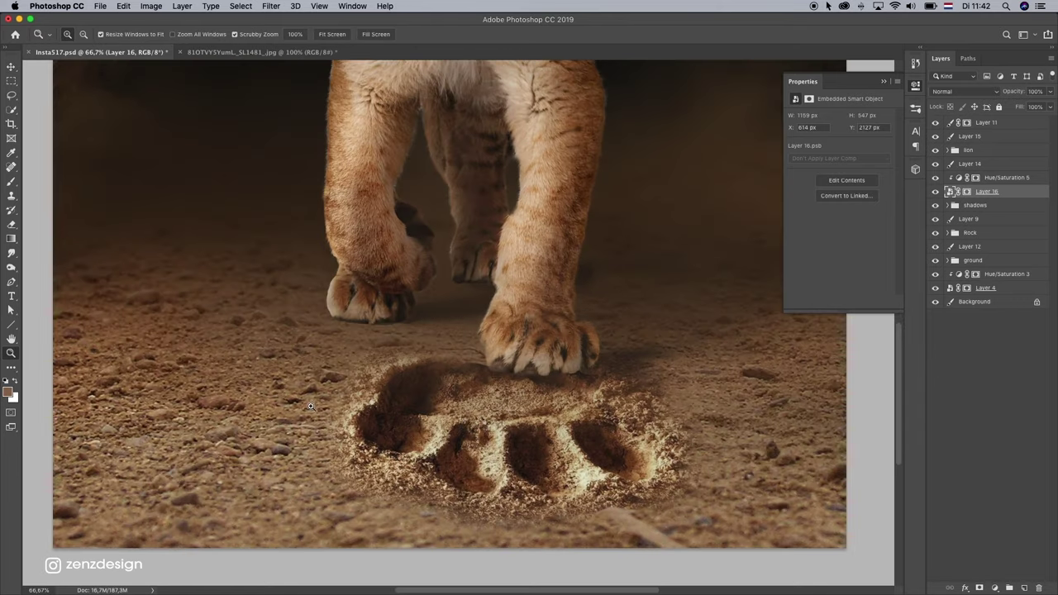
click(966, 192)
key(z)
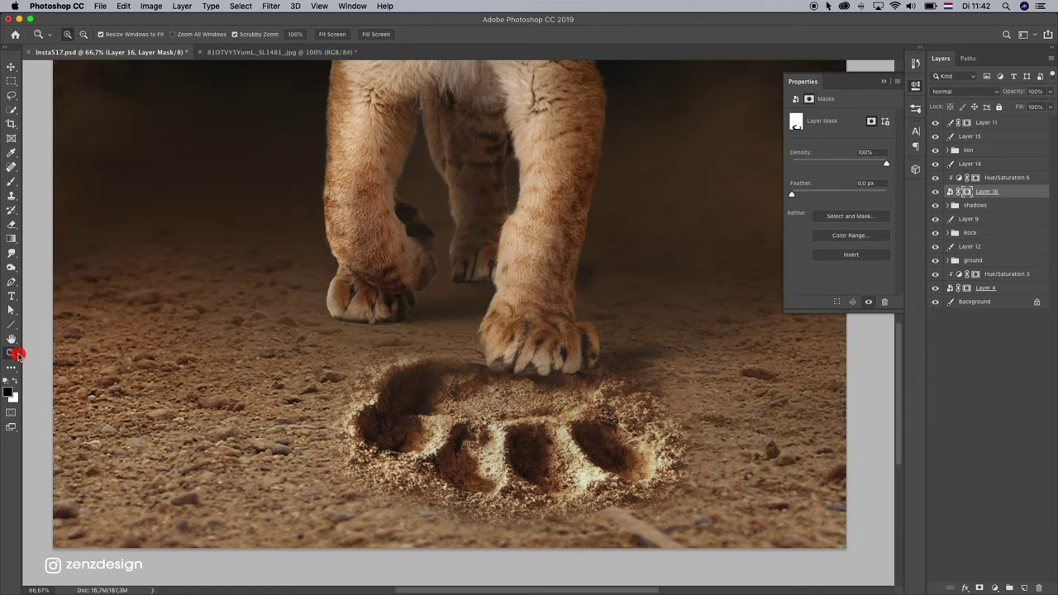
click(364, 410)
alt+click(297, 413)
alt+click(288, 361)
alt+click(288, 360)
Step: Compress the ground group vertically so the soil's perspective looks flatter
key(v)
super+click(529, 339)
click(953, 286)
click(934, 289)
click(946, 260)
click(972, 260)
drag(668, 302, 668, 350)
scroll(63, 306, up, 2)
key(z)
click(512, 240)
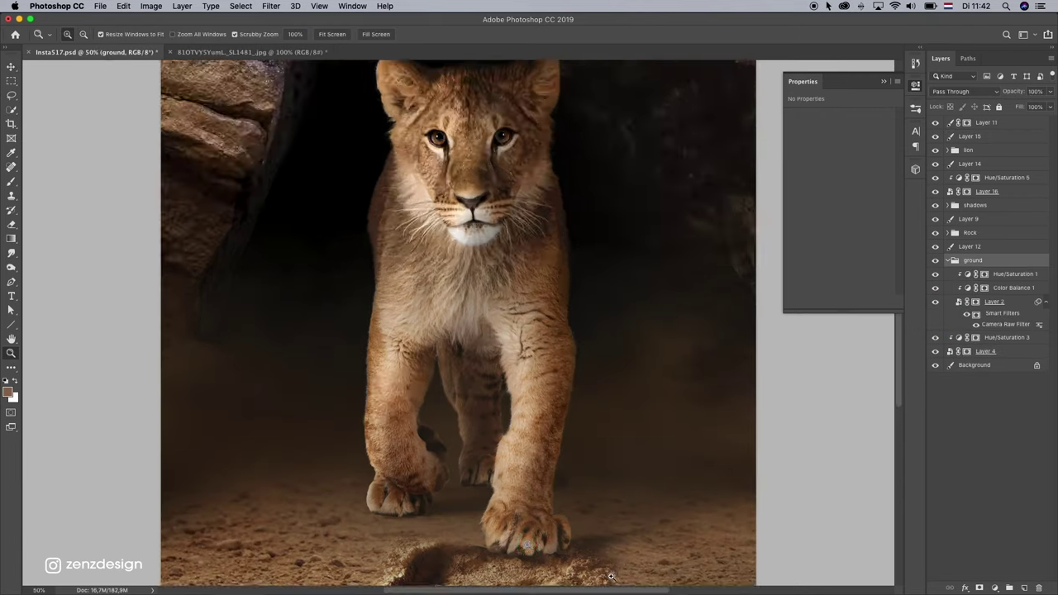
click(506, 529)
Step: Flatten the paw print vertically to a height of 440 px to match the ground's perspective
super+click(443, 454)
key(super+t)
drag(426, 324, 426, 361)
drag(448, 415, 448, 383)
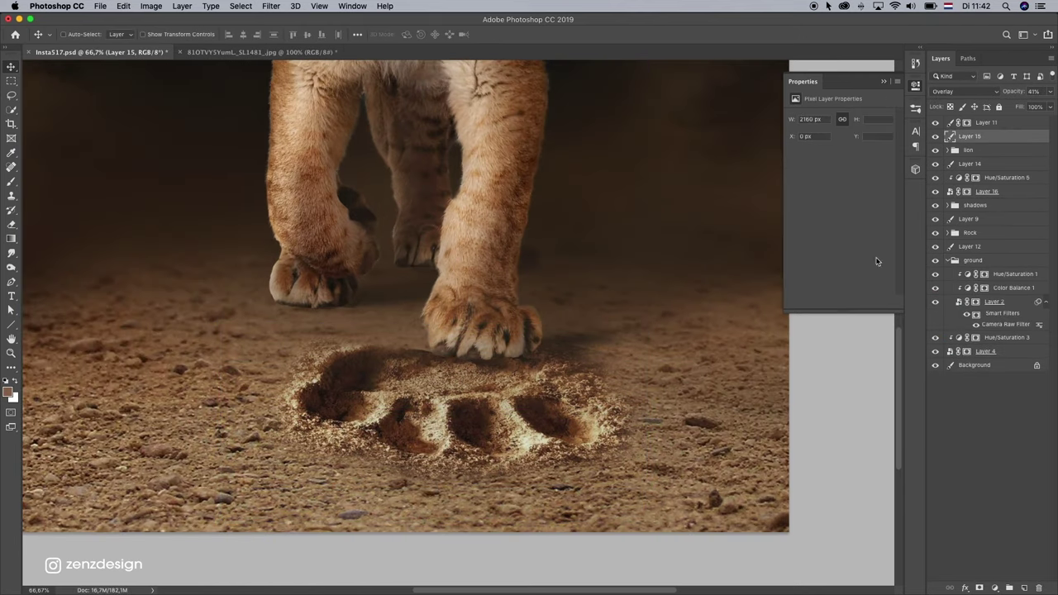
Step: Move the ground group slightly up beneath the lion and collapse the group
click(973, 260)
drag(545, 329, 485, 369)
click(947, 260)
Step: Flatten the paw print further to a height of 368 px and move it up under the front paw
super+click(488, 465)
key(super+t)
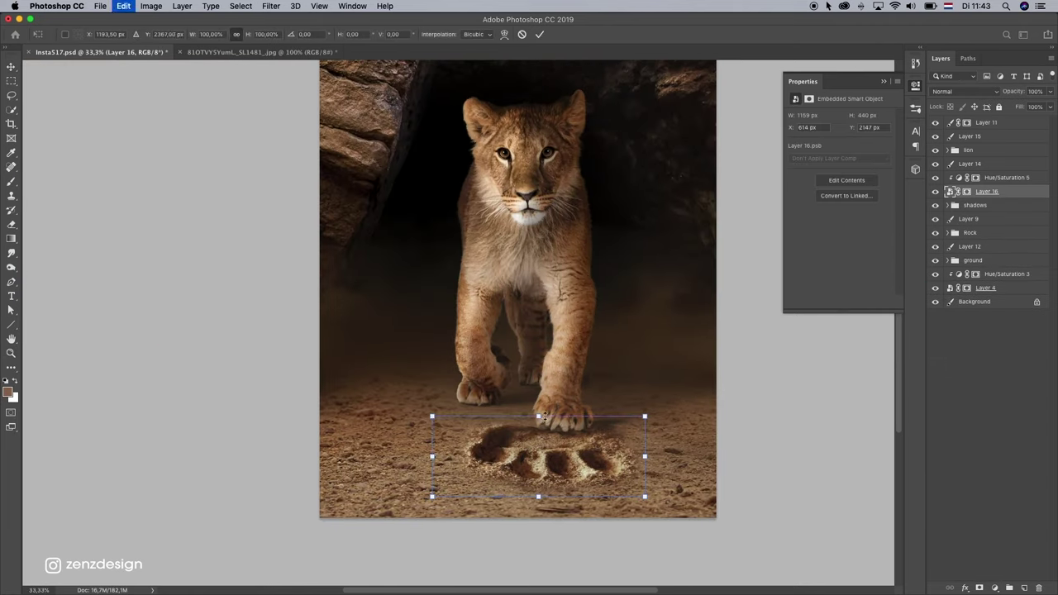
drag(544, 417, 545, 435)
drag(570, 463, 574, 448)
key(Return)
Step: Check the whole composition, compare the ground with and without the paw print, and select the print's layer mask for brushing
key(super+minus)
key(super+minus)
drag(347, 194, 439, 268)
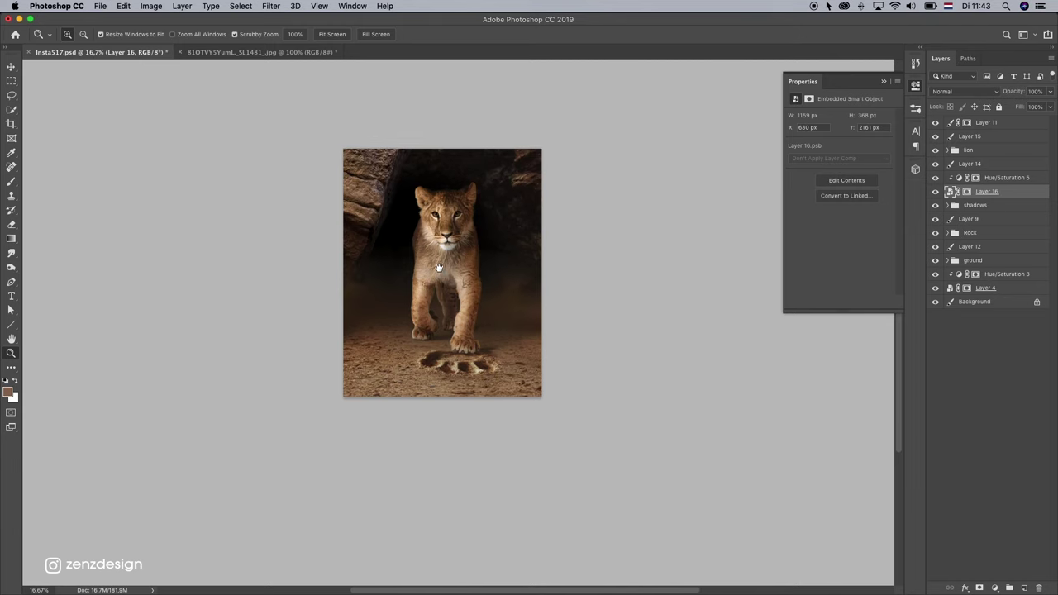
click(499, 399)
click(498, 399)
click(499, 400)
drag(460, 400, 481, 300)
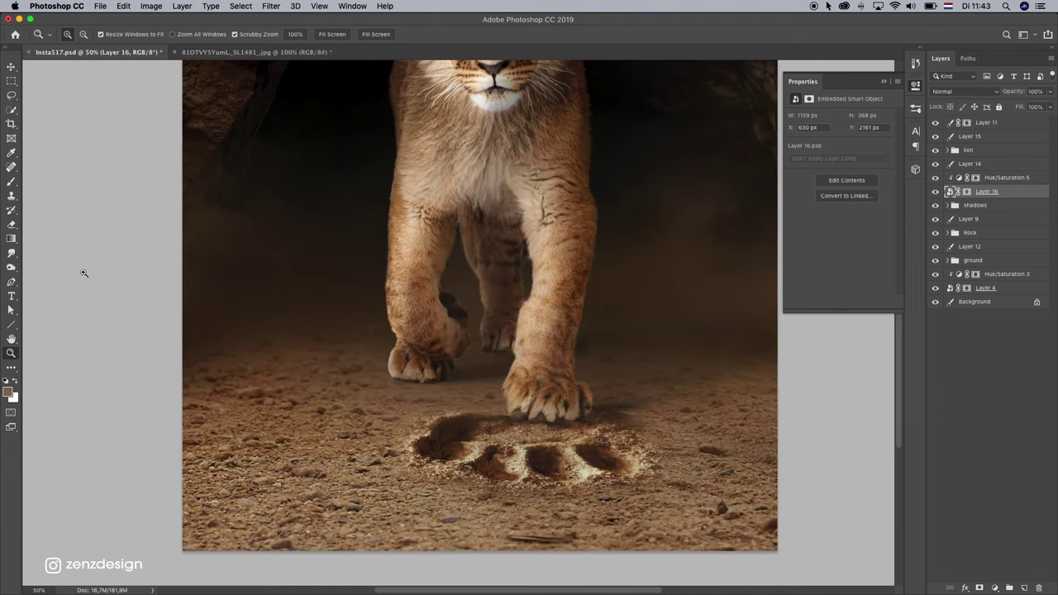
click(10, 181)
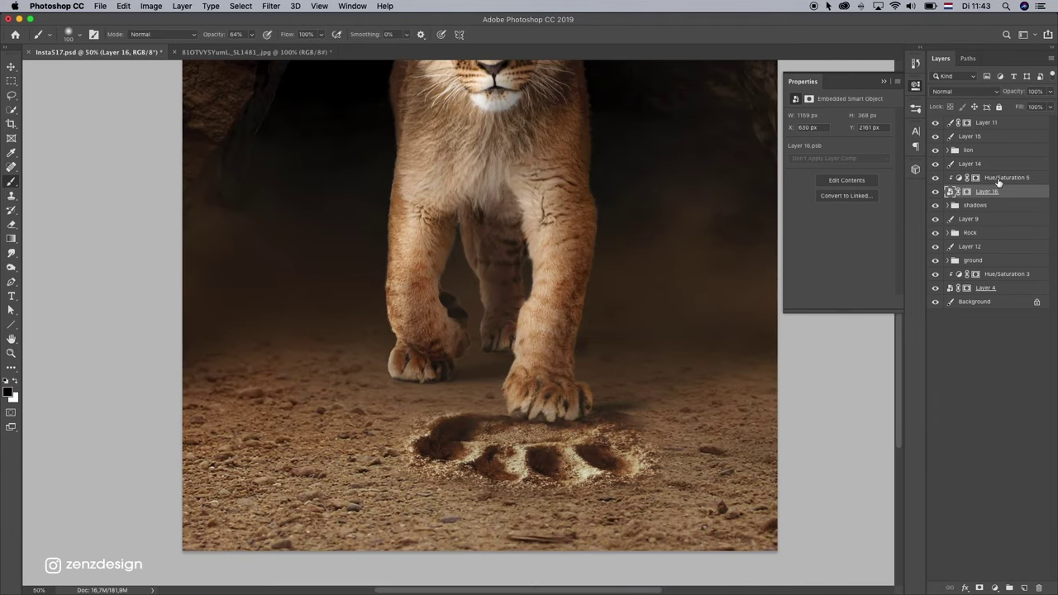
click(935, 191)
click(935, 191)
click(966, 191)
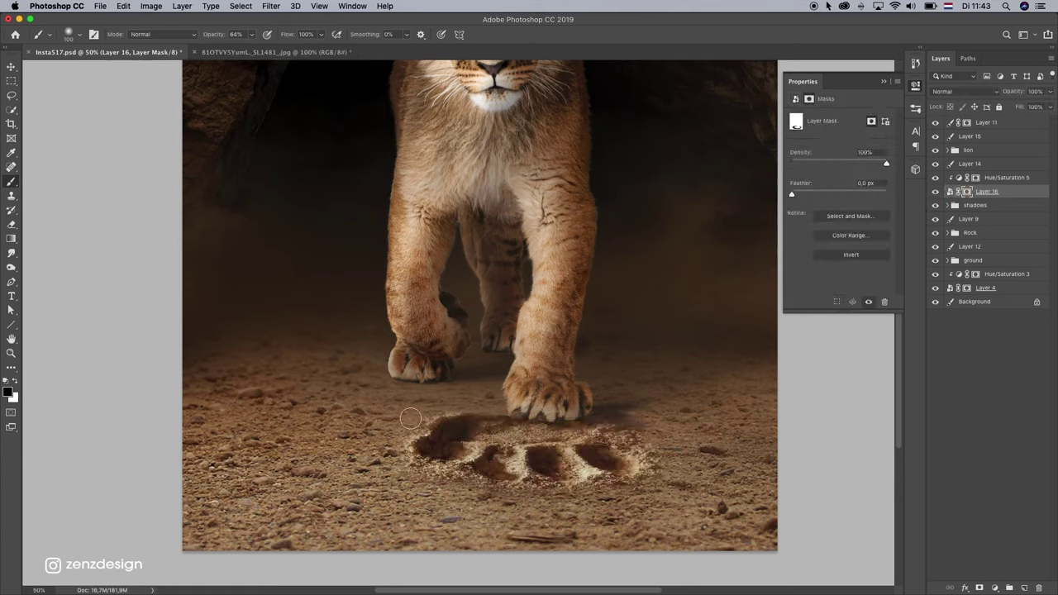
Step: Refine the paw print's mask around its rim, alternating black and white brush strokes and undoing the unwanted ones
mouse_move(392, 426)
mouse_down()
mouse_move(424, 476)
mouse_move(496, 490)
mouse_up()
mouse_move(566, 500)
mouse_down()
mouse_move(456, 504)
mouse_move(529, 493)
mouse_move(557, 429)
mouse_up()
key(super+z)
click(15, 382)
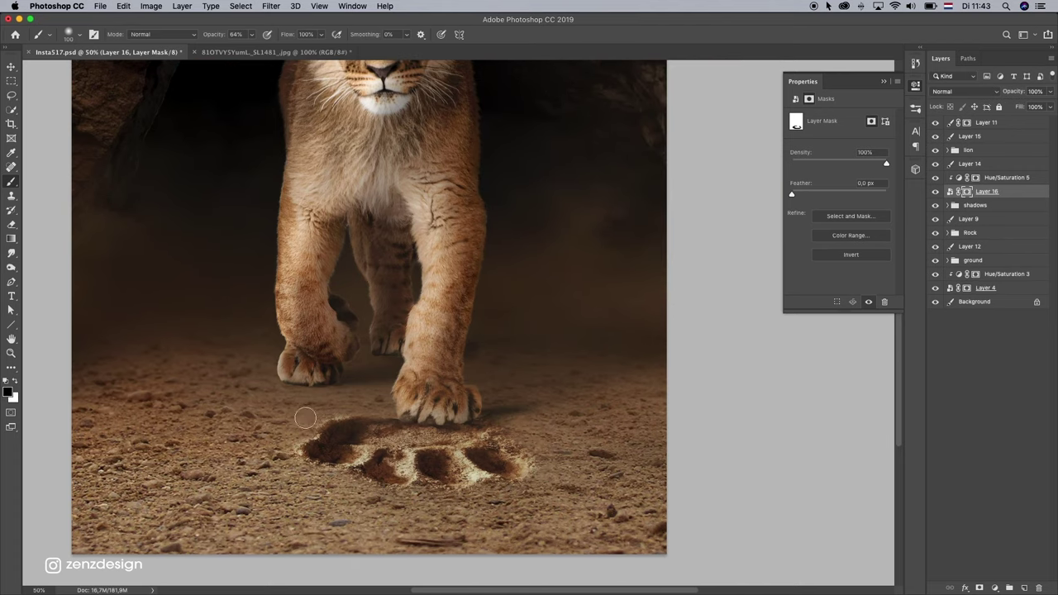
key(super+z)
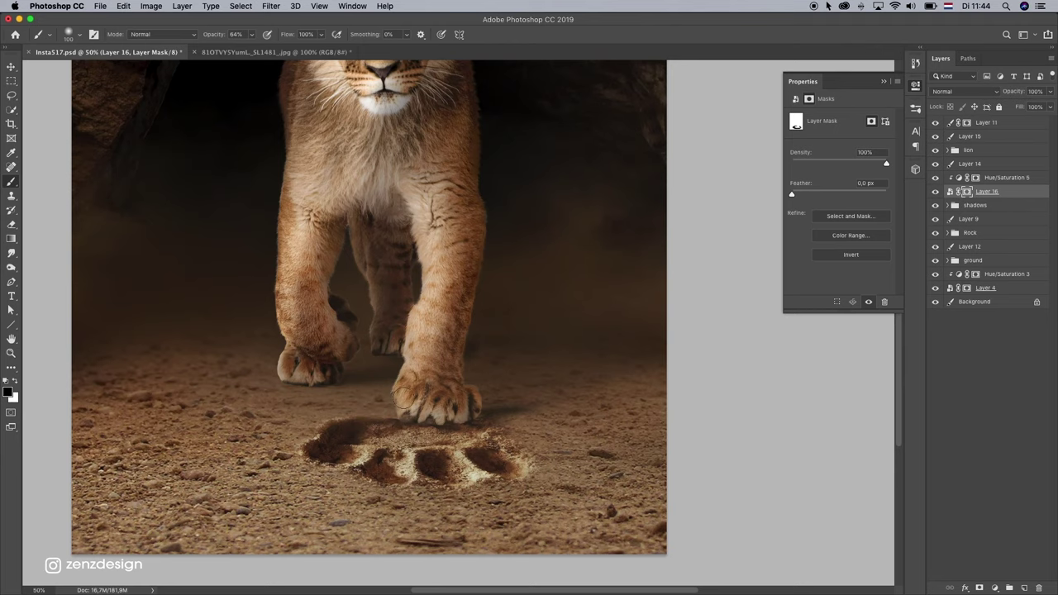
drag(328, 368, 453, 348)
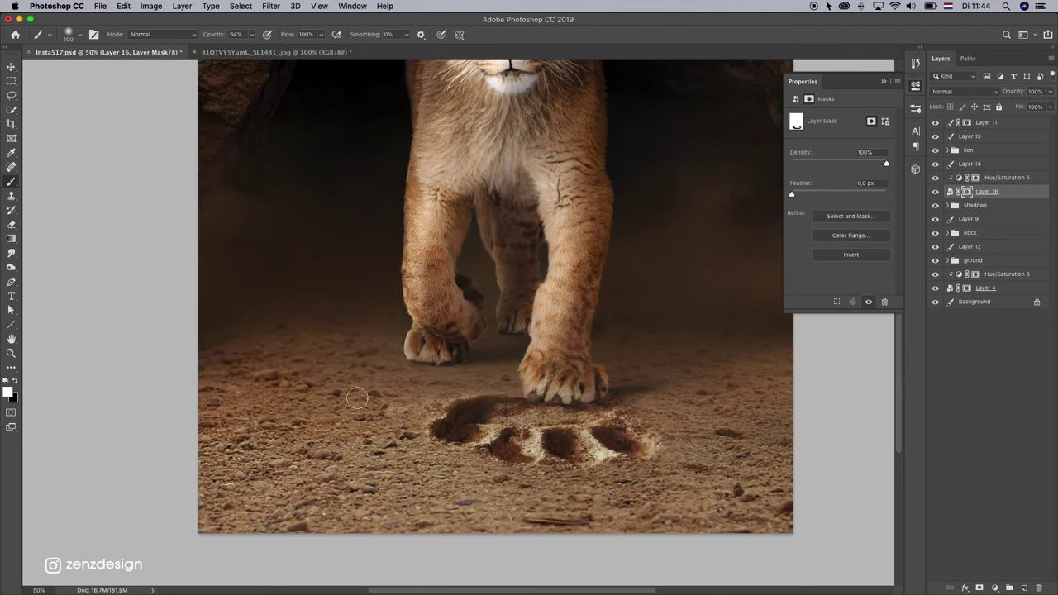
mouse_move(395, 427)
mouse_down()
mouse_move(439, 428)
mouse_move(292, 413)
mouse_up()
click(15, 382)
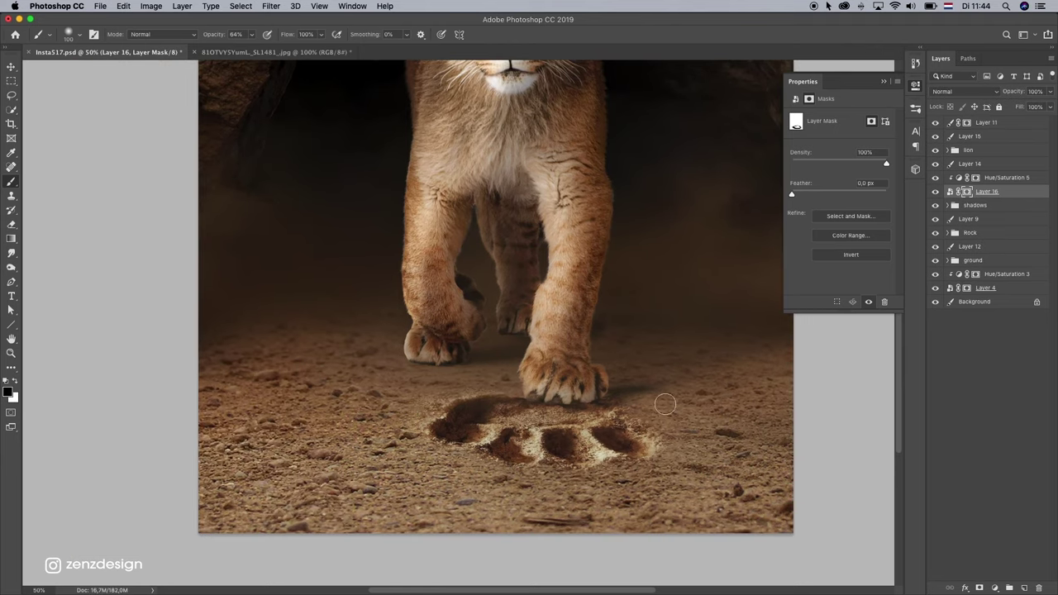
key(super+z)
Step: Create a new layer directly beneath the lion group, try a dark stroke beside the paw print and undo it
click(1024, 587)
drag(980, 194, 980, 158)
drag(624, 406, 694, 475)
key(super+z)
Step: Paint a soft shadow on the ground beside the paw print with a larger brush at reduced opacity
key(])
key(])
key(])
click(251, 34)
drag(251, 48, 232, 49)
drag(670, 411, 670, 465)
key(super+z)
key(z)
Step: Compare the composition with and without the new shadow layer and lower that layer's opacity
drag(111, 234, 50, 235)
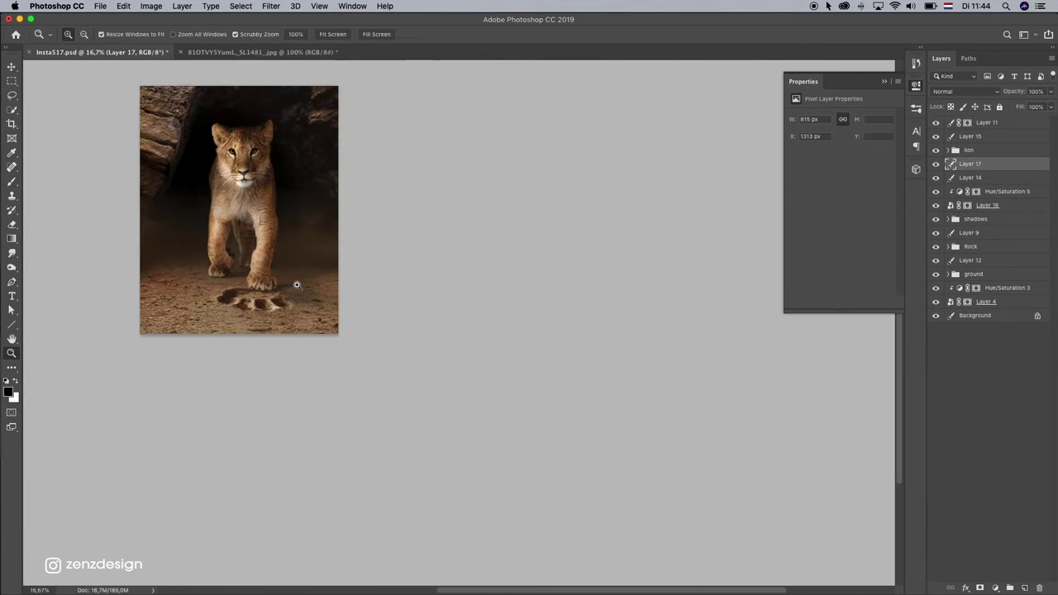
key(super+plus)
click(935, 164)
click(935, 163)
click(1050, 91)
drag(1051, 106, 1022, 108)
drag(450, 451, 529, 451)
click(11, 167)
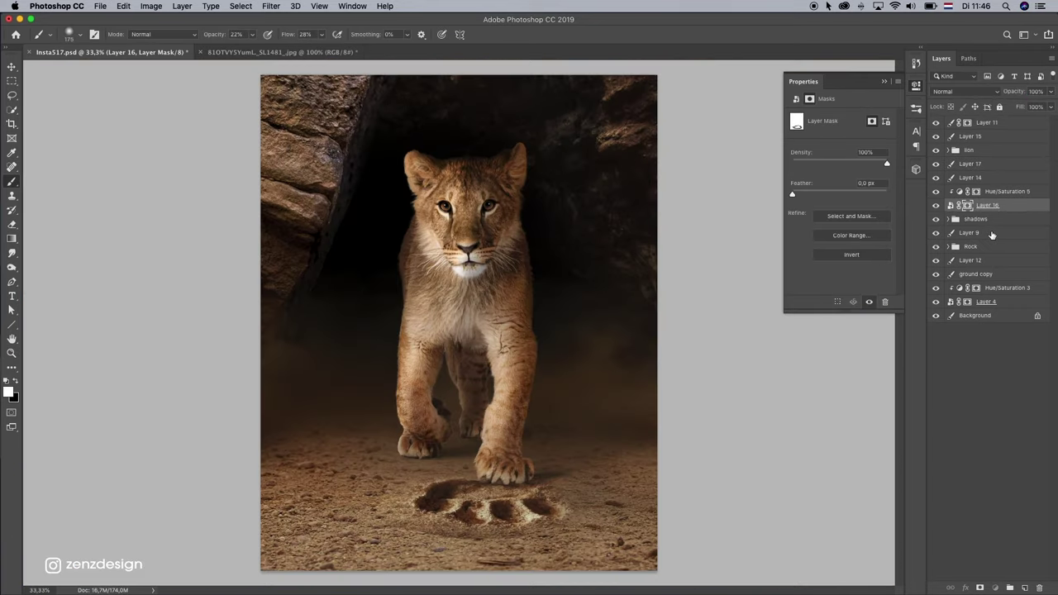
Step: Create a new layer above Layer 9 and paint a soft black shadow beneath the lion's front paw
click(991, 234)
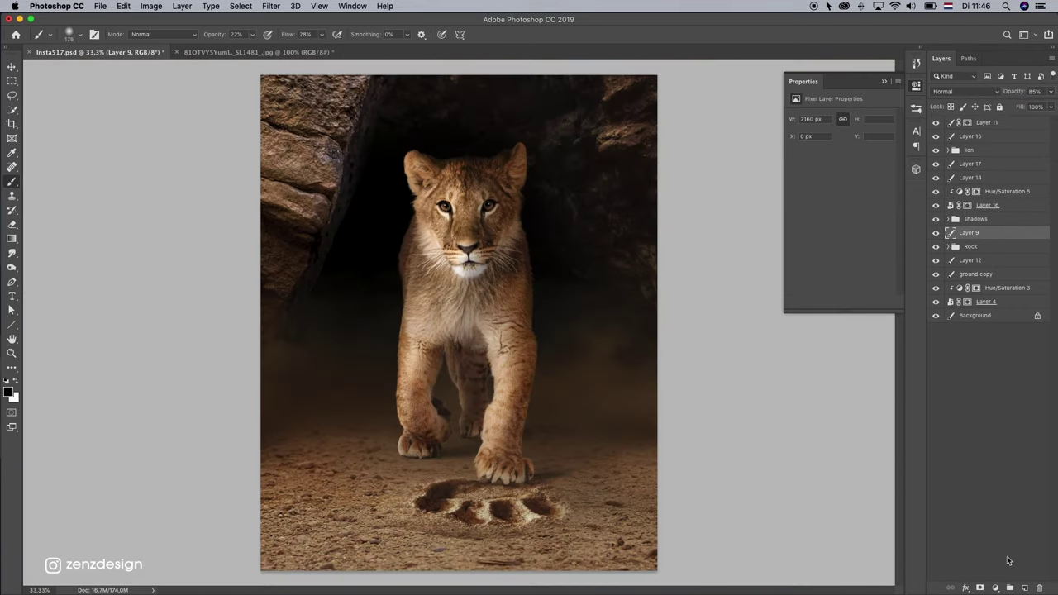
click(1025, 587)
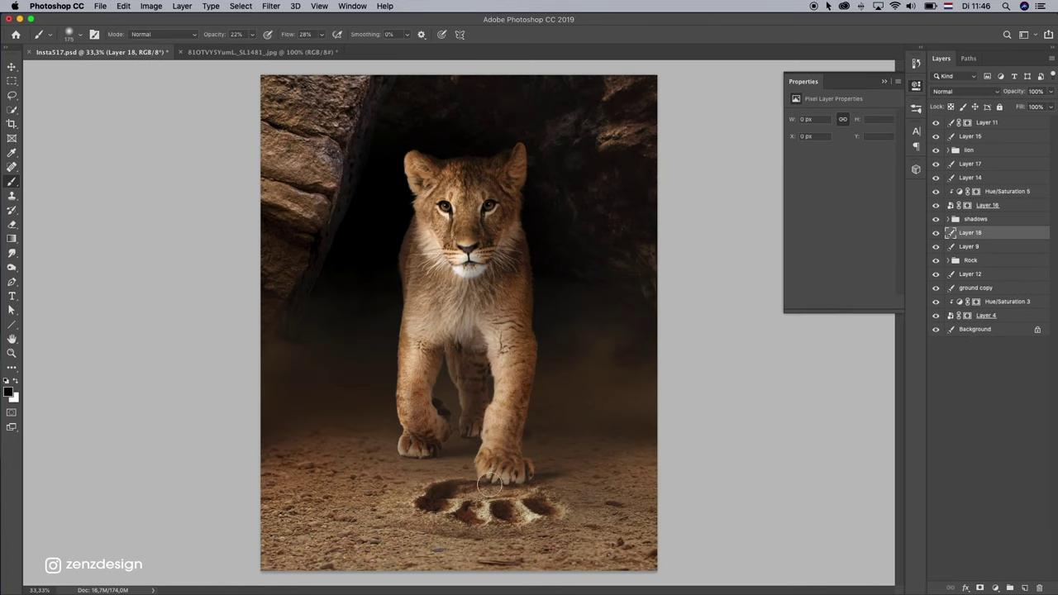
drag(500, 484, 522, 484)
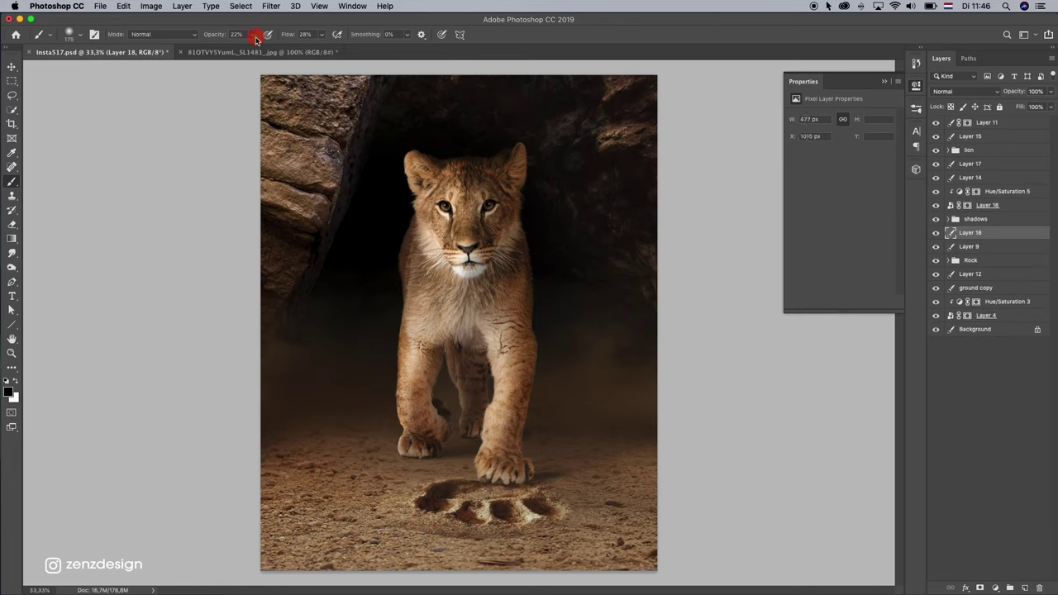
drag(255, 39, 266, 47)
Step: Move the new paw shadow layer up between Layer 17 and Layer 14 and undo the last unwanted change
drag(940, 237, 967, 172)
key(super+z)
key(v)
key(super+minus)
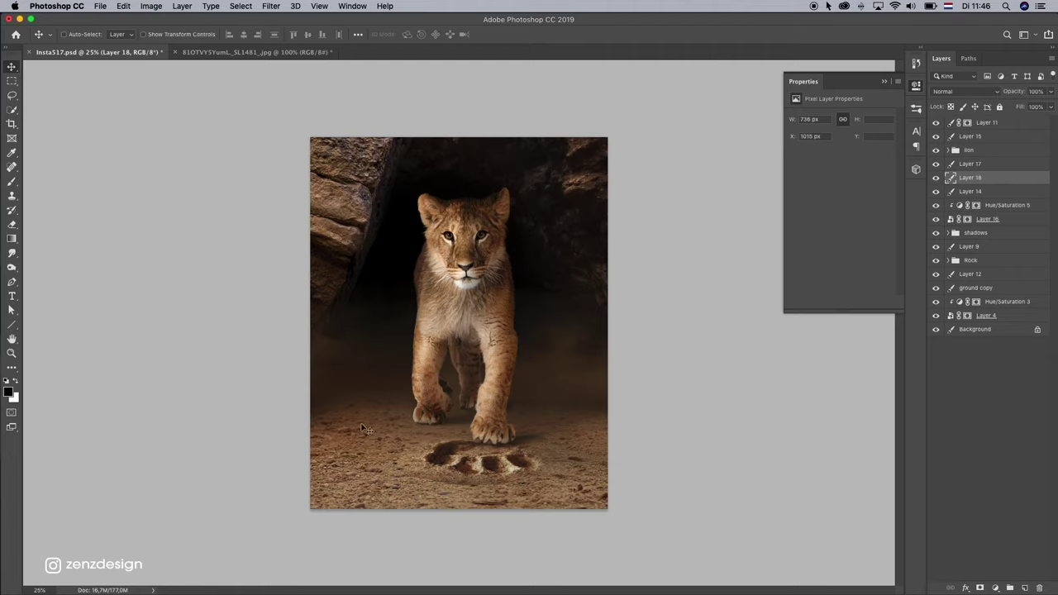
Step: Add a black-to-transparent gradient fill layer above Layer 11 with Radial style, Reverse enabled and a scale of 160%
click(991, 122)
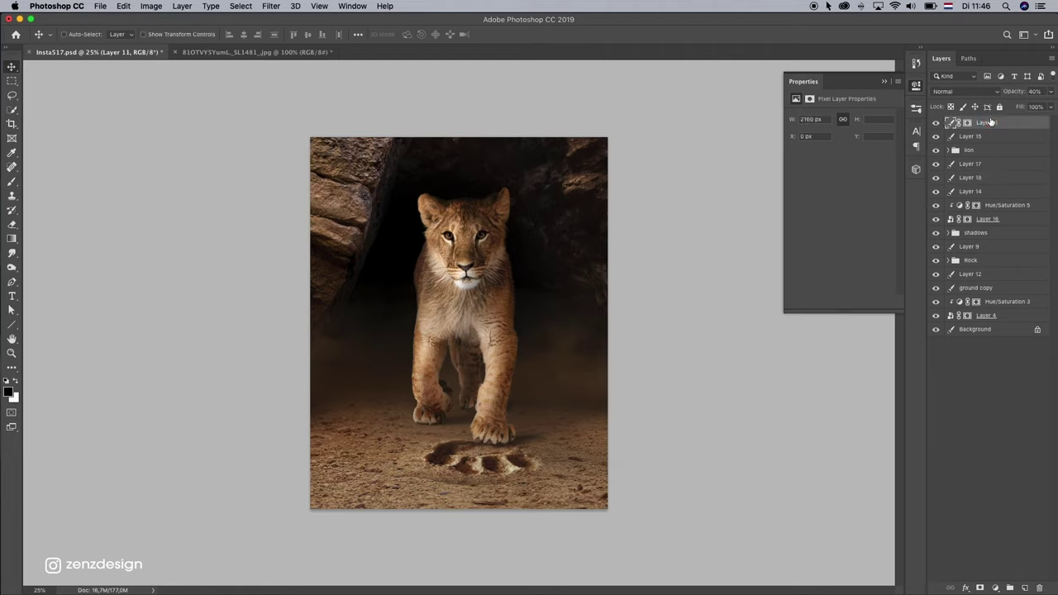
click(994, 587)
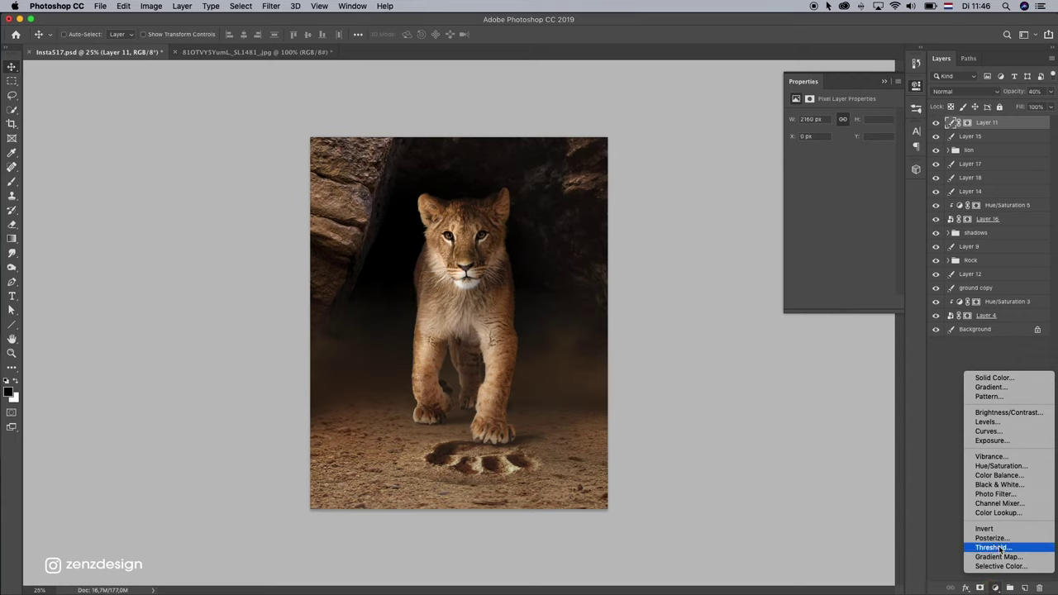
click(1008, 388)
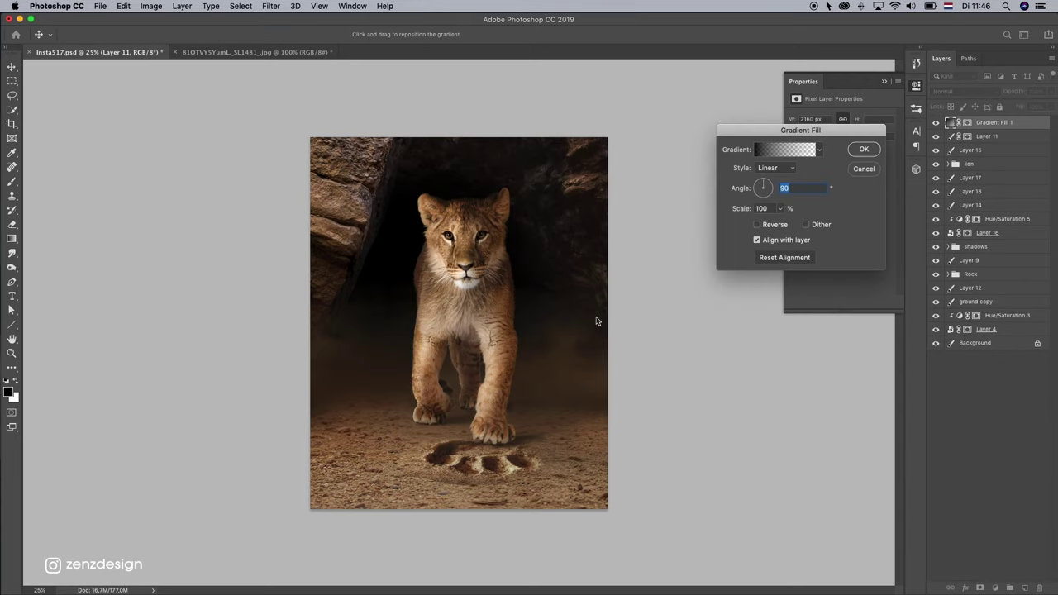
click(780, 168)
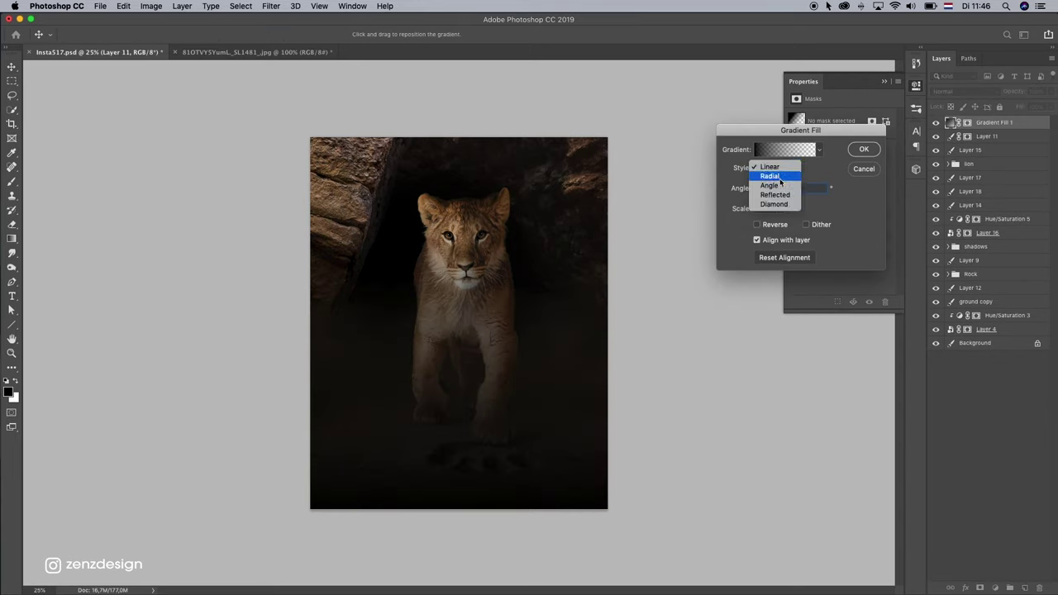
click(772, 179)
click(757, 223)
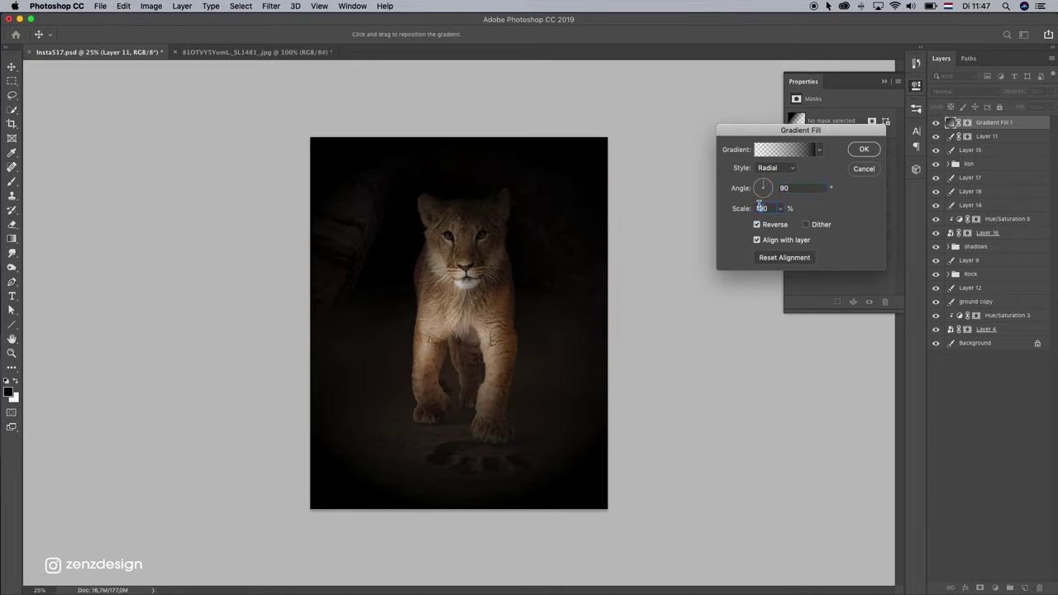
text(160)
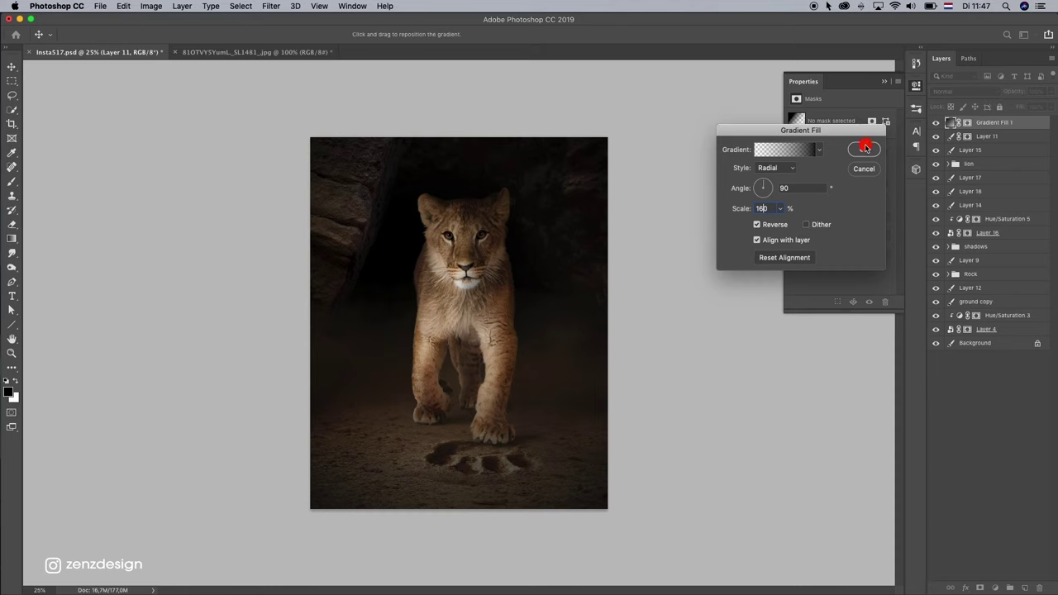
click(863, 148)
Step: Set the gradient fill layer's blend mode to Soft Light and compare the image with and without it
click(935, 124)
click(935, 124)
click(960, 91)
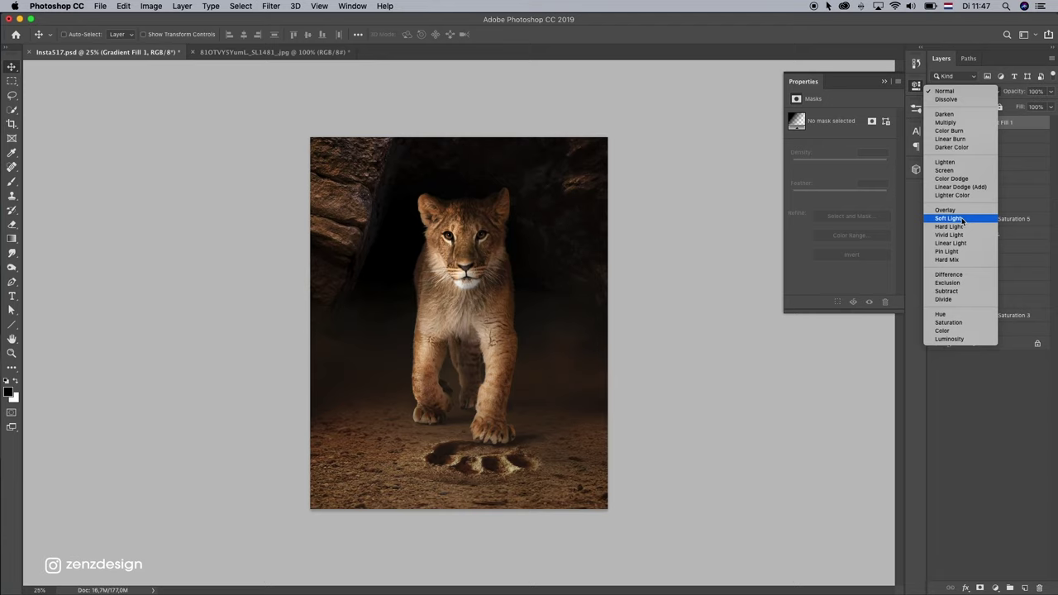
click(949, 219)
click(935, 123)
click(935, 122)
Step: Paint black on the gradient fill's mask over the side rocks and left ground with a soft 800 px brush at 100% opacity
click(967, 123)
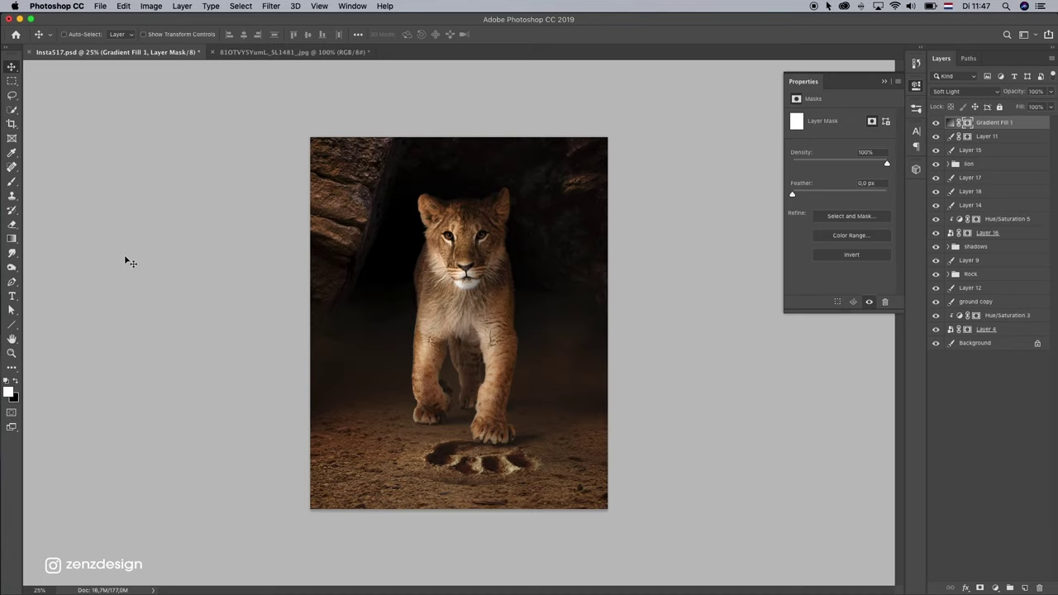
click(12, 183)
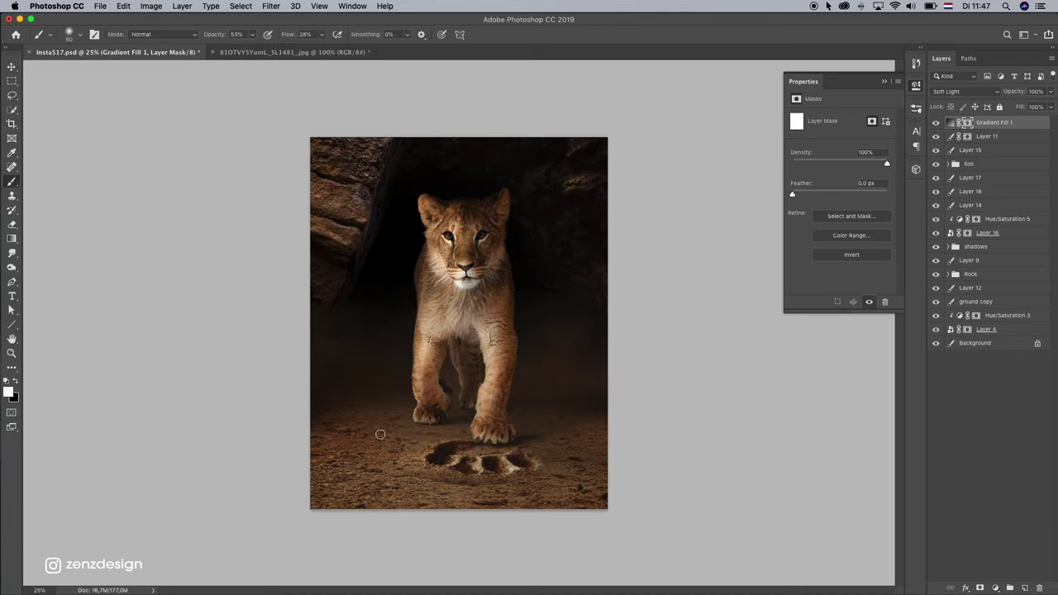
right_click(376, 431)
key(super+z)
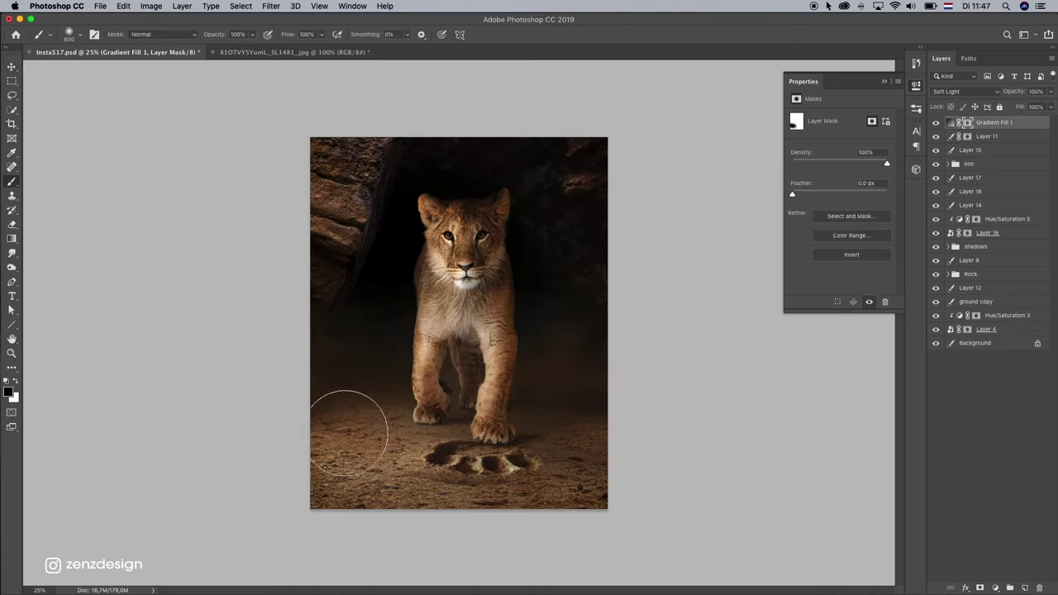
click(355, 428)
mouse_move(356, 427)
mouse_down()
mouse_move(383, 263)
mouse_move(404, 267)
mouse_move(317, 344)
mouse_up()
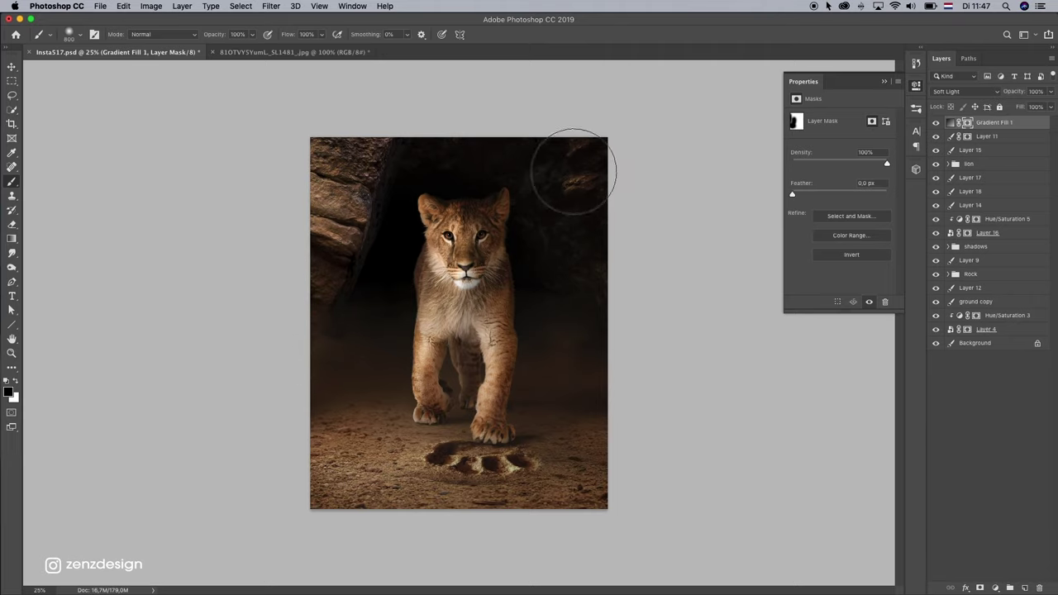
mouse_move(575, 180)
mouse_down()
mouse_move(768, 354)
mouse_move(718, 359)
mouse_up()
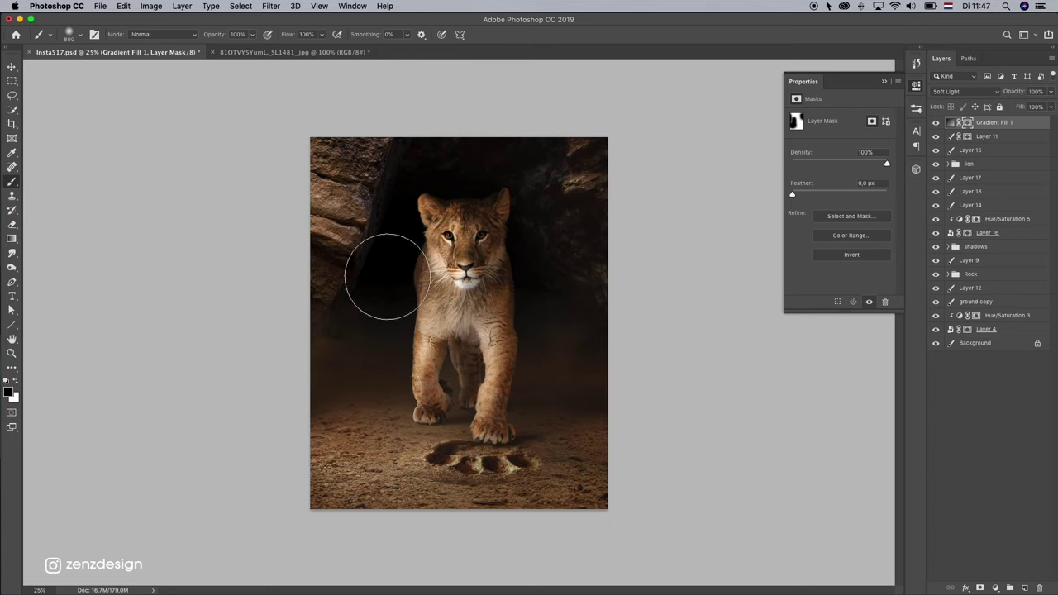
mouse_move(447, 302)
mouse_down()
mouse_move(435, 270)
mouse_move(432, 384)
mouse_move(463, 348)
mouse_move(494, 446)
mouse_move(453, 457)
mouse_up()
key(super+z)
ctrl+alt+click(377, 429)
key(super+z)
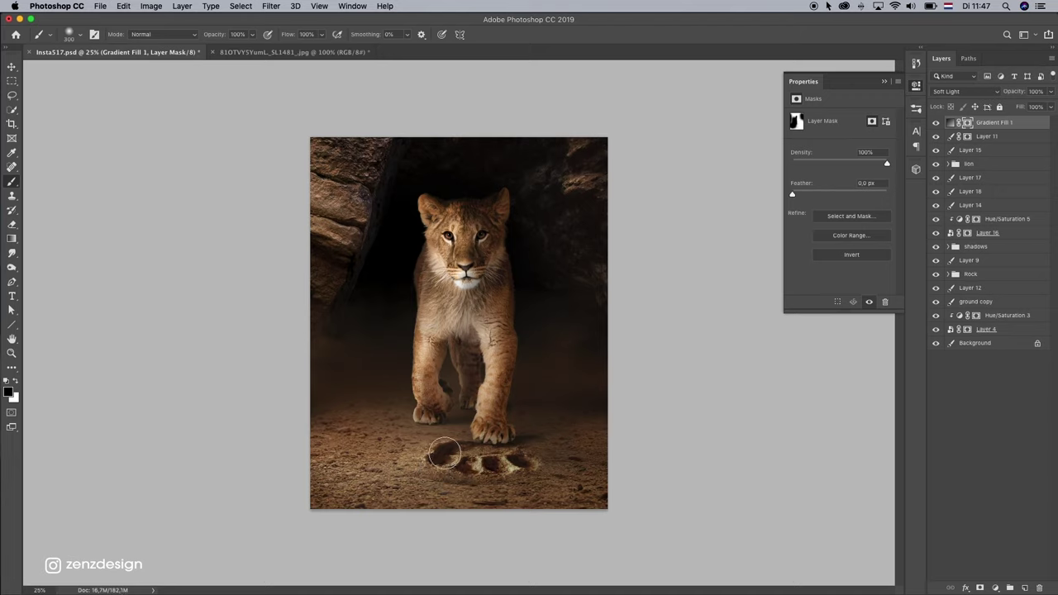
Step: Mask the gradient fill off the paw print and the ground below it using soft 100 px and 200 px brushes
key(bracketleft)
key(bracketleft)
drag(502, 457, 518, 481)
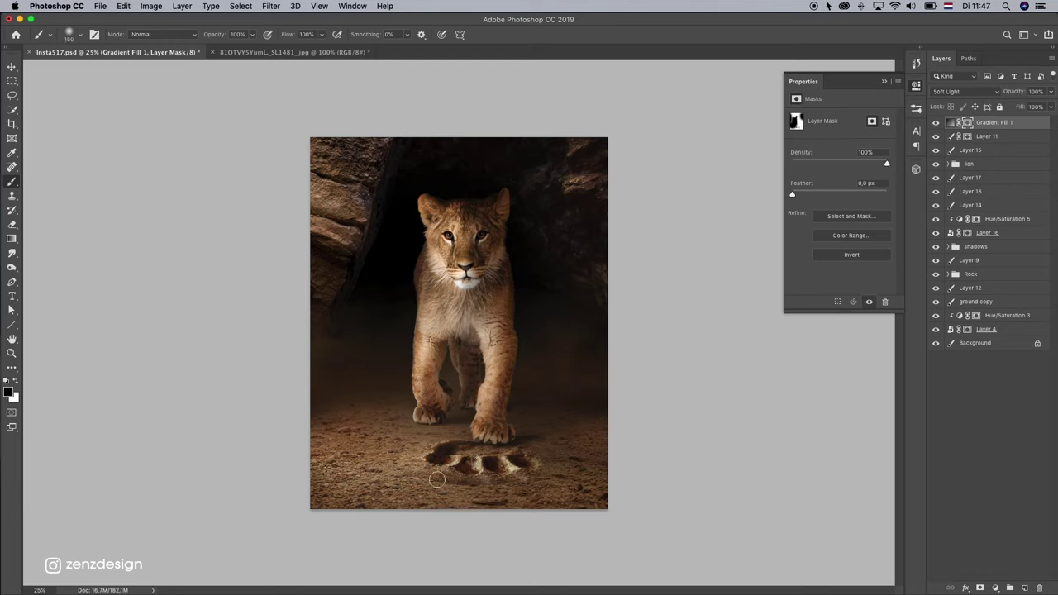
key(bracketright)
key(bracketright)
drag(440, 480, 185, 420)
drag(358, 477, 647, 482)
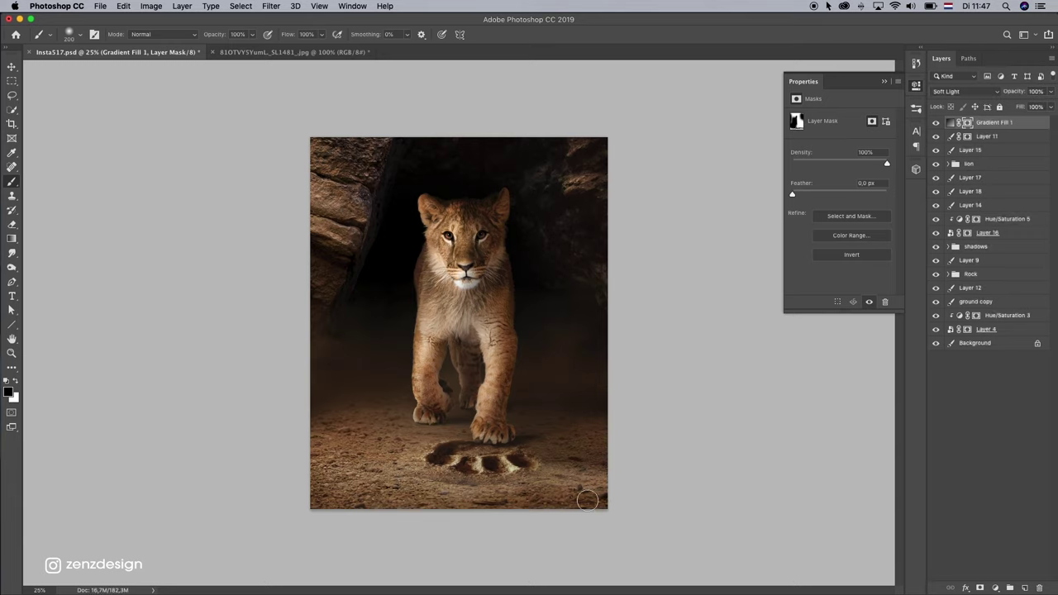
key(super+z)
drag(510, 498, 161, 401)
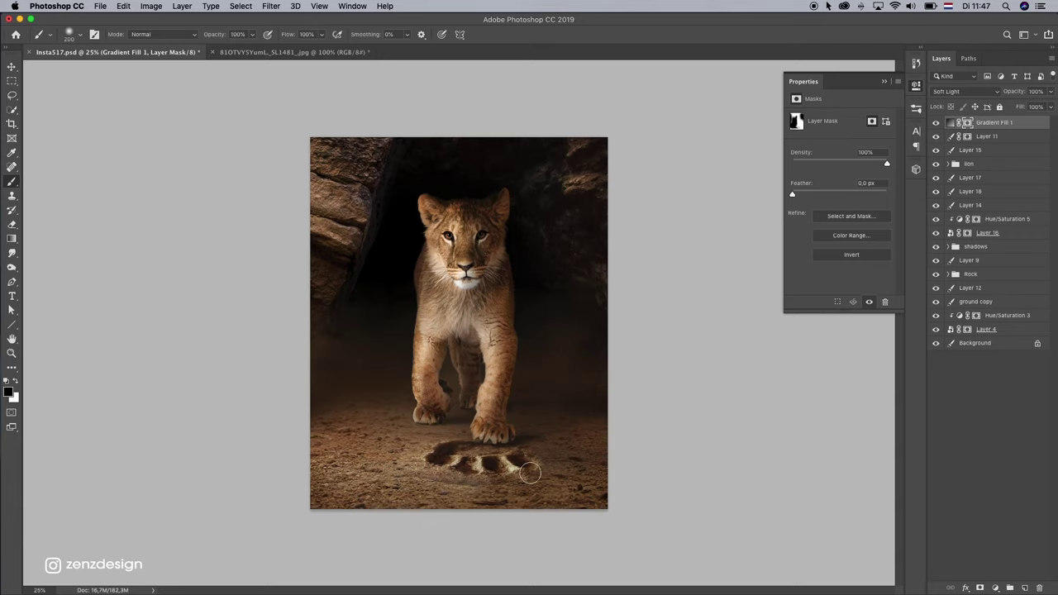
drag(523, 477, 313, 447)
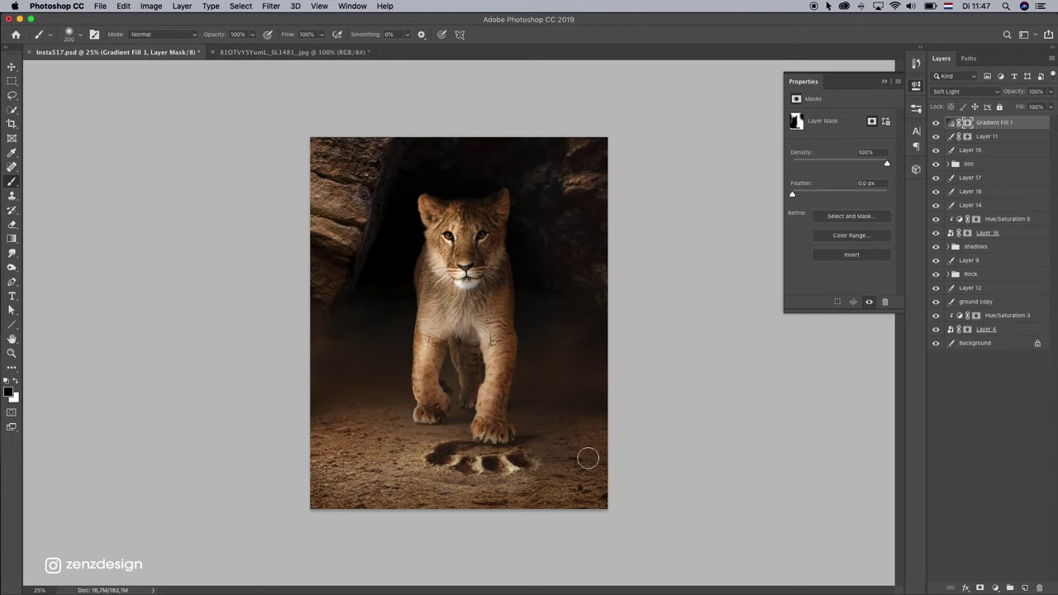
drag(546, 464, 697, 461)
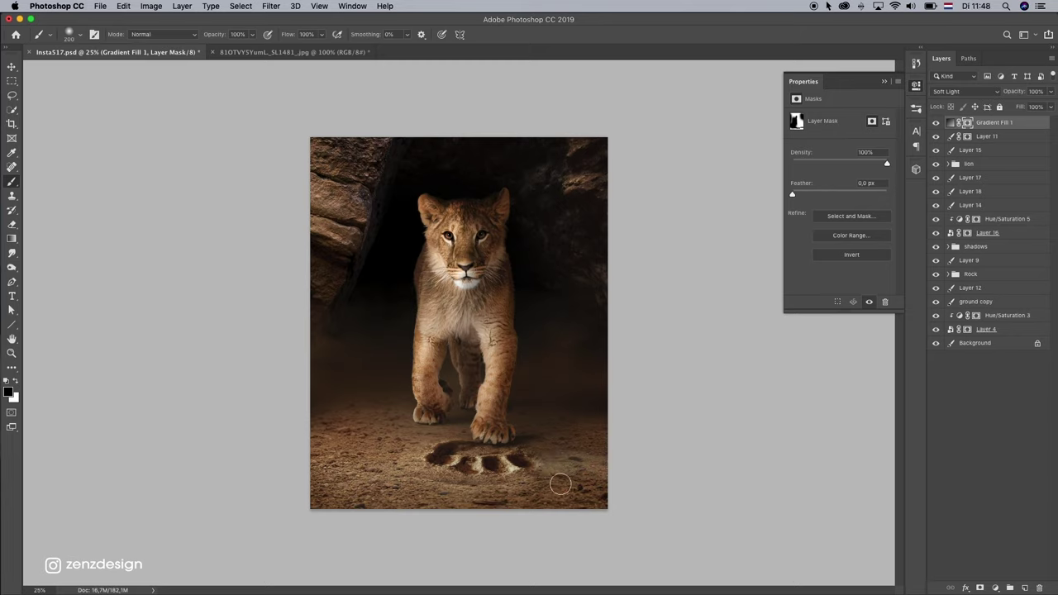
key(super+z)
key(bracketright)
key(bracketright)
key(bracketright)
drag(560, 475, 745, 469)
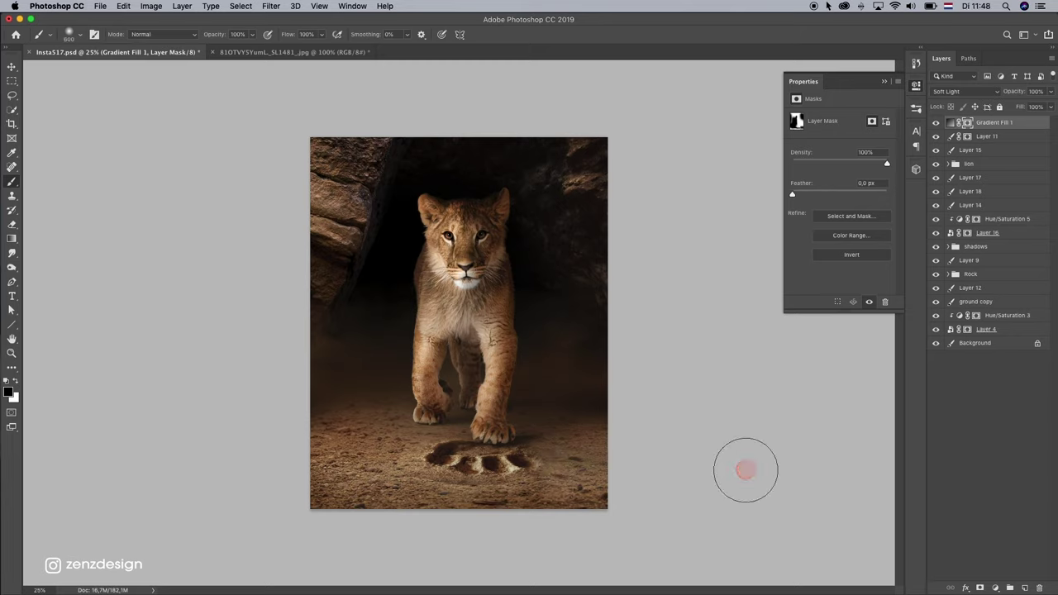
key(super+z)
Step: Mask the gradient fill off the ground to the right of the paw print with a 250 px brush
key(bracketleft)
key(bracketleft)
key(bracketleft)
key(bracketleft)
drag(550, 466, 644, 451)
mouse_move(556, 445)
mouse_down()
mouse_move(574, 458)
mouse_move(551, 461)
mouse_up()
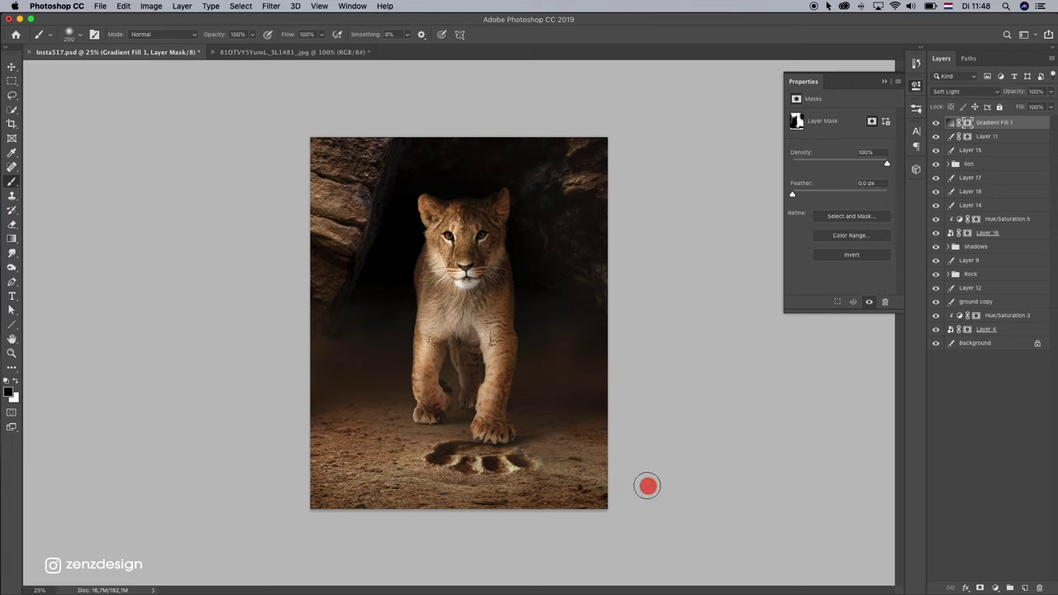